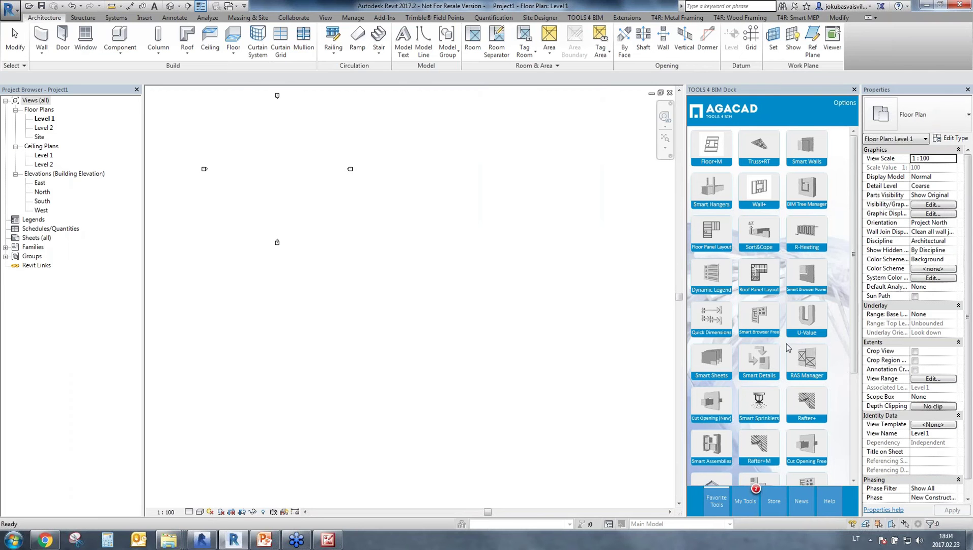
# Step: Find Smart Sprinklers among the installed AGACAD tools and display its version information
pyautogui.click(747, 504)
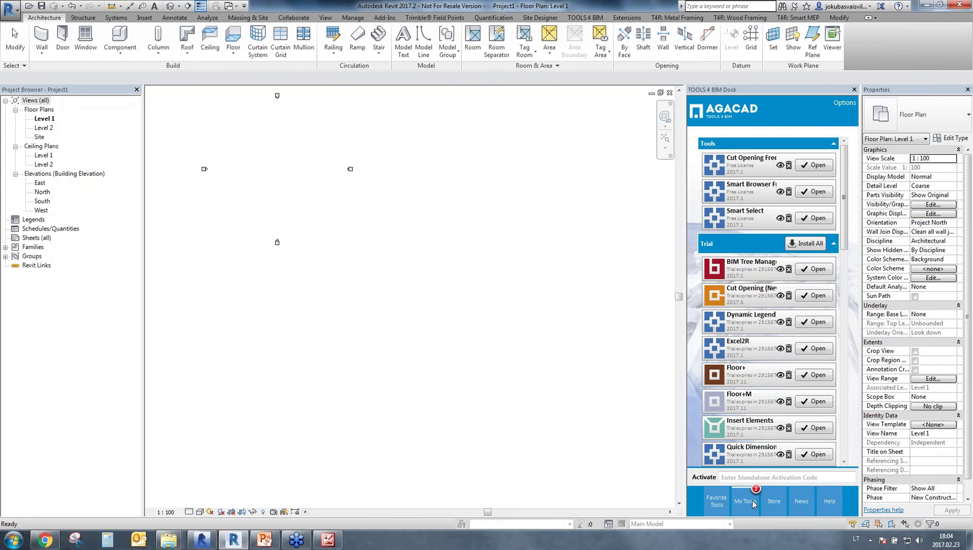
pyautogui.moveTo(844, 247); pyautogui.dragTo(845, 377)
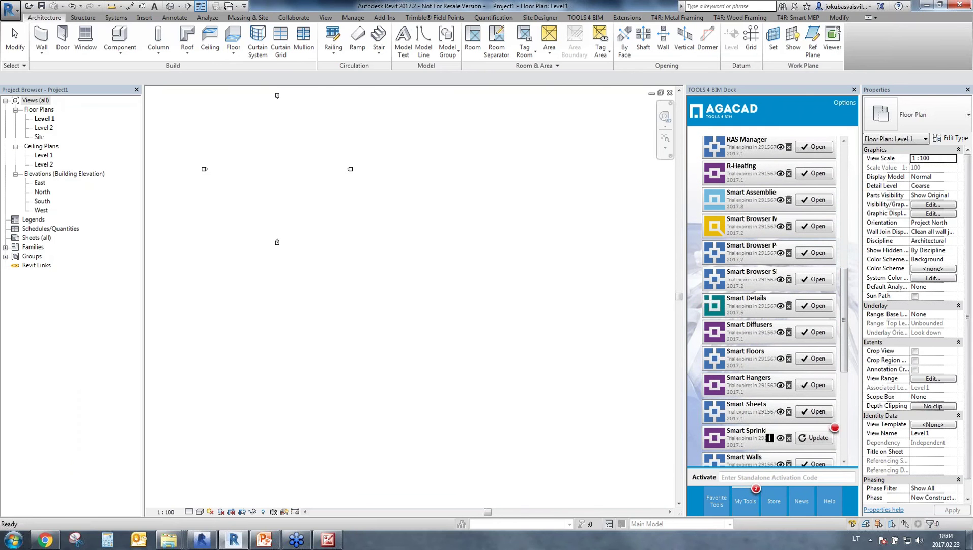
pyautogui.scroll(-3, 849, 350)
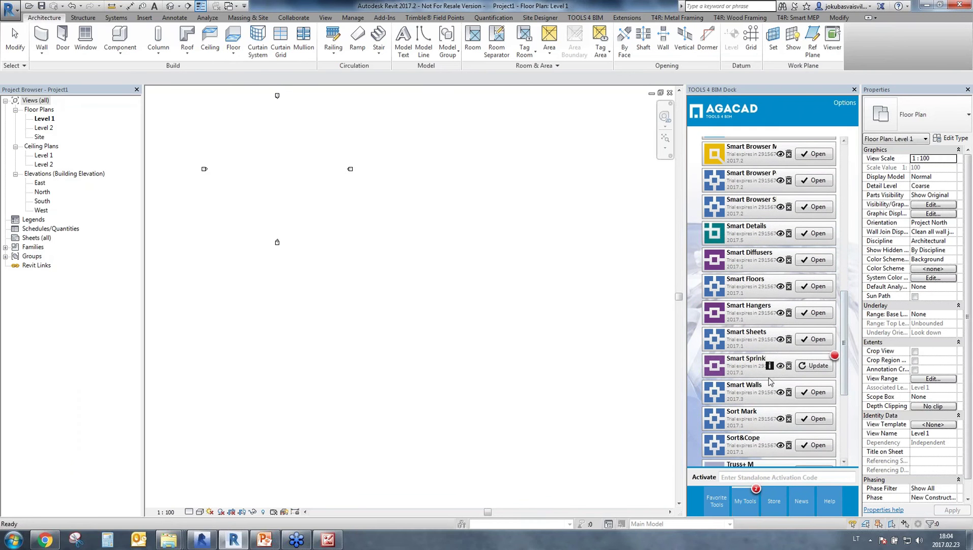
pyautogui.click(762, 367)
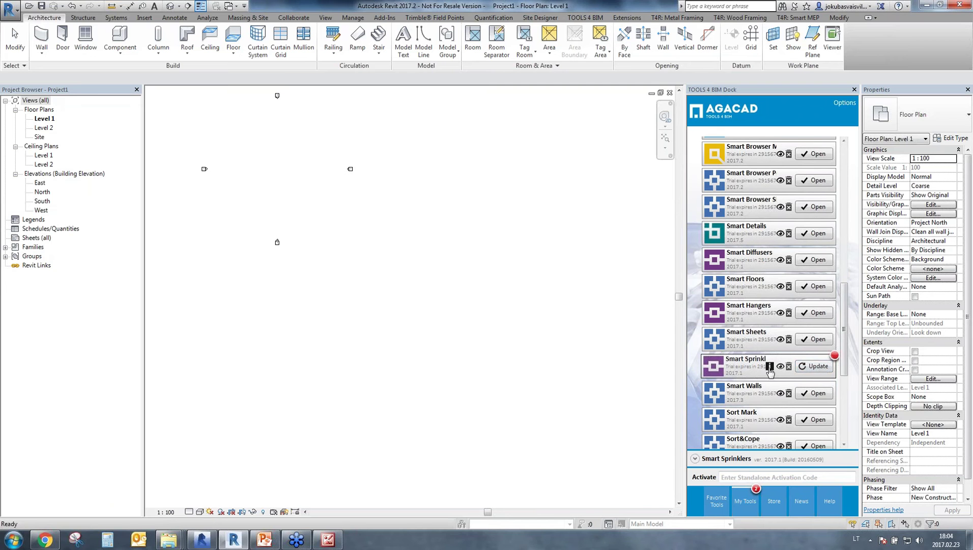
# Step: Switch to Revit 2016 and create a new project from the US Imperial Mechanical-Default template
pyautogui.click(927, 5)
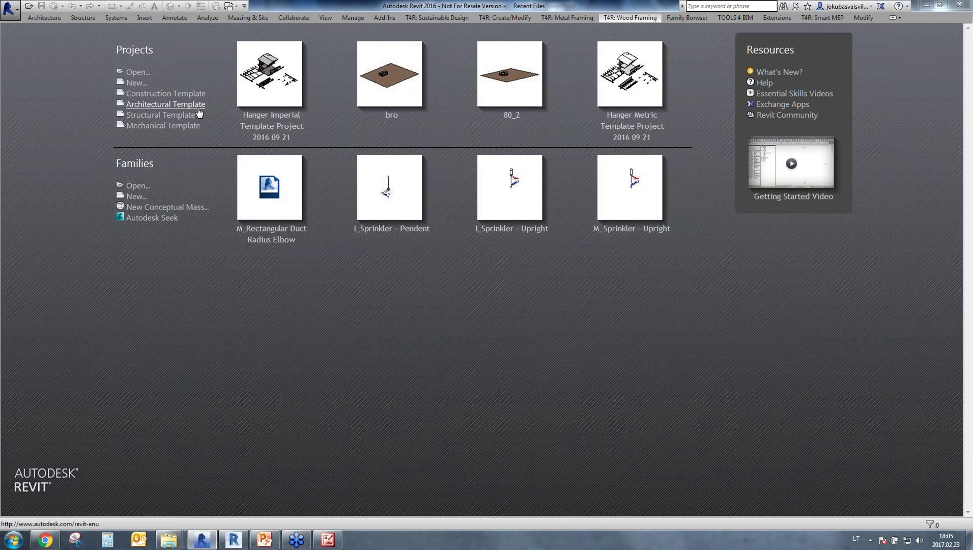
pyautogui.click(138, 83)
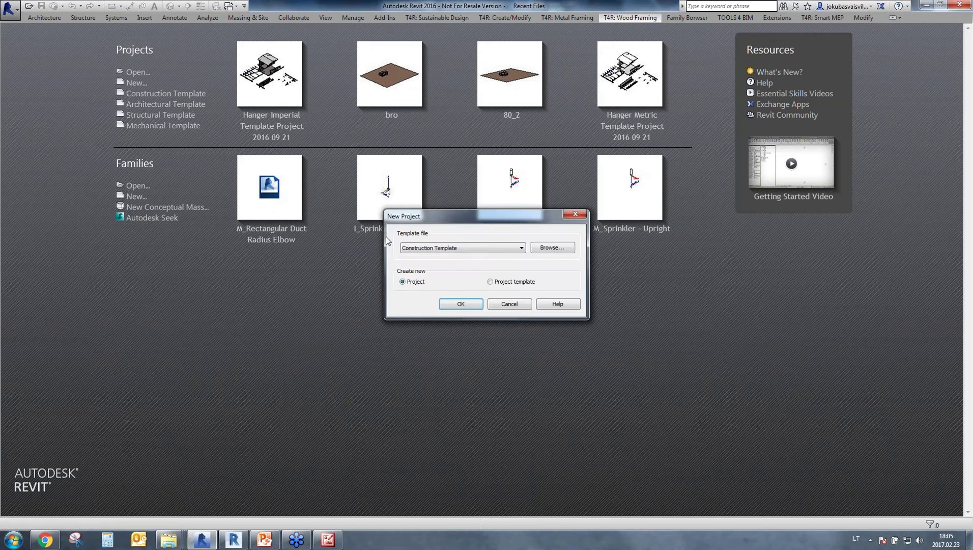
pyautogui.click(548, 249)
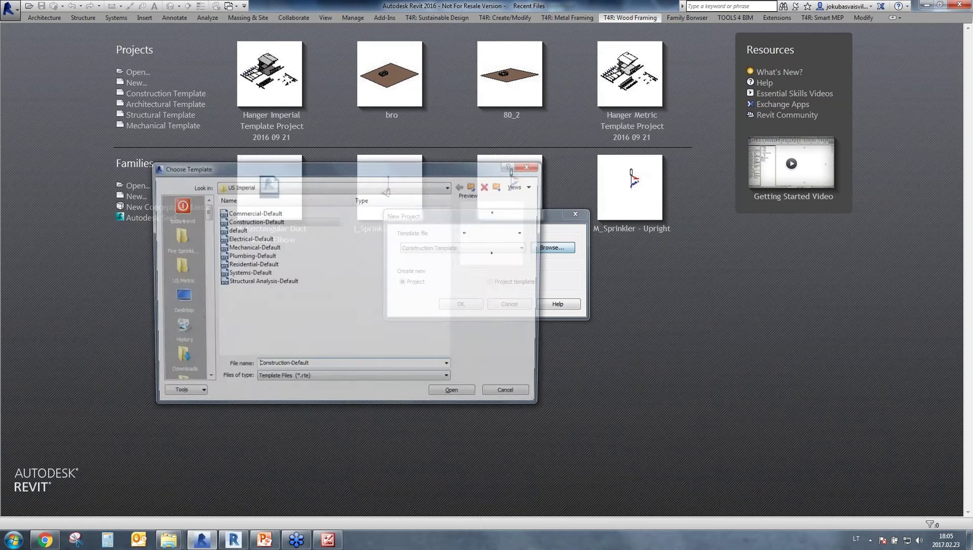
pyautogui.click(265, 247)
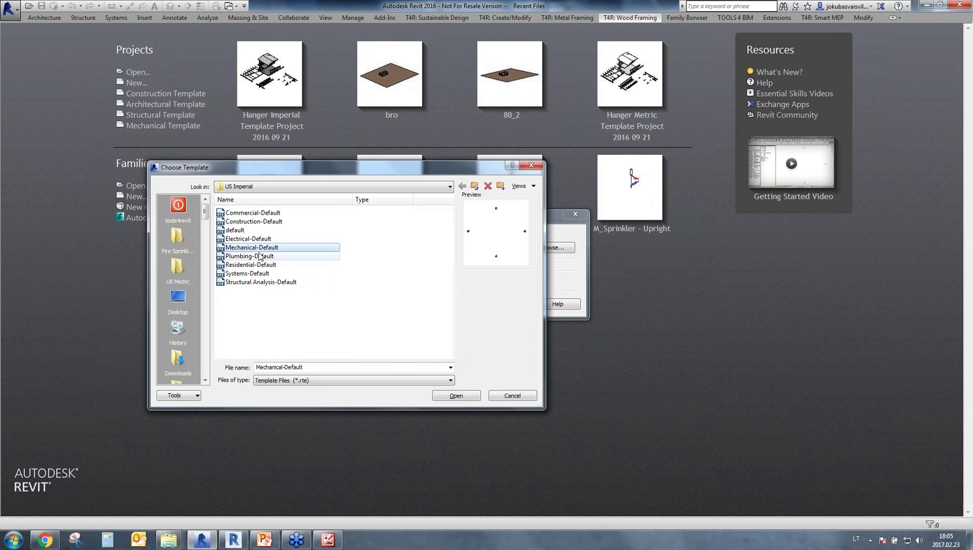
pyautogui.click(458, 396)
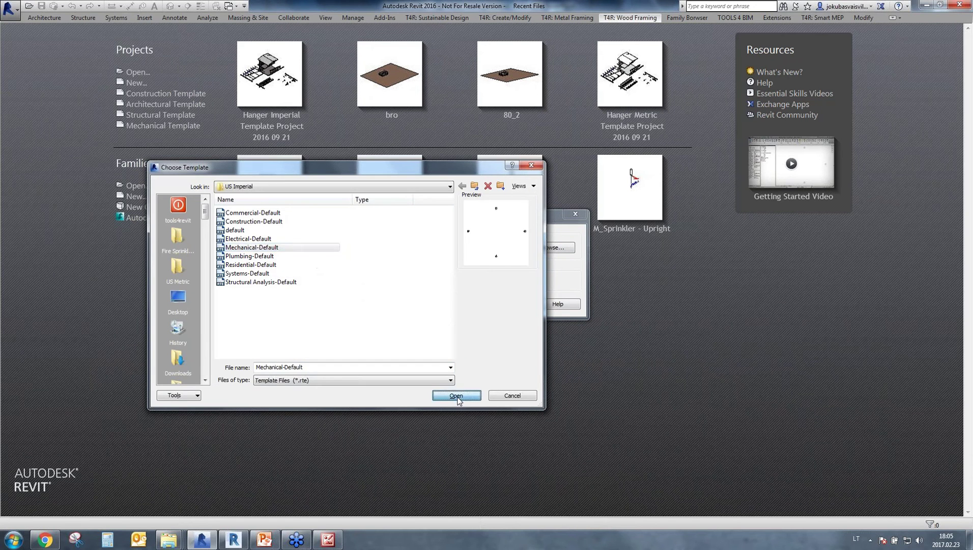
pyautogui.click(465, 305)
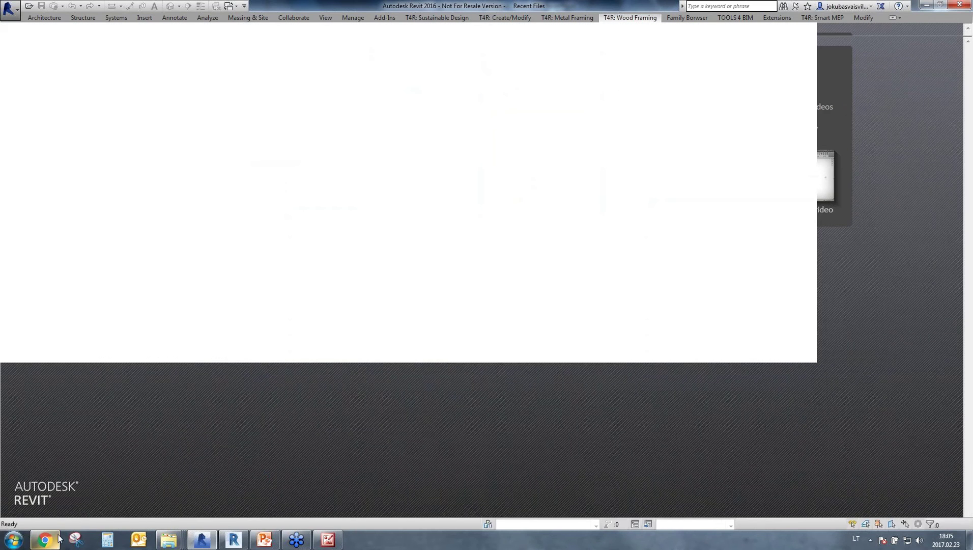
# Step: Switch to Chrome and review the webinar page's download list, highlighting Revit, Smart Sprinklers and Smart Hanger, and the training files
pyautogui.moveTo(57, 539)
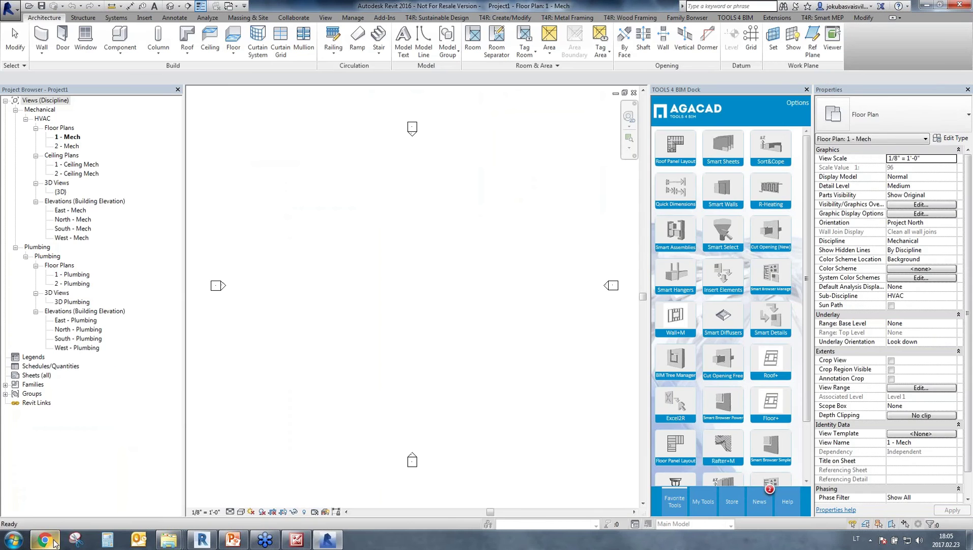
pyautogui.click(44, 540)
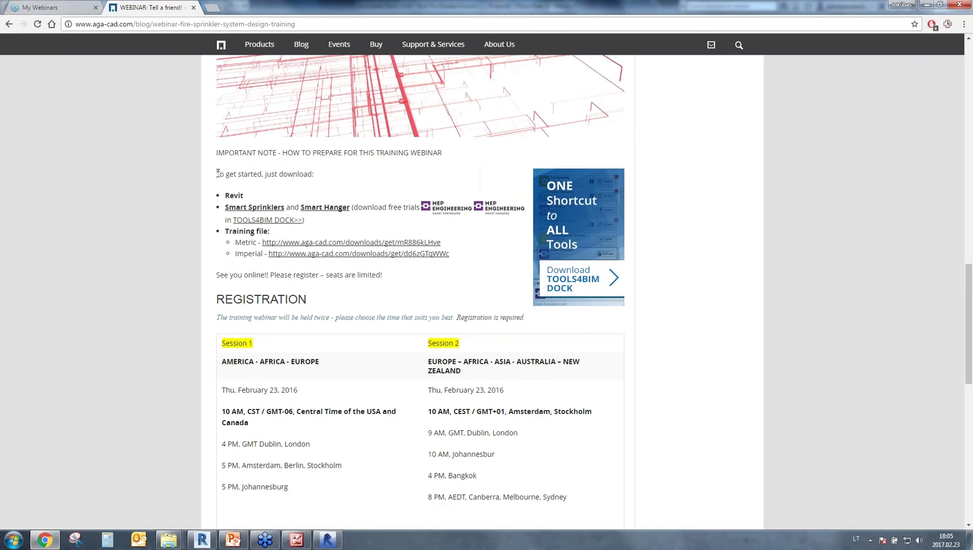
pyautogui.moveTo(219, 176); pyautogui.dragTo(324, 175)
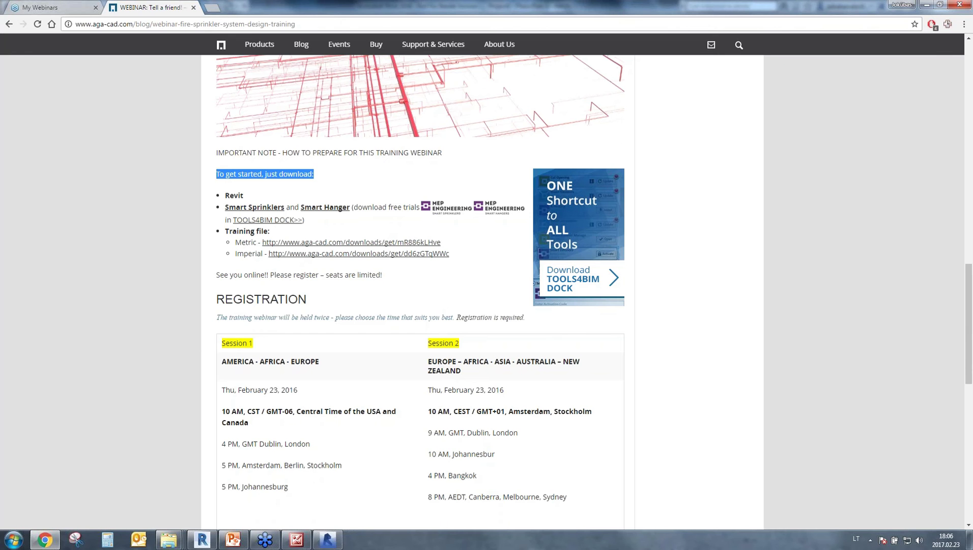
pyautogui.moveTo(227, 195); pyautogui.dragTo(286, 196)
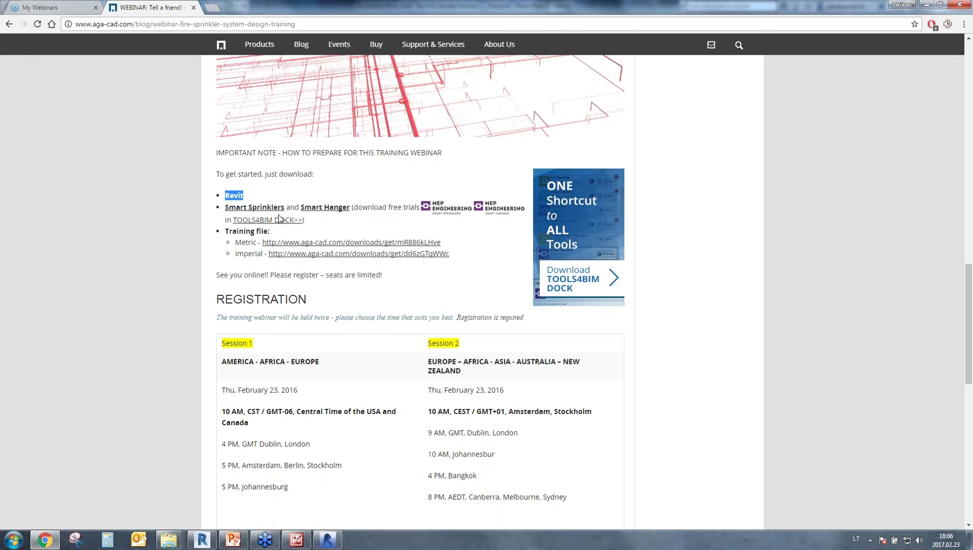
pyautogui.moveTo(225, 207); pyautogui.dragTo(386, 208)
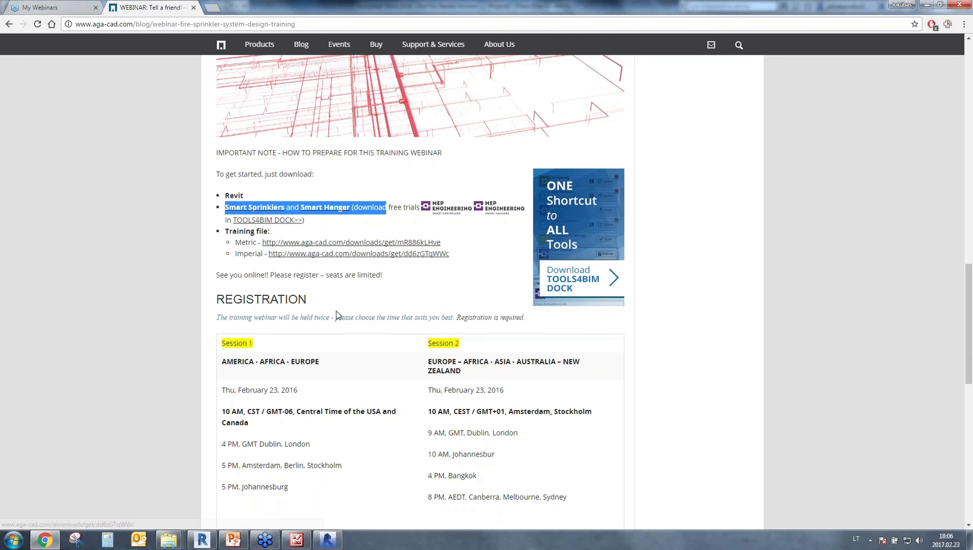
pyautogui.moveTo(225, 231); pyautogui.dragTo(289, 253)
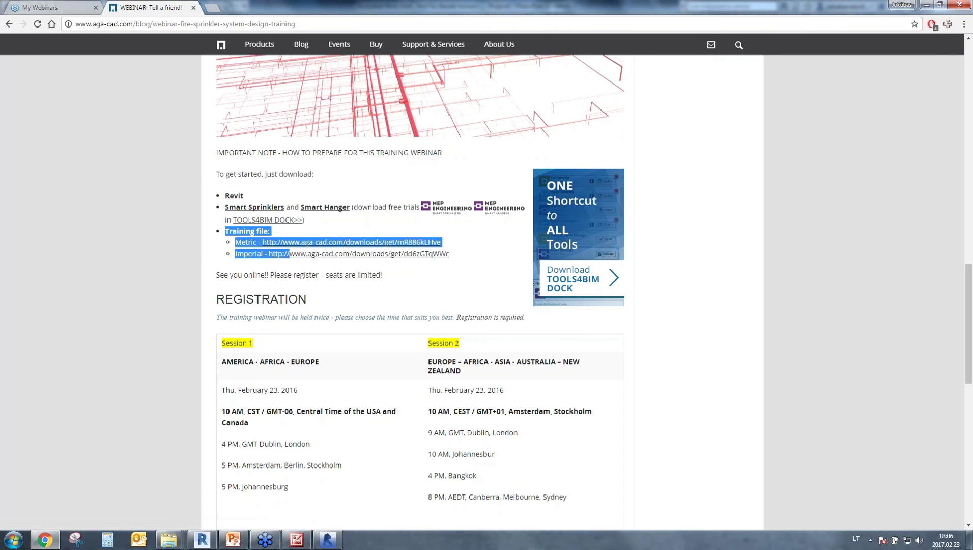
# Step: Review the sample project and the Pendent and Upright sprinkler families in the Imperial training folder, and minimize the folder window
pyautogui.click(168, 539)
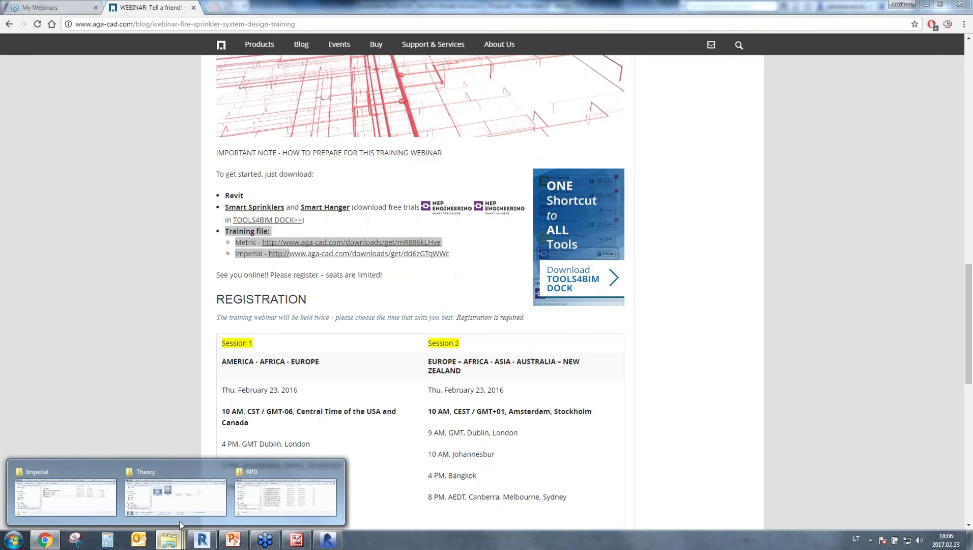
pyautogui.click(77, 490)
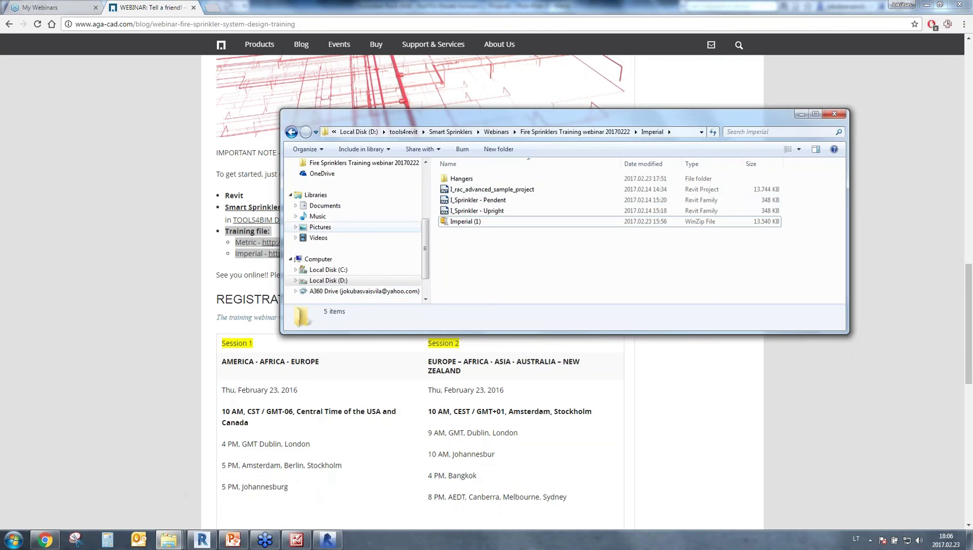
pyautogui.click(491, 192)
pyautogui.keyDown('ctrl'); pyautogui.click(490, 202); pyautogui.keyUp('ctrl')
pyautogui.keyDown('ctrl'); pyautogui.click(485, 210); pyautogui.keyUp('ctrl')
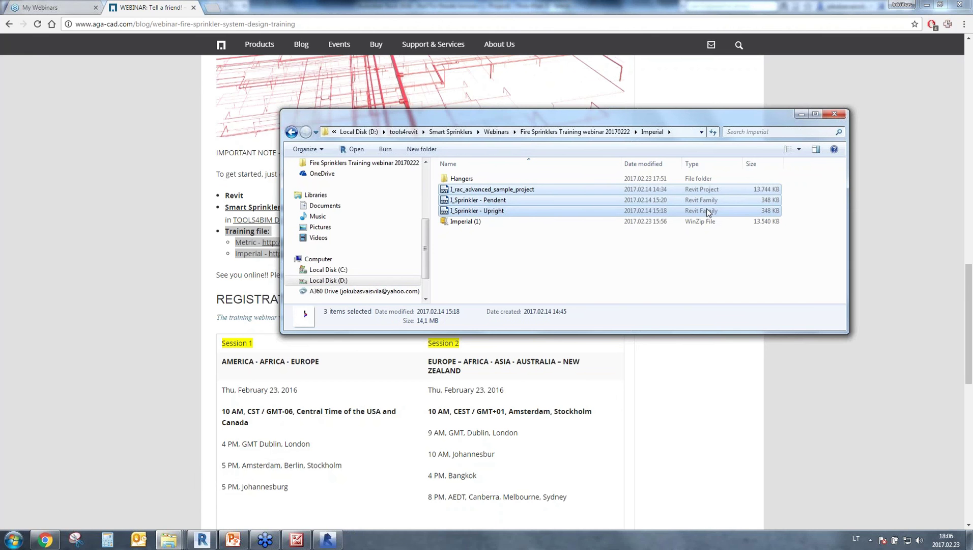
pyautogui.click(495, 189)
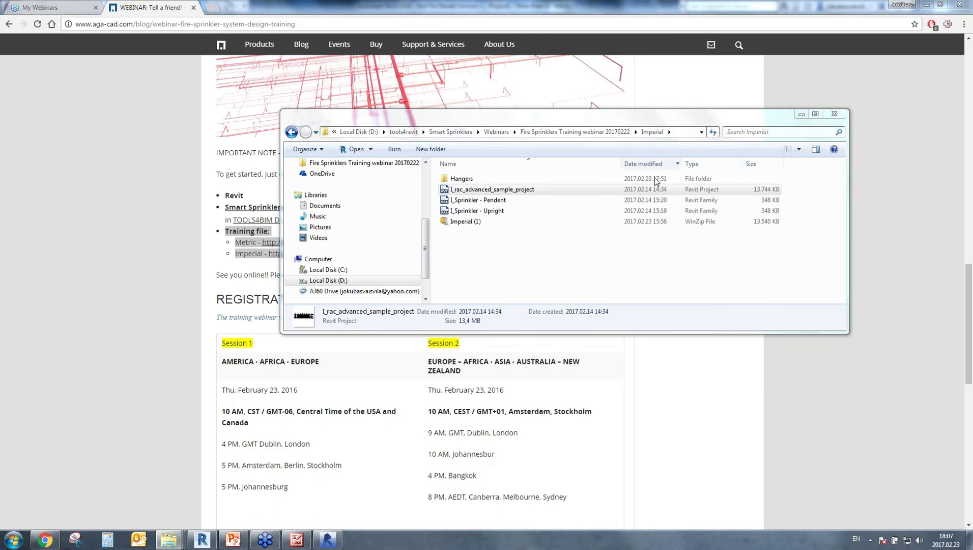
pyautogui.click(801, 114)
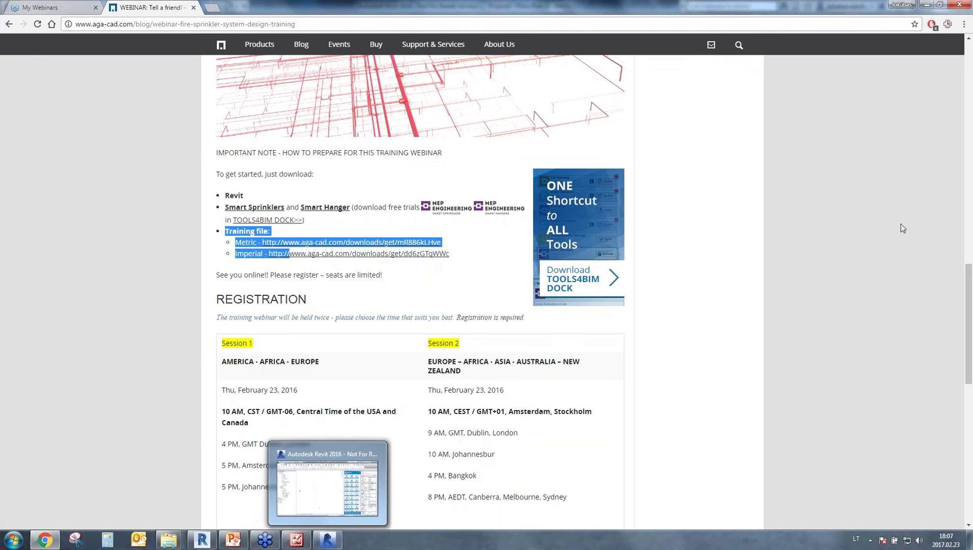
pyautogui.click(969, 161)
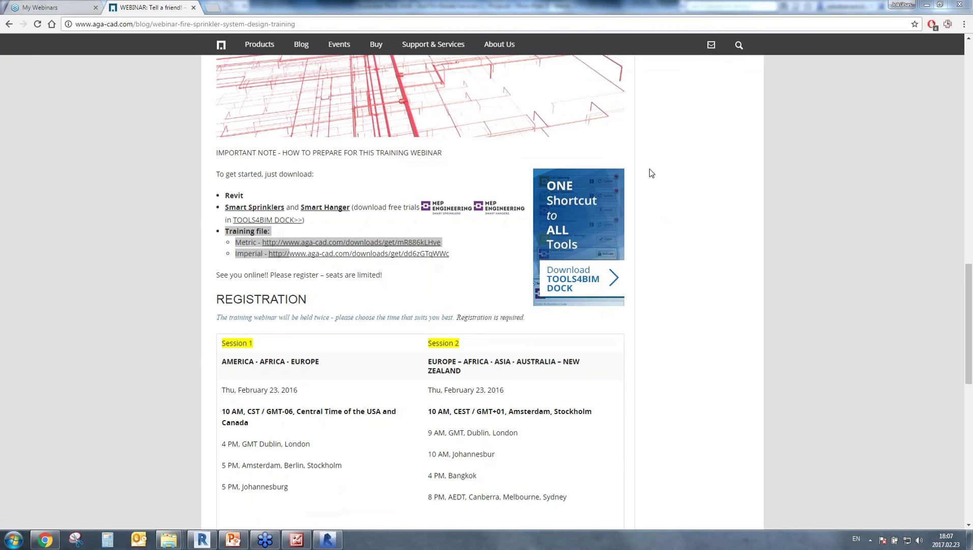
# Step: Return to Revit 2016 and link I_rac_advanced_sample_project from the Imperial training folder with Auto - Origin to Origin positioning
pyautogui.click(327, 540)
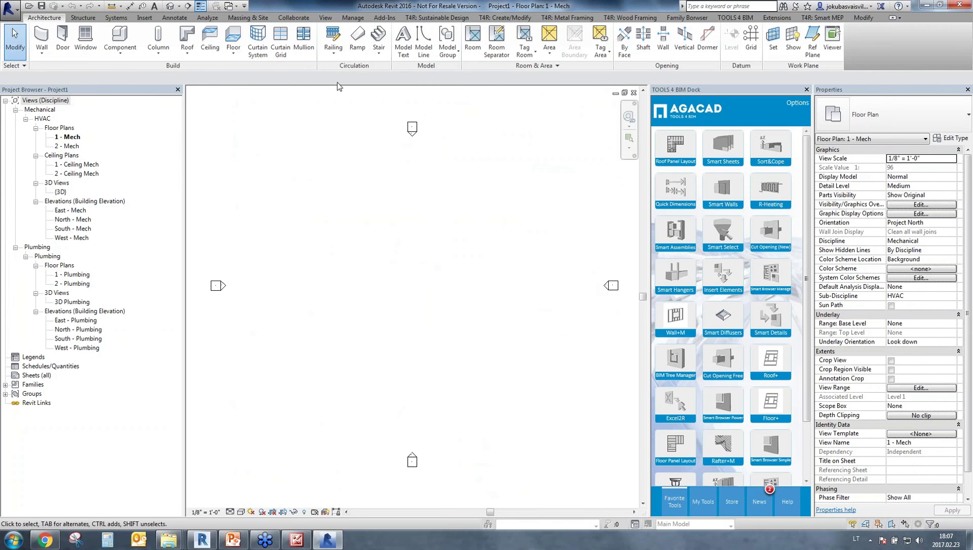
pyautogui.click(145, 18)
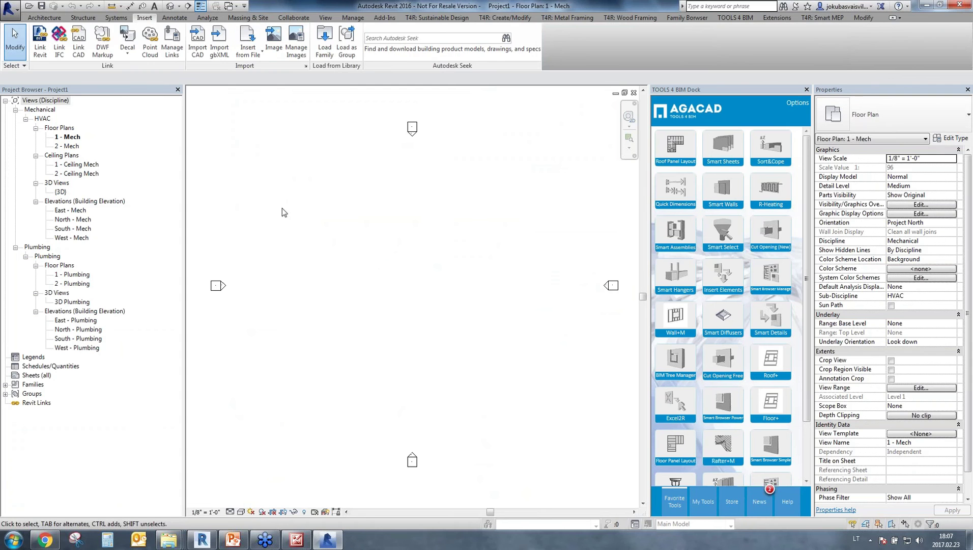
pyautogui.click(40, 43)
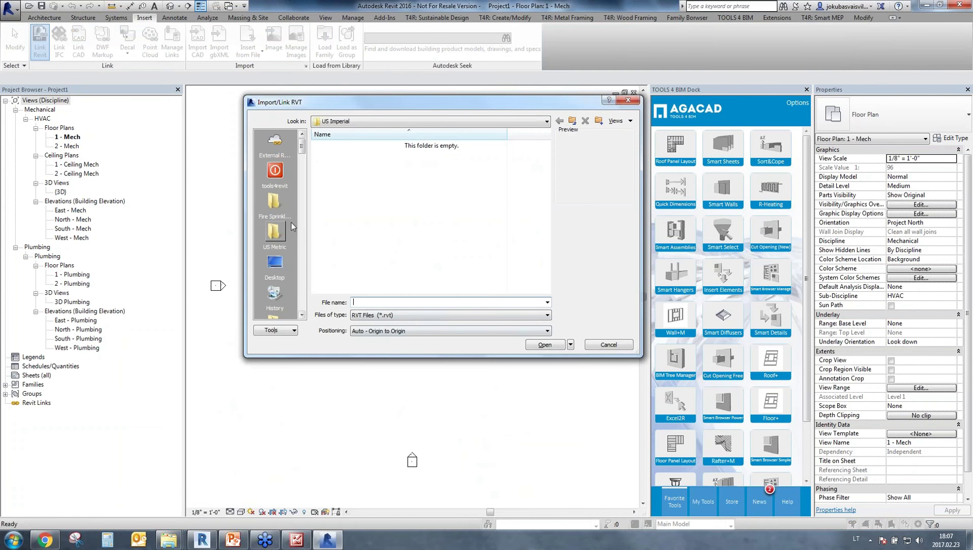
pyautogui.click(293, 208)
pyautogui.doubleClick(335, 146)
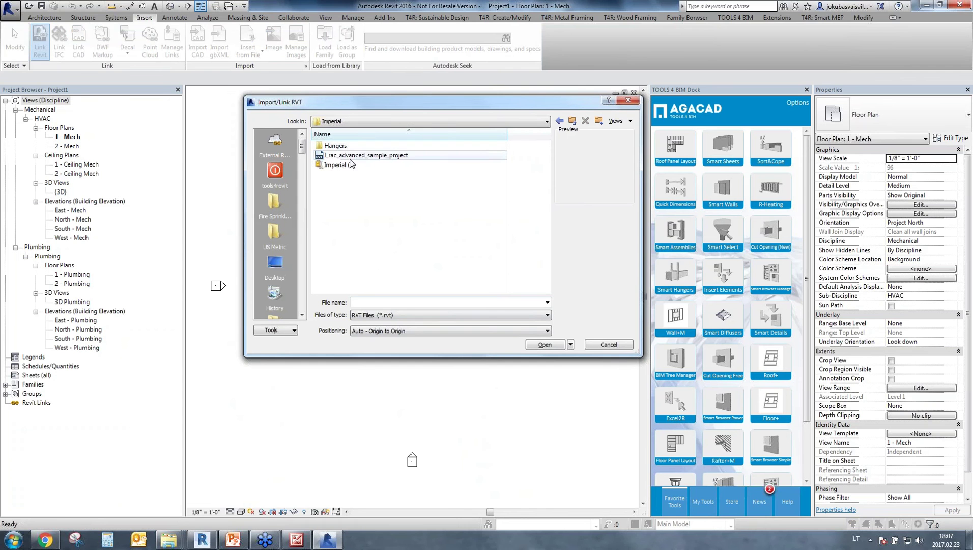
pyautogui.click(387, 155)
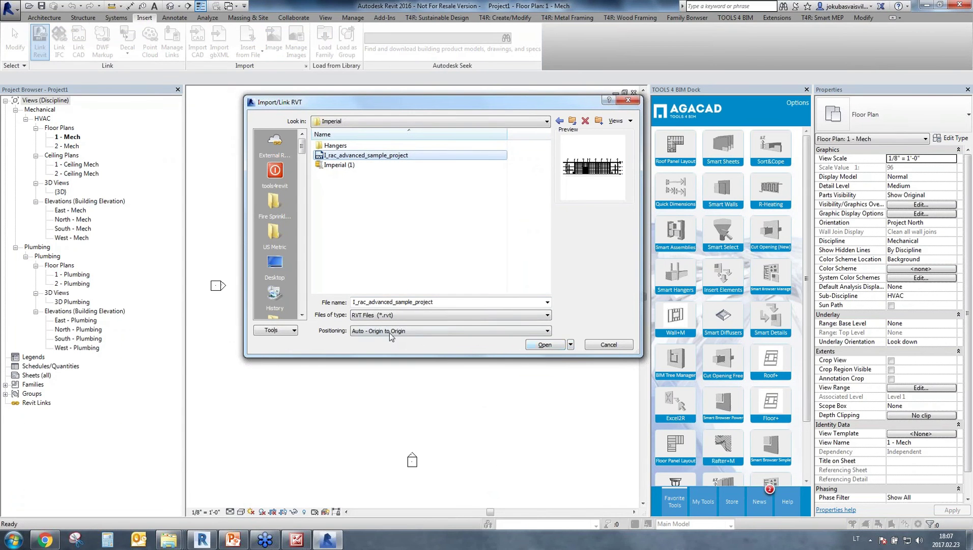
pyautogui.click(544, 345)
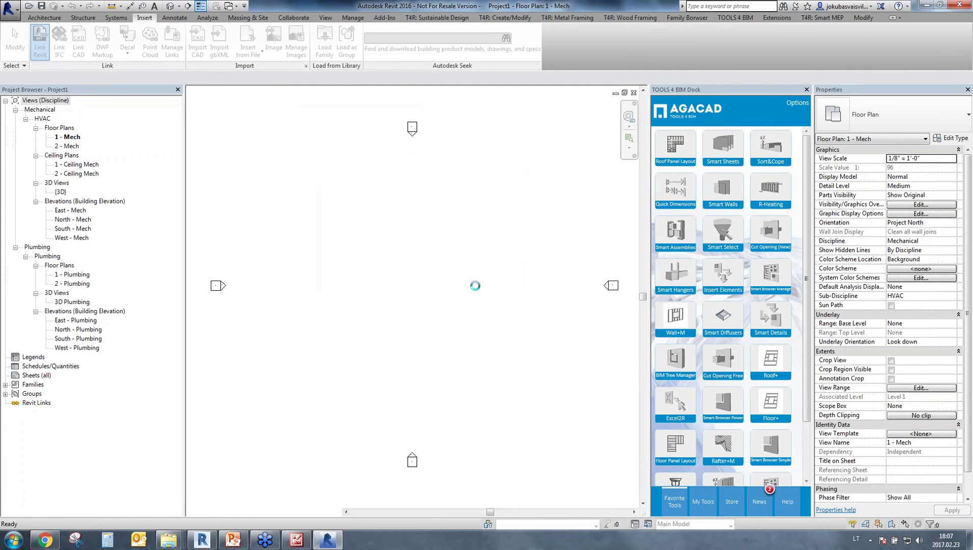
# Step: Examine the linked building in the floor plan and point out the 1 - Mech and 2 - Mech plans among the project's views
pyautogui.scroll(-5, 275, 295)
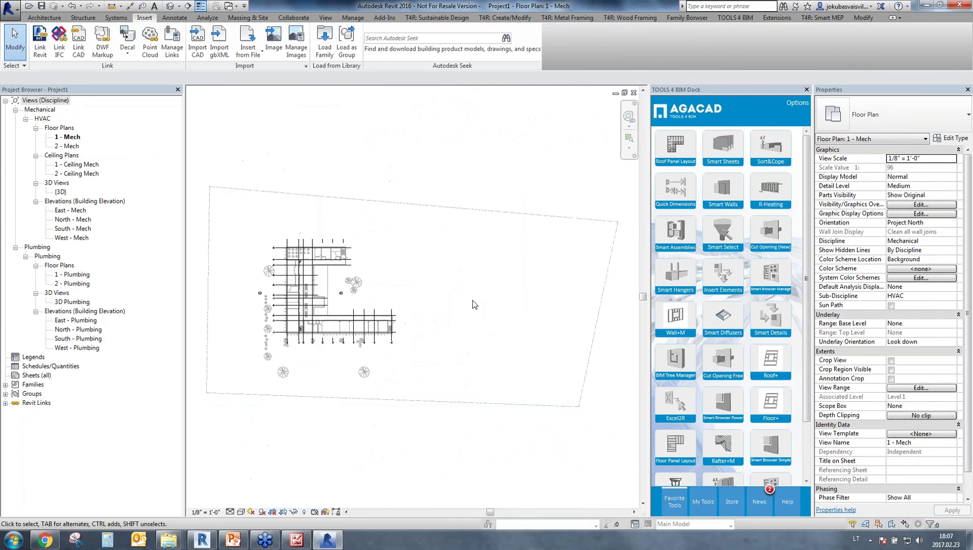
pyautogui.scroll(3, 327, 319)
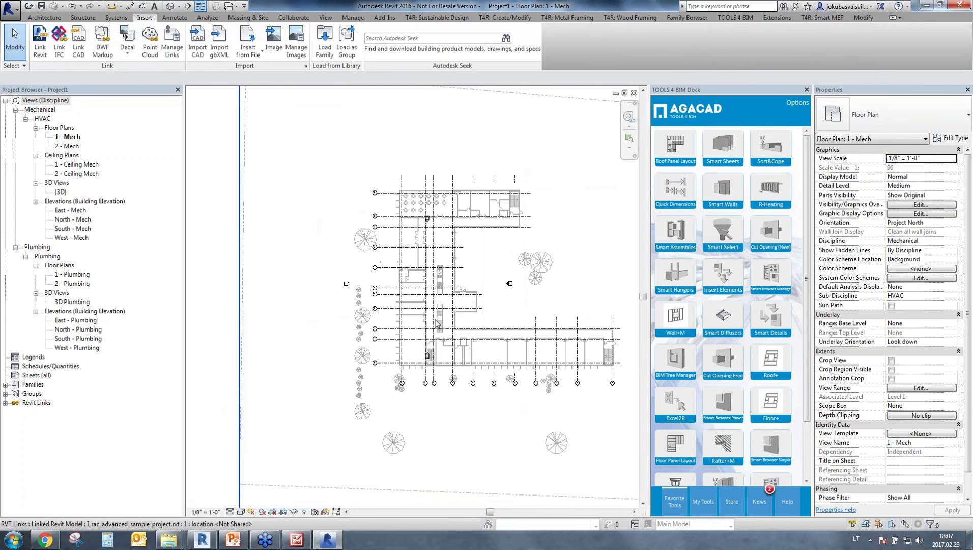
pyautogui.moveTo(539, 441); pyautogui.dragTo(511, 417, button='middle')
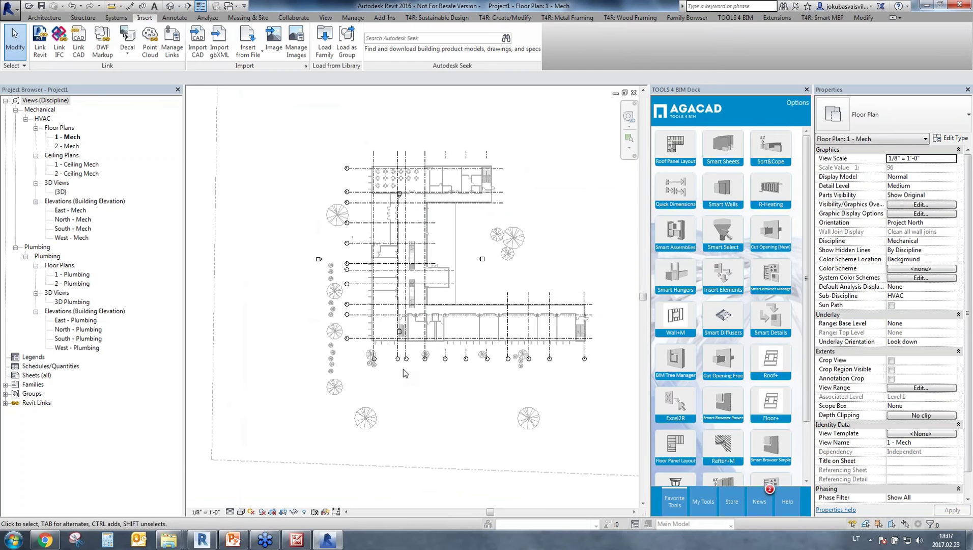
pyautogui.click(73, 140)
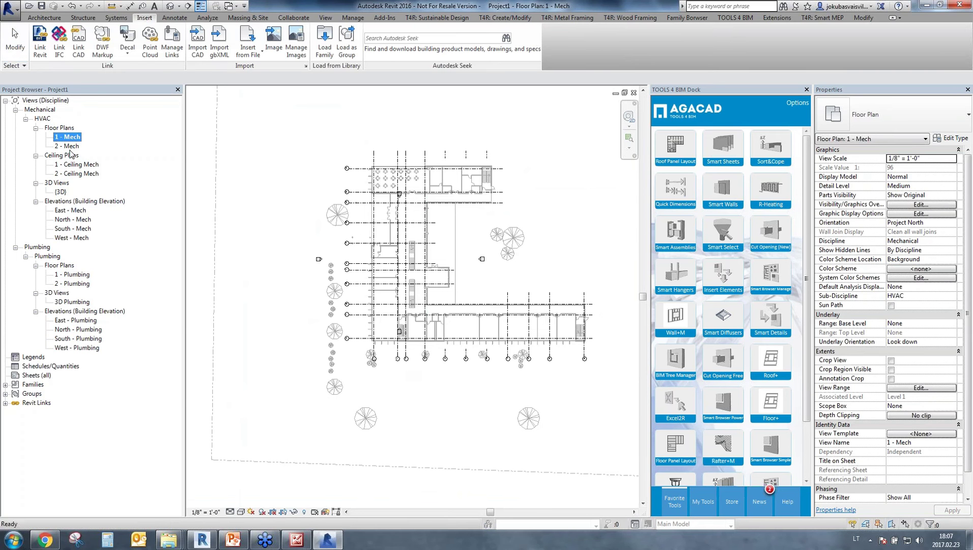
pyautogui.click(73, 147)
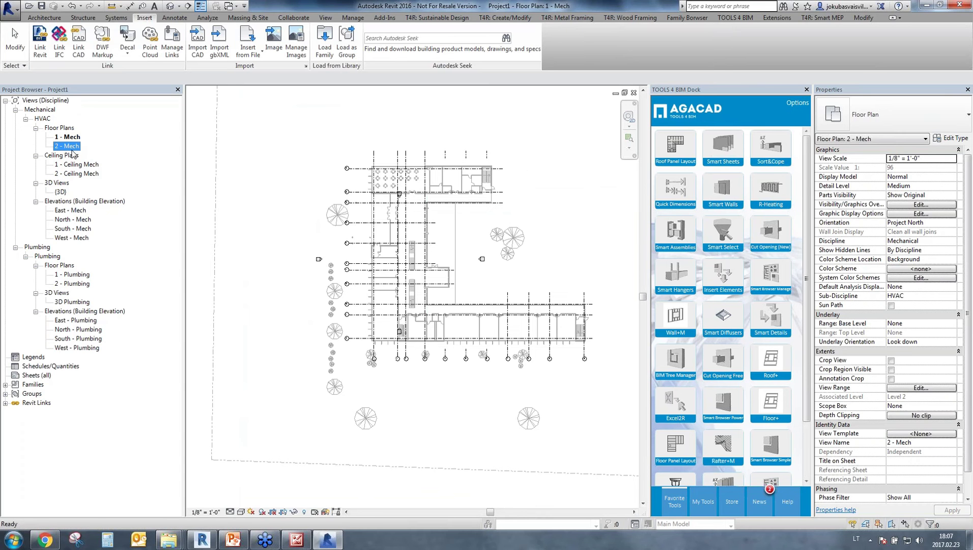
# Step: Open the default 3D view and examine a corner of the linked building up close
pyautogui.click(171, 8)
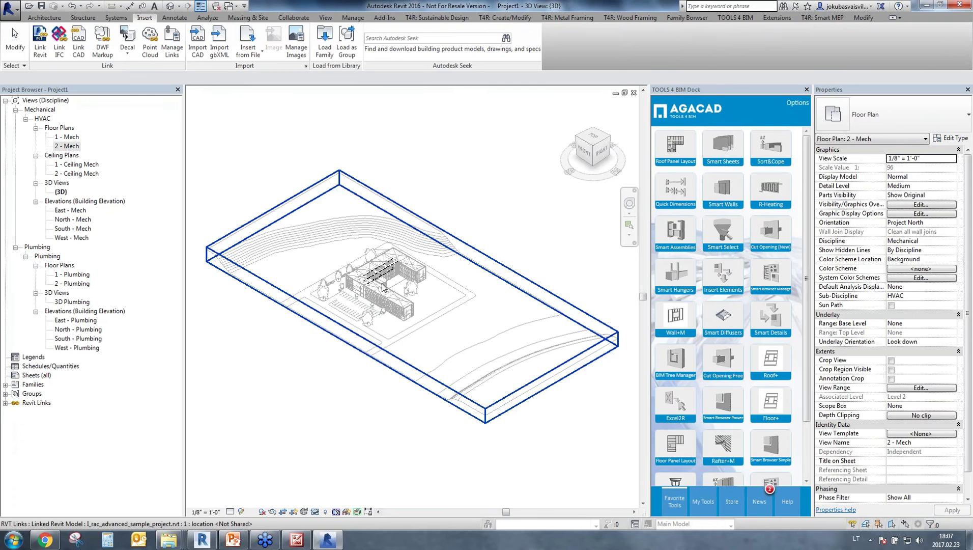
pyautogui.scroll(3, 463, 343)
pyautogui.scroll(4, 457, 346)
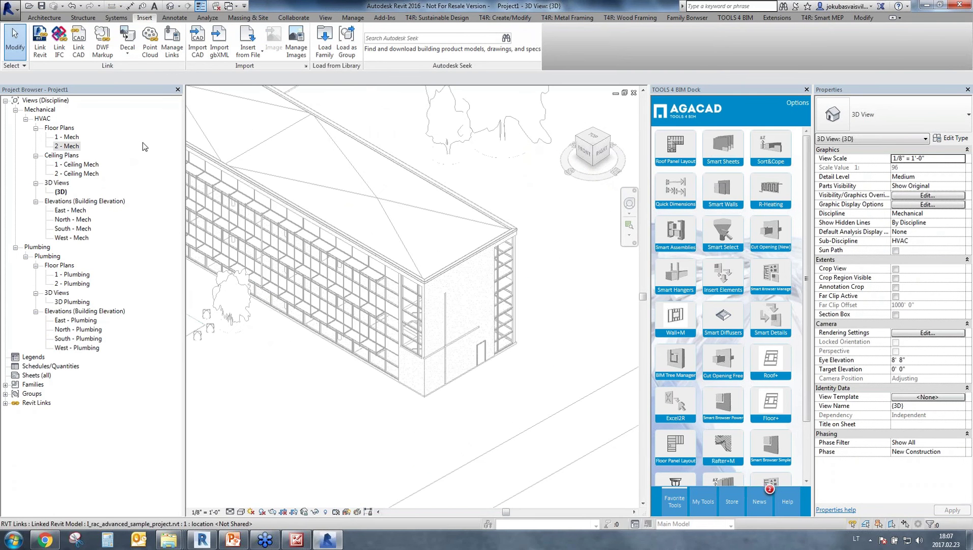
# Step: Close the 3D view and open the East - Mech elevation around the linked building's level markers
pyautogui.click(633, 93)
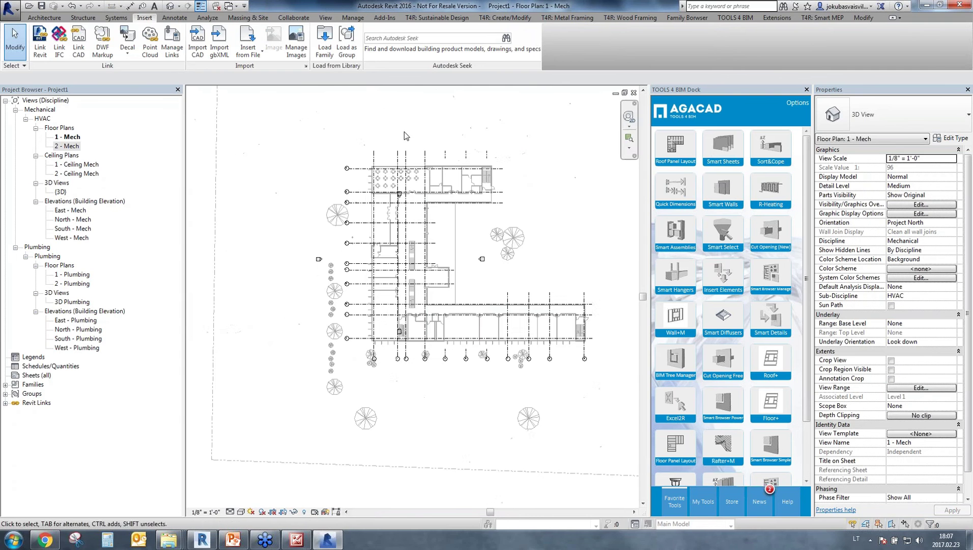
pyautogui.click(68, 146)
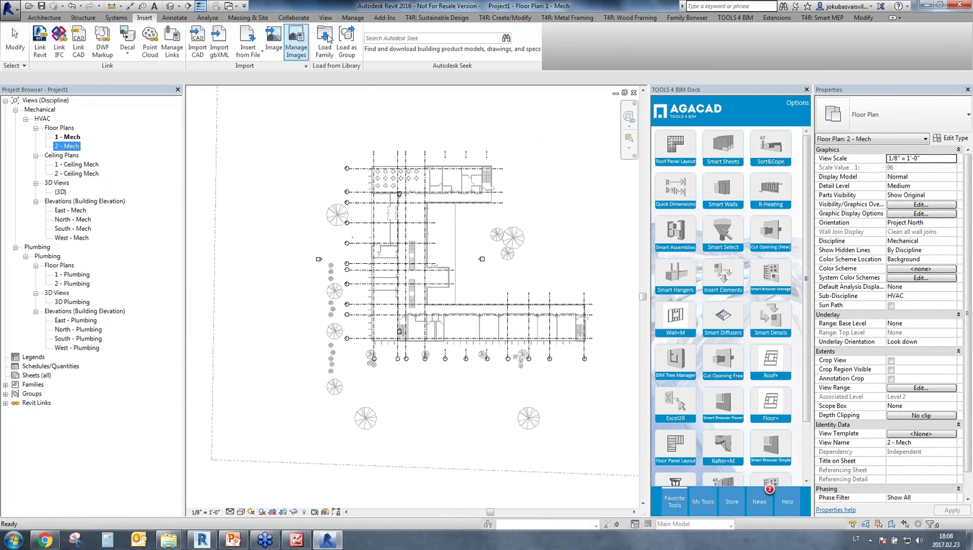
pyautogui.click(294, 17)
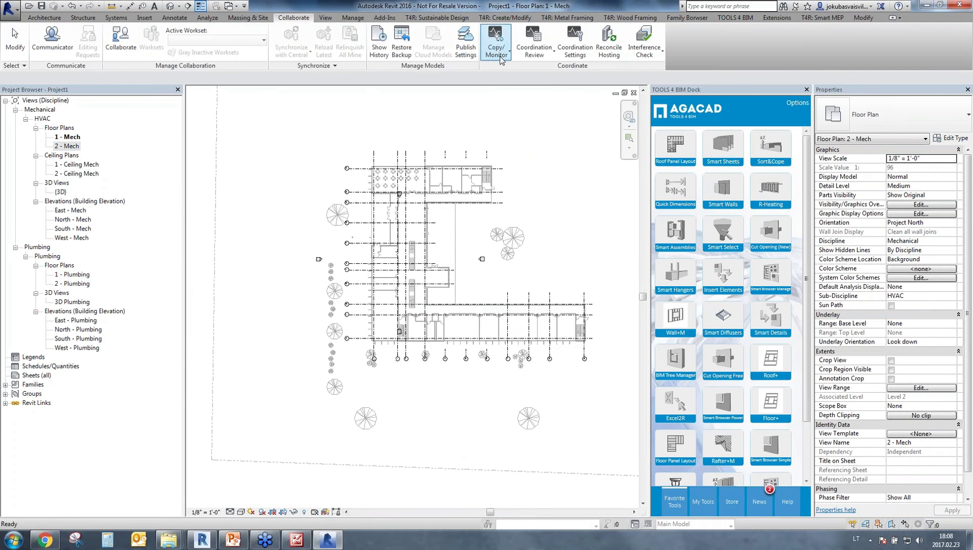
pyautogui.doubleClick(72, 210)
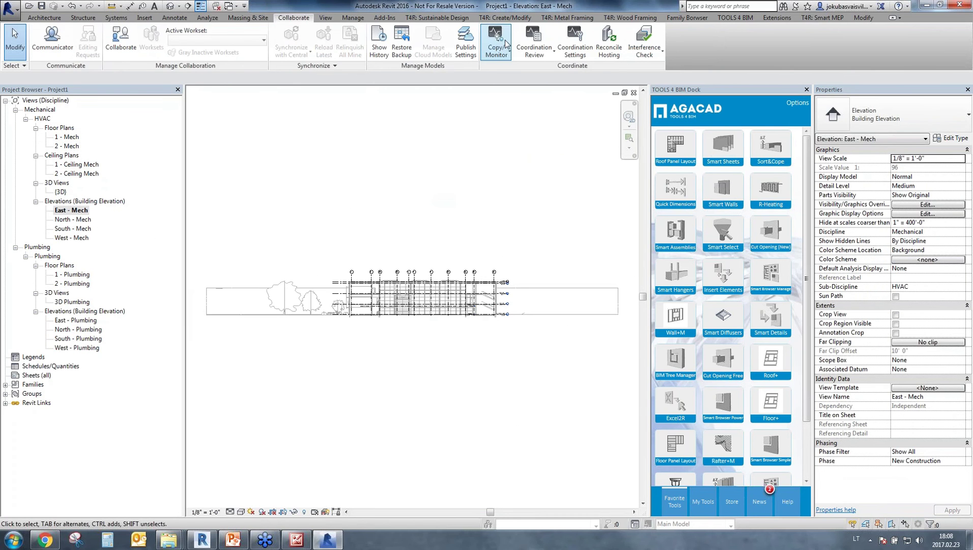
pyautogui.click(510, 51)
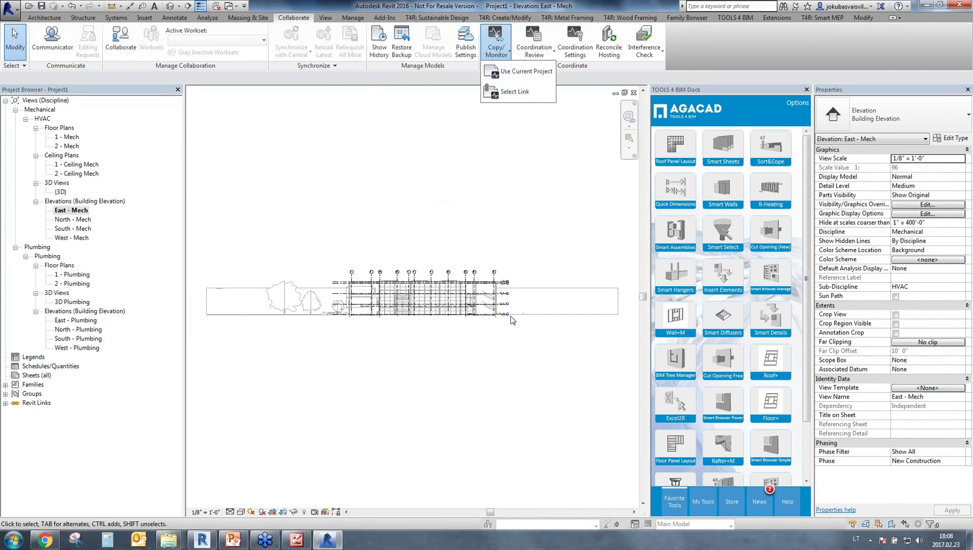
pyautogui.click(508, 328)
pyautogui.scroll(5, 508, 329)
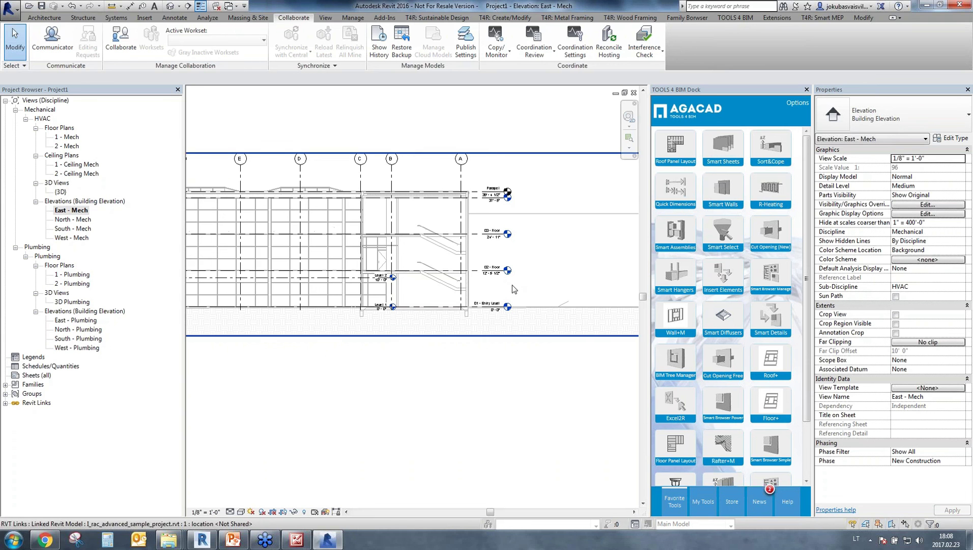
# Step: Start Copy/Monitor on the linked building and set its Copy tool to take multiple elements
pyautogui.click(496, 50)
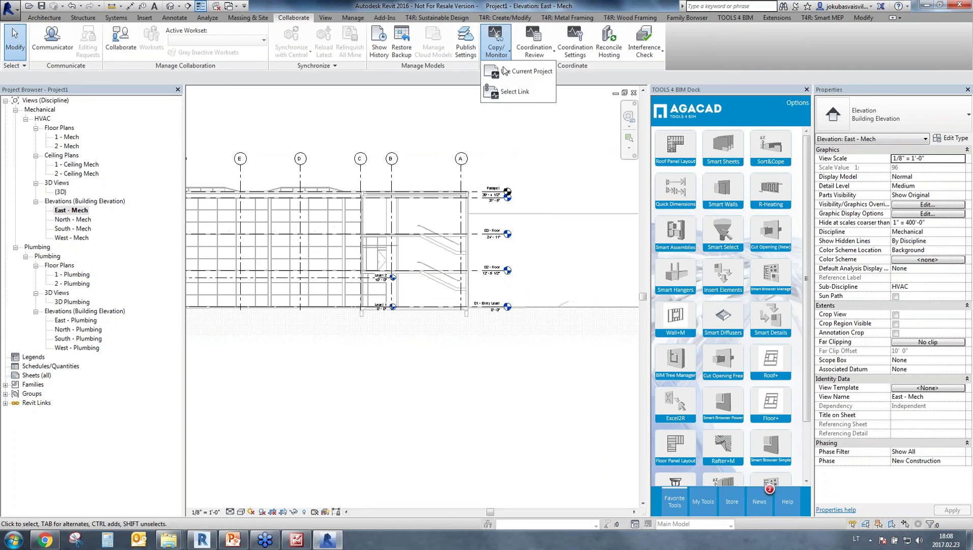
pyautogui.click(517, 99)
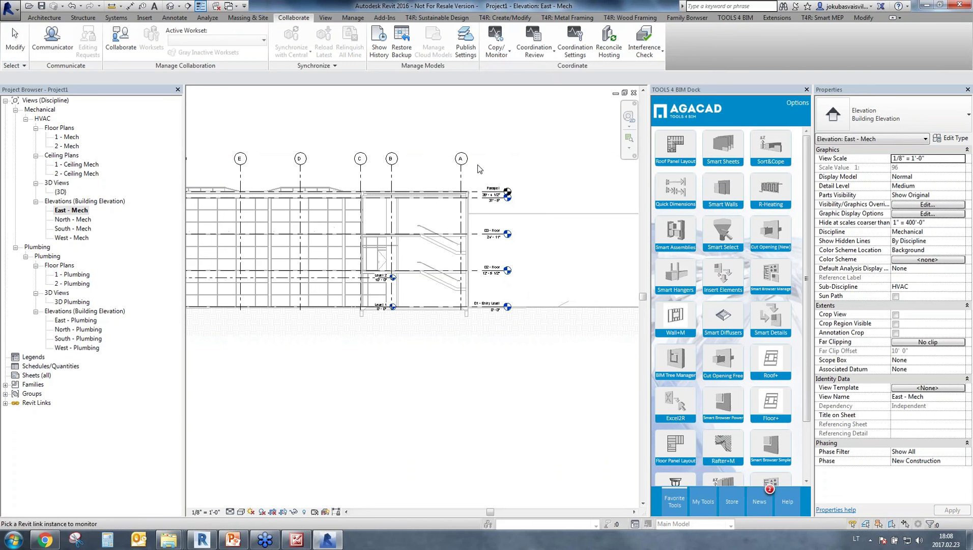
pyautogui.click(444, 200)
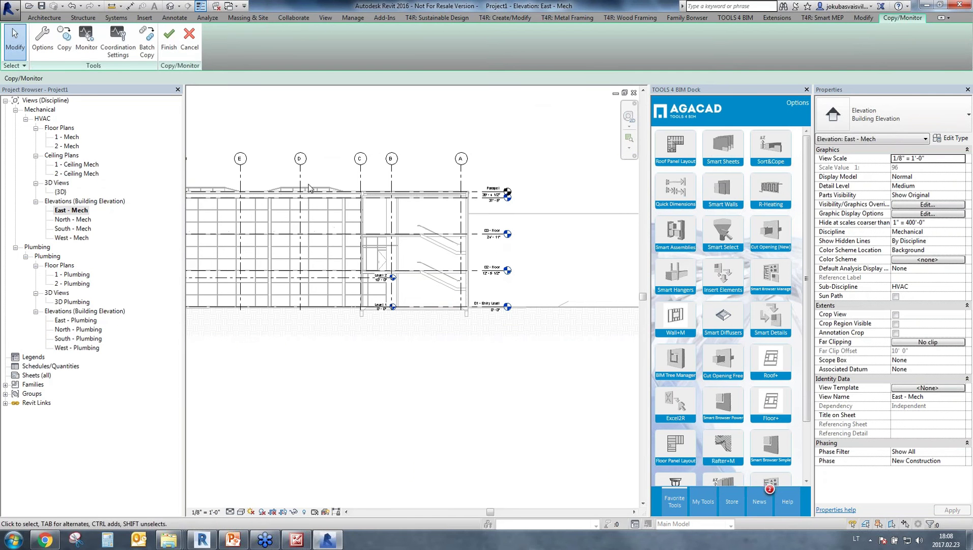
pyautogui.click(64, 41)
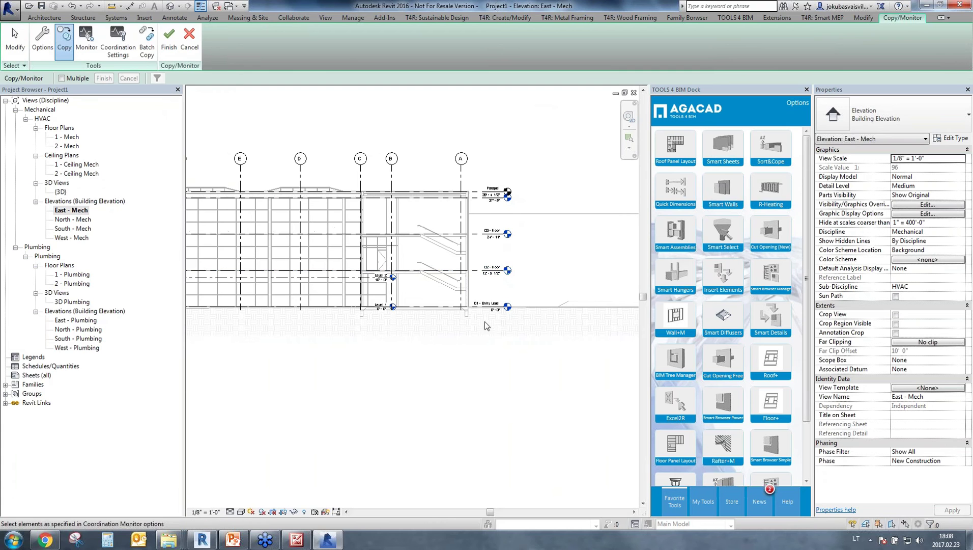
pyautogui.click(63, 79)
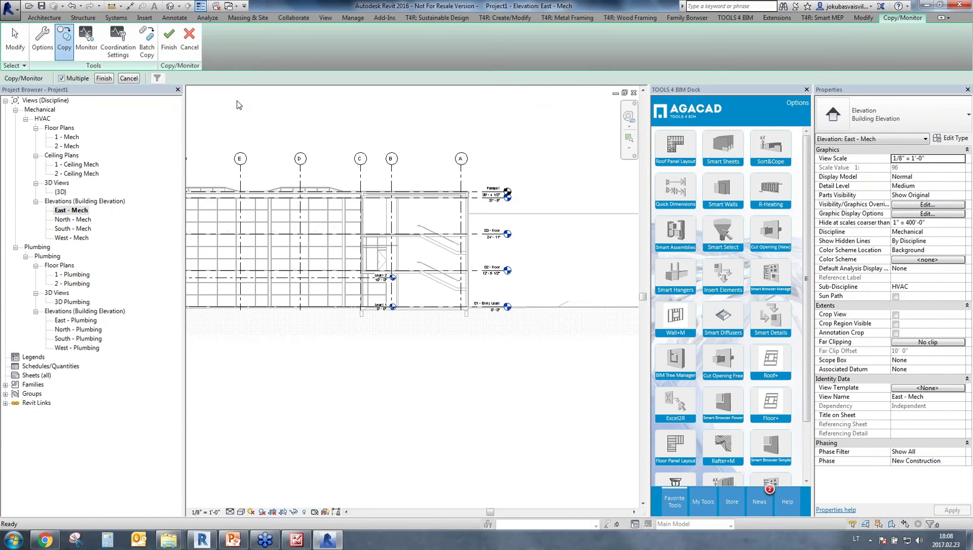
# Step: Select the end of the linked building across all its levels, filter the selection to Levels only, copy them, and finish Copy/Monitor
pyautogui.moveTo(571, 154); pyautogui.dragTo(350, 367)
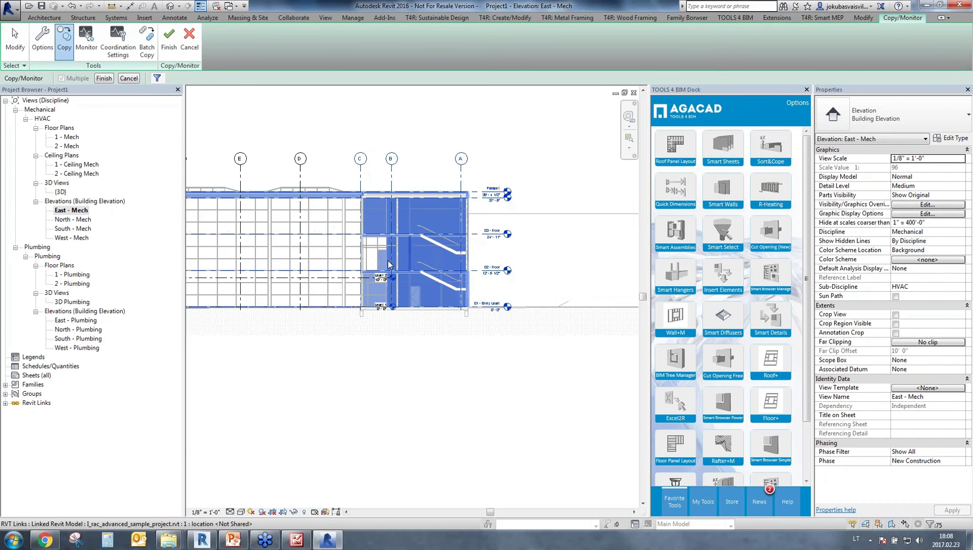
pyautogui.click(157, 78)
pyautogui.click(646, 206)
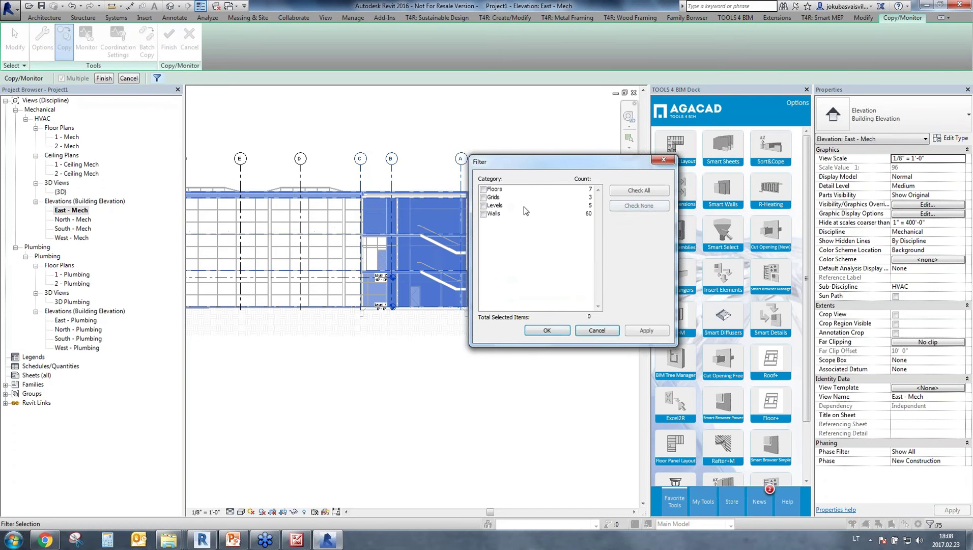
pyautogui.click(483, 206)
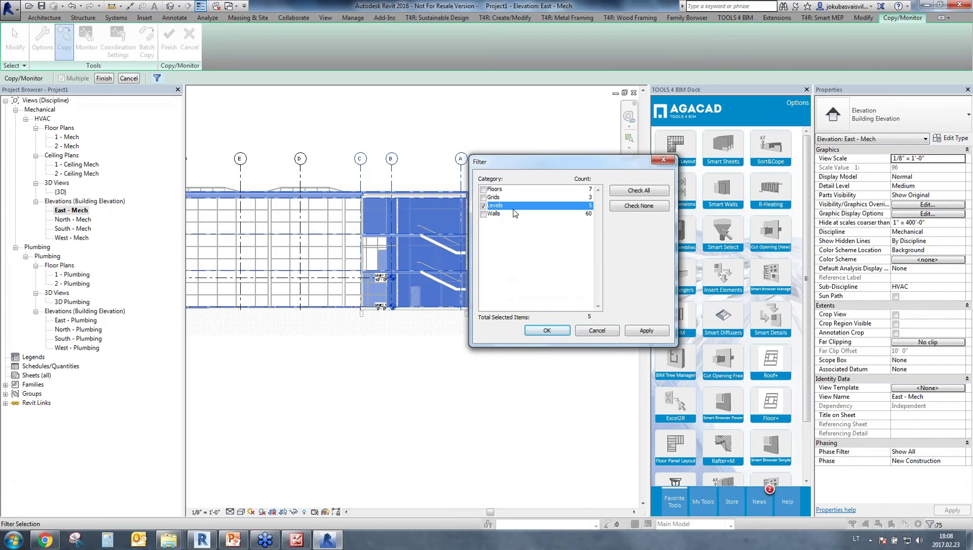
pyautogui.click(543, 331)
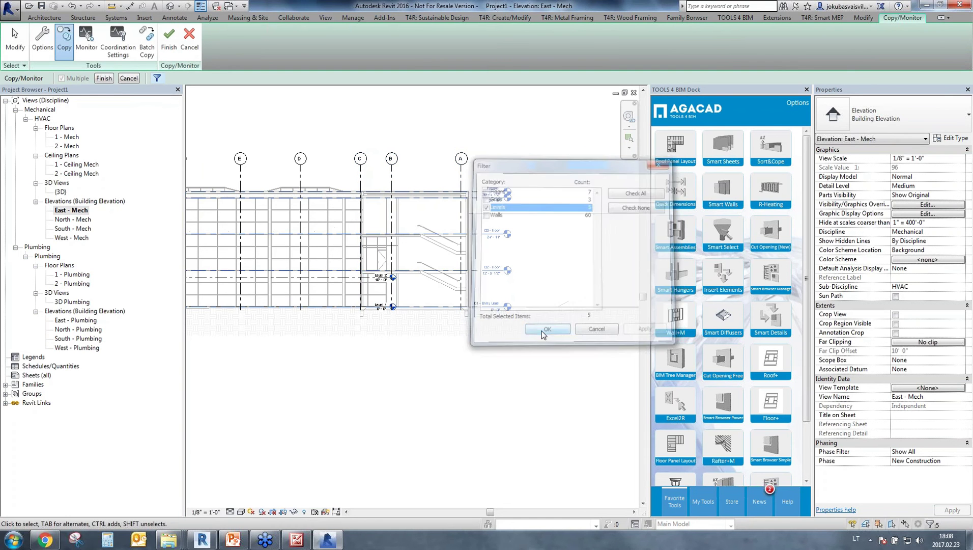
pyautogui.click(105, 79)
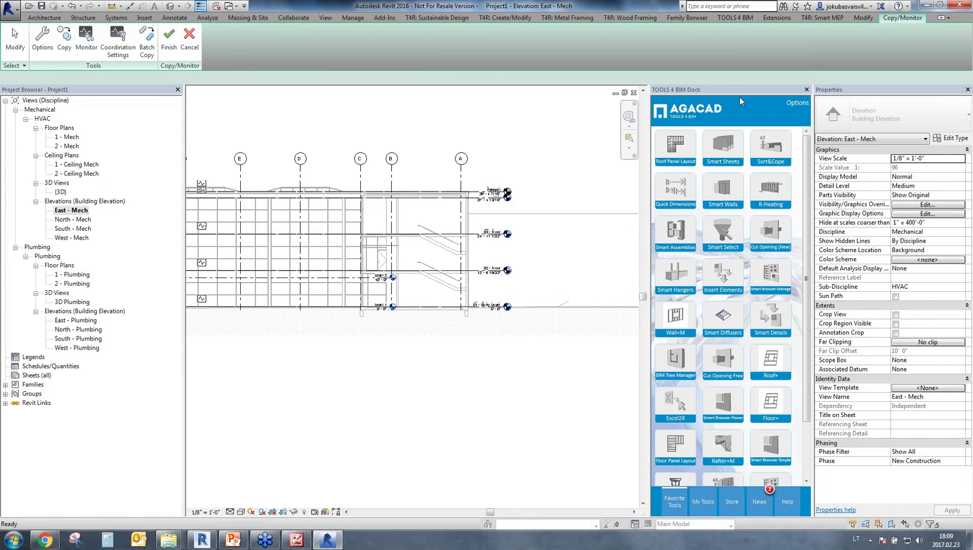
pyautogui.click(916, 20)
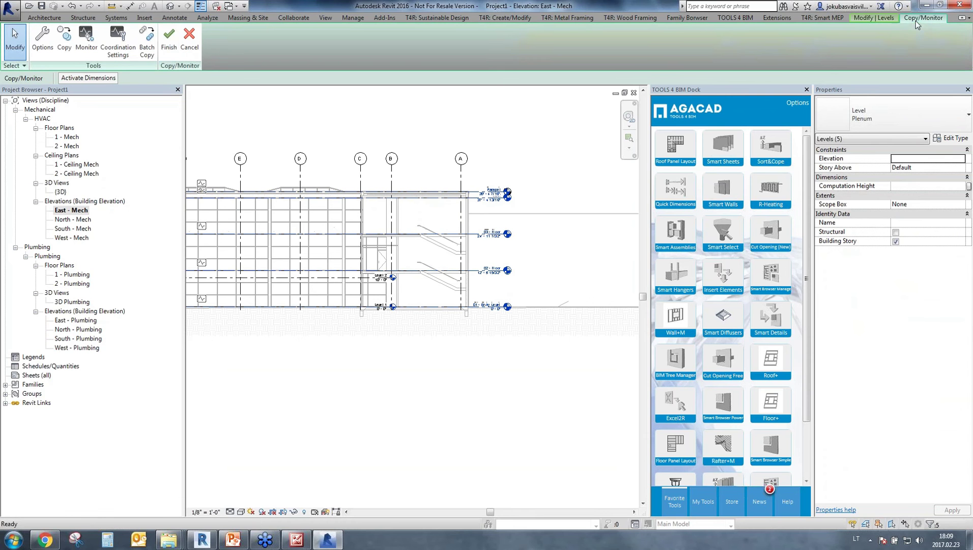
pyautogui.click(169, 51)
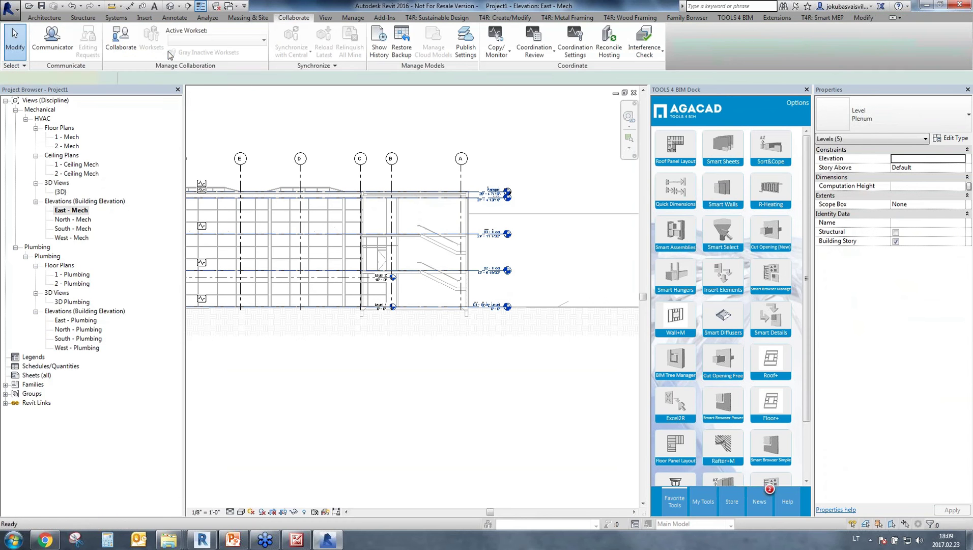
# Step: Examine the copied 03 - Floor, 02 - Floor and 01 - Entry Level levels in the elevation
pyautogui.scroll(1, 492, 215)
pyautogui.scroll(4, 480, 205)
pyautogui.click(473, 185)
pyautogui.click(457, 332)
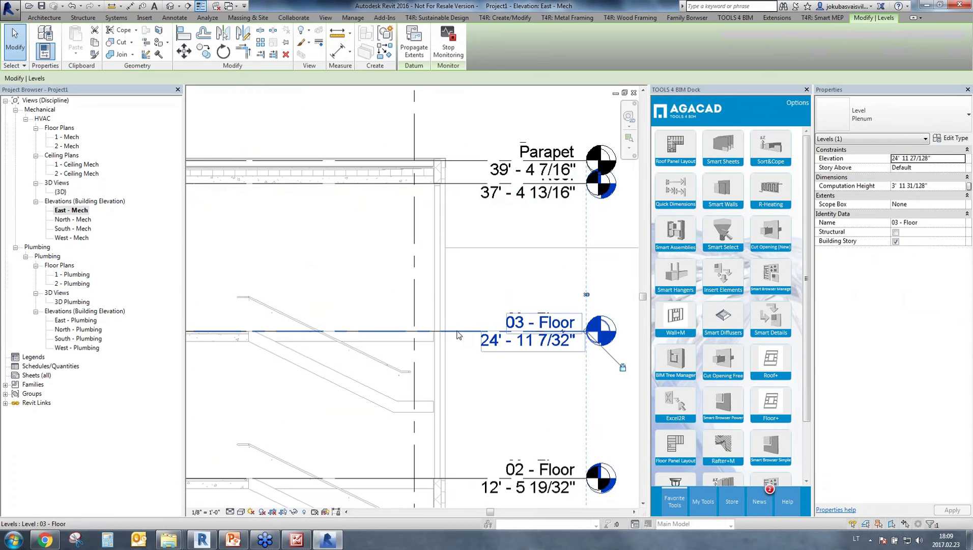
pyautogui.moveTo(458, 333); pyautogui.dragTo(476, 170, button='middle')
pyautogui.click(477, 319)
pyautogui.click(473, 464)
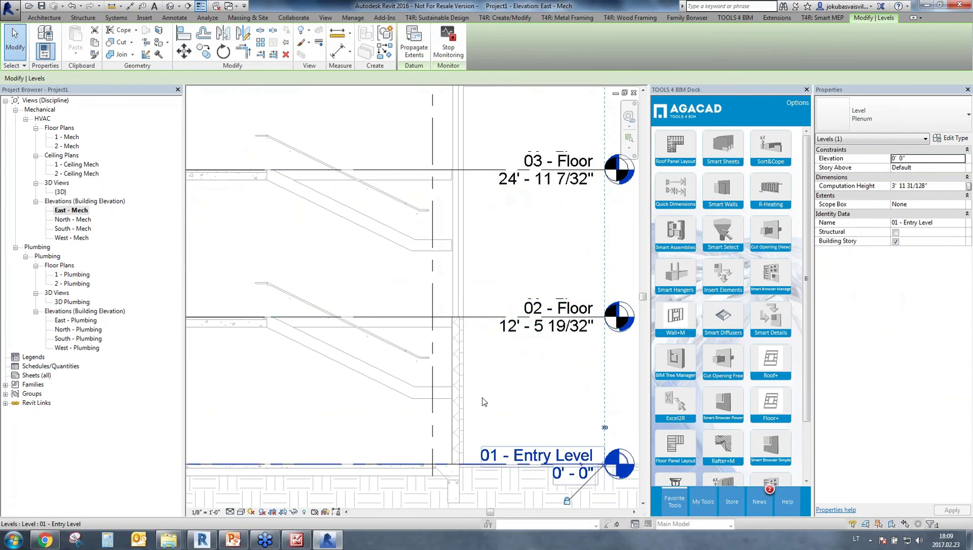
pyautogui.scroll(-2, 483, 387)
pyautogui.scroll(-2, 484, 387)
pyautogui.press('Escape')
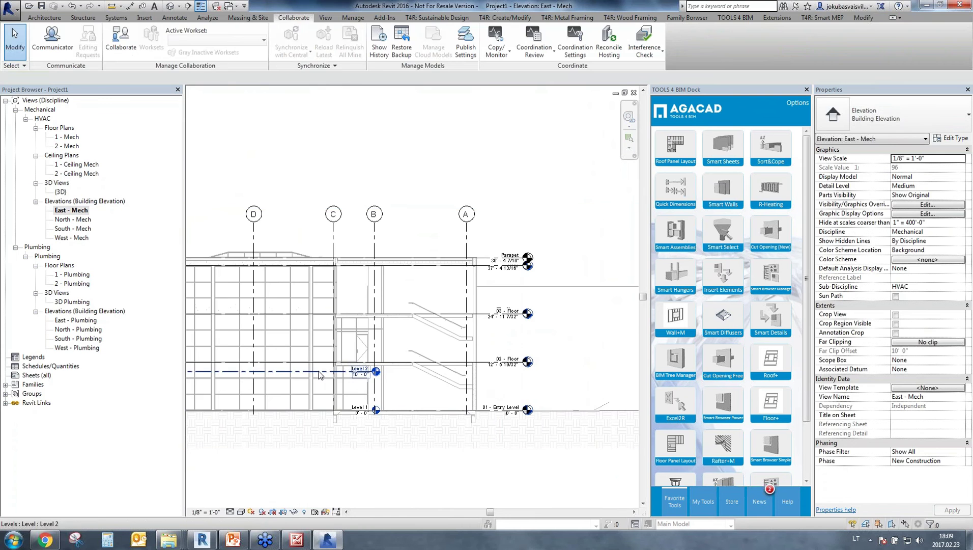
# Step: Inspect the project's original Level 2 and compare its position with the copied building levels
pyautogui.click(320, 372)
pyautogui.scroll(3, 328, 395)
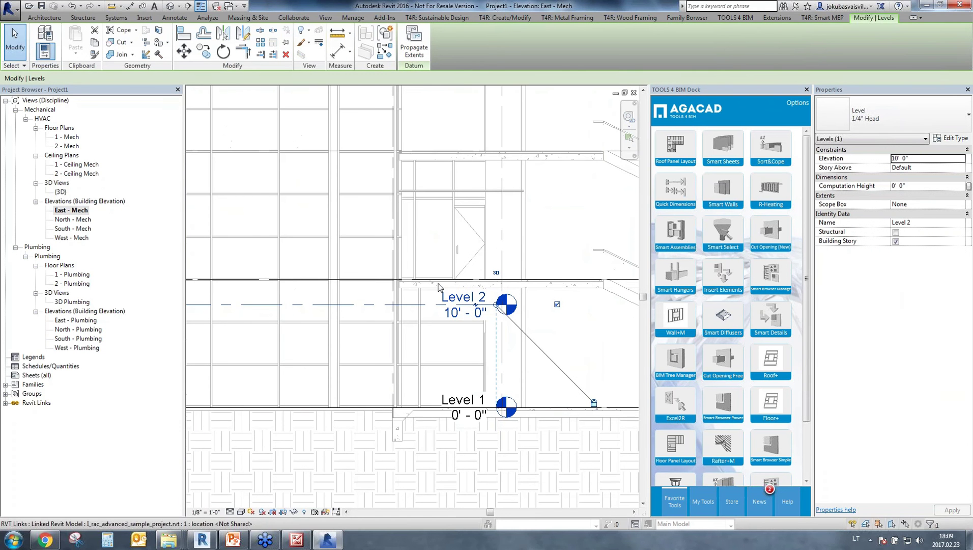
pyautogui.press('Escape')
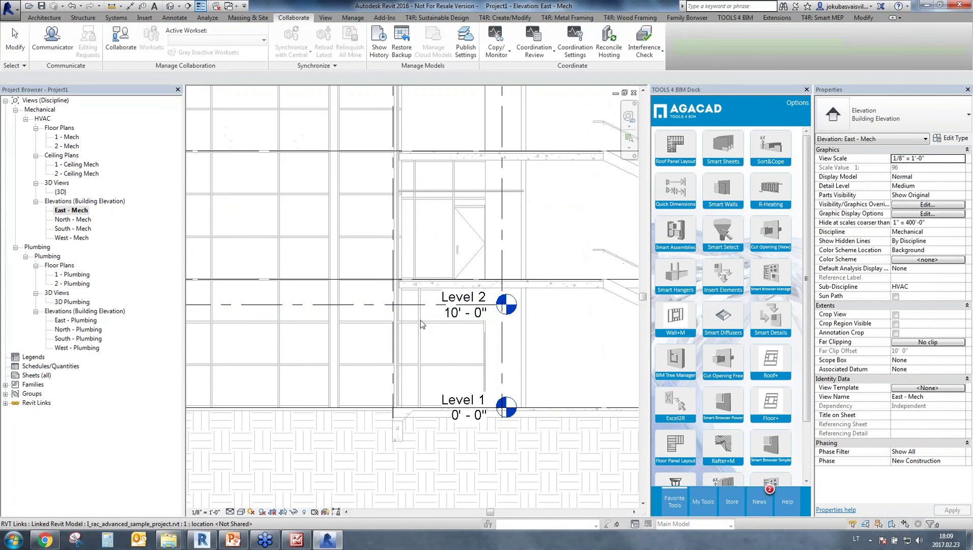
pyautogui.scroll(-3, 416, 317)
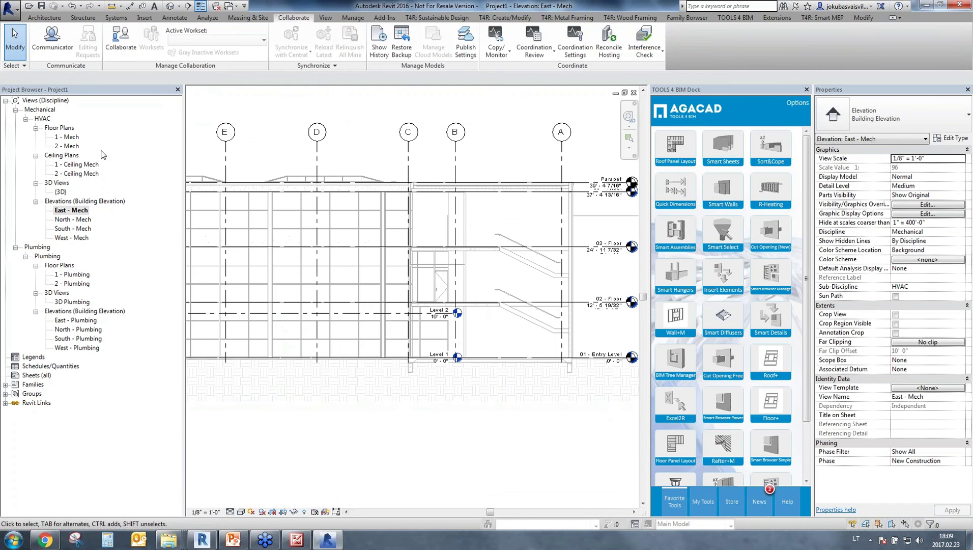
pyautogui.moveTo(476, 283); pyautogui.dragTo(368, 285, button='middle')
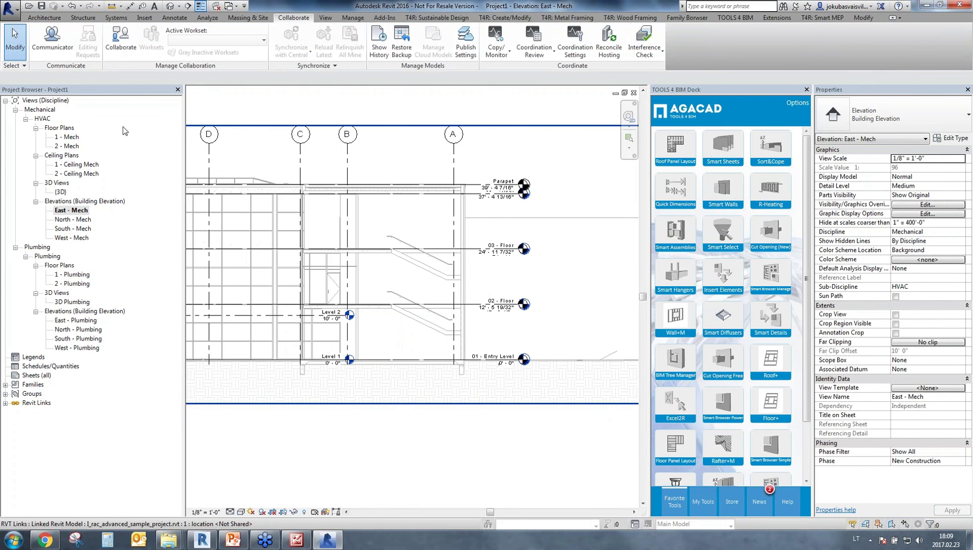
# Step: Create floor plan views for the 01 - Entry Level, 02 - Floor, 03 - Floor, Parapet and Roof levels
pyautogui.click(326, 19)
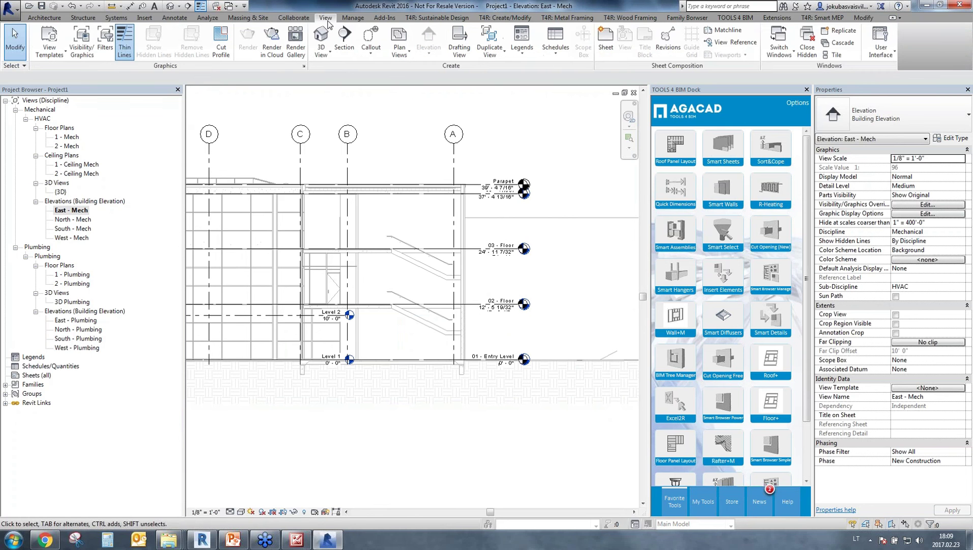
pyautogui.click(400, 50)
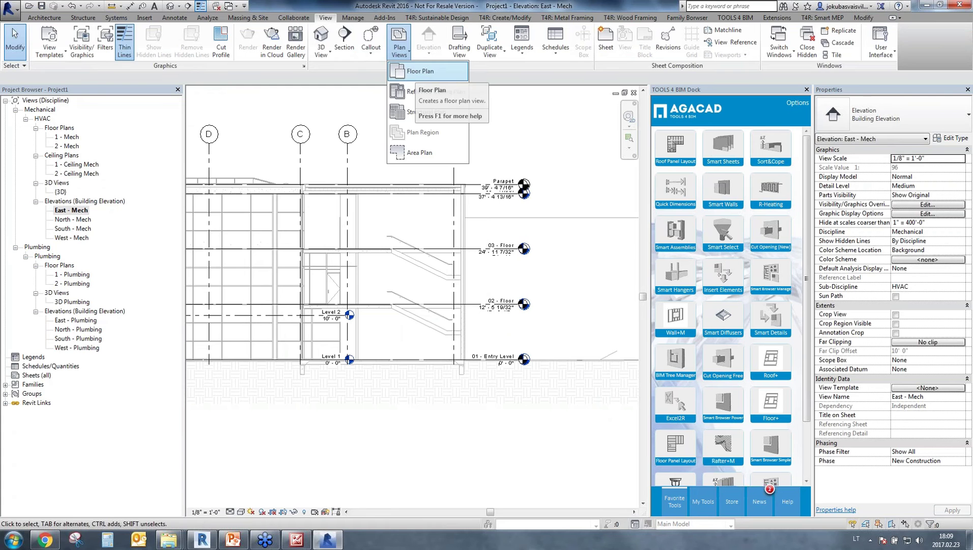
pyautogui.click(419, 72)
pyautogui.keyDown('shift'); pyautogui.click(450, 253); pyautogui.keyUp('shift')
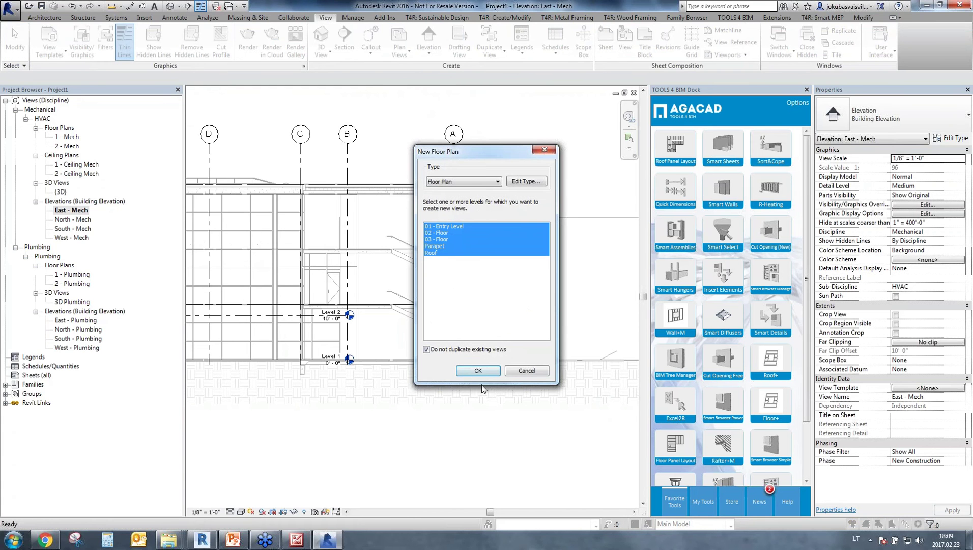
pyautogui.click(478, 370)
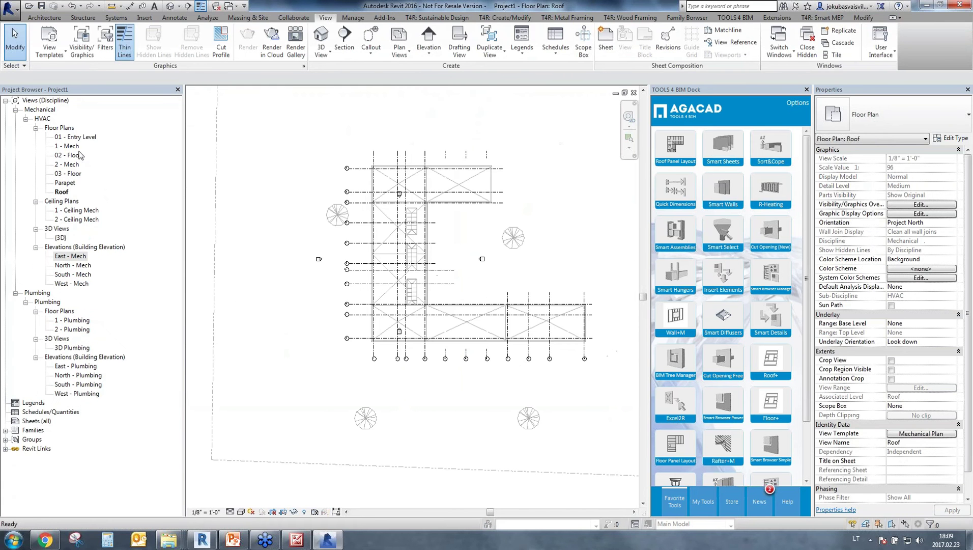
# Step: Delete the 1 - Mech and 2 - Mech floor plans from the project's HVAC views
pyautogui.click(70, 146)
pyautogui.keyDown('ctrl'); pyautogui.click(72, 163); pyautogui.keyUp('ctrl')
pyautogui.press('Delete')
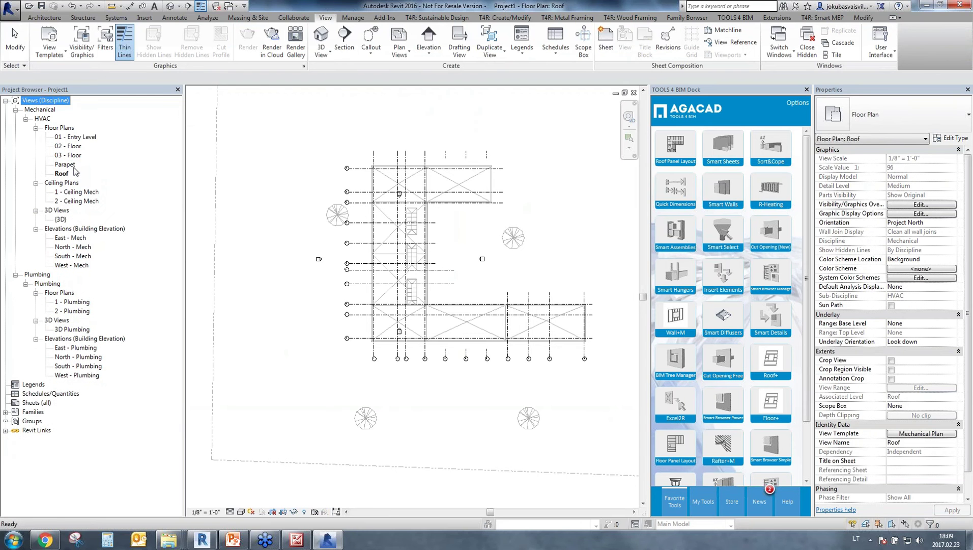
pyautogui.click(966, 146)
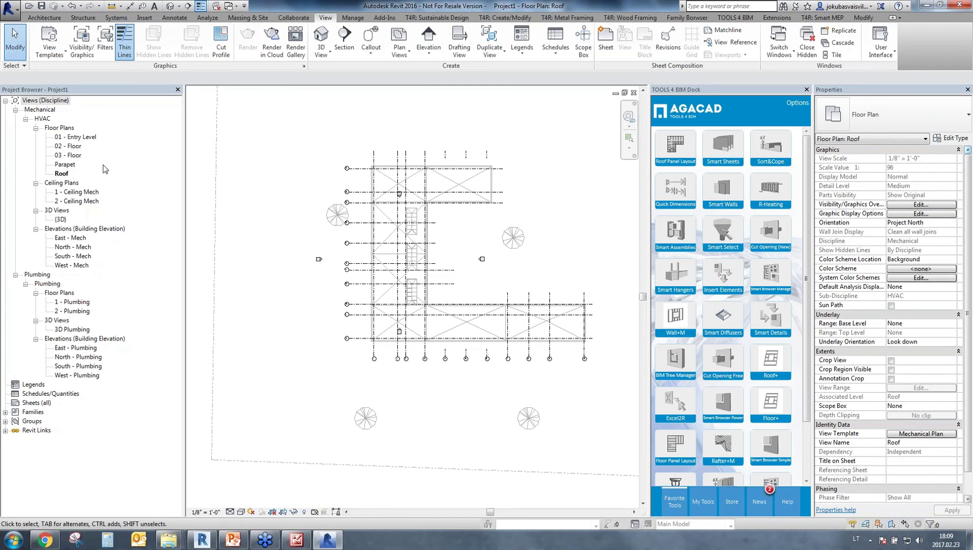
# Step: Open the 01 - Entry Level floor plan and enable Room Bounding in the linked building model's type properties
pyautogui.click(72, 137)
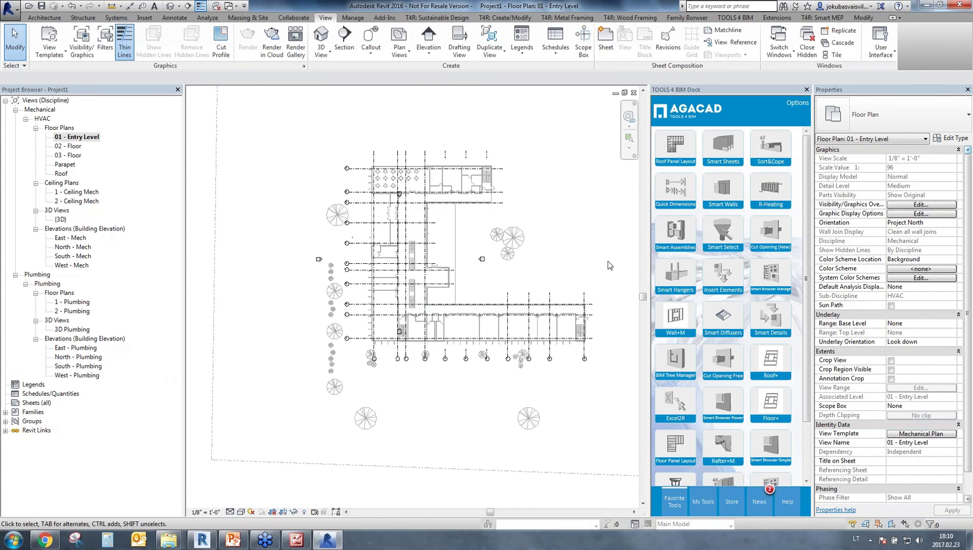
pyautogui.click(385, 277)
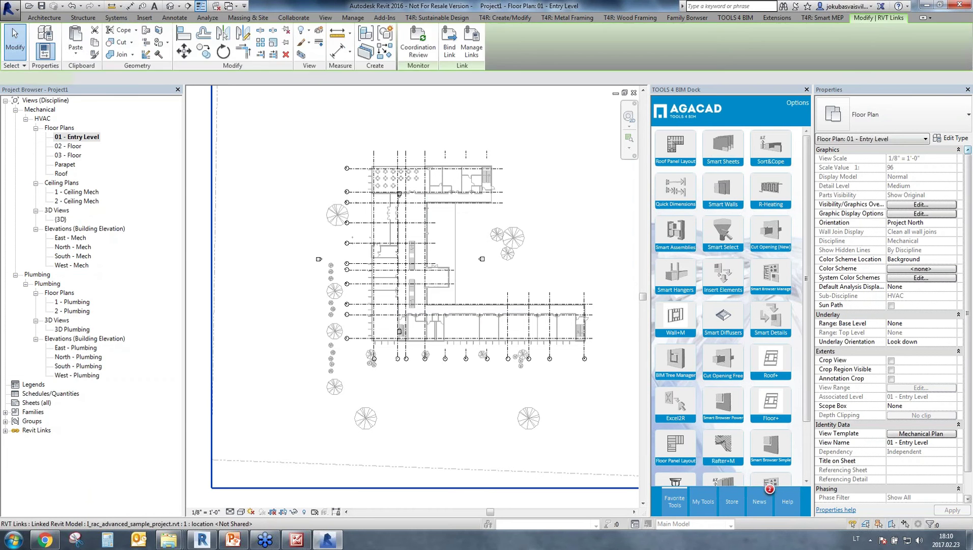
pyautogui.click(952, 138)
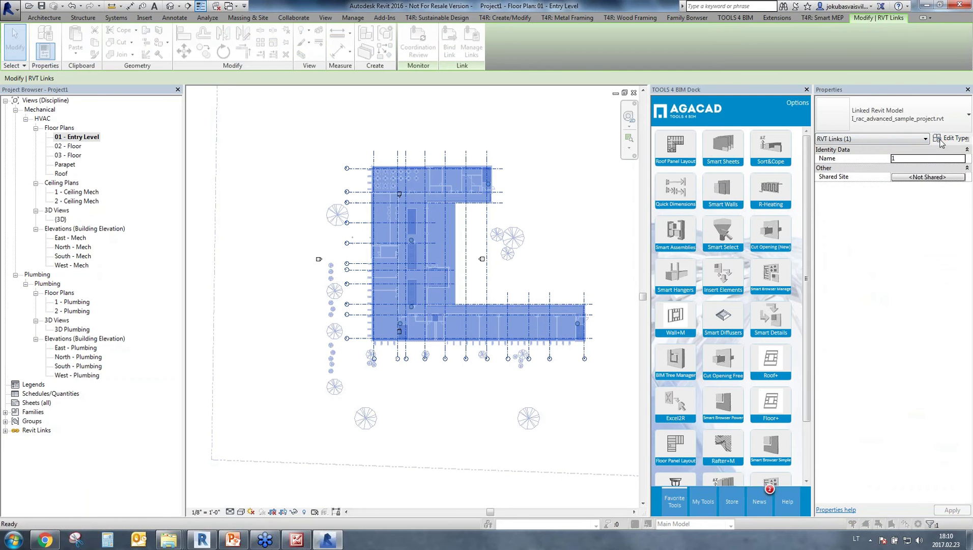
pyautogui.click(654, 210)
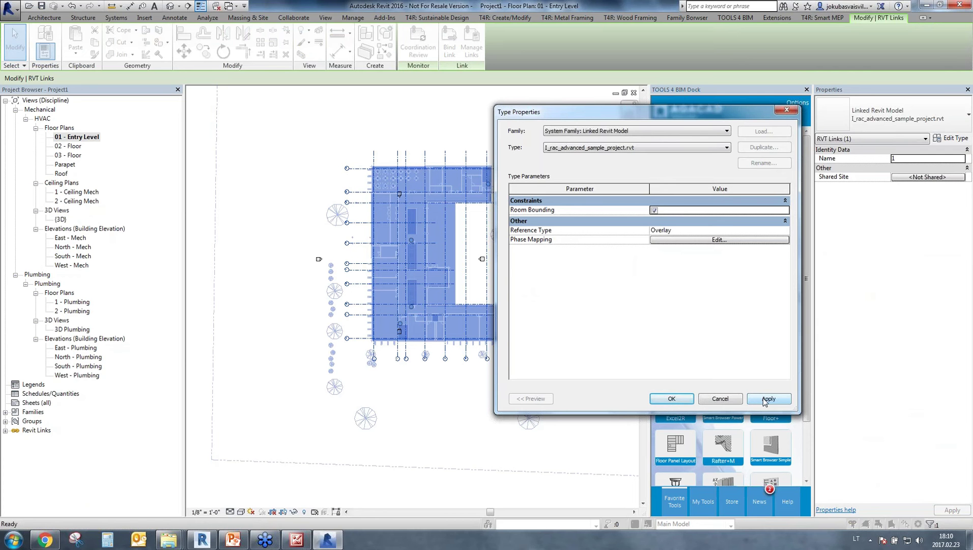
pyautogui.click(762, 399)
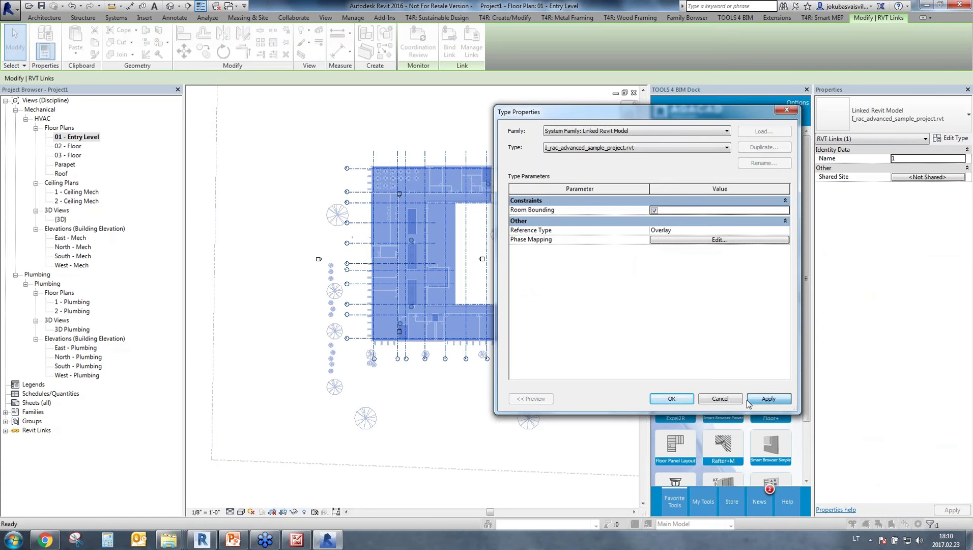
pyautogui.click(686, 400)
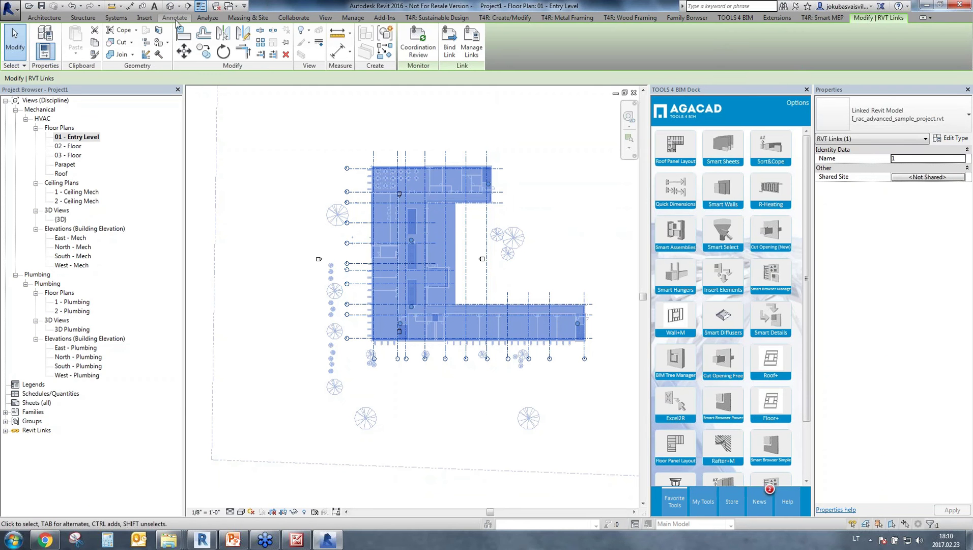
# Step: Place spaces automatically on the 01 - Entry Level plan with an upper limit offset of 9
pyautogui.click(207, 18)
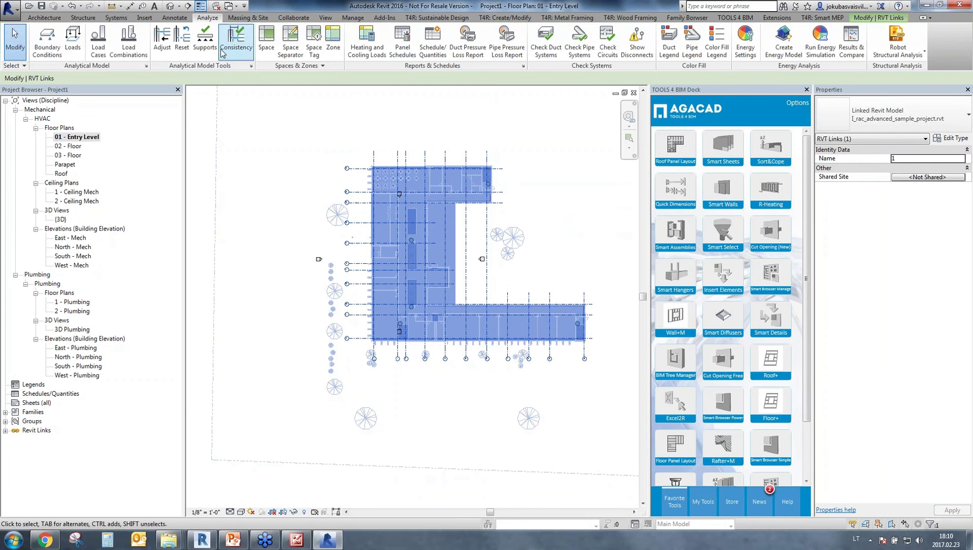
pyautogui.click(266, 40)
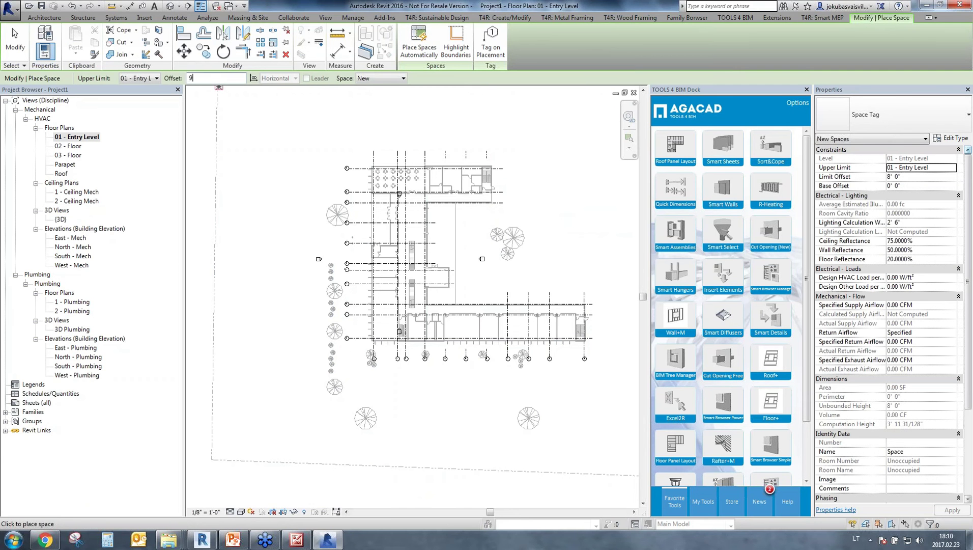
pyautogui.click(431, 36)
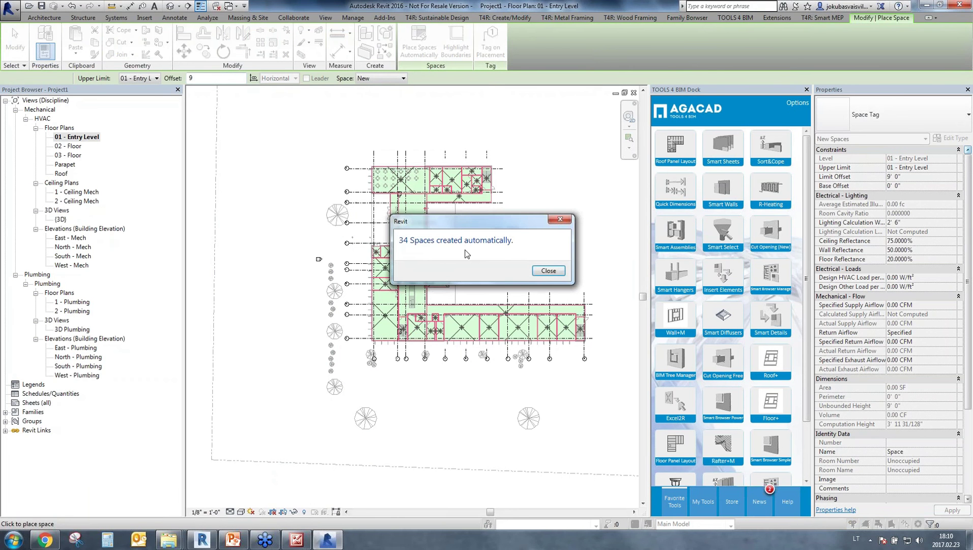
pyautogui.click(548, 271)
pyautogui.press('Escape')
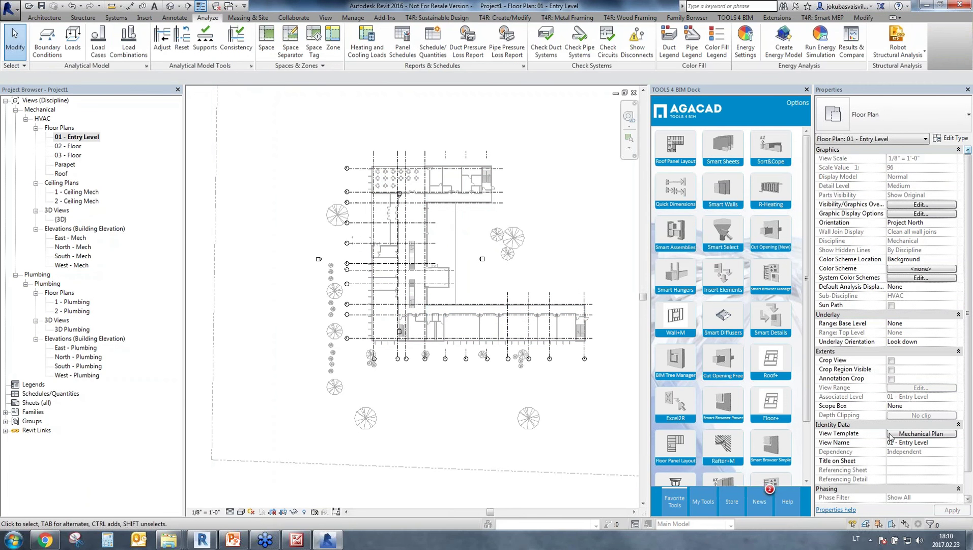
# Step: Turn on the Interior and Reference subcategories of Spaces in the Mechanical Plan view template's model visibility overrides
pyautogui.click(909, 434)
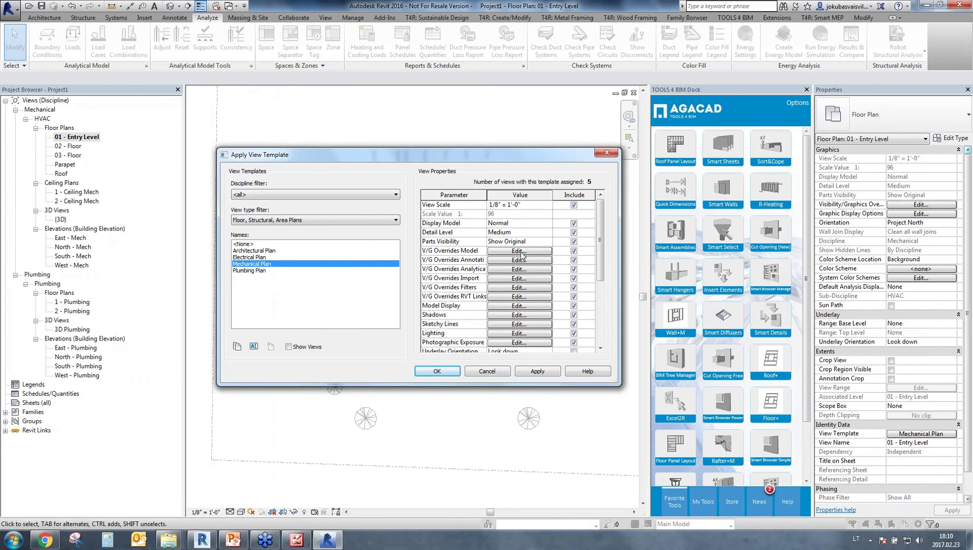
pyautogui.click(519, 251)
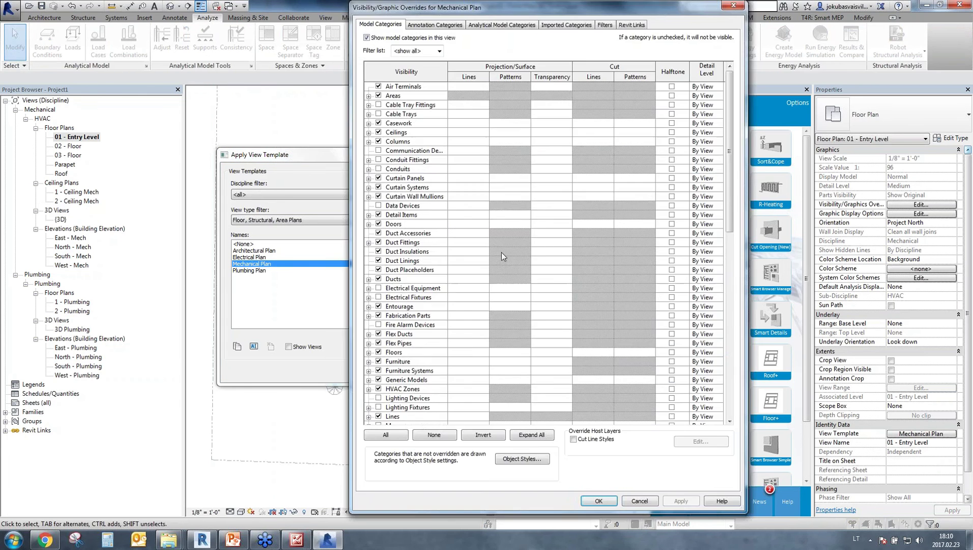
pyautogui.click(430, 359)
pyautogui.scroll(-10, 431, 351)
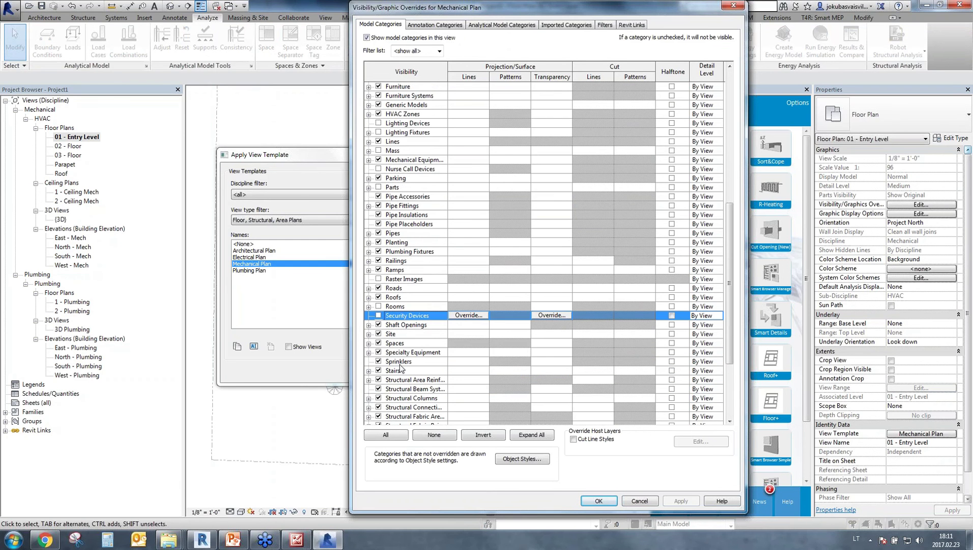
pyautogui.click(369, 343)
pyautogui.click(388, 361)
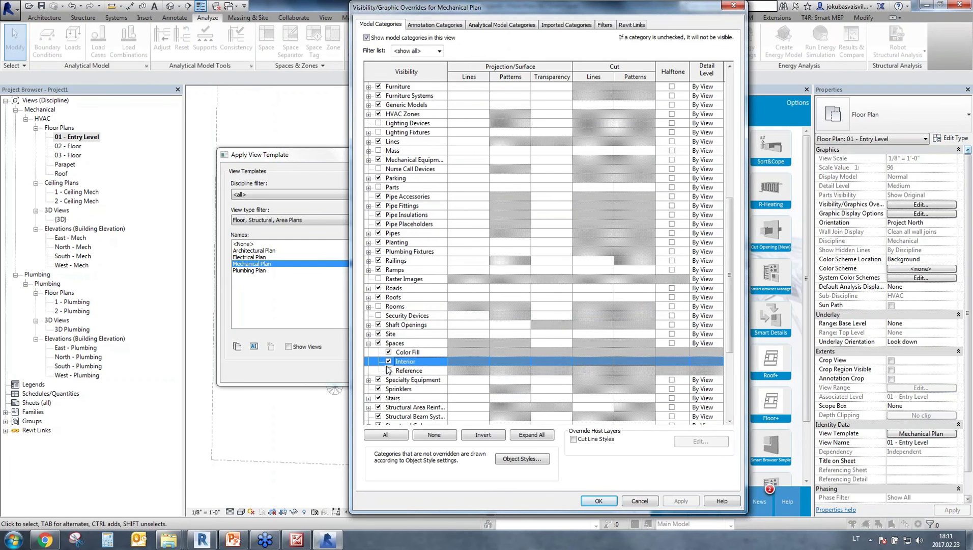
pyautogui.click(389, 371)
pyautogui.click(595, 504)
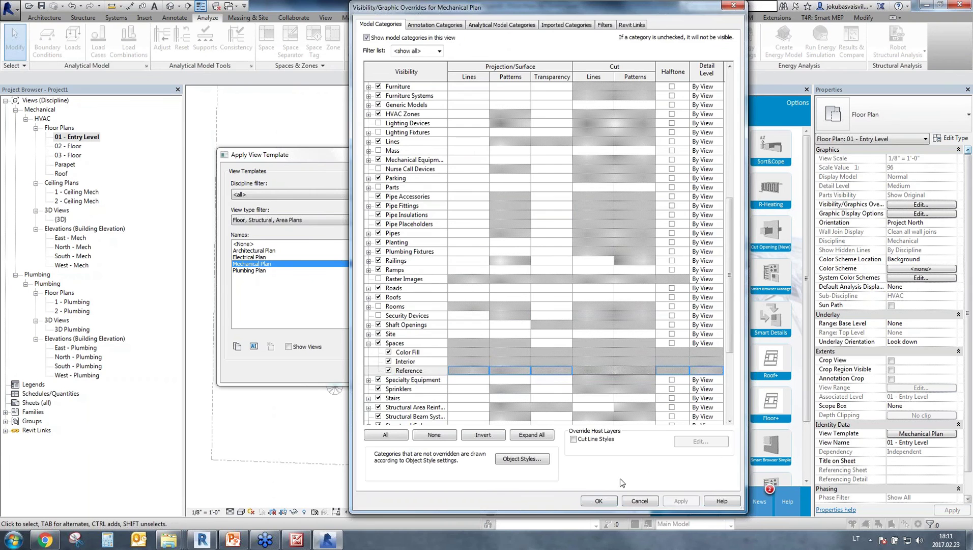
pyautogui.click(433, 376)
# Step: Open the Smart Sprinklers tools and move Smart Sprinklers to the first place among the favorite tools
pyautogui.scroll(5, 473, 277)
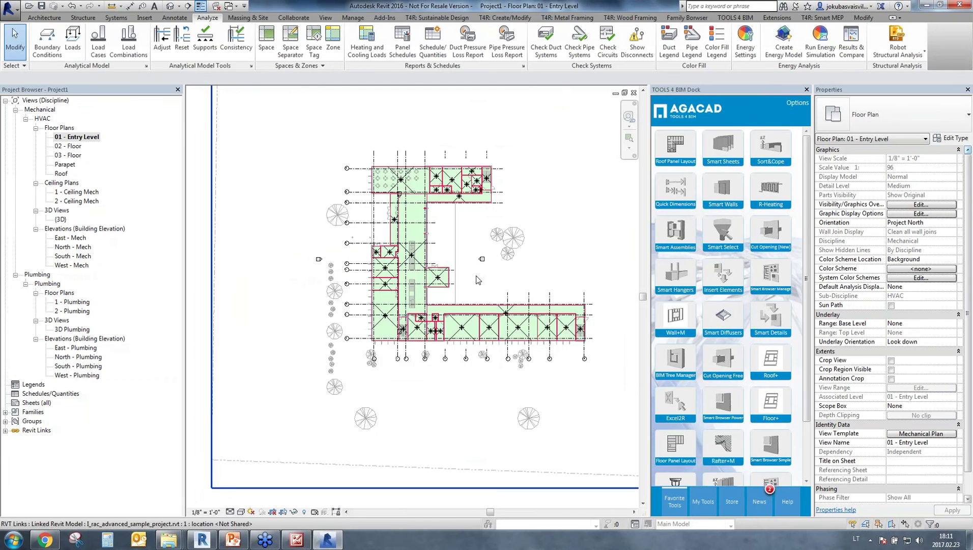
pyautogui.scroll(-1, 489, 300)
pyautogui.moveTo(489, 301); pyautogui.dragTo(418, 335, button='middle')
pyautogui.scroll(-1, 460, 375)
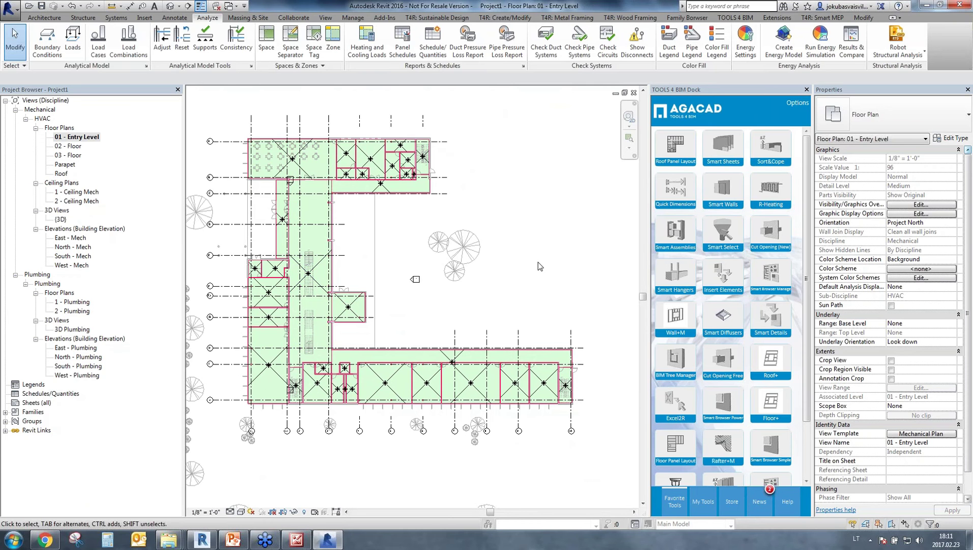
pyautogui.scroll(-1, 688, 472)
pyautogui.click(688, 472)
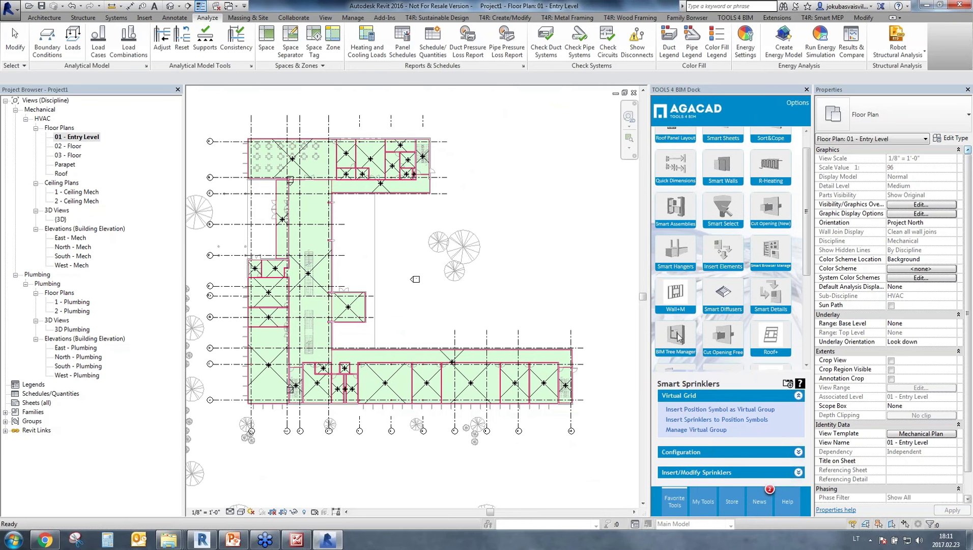
pyautogui.scroll(-1, 679, 339)
pyautogui.scroll(-1, 688, 262)
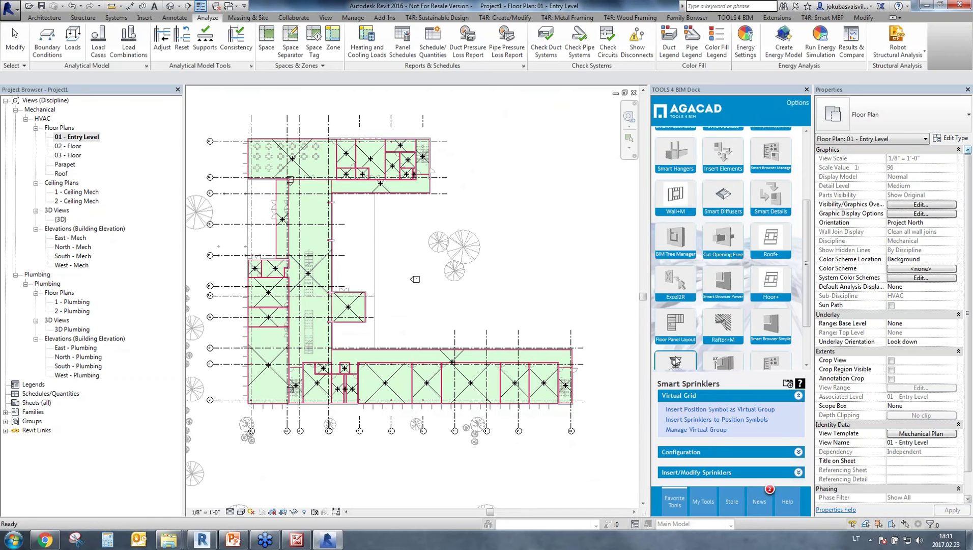
pyautogui.scroll(3, 693, 275)
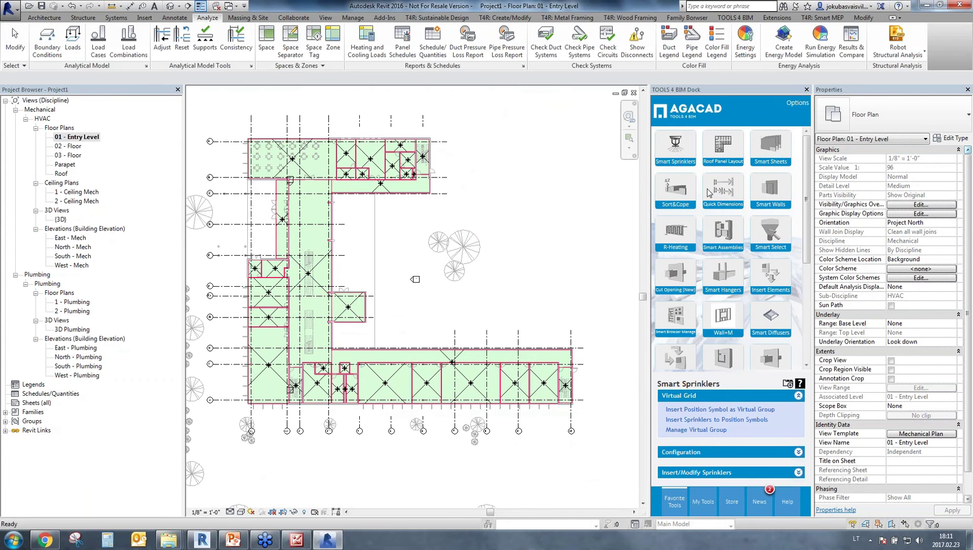
pyautogui.click(679, 154)
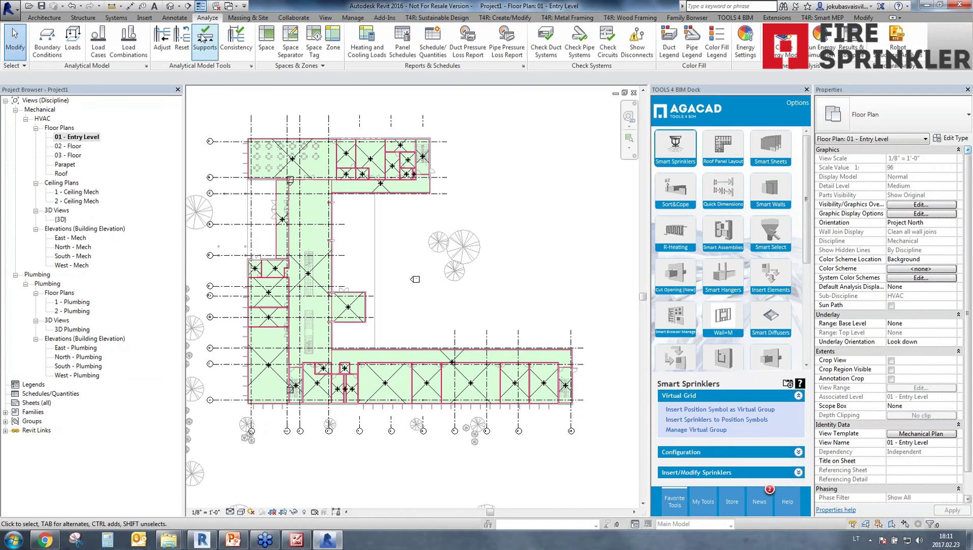
# Step: Start inserting position symbols as a virtual grid in Space 13, using its lower exterior wall as the X axis
pyautogui.click(119, 19)
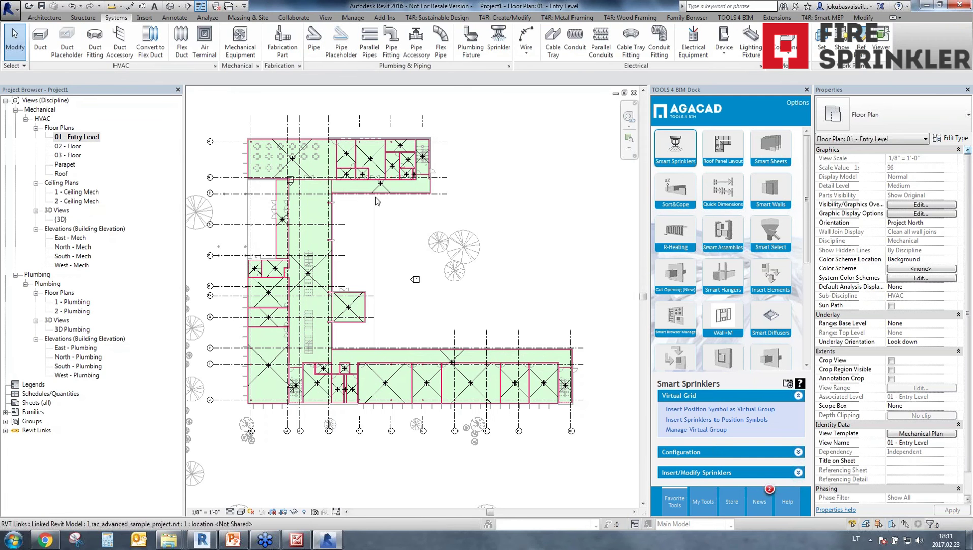
pyautogui.click(696, 409)
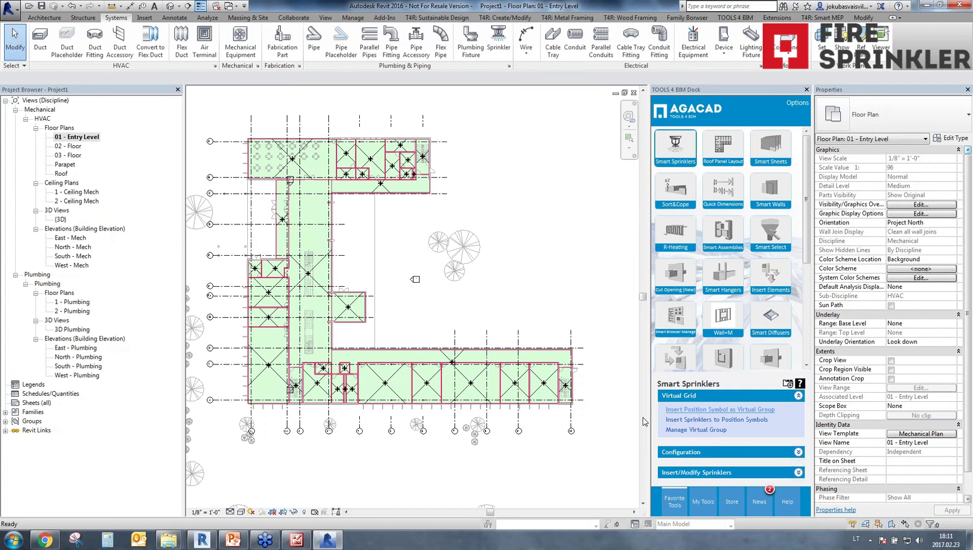
pyautogui.scroll(4, 263, 371)
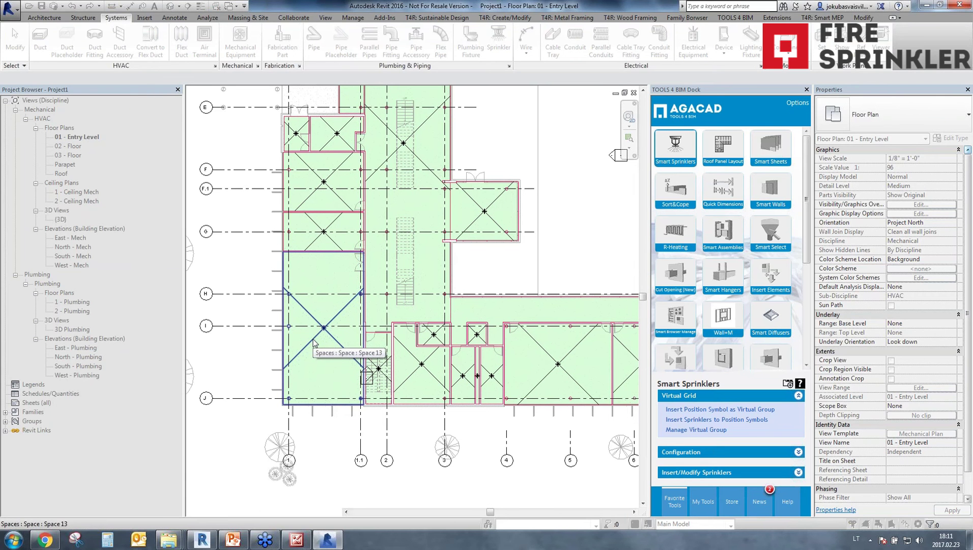
pyautogui.click(314, 343)
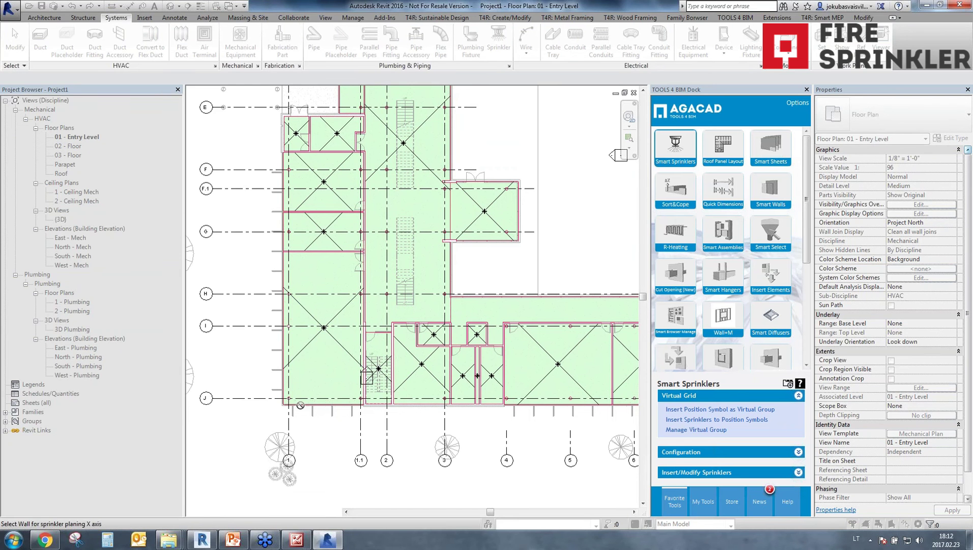
pyautogui.scroll(3, 300, 400)
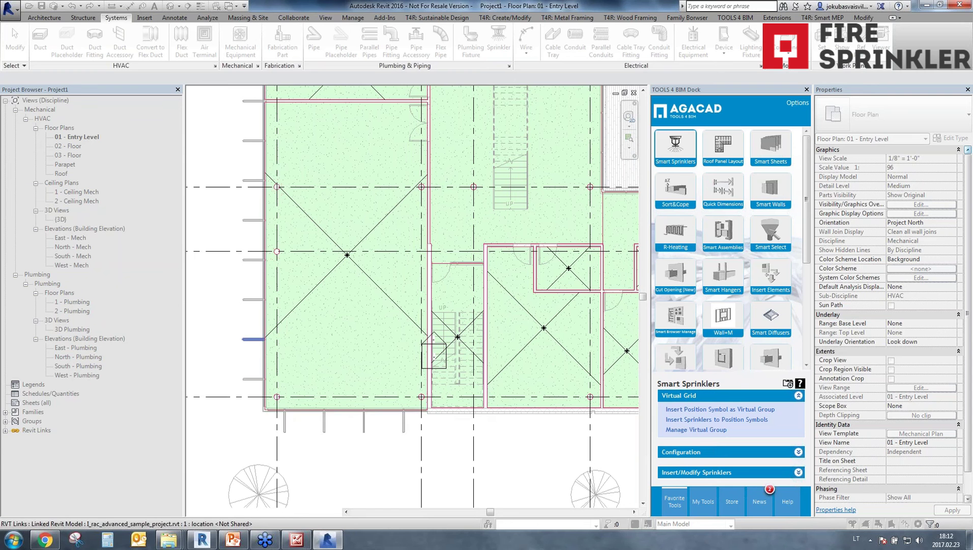
pyautogui.click(305, 411)
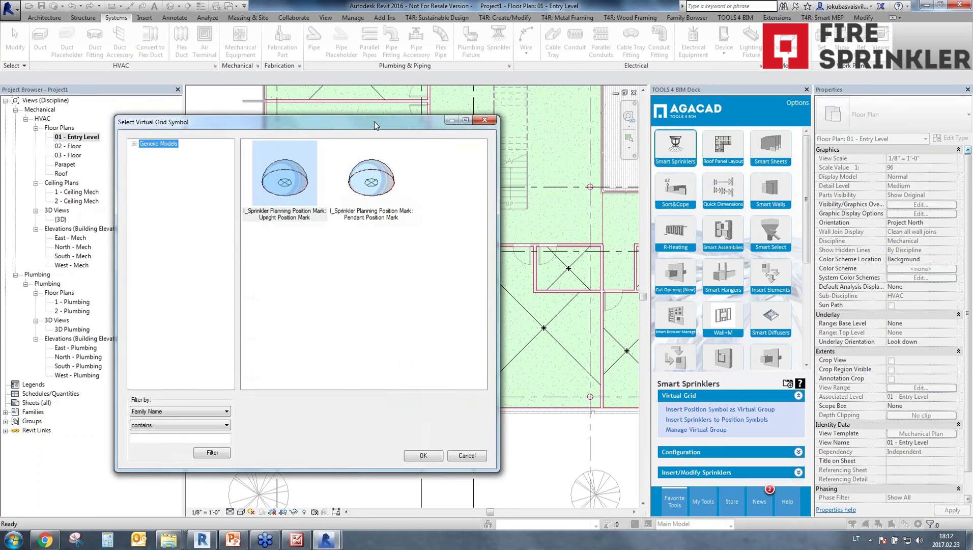
# Step: Choose the Pendant Position Mark as the virtual grid symbol and place the grid in Space 13
pyautogui.moveTo(374, 122); pyautogui.dragTo(669, 95)
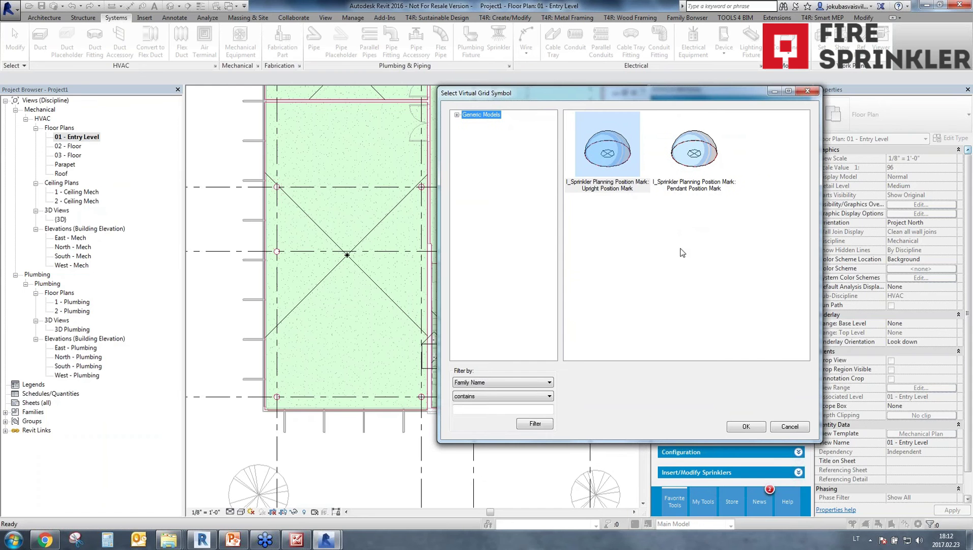
pyautogui.click(610, 159)
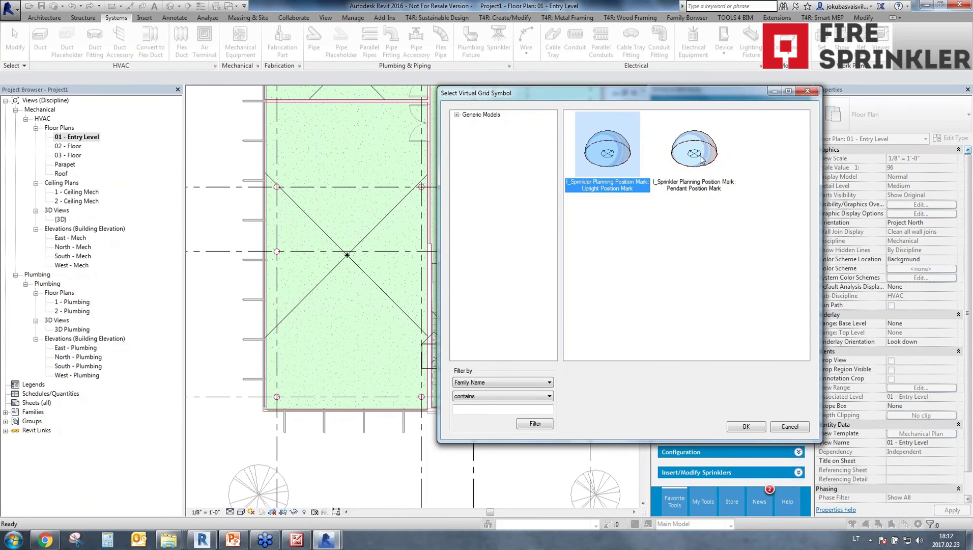
pyautogui.click(701, 157)
pyautogui.click(623, 150)
pyautogui.click(692, 153)
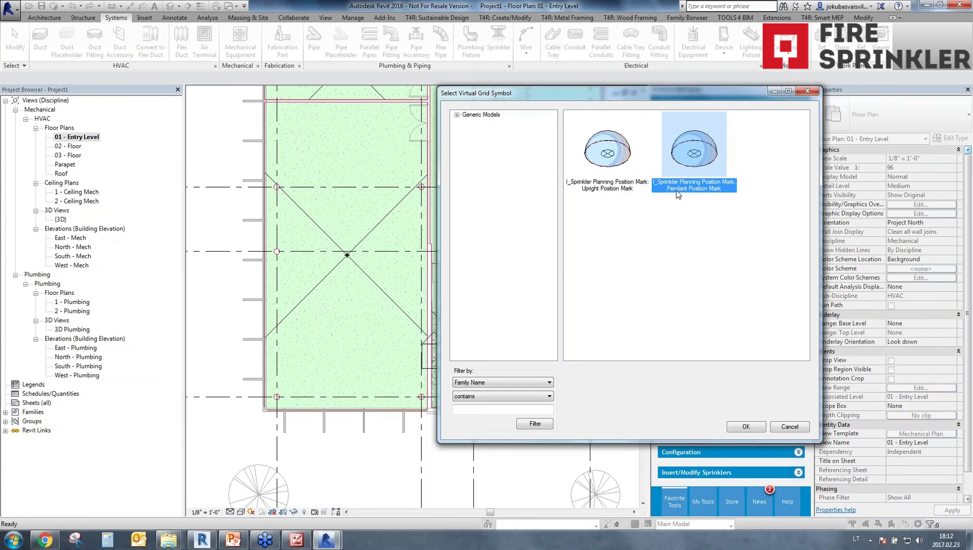
pyautogui.click(746, 426)
pyautogui.click(261, 392)
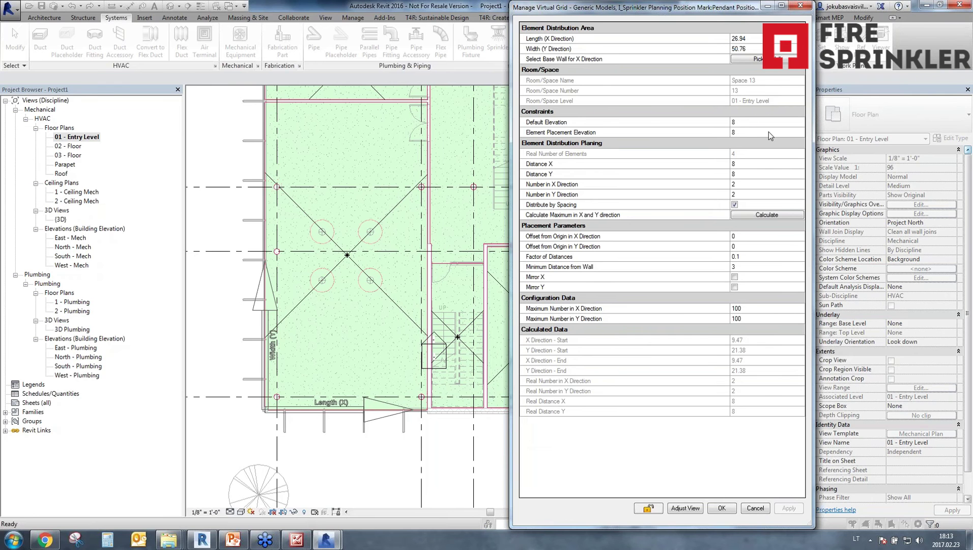
# Step: Review the grid's placement elevation and X and Y distances, and calculate the maximum number of elements in both directions
pyautogui.click(600, 132)
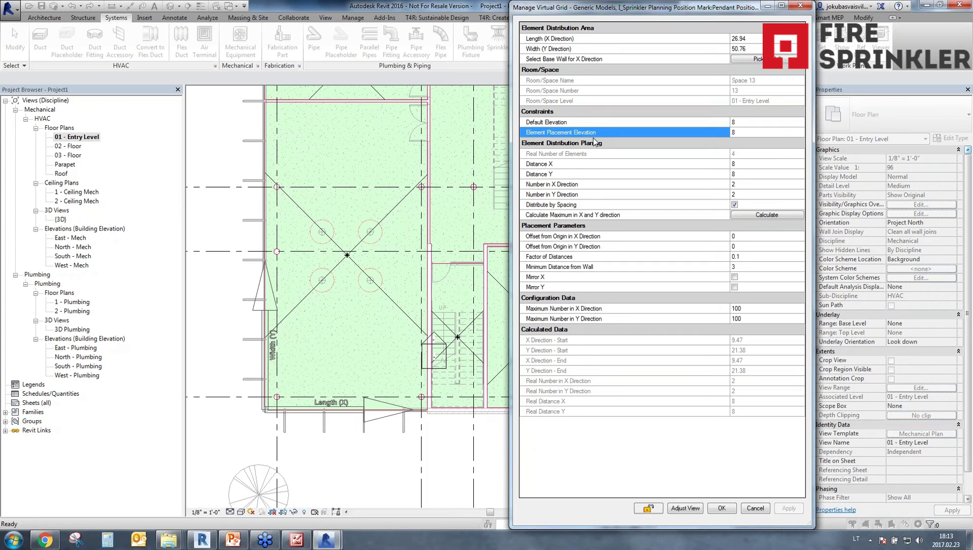
pyautogui.click(569, 166)
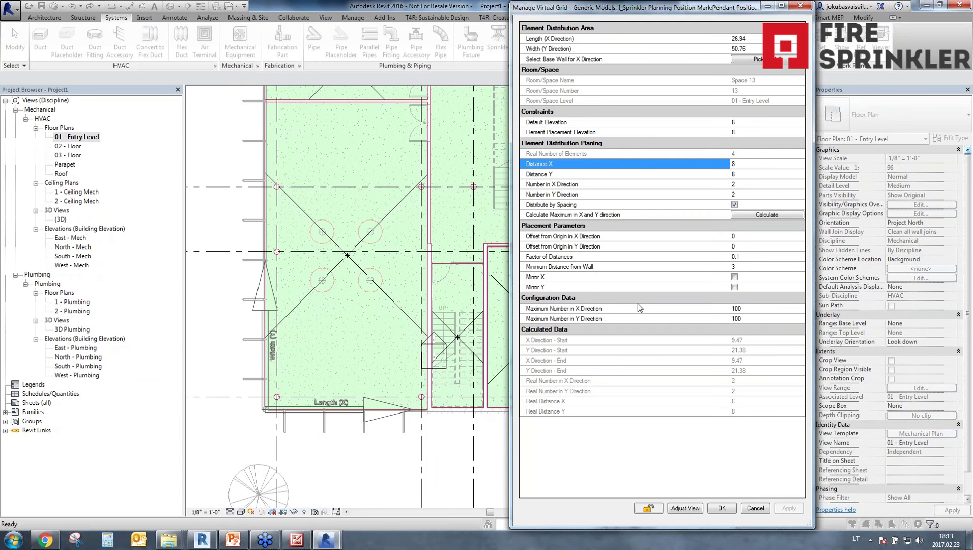
pyautogui.click(745, 165)
pyautogui.click(745, 173)
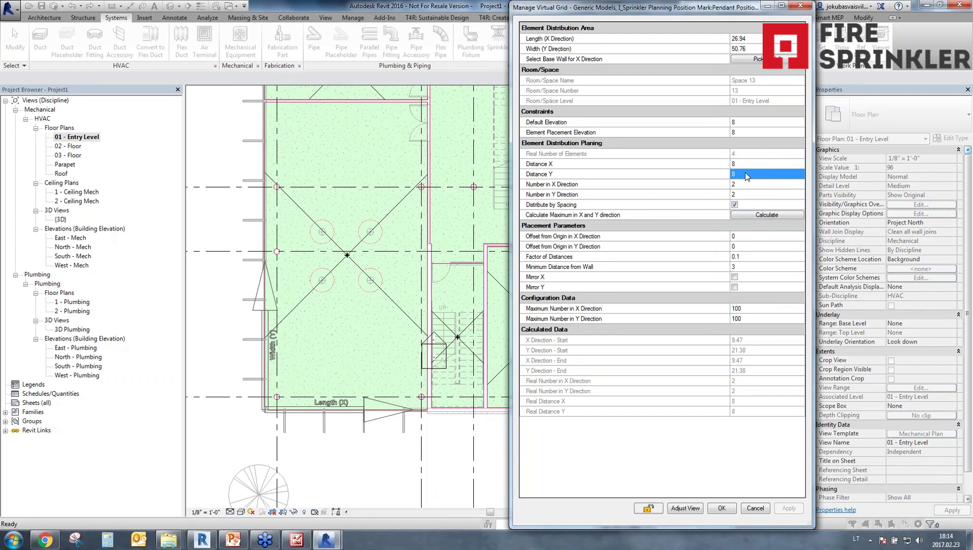
pyautogui.click(757, 214)
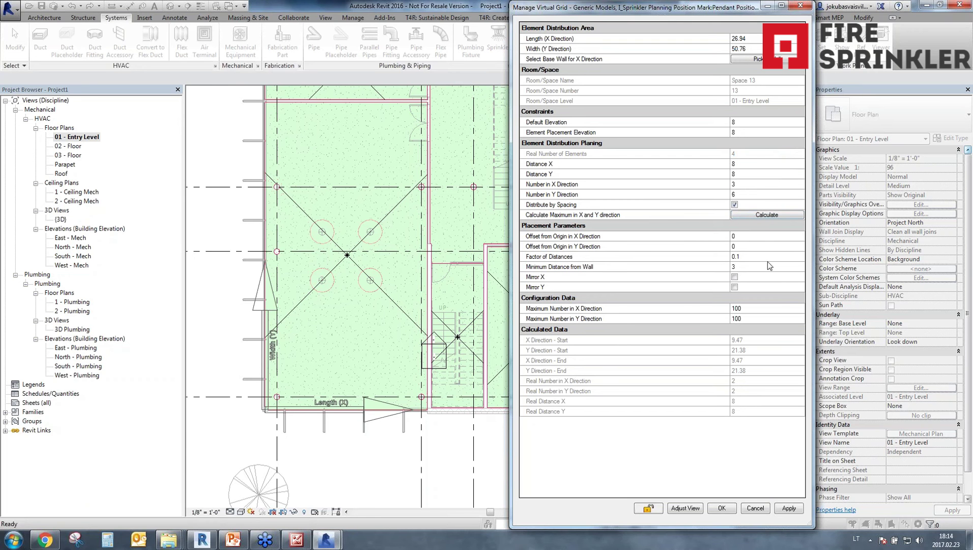
# Step: Review the calculated element numbers in the X and Y directions and apply the 3 by 6 distribution to the grid in Space 13
pyautogui.click(748, 185)
pyautogui.click(750, 194)
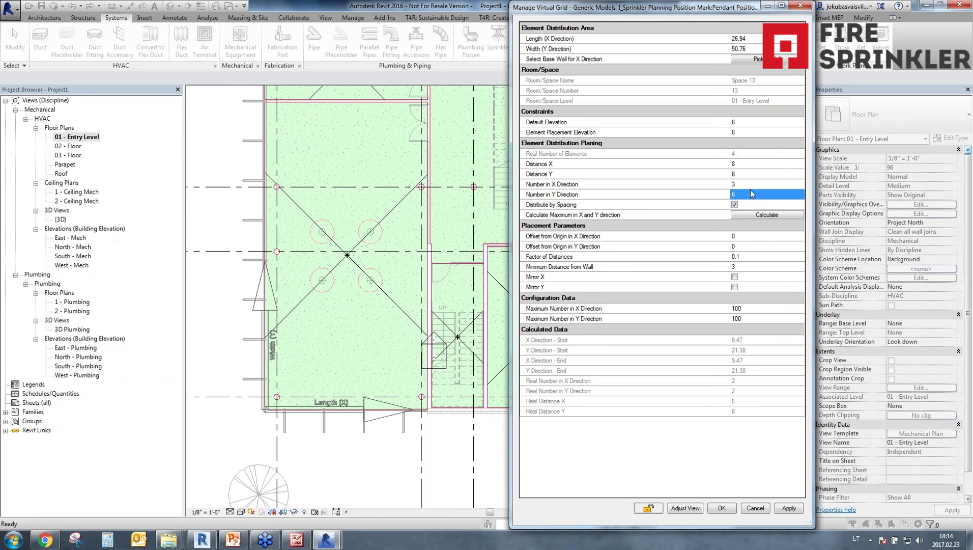
pyautogui.click(752, 184)
pyautogui.click(751, 193)
pyautogui.click(789, 508)
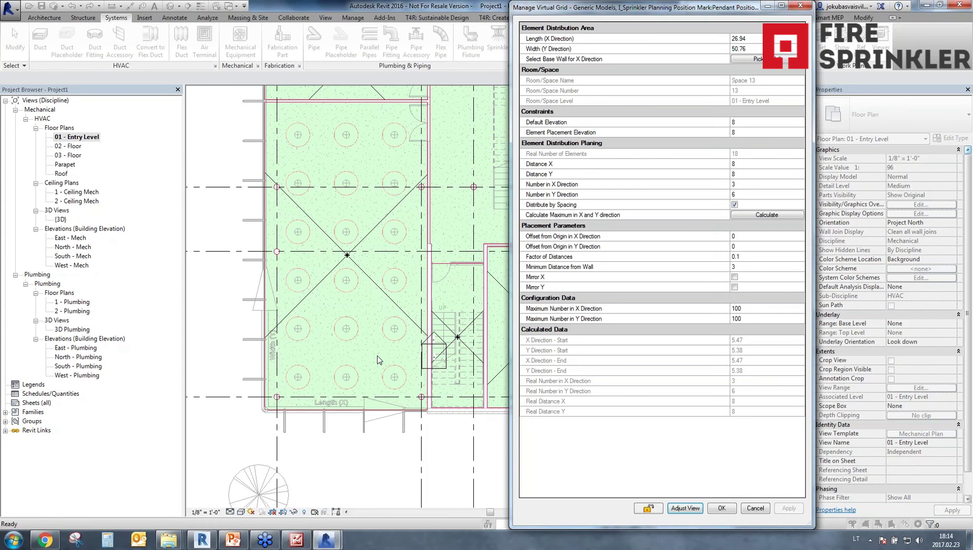
# Step: Set the grid's X and Y distances to 5, calculate the maximum number of elements in both directions and apply the layout
pyautogui.click(750, 165)
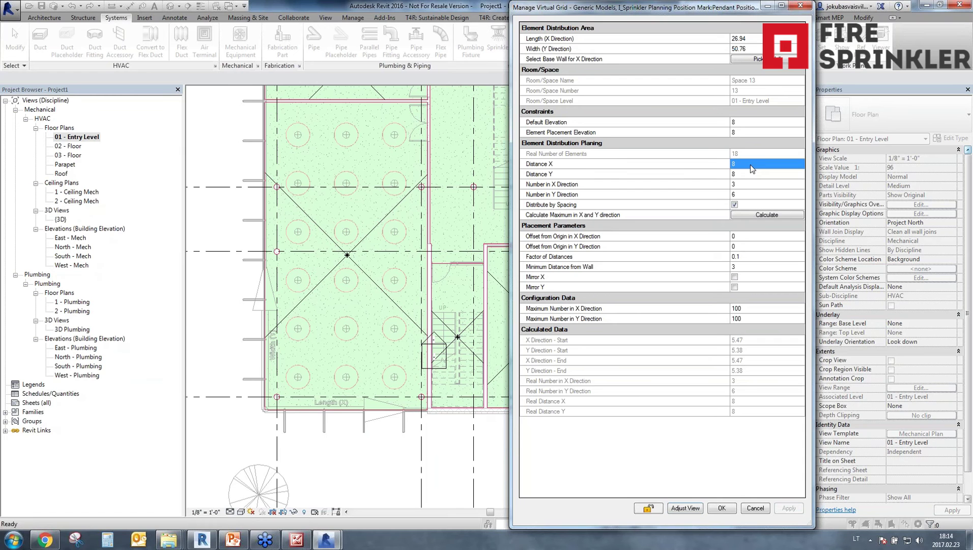
pyautogui.write('5')
pyautogui.press('Tab')
pyautogui.write('5')
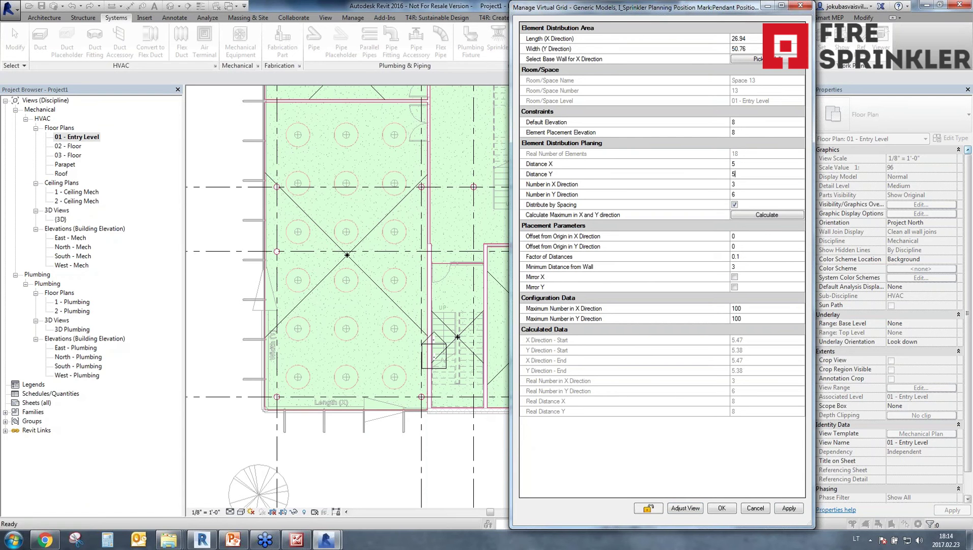
pyautogui.click(766, 219)
pyautogui.click(789, 508)
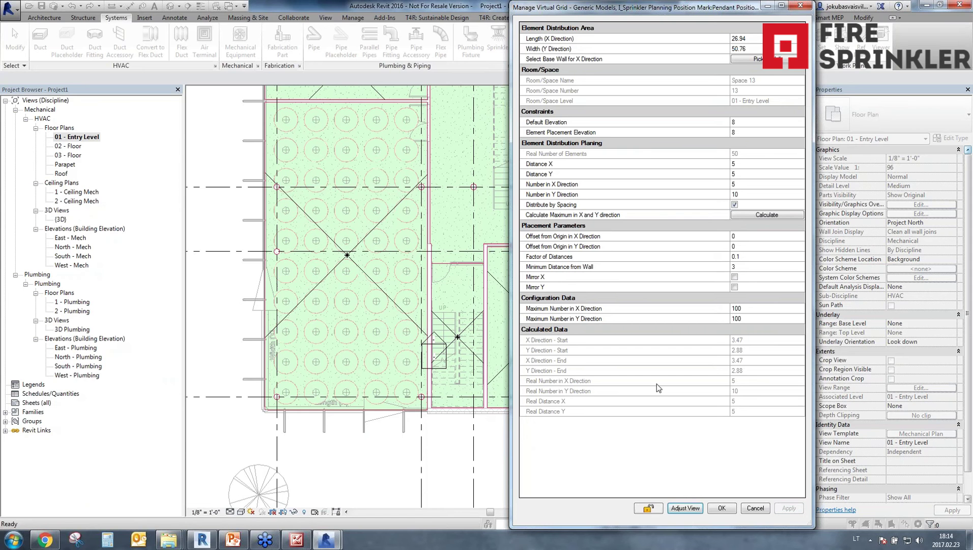
# Step: Set the grid's X and Y distances to 8, recalculate the maximum number of elements and apply the layout
pyautogui.click(749, 165)
pyautogui.write('8')
pyautogui.click(750, 176)
pyautogui.write('8')
pyautogui.click(755, 215)
pyautogui.click(788, 508)
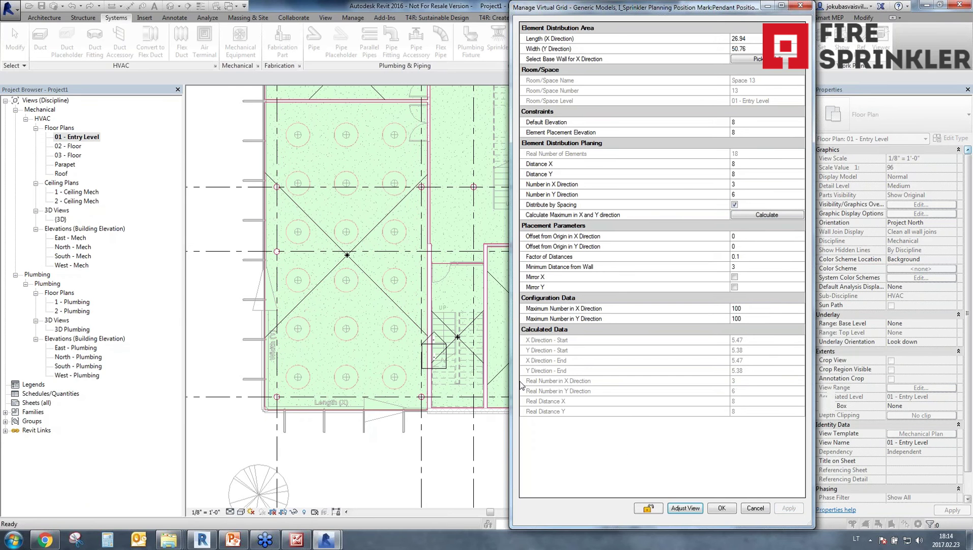
# Step: Set the grid's offset from origin in the X direction to 8 and apply it
pyautogui.click(735, 184)
pyautogui.click(744, 196)
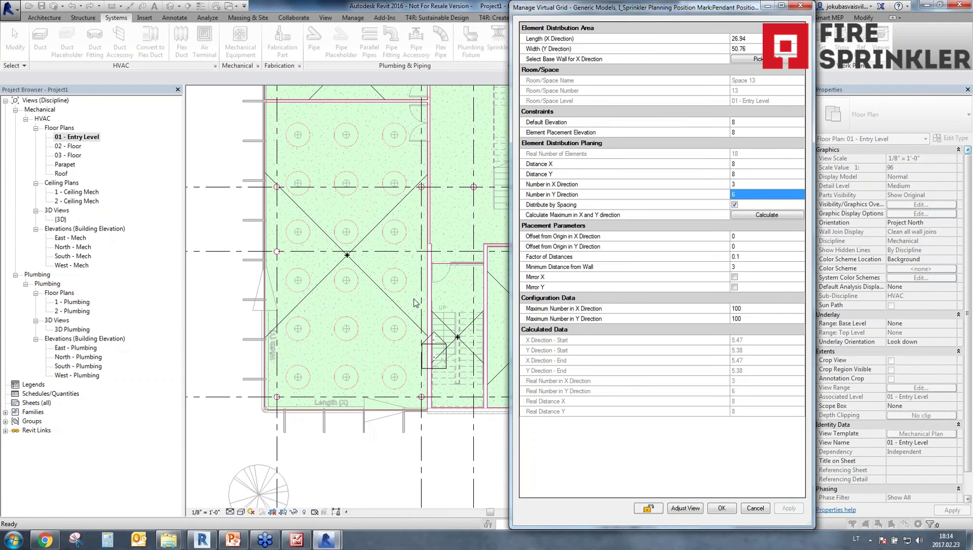
pyautogui.click(639, 236)
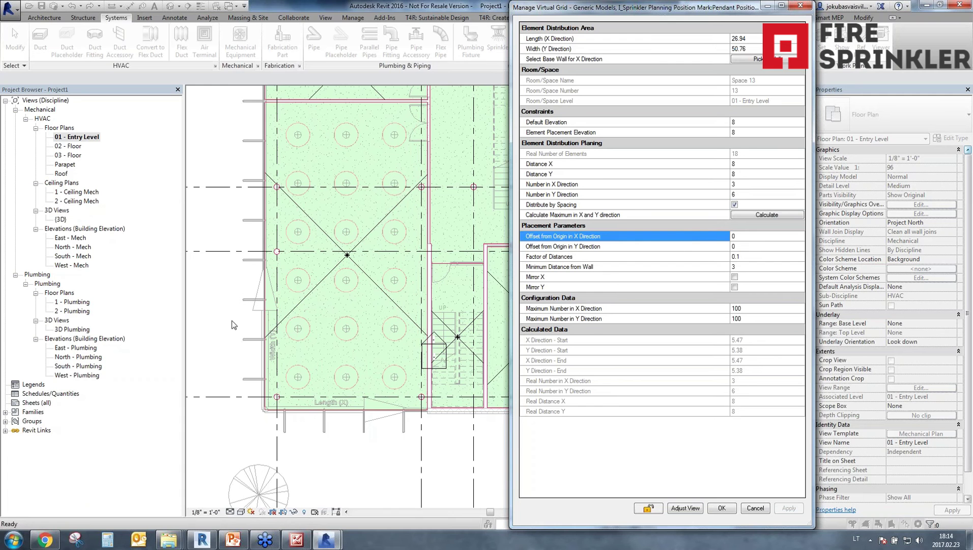
pyautogui.click(757, 238)
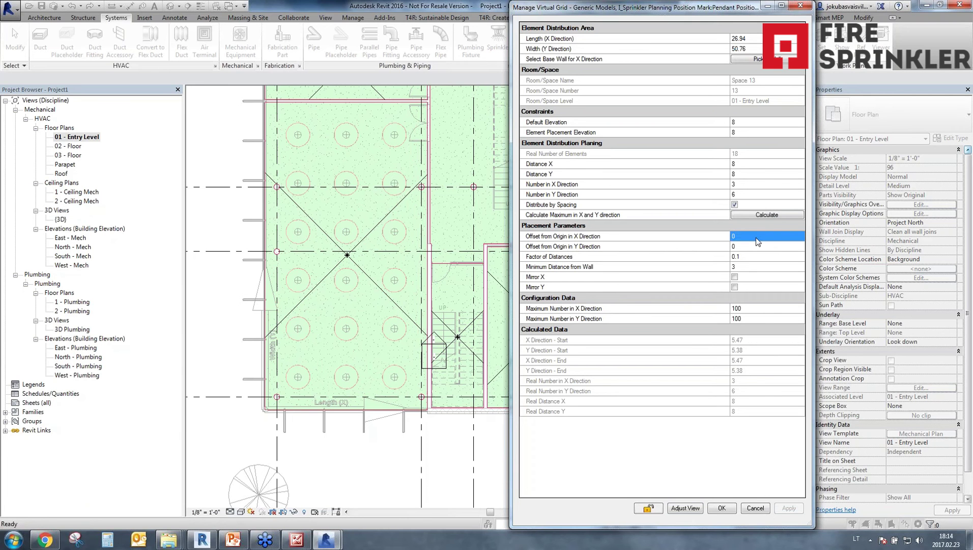
pyautogui.write('8')
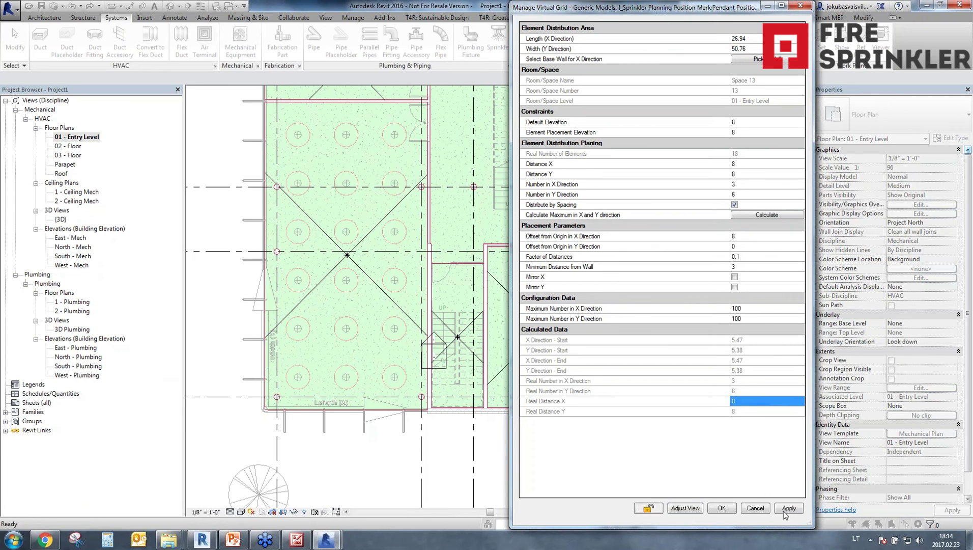
pyautogui.click(789, 507)
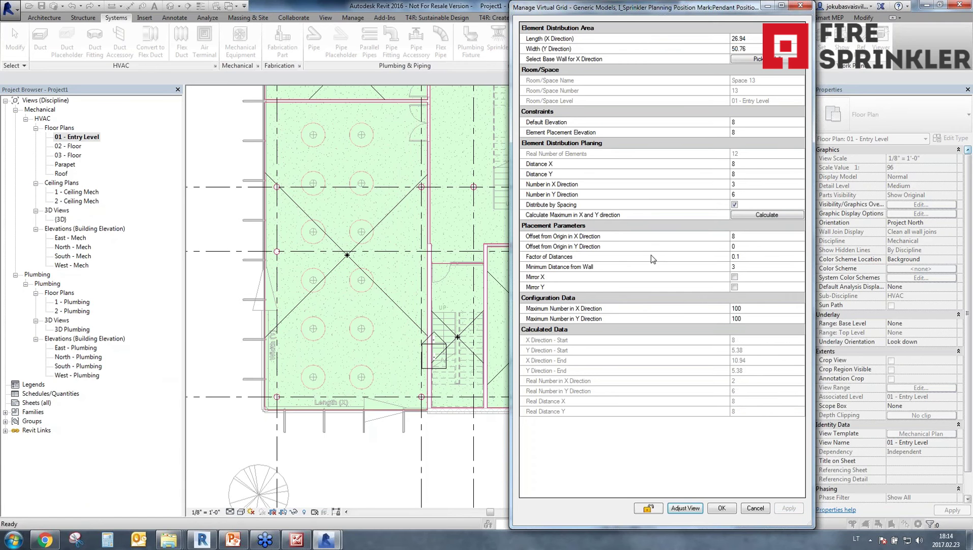
# Step: Set the X direction offset from origin to 11 and apply it to the grid
pyautogui.click(754, 238)
pyautogui.write('11')
pyautogui.click(789, 507)
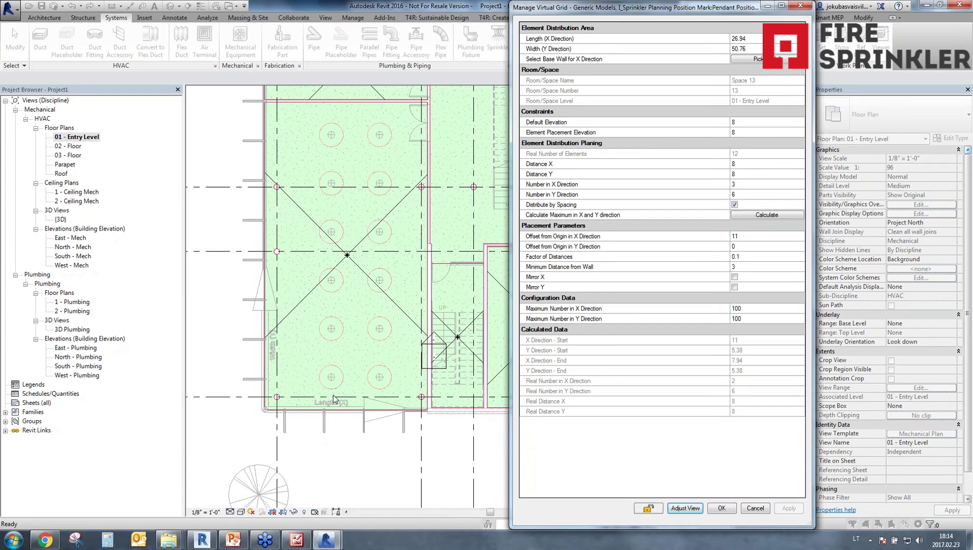
# Step: Reset the grid's offset from origin in the X direction to 0 and apply the change
pyautogui.click(754, 236)
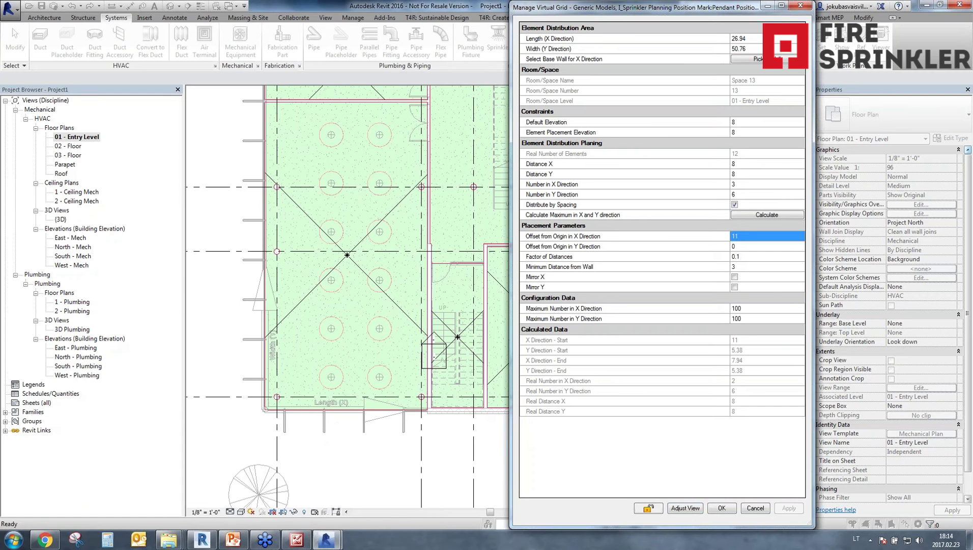
pyautogui.write('0')
pyautogui.click(753, 257)
pyautogui.click(790, 508)
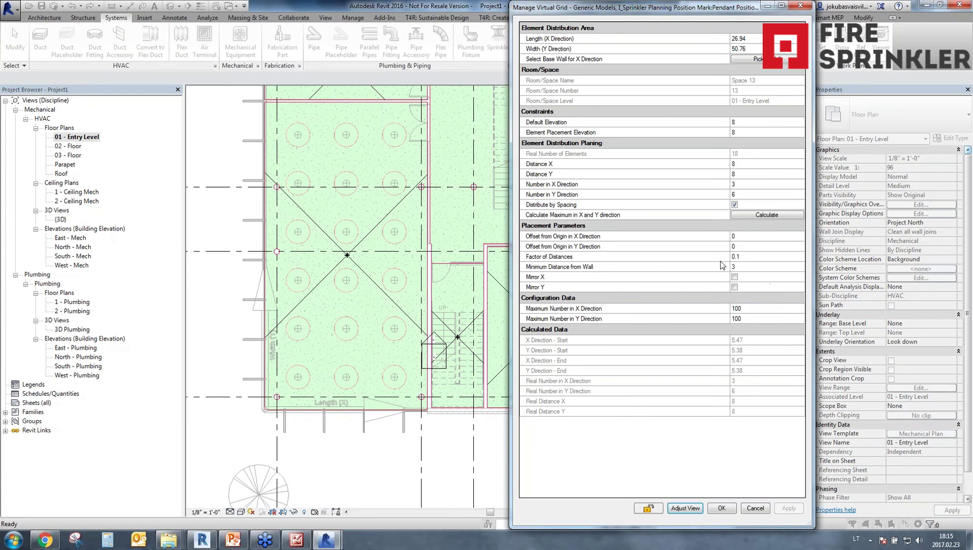
# Step: Limit the grid's maximum number of elements in the Y direction to 5 and apply it
pyautogui.click(747, 310)
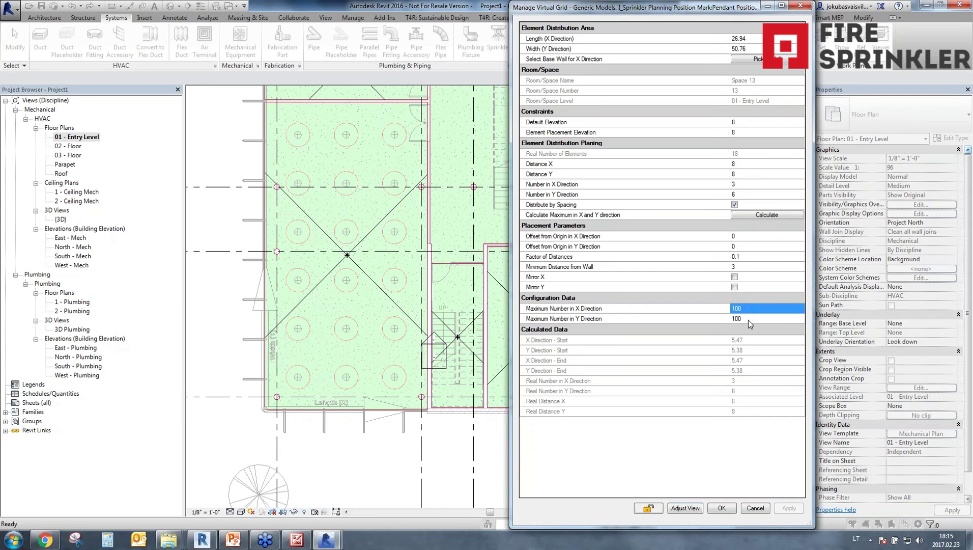
pyautogui.click(748, 320)
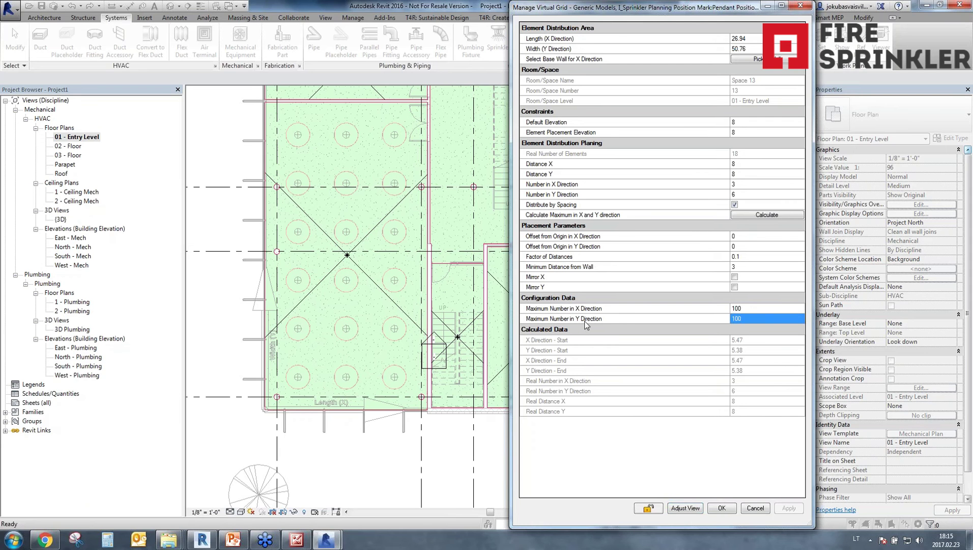
pyautogui.write('5')
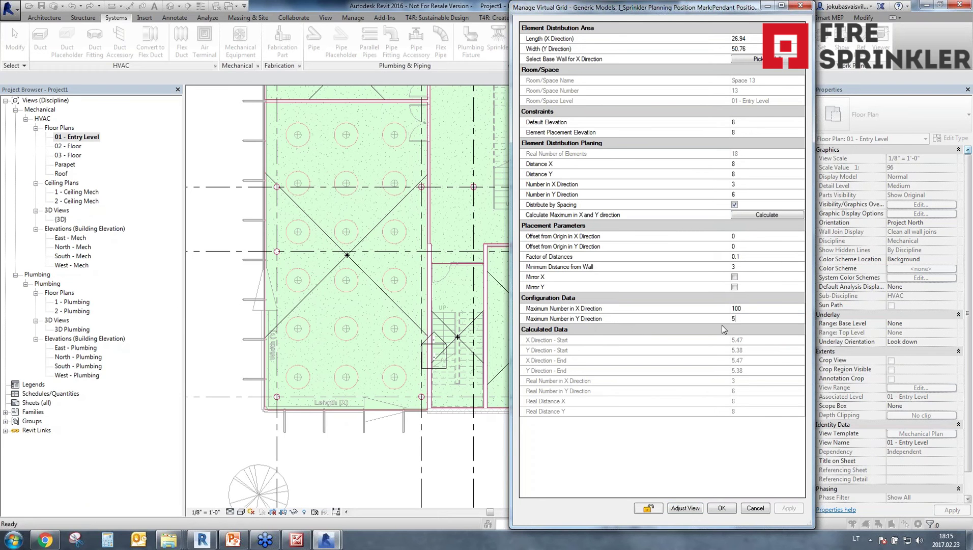
pyautogui.click(747, 411)
pyautogui.click(789, 508)
# Step: Set the maximum number in the Y direction to 100, apply it and accept the virtual grid settings for Space 13
pyautogui.click(743, 319)
pyautogui.write('100')
pyautogui.click(791, 373)
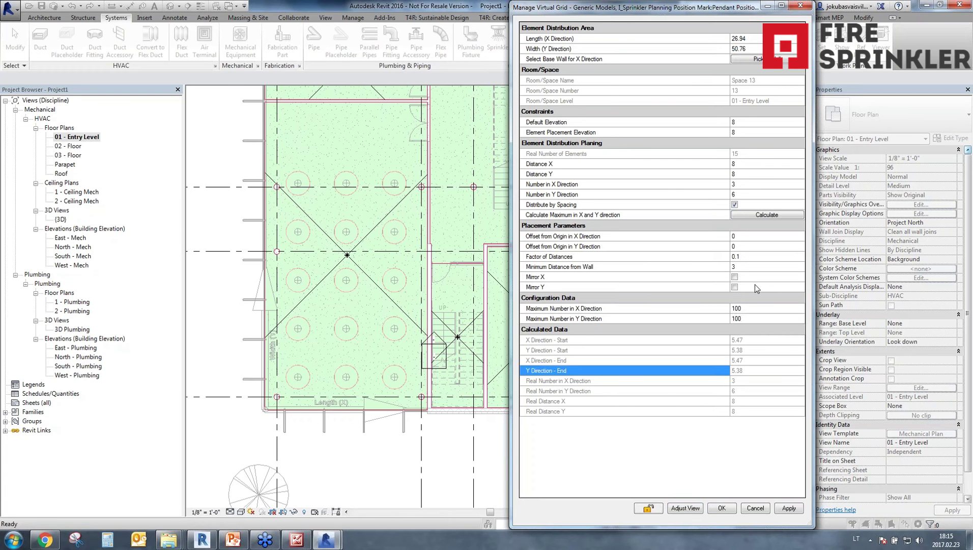
pyautogui.click(789, 508)
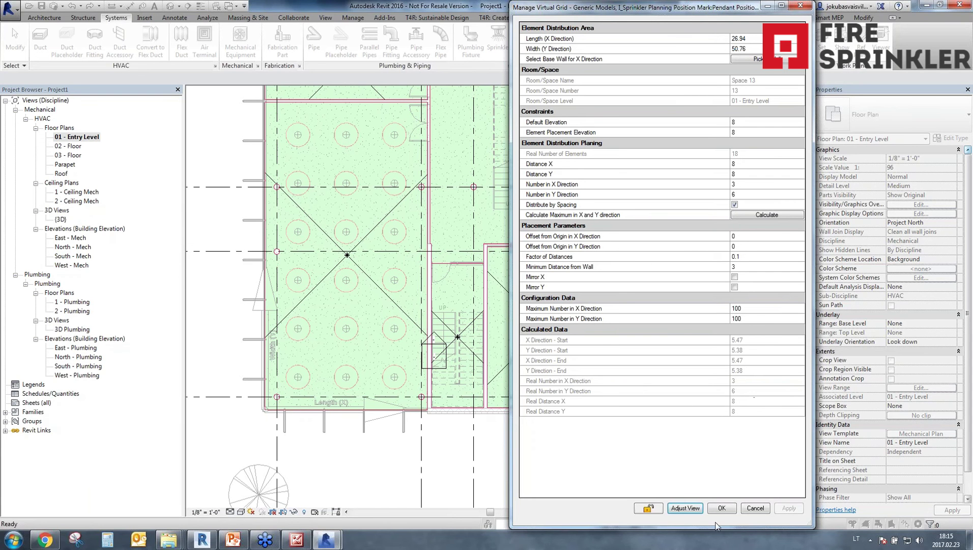
pyautogui.click(722, 508)
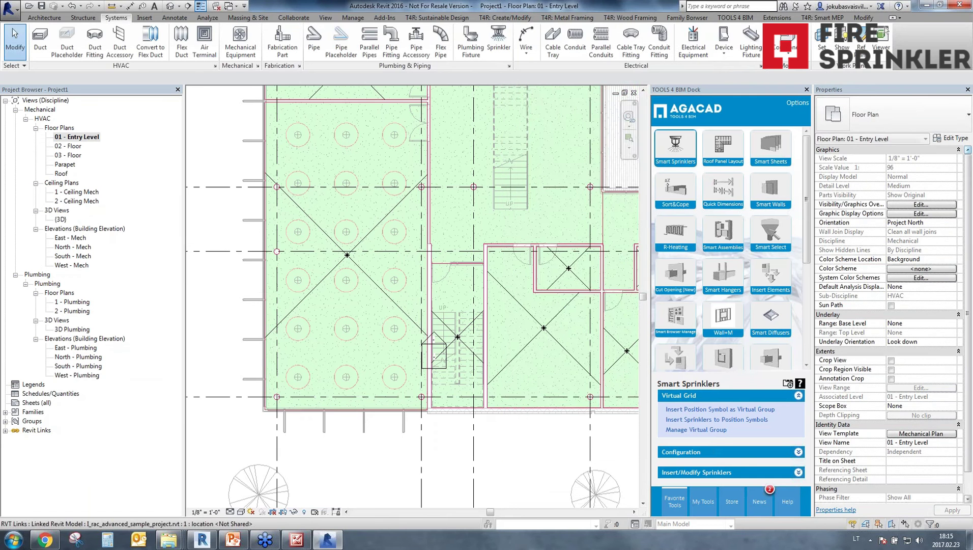
# Step: Select the upper-right position mark in Space 13 and check its grid settings through Manage Virtual Group
pyautogui.click(353, 142)
pyautogui.click(407, 143)
pyautogui.click(345, 173)
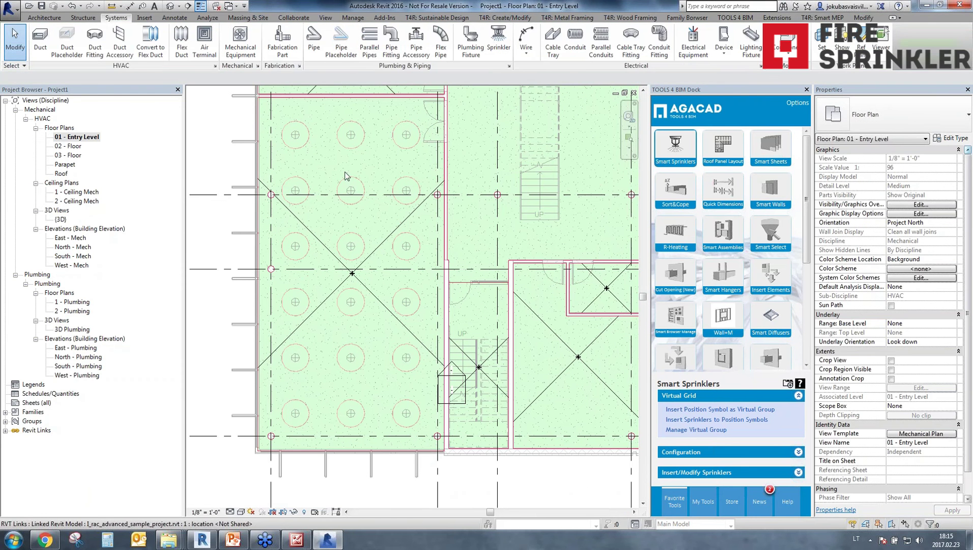
pyautogui.click(406, 135)
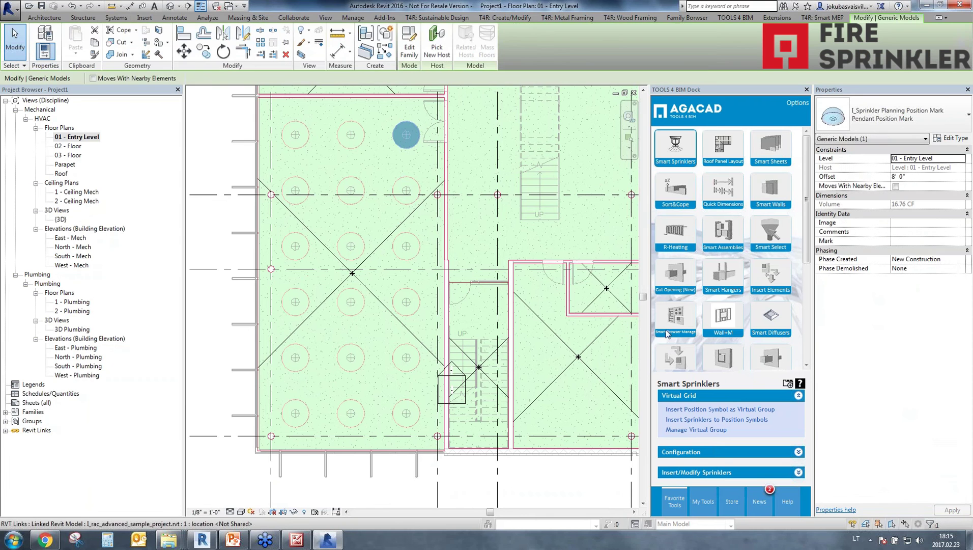
pyautogui.click(696, 430)
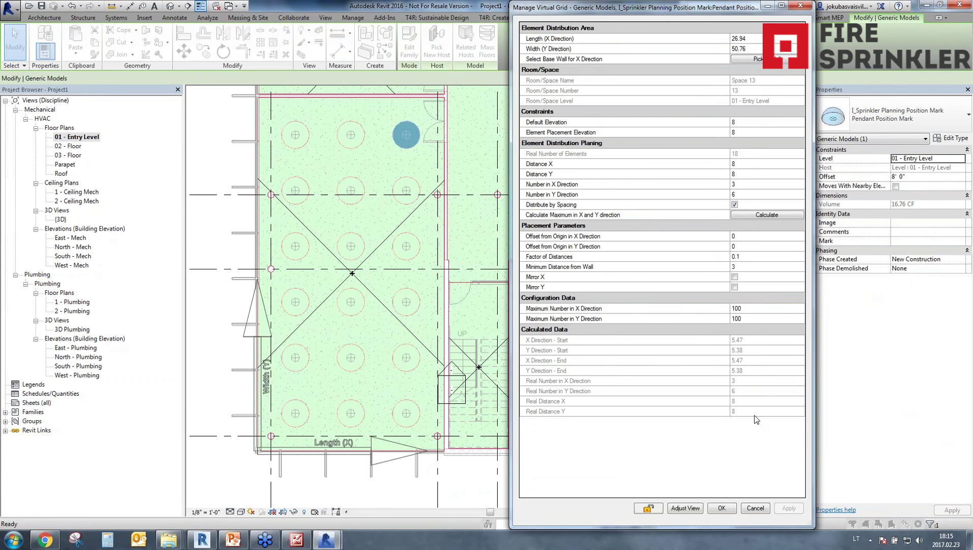
pyautogui.click(721, 508)
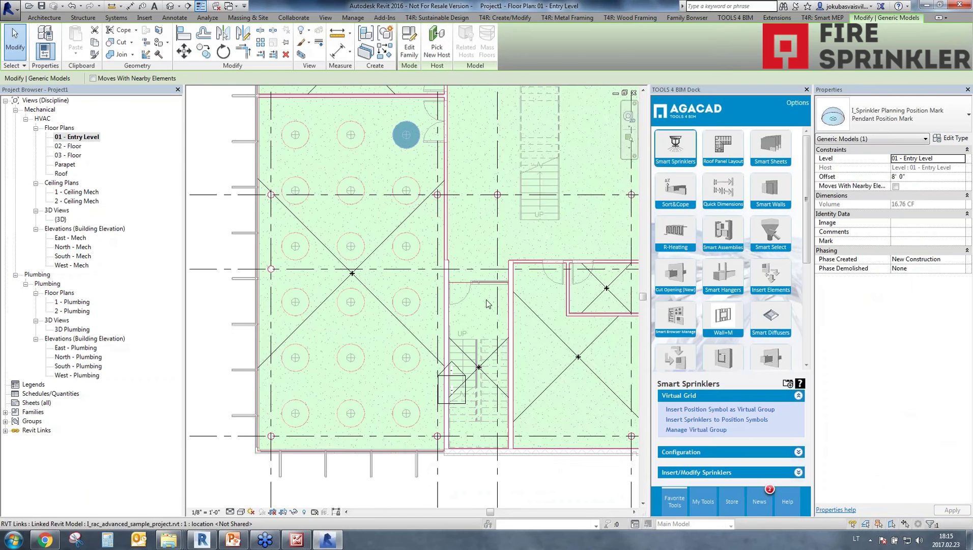
# Step: Start inserting position symbols as a virtual grid in Space 12, using its lower wall as the X axis
pyautogui.scroll(-3, 482, 291)
pyautogui.moveTo(577, 247); pyautogui.dragTo(536, 339, button='middle')
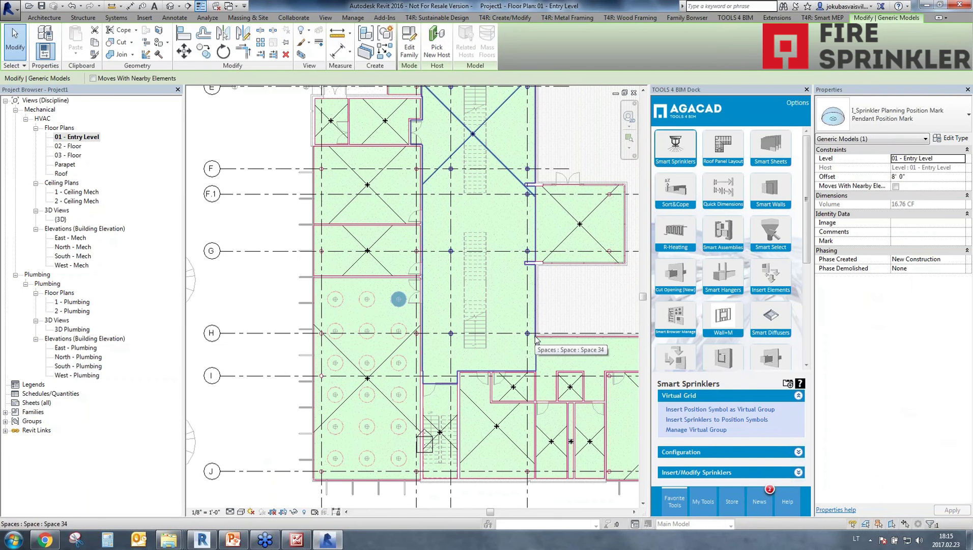
pyautogui.click(319, 278)
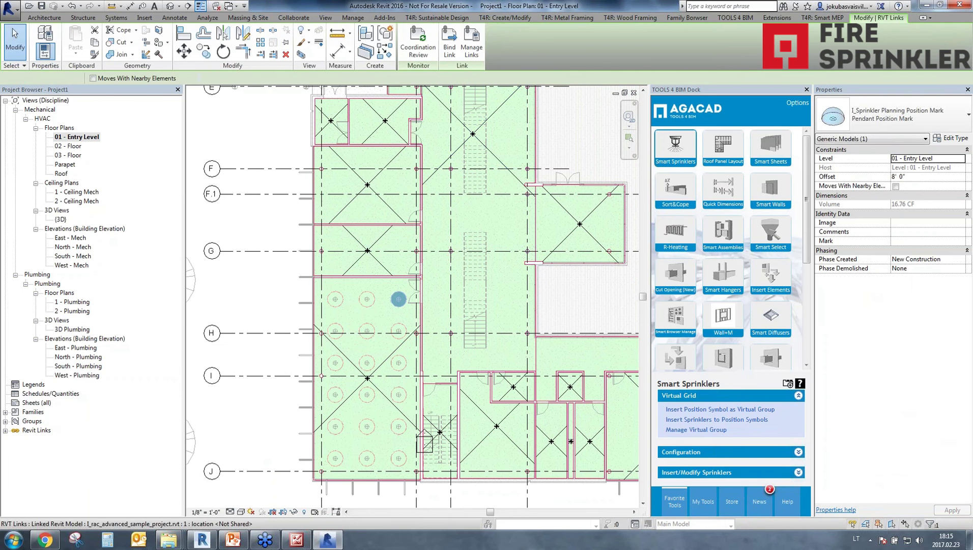
pyautogui.press('Escape')
pyautogui.click(379, 238)
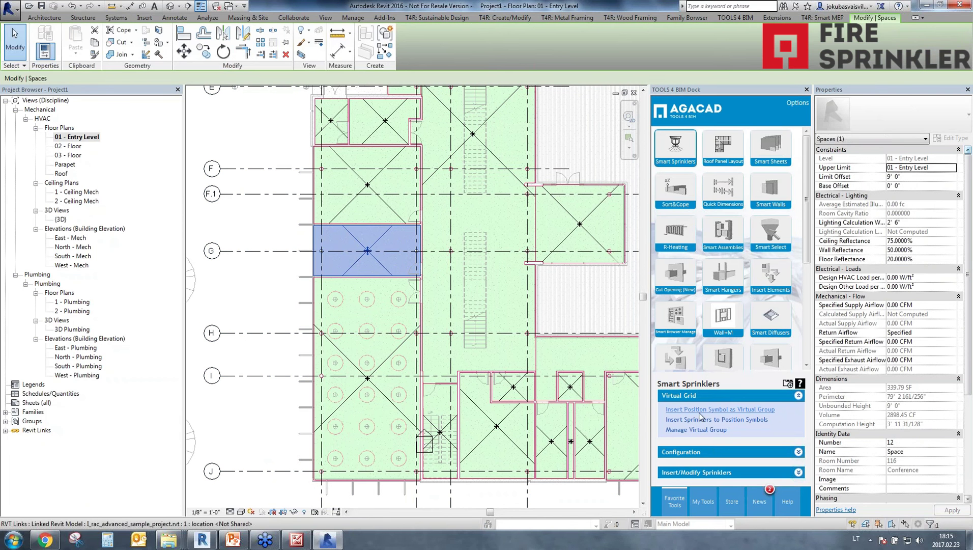
pyautogui.click(719, 409)
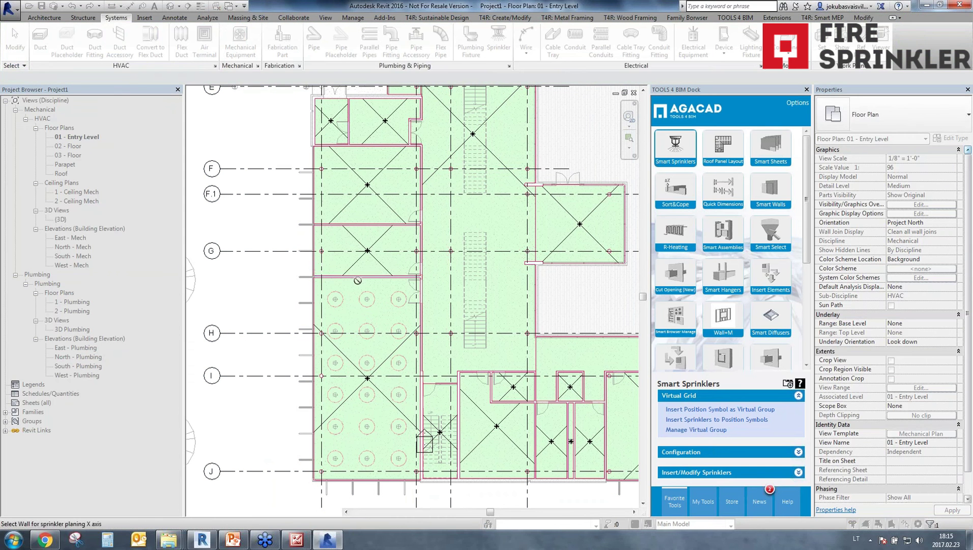
pyautogui.click(357, 280)
# Step: Use the Pendant Position Mark for the Space 12 grid, calculate the maximum number of elements in both directions and accept the layout
pyautogui.click(283, 89)
pyautogui.click(334, 366)
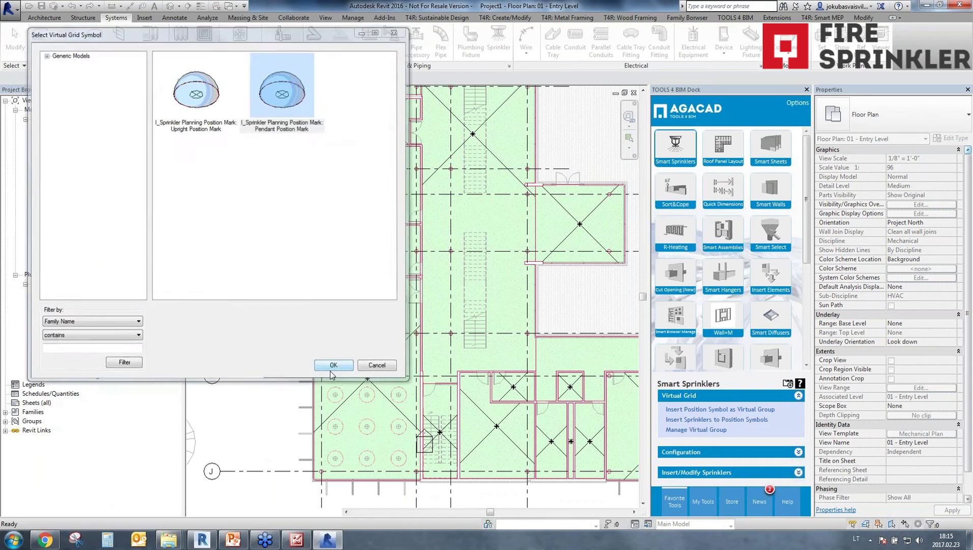
pyautogui.click(768, 215)
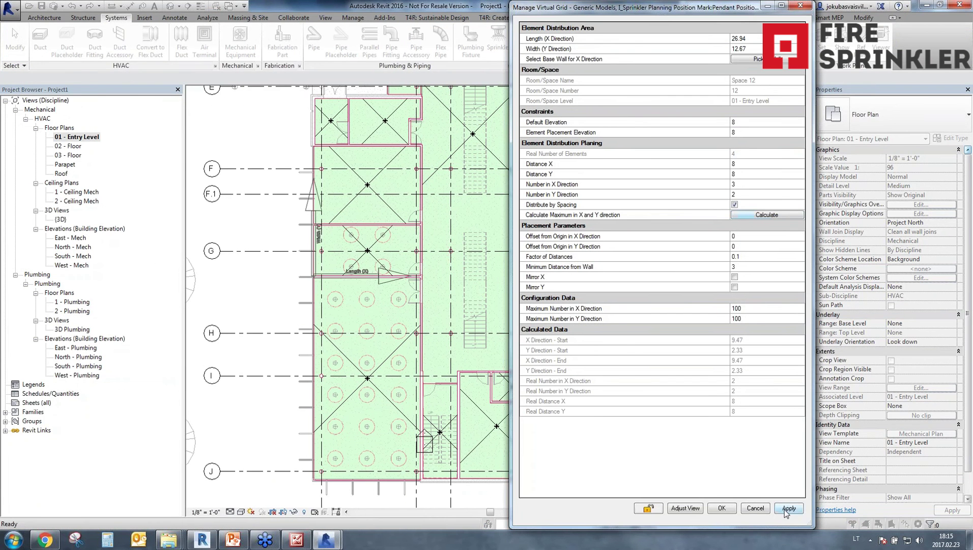
pyautogui.click(722, 508)
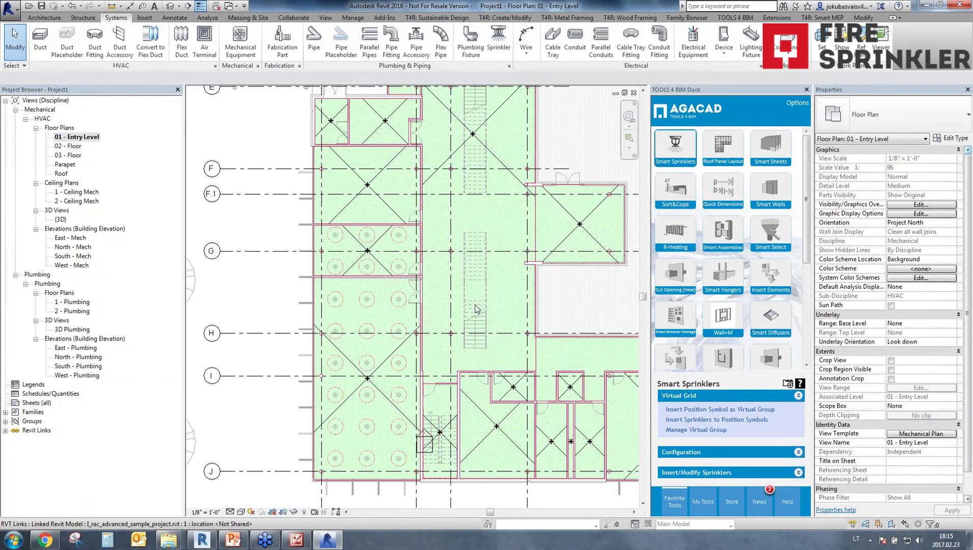
# Step: Start inserting position symbols as a virtual grid in the lobby space, using the short wall at its lower end as the X axis
pyautogui.click(499, 162)
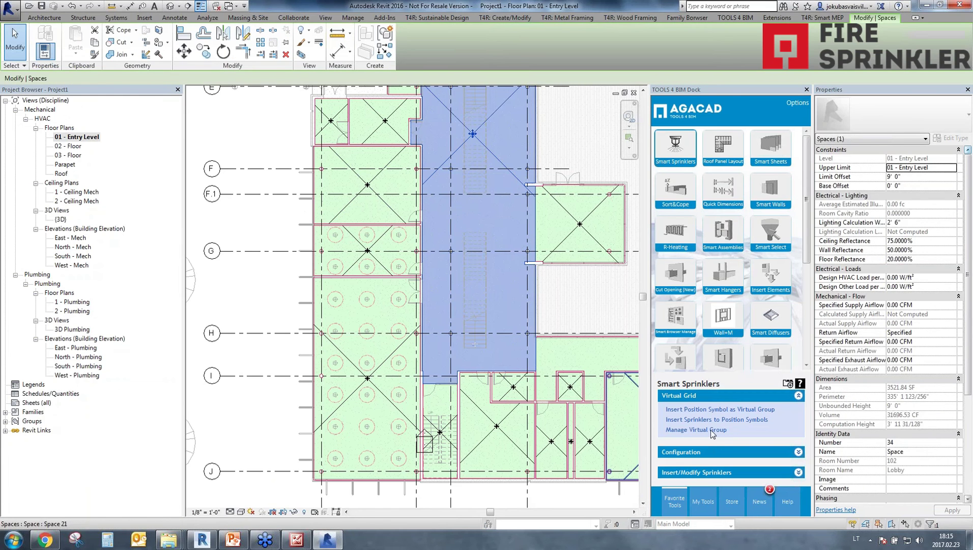
pyautogui.click(693, 409)
pyautogui.click(503, 205)
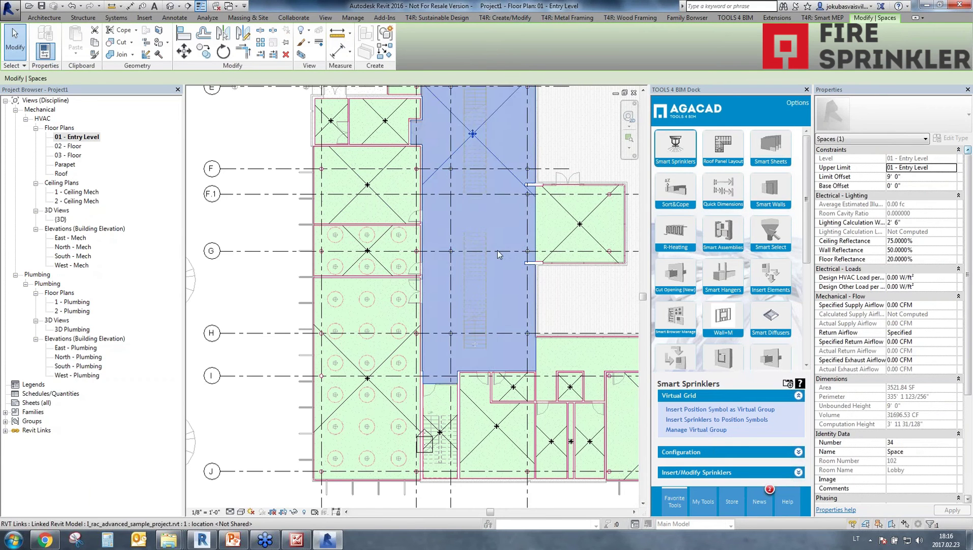
pyautogui.moveTo(497, 280); pyautogui.dragTo(486, 413, button='middle')
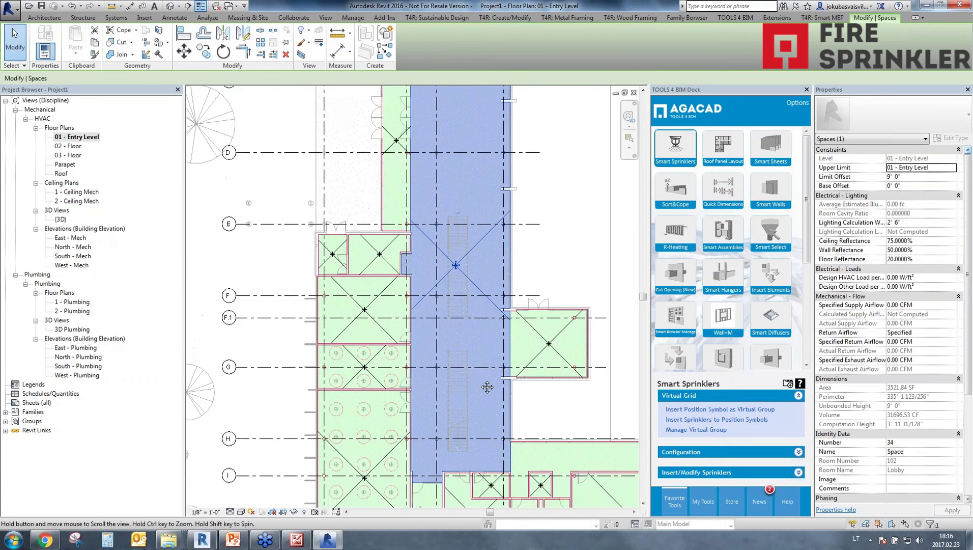
pyautogui.click(694, 410)
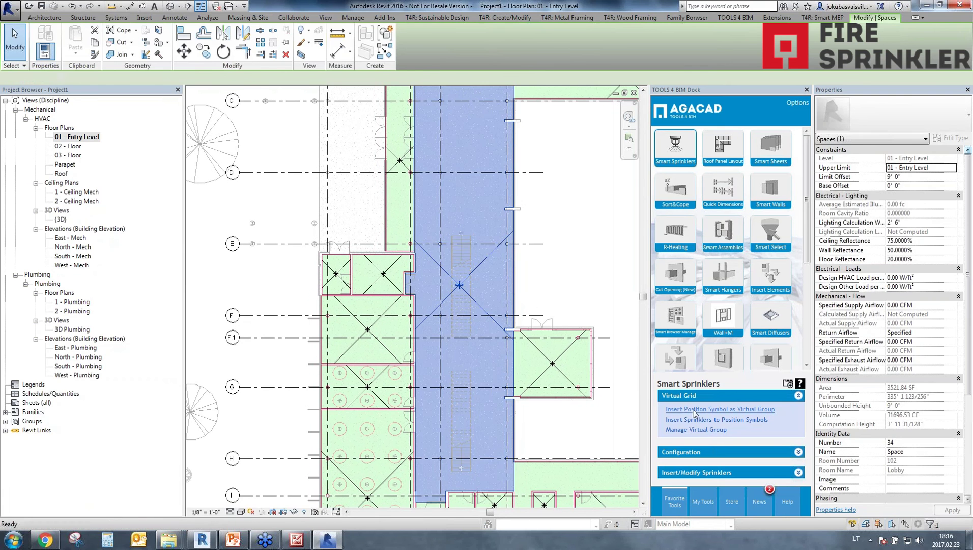
pyautogui.scroll(2, 438, 458)
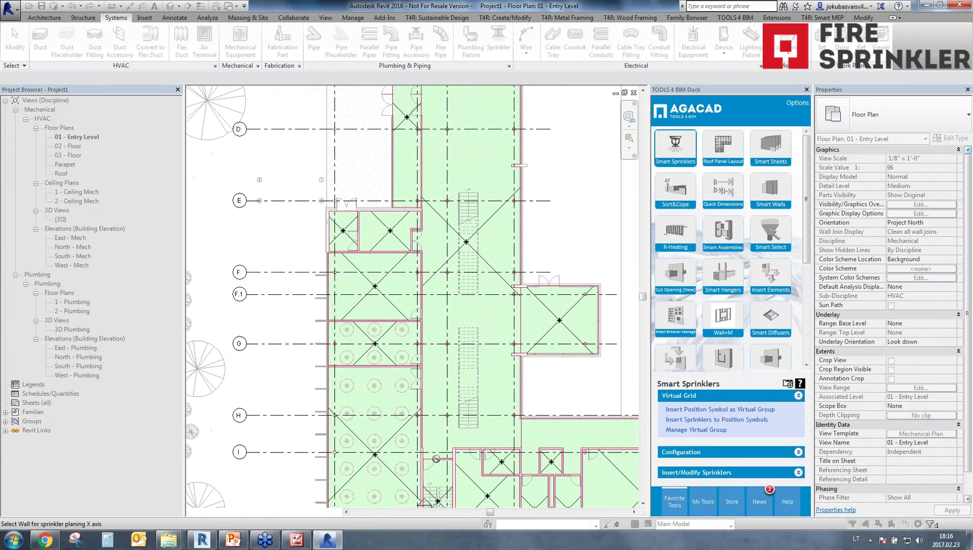
pyautogui.scroll(2, 440, 460)
pyautogui.click(443, 461)
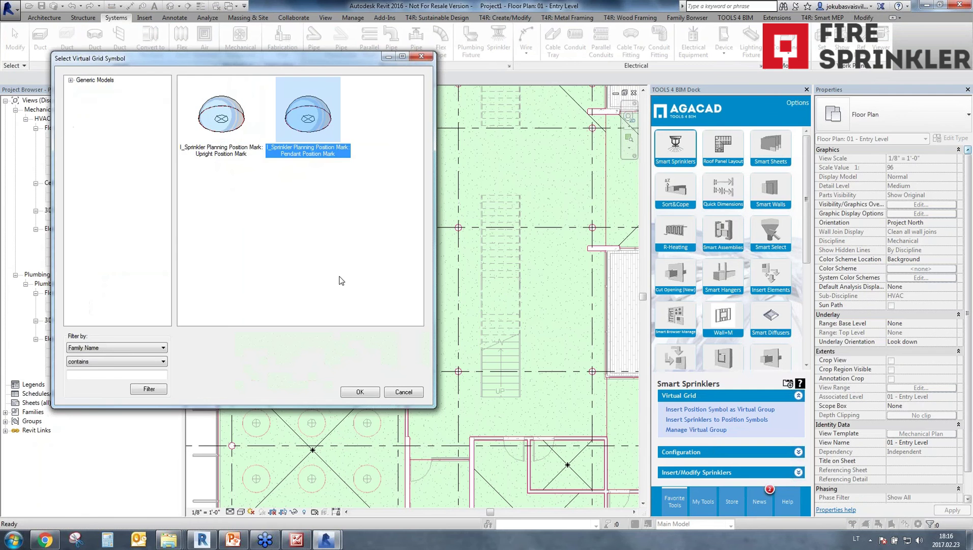
# Step: Use the Pendant Position Mark for the lobby grid, calculate the maximum number in both directions and adjust the view to the layout
pyautogui.click(359, 392)
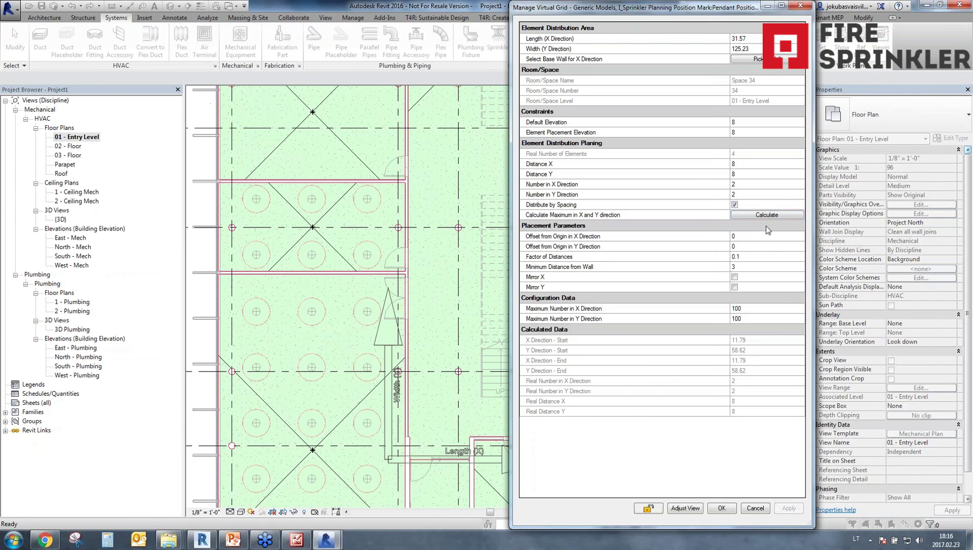
pyautogui.click(767, 217)
pyautogui.click(697, 508)
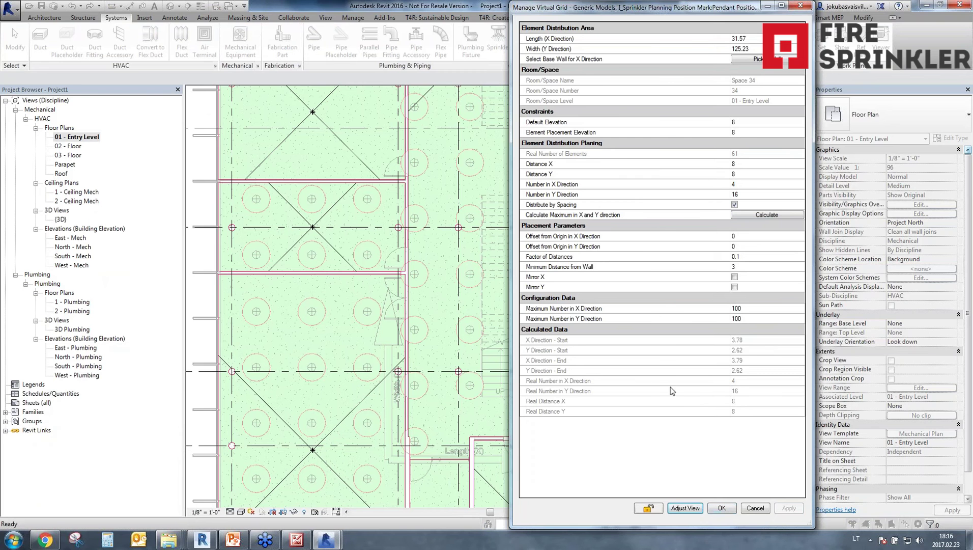
pyautogui.moveTo(618, 11); pyautogui.dragTo(765, 18)
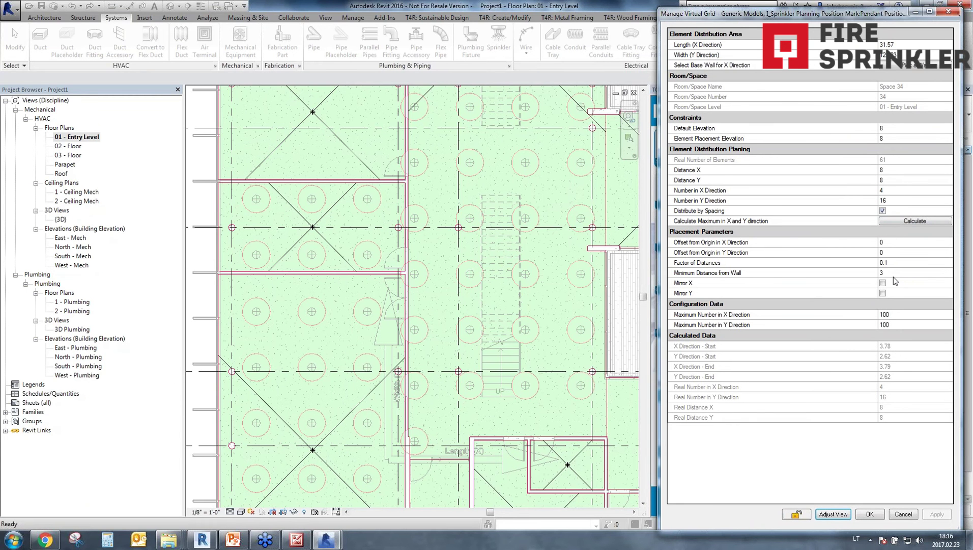
# Step: Try origin offsets of 5 and 10 in the X direction for the lobby grid, applying each one
pyautogui.click(893, 246)
pyautogui.write('5')
pyautogui.click(858, 273)
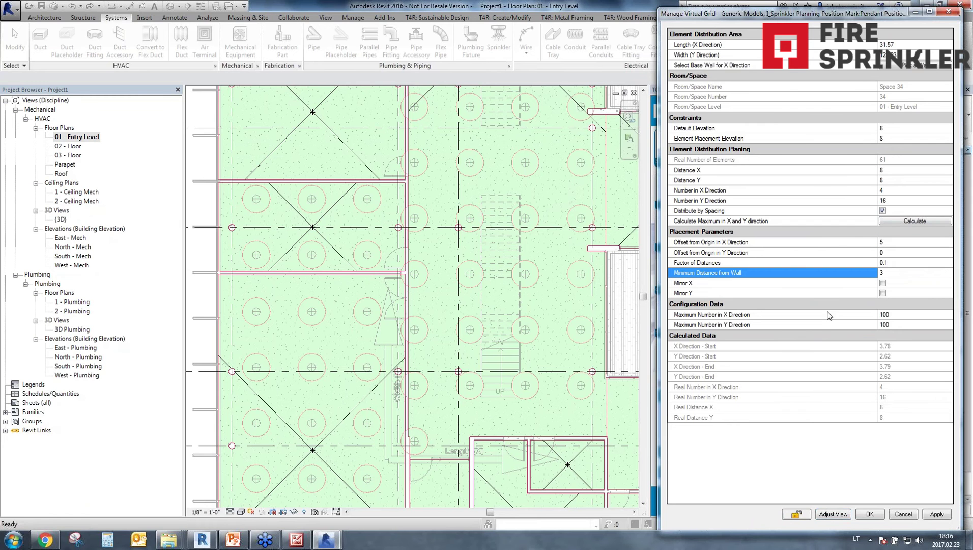
pyautogui.click(936, 518)
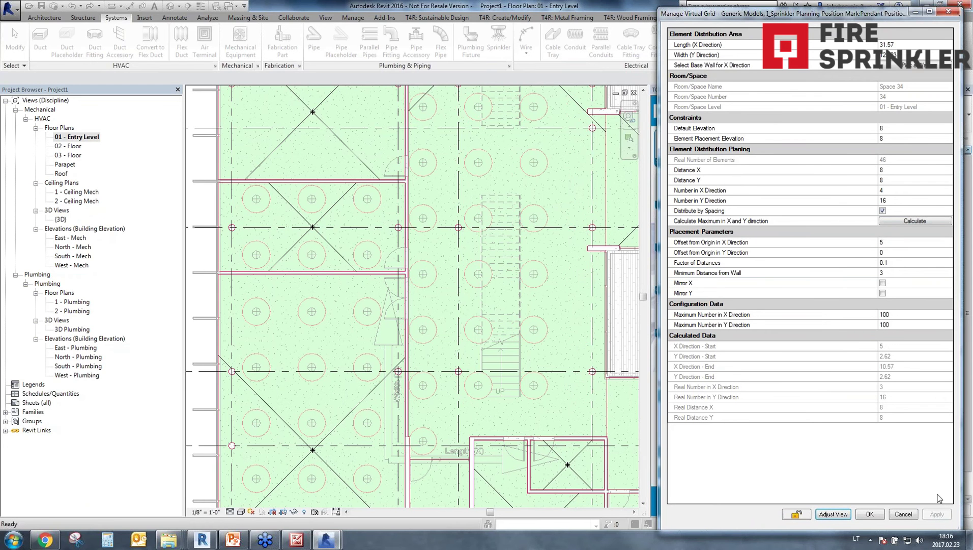
pyautogui.click(900, 243)
pyautogui.write('10')
pyautogui.click(902, 366)
pyautogui.click(941, 517)
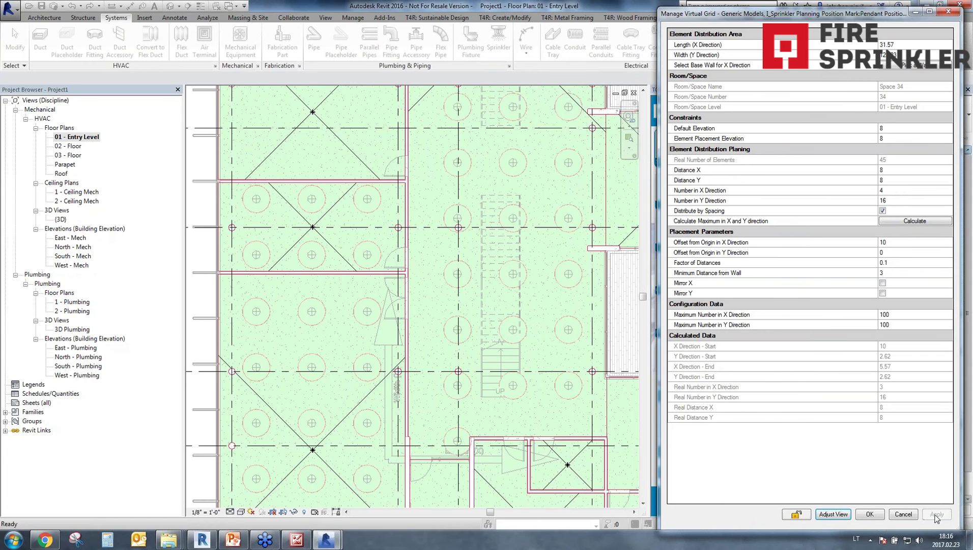
# Step: Set the lobby grid's offset from origin in the X direction to 8, apply it and accept the virtual grid
pyautogui.click(902, 242)
pyautogui.write('98')
pyautogui.click(876, 263)
pyautogui.click(937, 514)
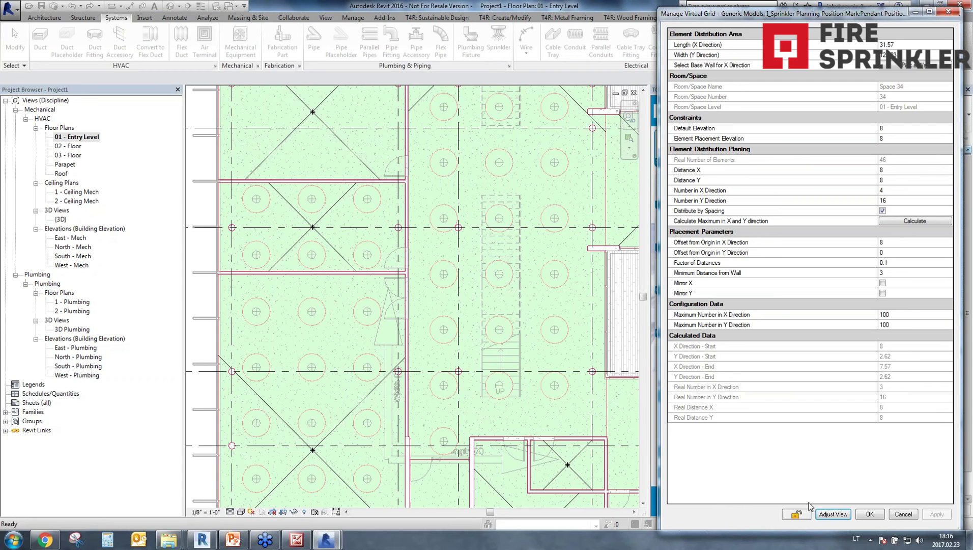
pyautogui.click(870, 515)
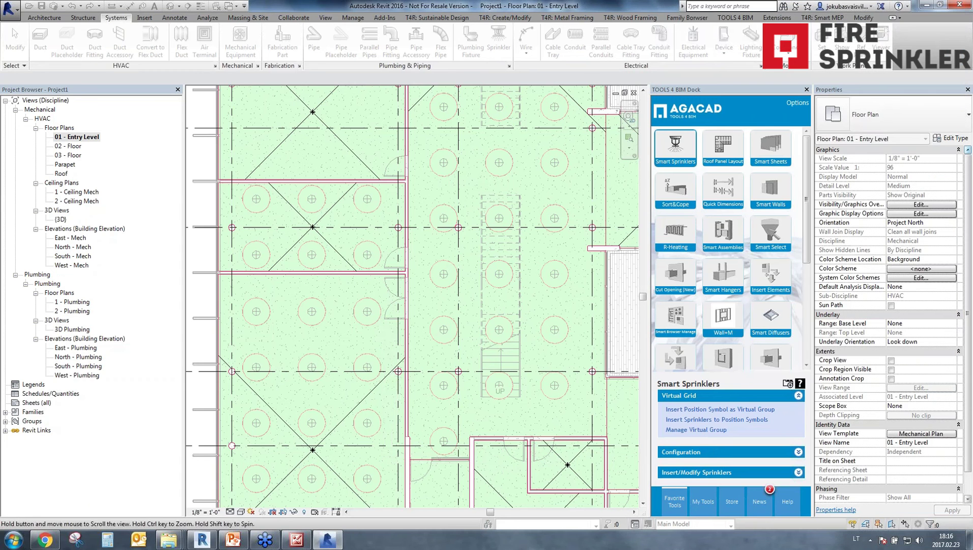
# Step: Delete the four middle-column position marks that lie over the lobby's upper staircase between grids E and F.1
pyautogui.scroll(-2, 503, 254)
pyautogui.moveTo(523, 210); pyautogui.dragTo(480, 440, button='middle')
pyautogui.moveTo(457, 205); pyautogui.dragTo(427, 155, button='middle')
pyautogui.click(428, 227)
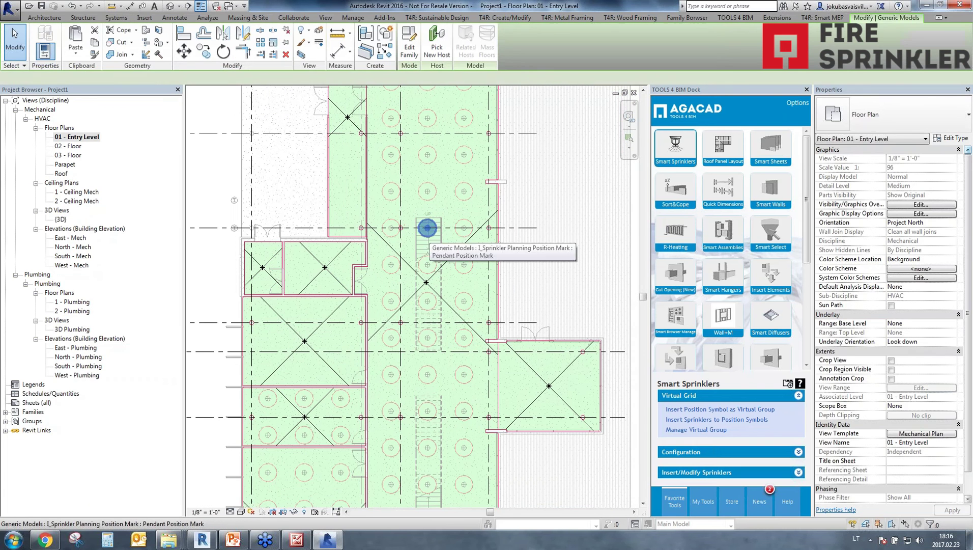
pyautogui.keyDown('ctrl'); pyautogui.click(427, 264); pyautogui.keyUp('ctrl')
pyautogui.keyDown('ctrl'); pyautogui.click(427, 301); pyautogui.keyUp('ctrl')
pyautogui.keyDown('ctrl'); pyautogui.click(428, 338); pyautogui.keyUp('ctrl')
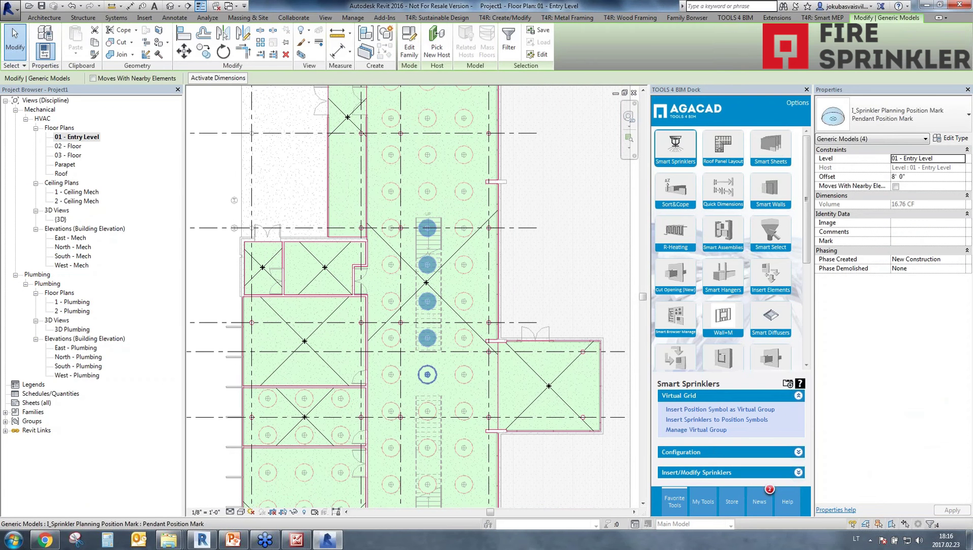
pyautogui.press('Escape')
# Step: Delete the four middle-column position marks that lie over the lobby's lower staircase between grids G and H
pyautogui.moveTo(427, 375); pyautogui.dragTo(439, 294, button='middle')
pyautogui.click(439, 330)
pyautogui.keyDown('ctrl'); pyautogui.click(439, 367); pyautogui.keyUp('ctrl')
pyautogui.keyDown('ctrl'); pyautogui.click(440, 404); pyautogui.keyUp('ctrl')
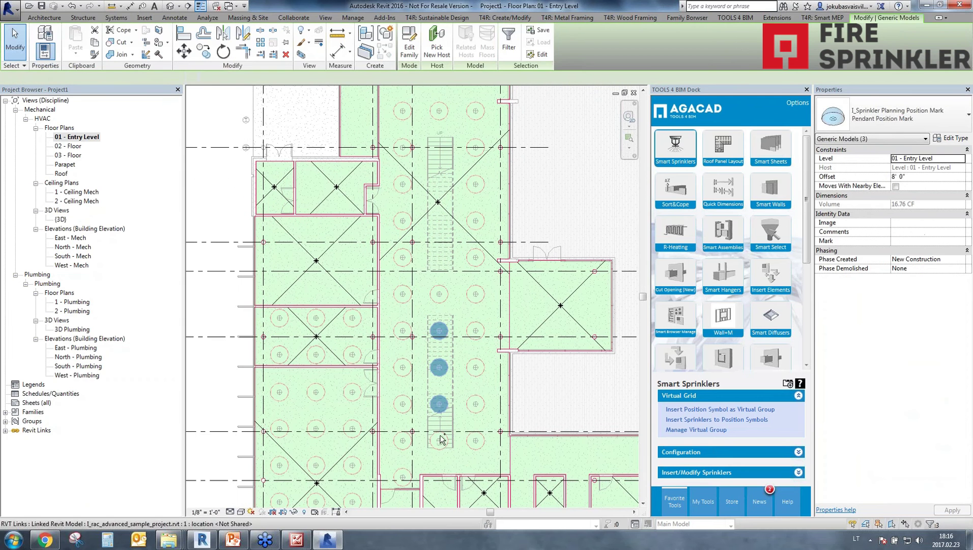
pyautogui.keyDown('ctrl'); pyautogui.click(439, 440); pyautogui.keyUp('ctrl')
pyautogui.press('Escape')
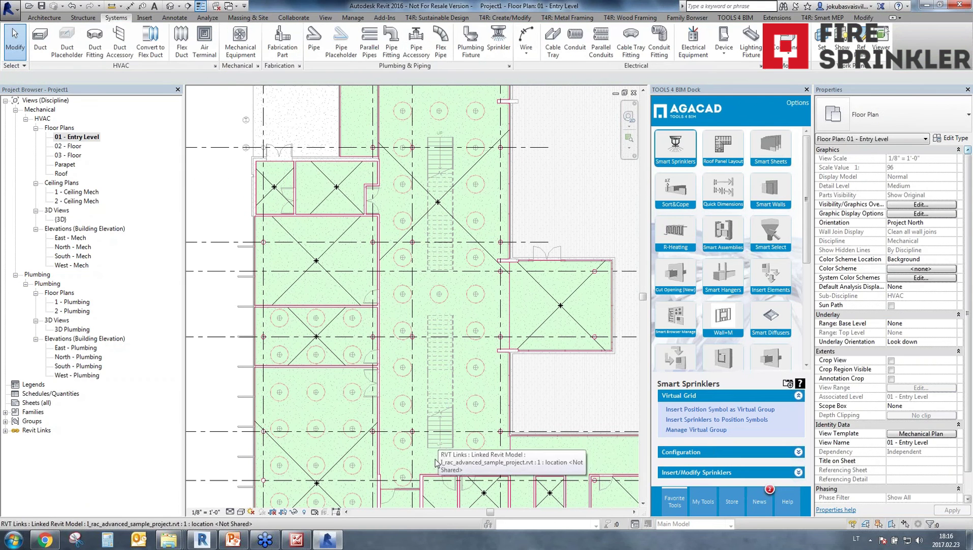
# Step: Align the lowest position mark in the lobby horizontally with the nearby row of marks in the adjacent large room
pyautogui.click(402, 477)
pyautogui.press('Escape')
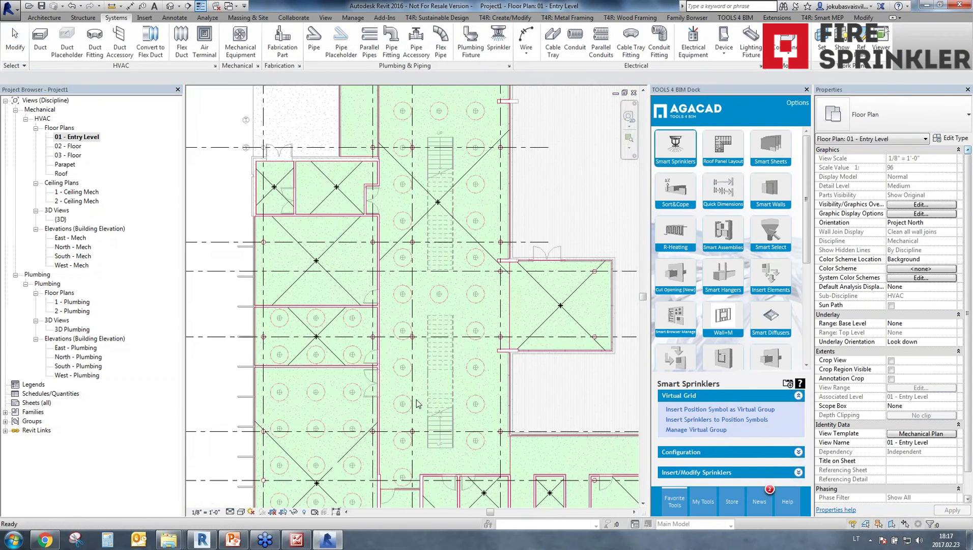
pyautogui.scroll(6, 416, 404)
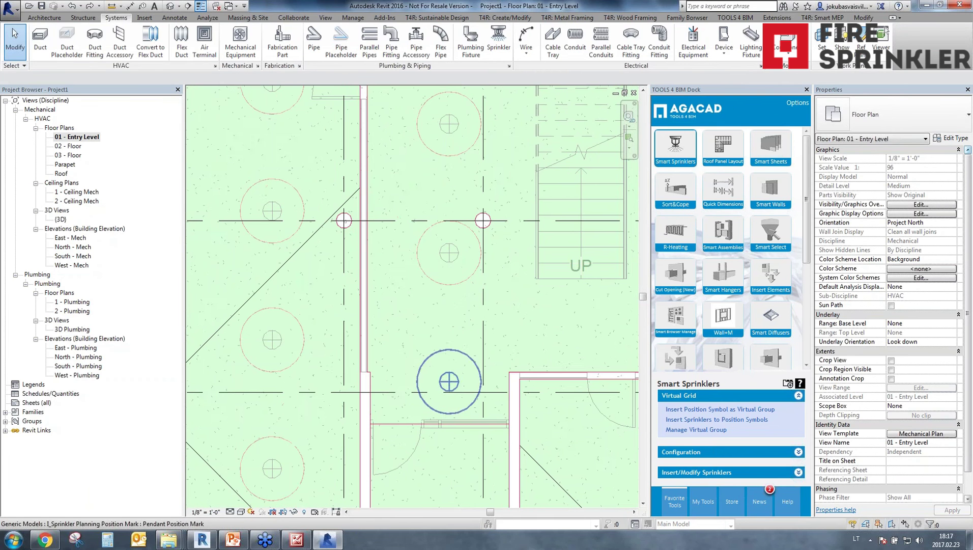
pyautogui.press('l')
pyautogui.click(275, 339)
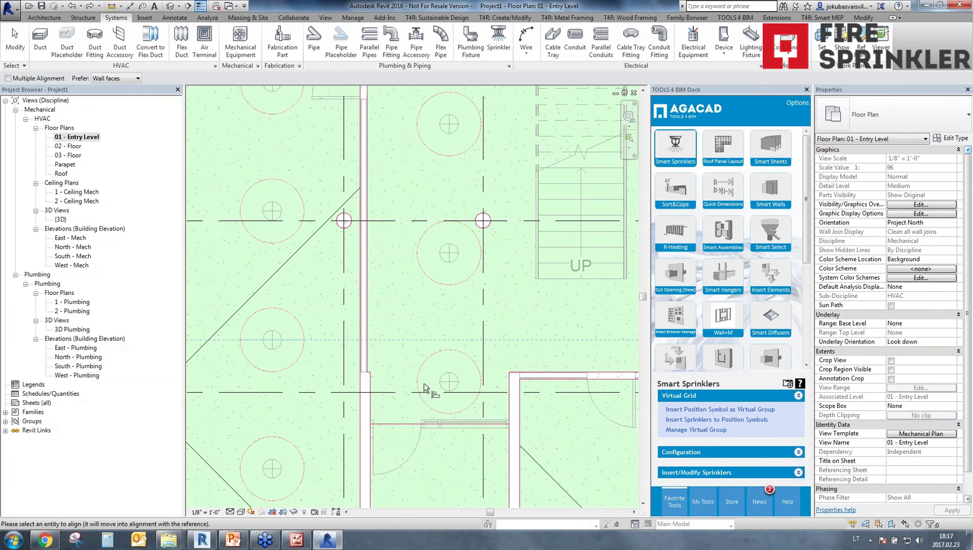
pyautogui.click(431, 383)
pyautogui.press('Escape')
pyautogui.press('Escape')
pyautogui.scroll(-3, 576, 381)
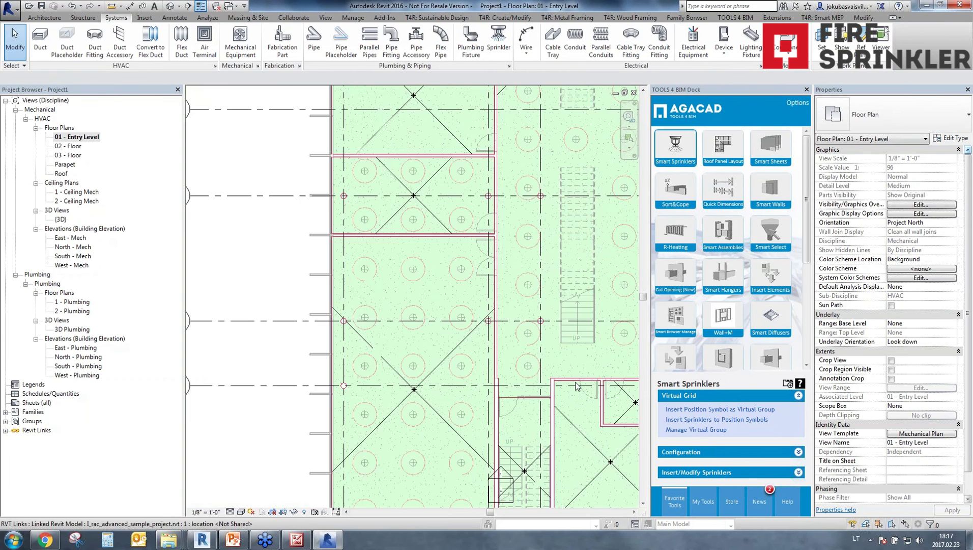
# Step: Examine the pendant position marks laid out along the lobby and adjacent rooms, including a mark in the lobby's upper part
pyautogui.click(965, 148)
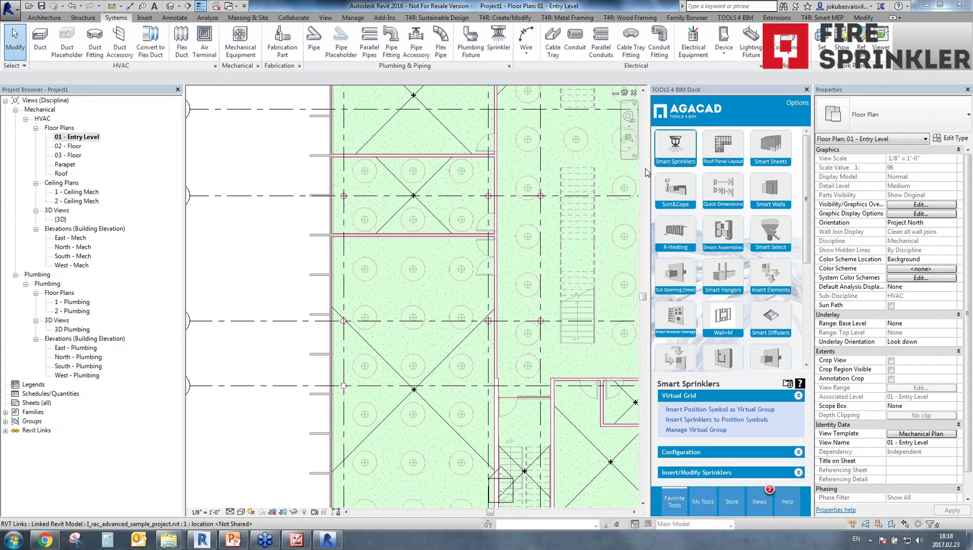
pyautogui.scroll(-1, 525, 288)
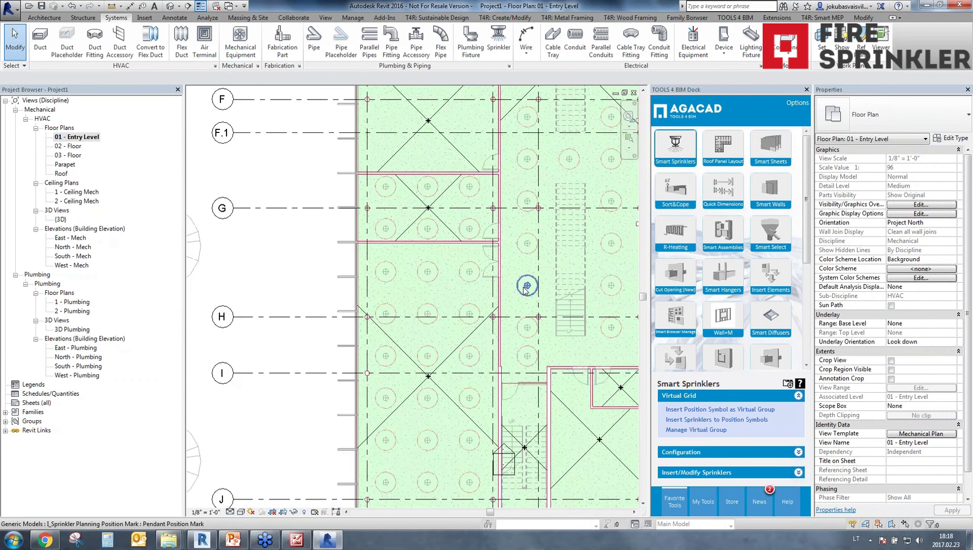
pyautogui.scroll(-1, 524, 288)
pyautogui.moveTo(524, 288); pyautogui.dragTo(379, 383, button='middle')
pyautogui.moveTo(477, 281); pyautogui.dragTo(526, 279, button='middle')
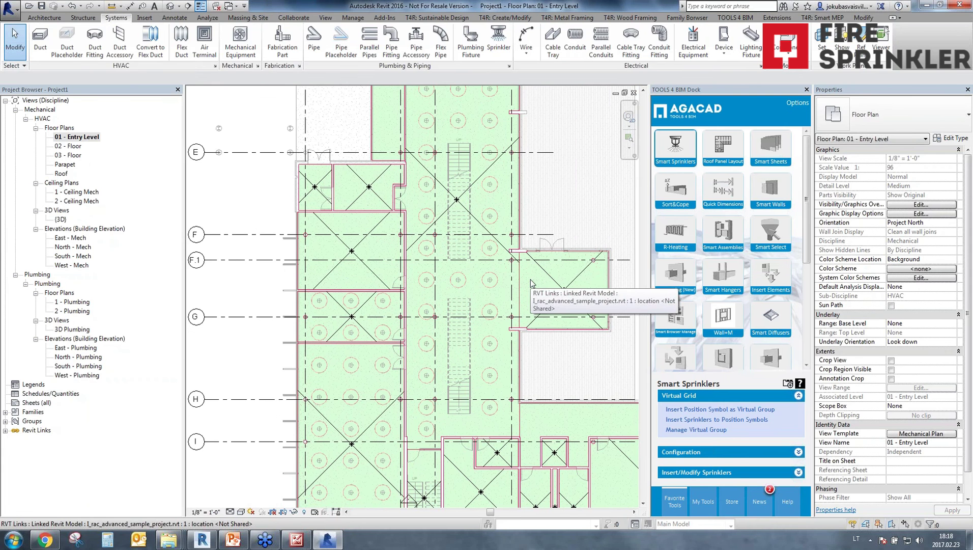
pyautogui.moveTo(468, 372); pyautogui.dragTo(474, 298, button='middle')
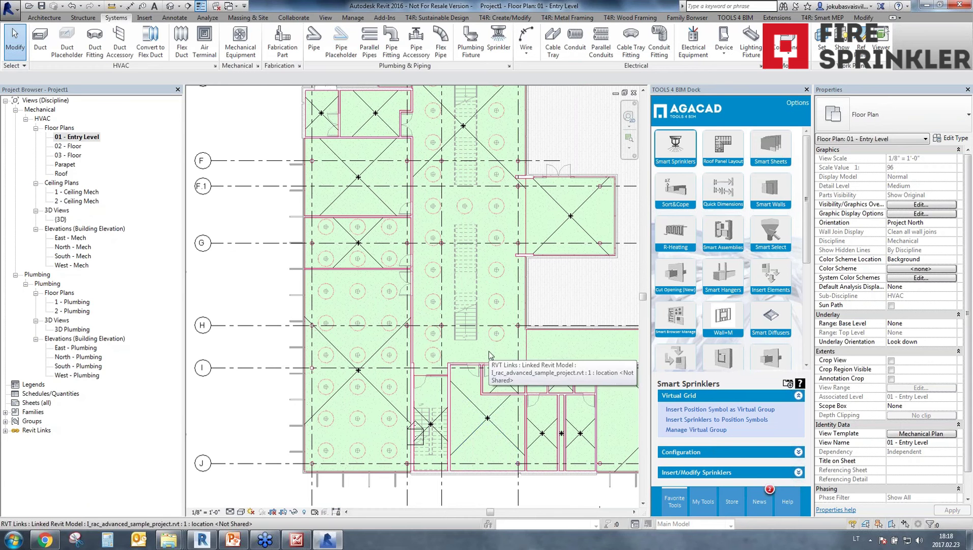
pyautogui.scroll(-3, 489, 355)
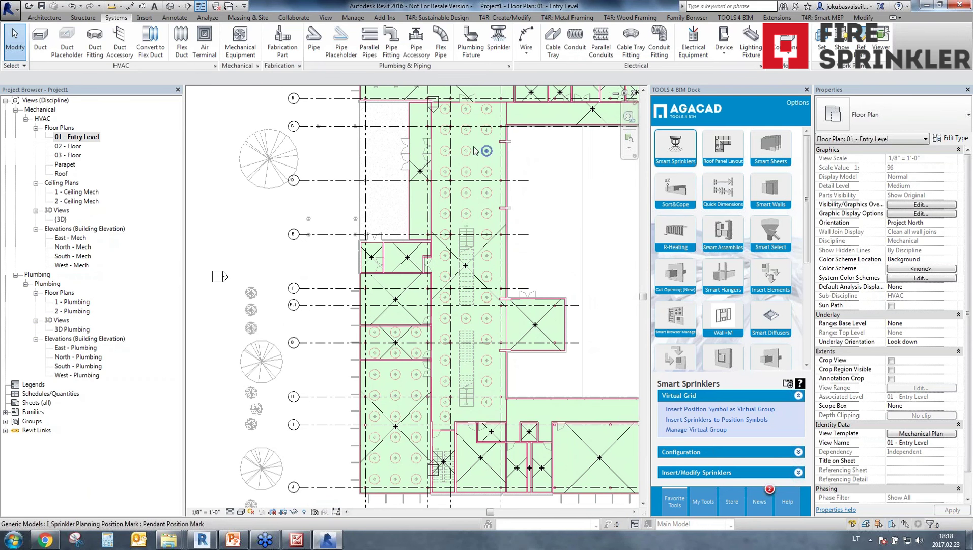
pyautogui.click(489, 153)
pyautogui.scroll(3, 442, 155)
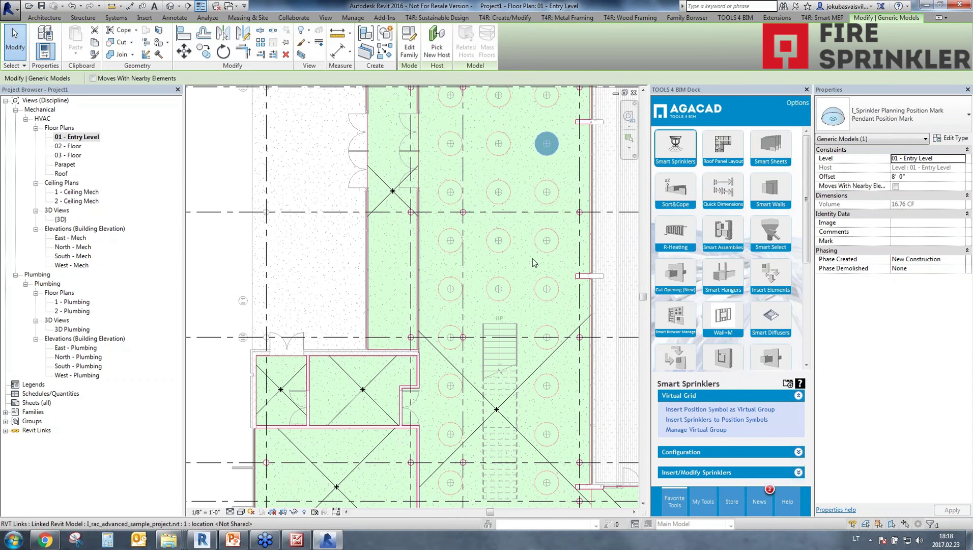
pyautogui.scroll(-3, 528, 402)
pyautogui.moveTo(529, 401); pyautogui.dragTo(484, 233, button='middle')
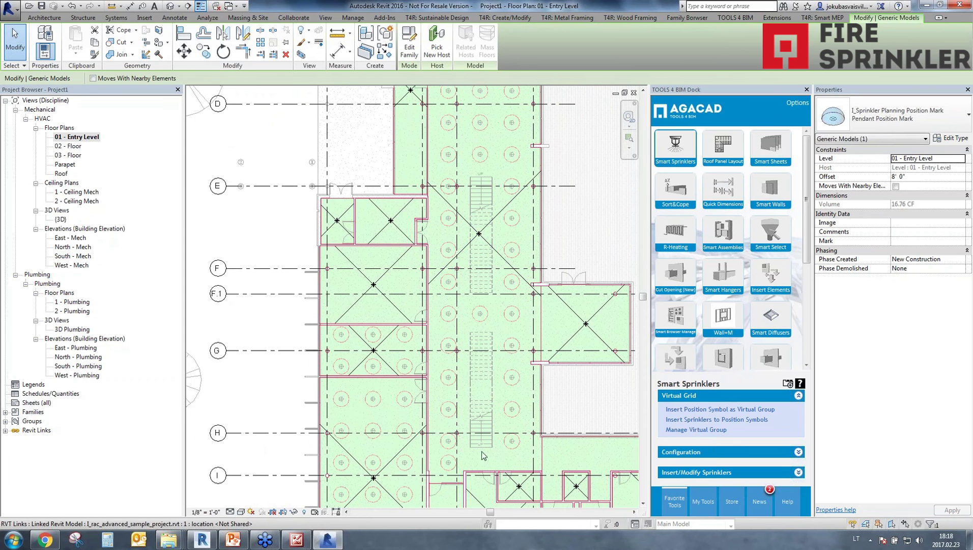
# Step: Load the I_Sprinkler - Pendent and I_Sprinkler - Upright families from the Imperial folder into the project
pyautogui.moveTo(169, 541)
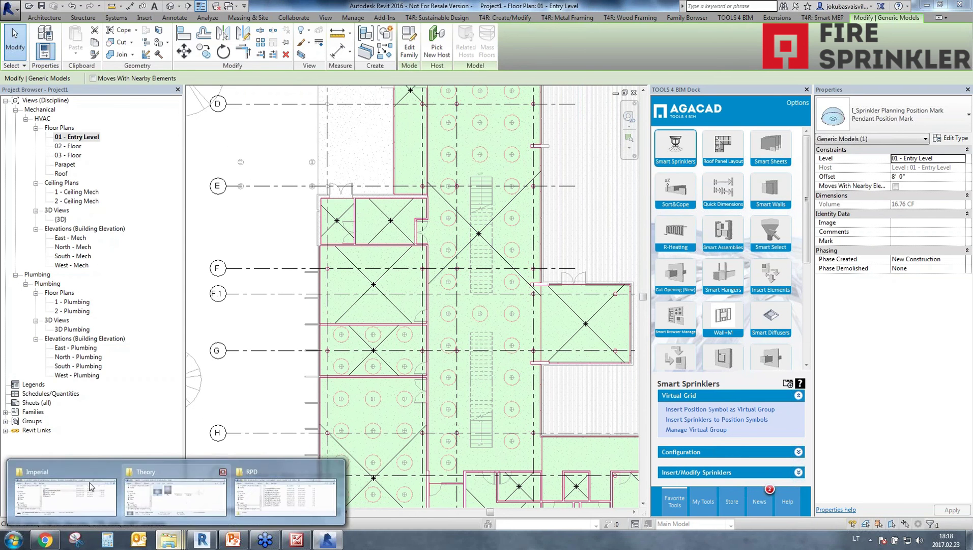
pyautogui.click(50, 490)
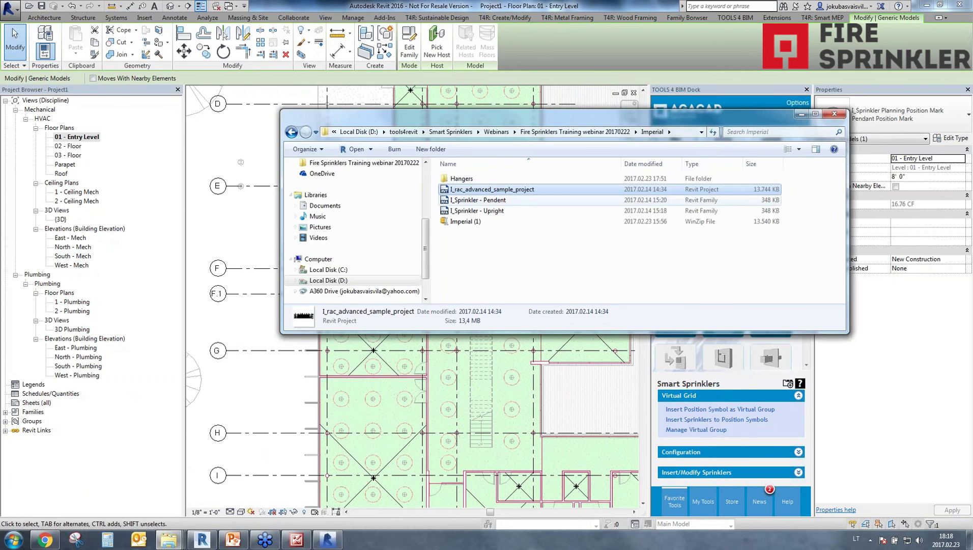
pyautogui.click(477, 200)
pyautogui.keyDown('shift'); pyautogui.click(483, 211); pyautogui.keyUp('shift')
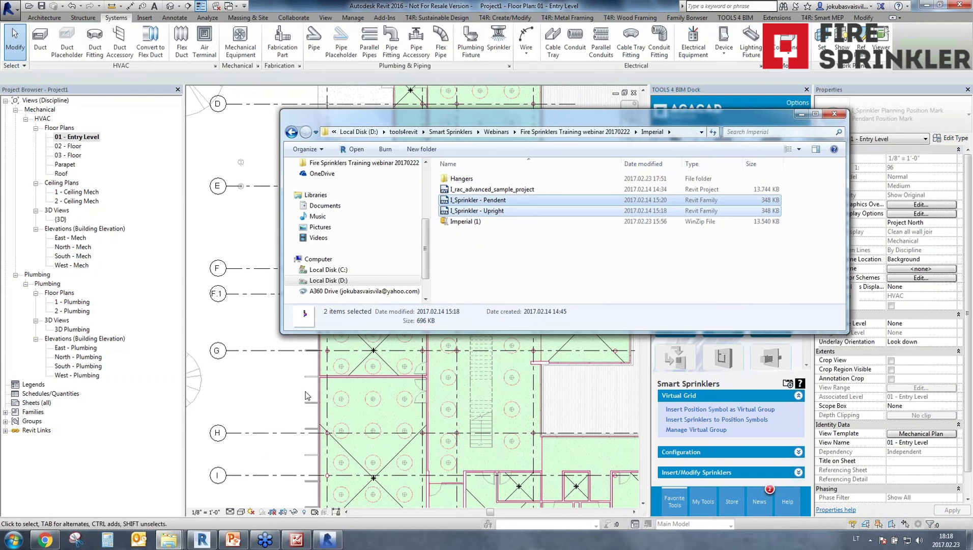
pyautogui.click(801, 115)
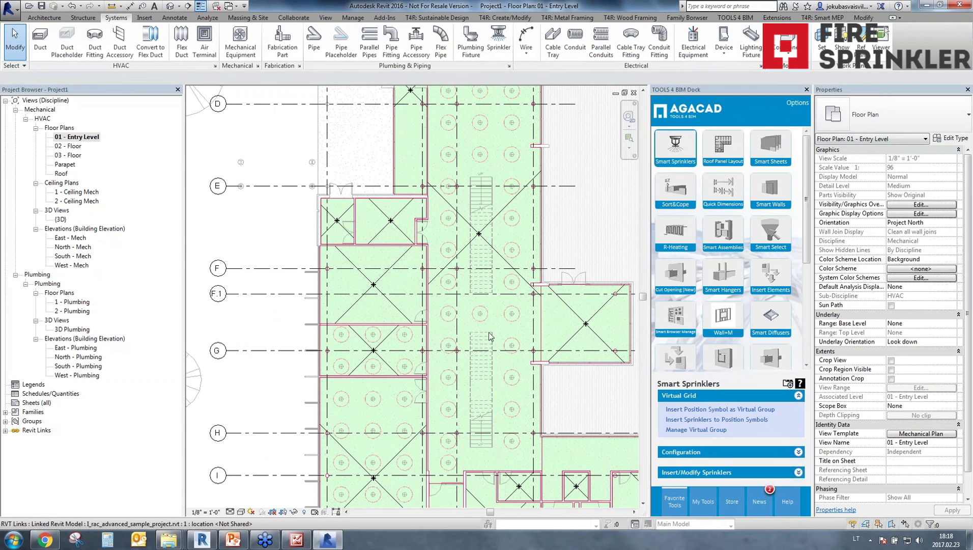
# Step: Insert I_Sprinkler - Pendent 1/2 sprinklers at the position marks of the large room between grids G and J
pyautogui.moveTo(504, 239); pyautogui.dragTo(494, 105, button='middle')
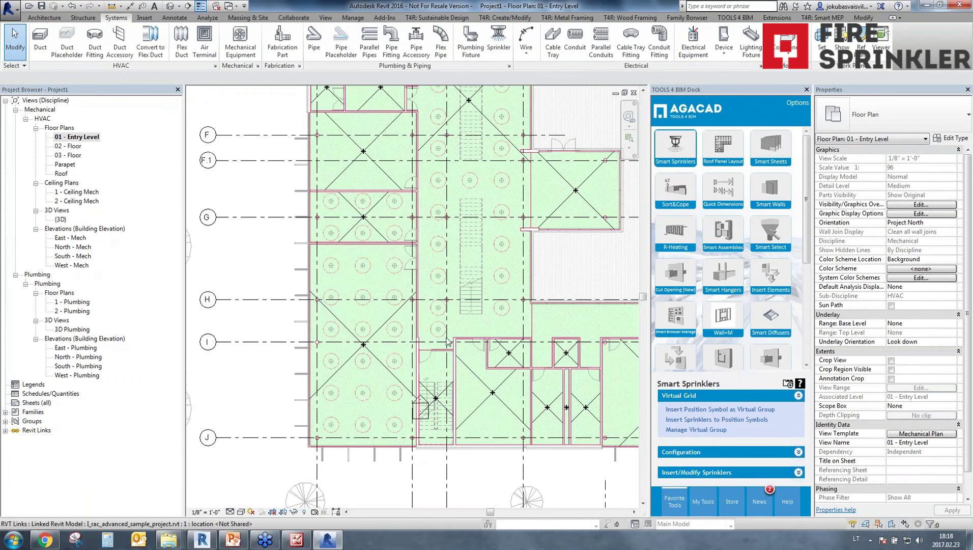
pyautogui.click(700, 420)
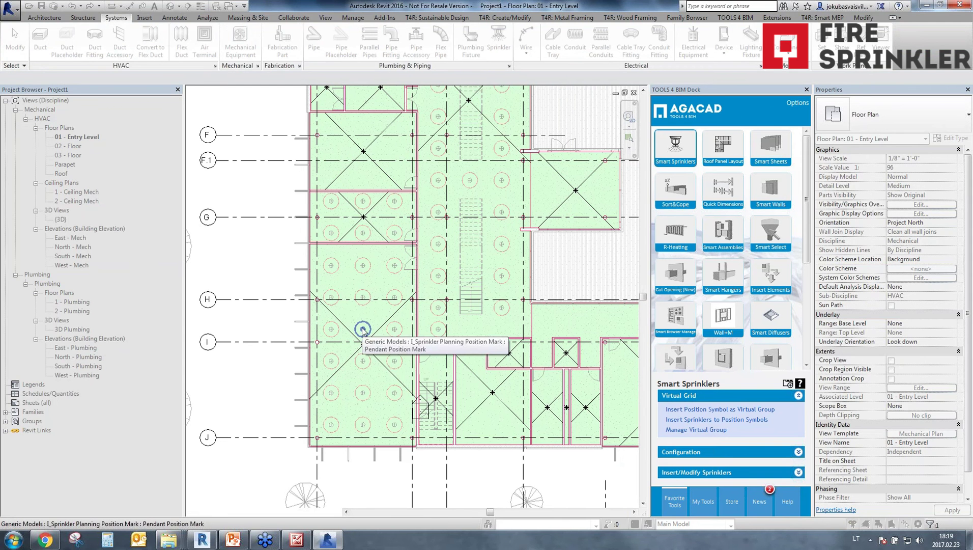
pyautogui.click(363, 330)
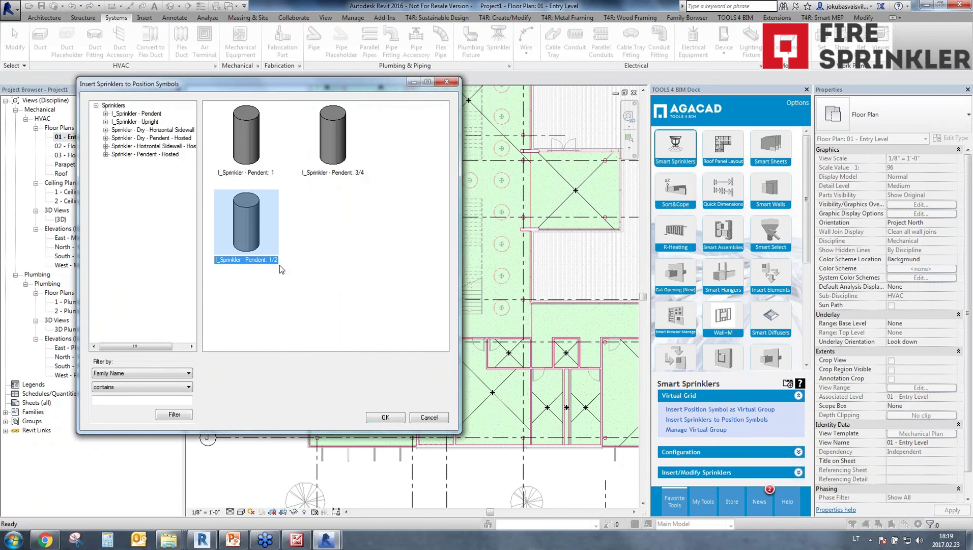
pyautogui.click(385, 419)
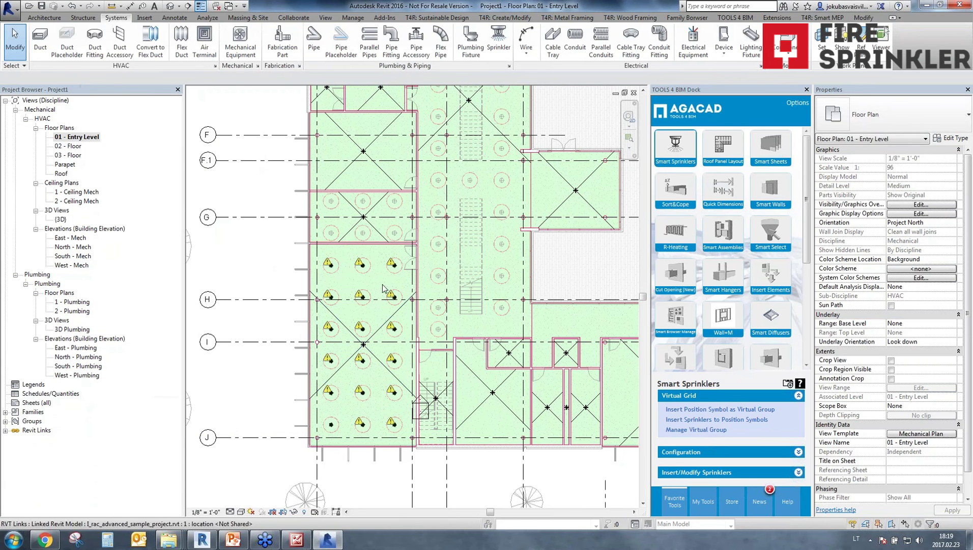
# Step: Set Distance X of the large room's virtual grid to 10 so its marks and sprinklers are redistributed
pyautogui.moveTo(391, 294); pyautogui.dragTo(385, 338, button='middle')
pyautogui.click(356, 276)
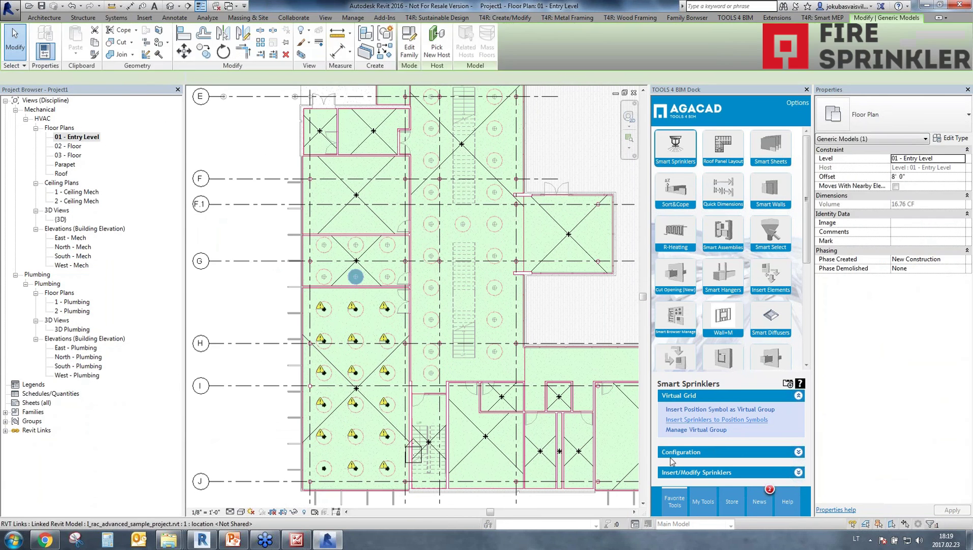
pyautogui.click(324, 309)
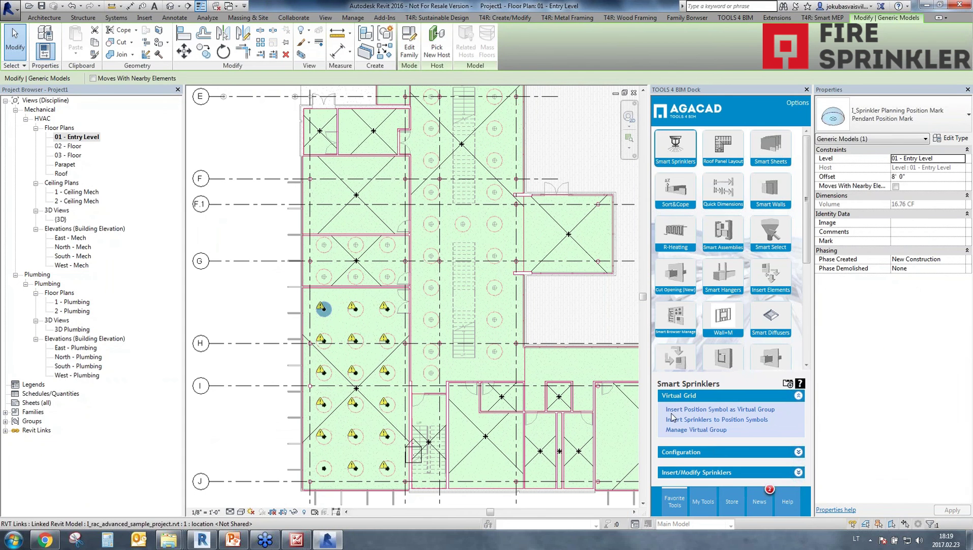
pyautogui.click(688, 430)
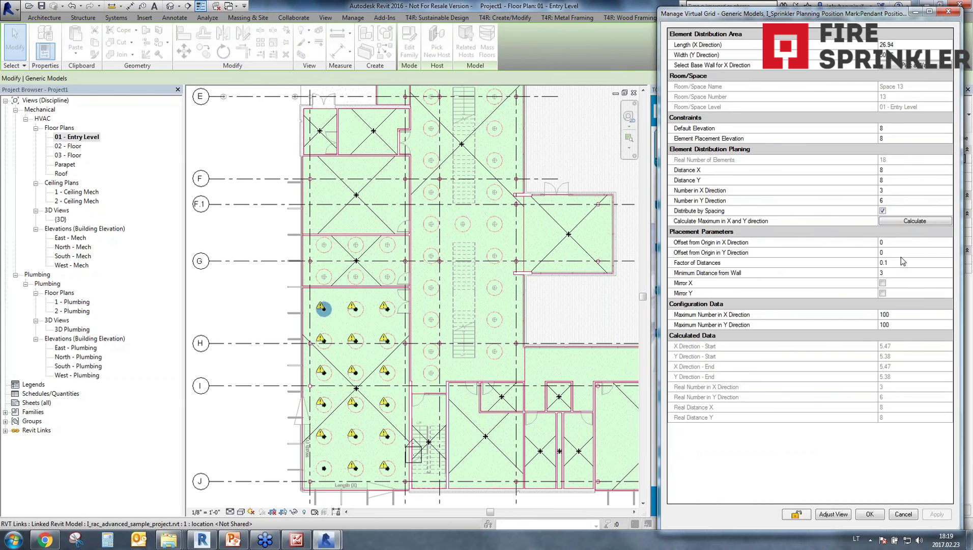
pyautogui.click(892, 171)
pyautogui.write('10')
pyautogui.click(912, 214)
pyautogui.click(938, 514)
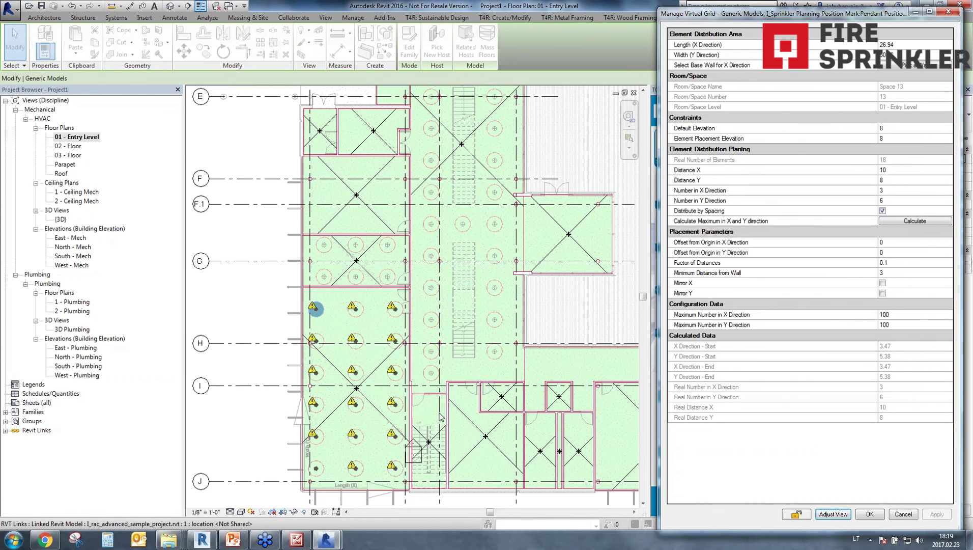
pyautogui.click(869, 514)
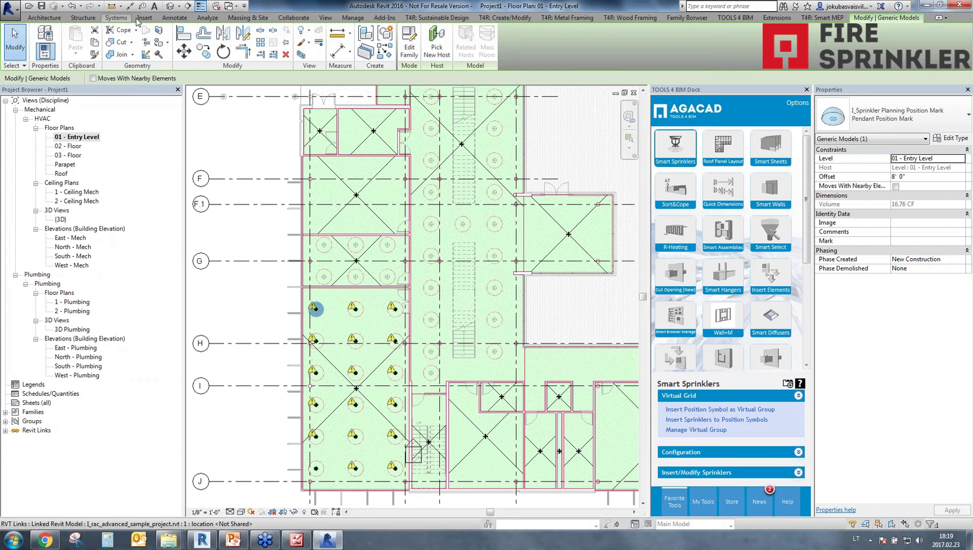
# Step: Check the Place Spaces Automatically option of the Space command and leave the command
pyautogui.click(207, 17)
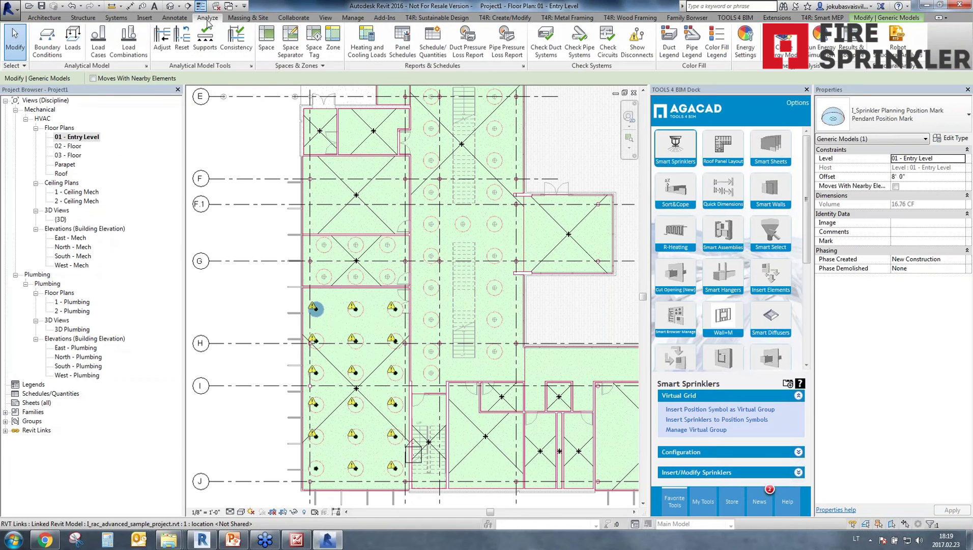
pyautogui.click(264, 45)
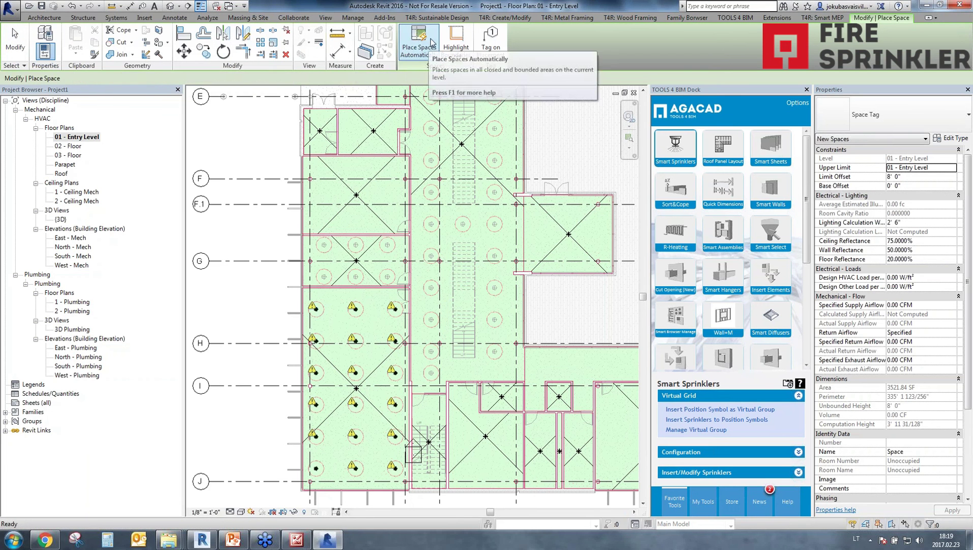
pyautogui.press('Escape')
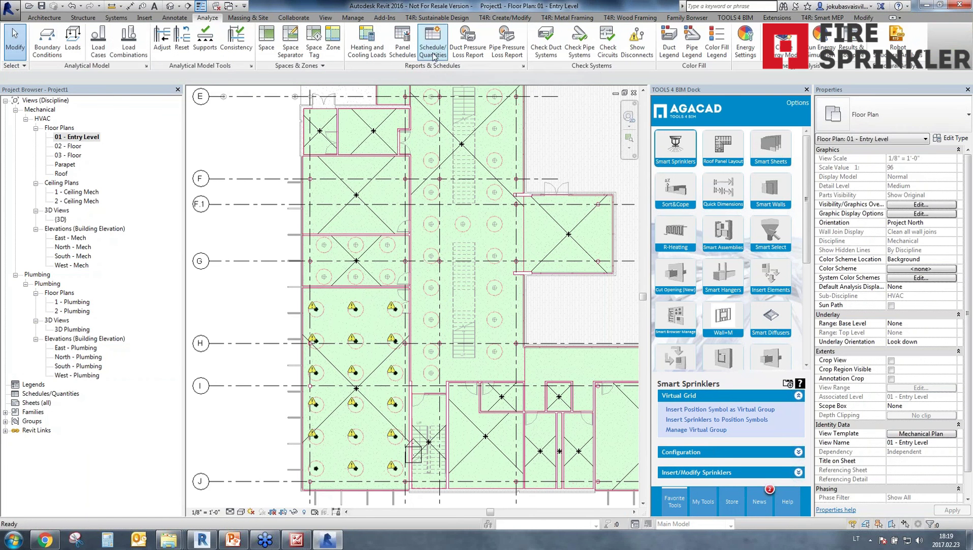
# Step: Examine the Interior and Reference visibility of Spaces in the Mechanical Plan view template's model overrides
pyautogui.click(919, 204)
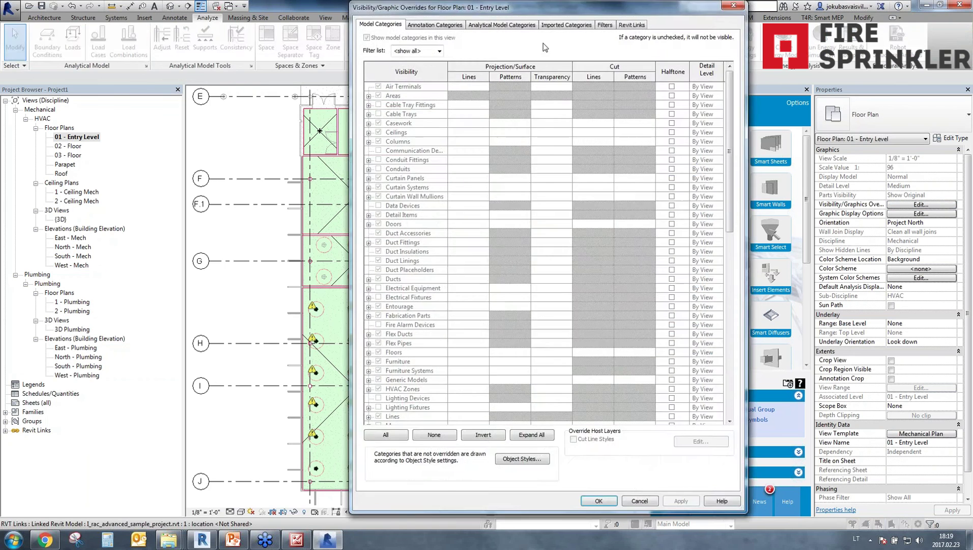
pyautogui.press('Escape')
pyautogui.click(922, 434)
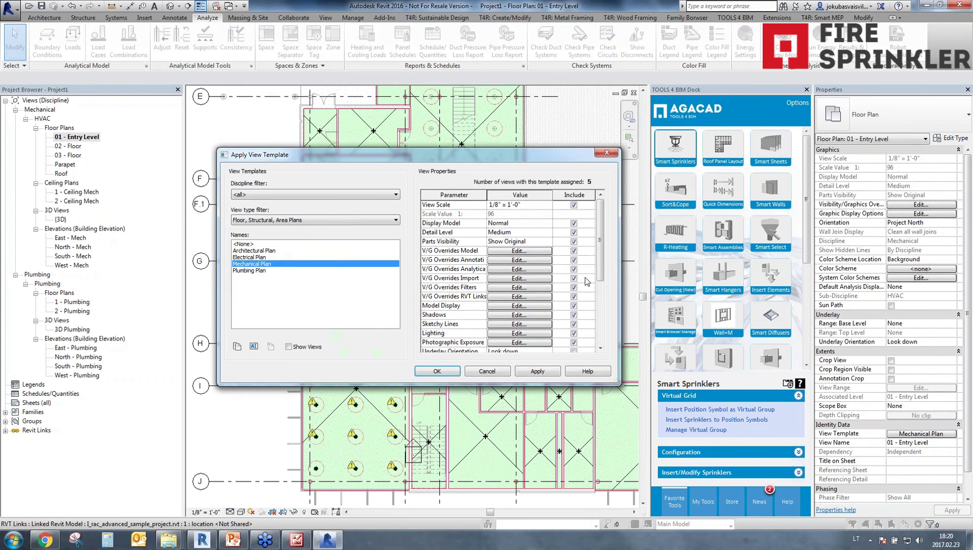
pyautogui.click(520, 251)
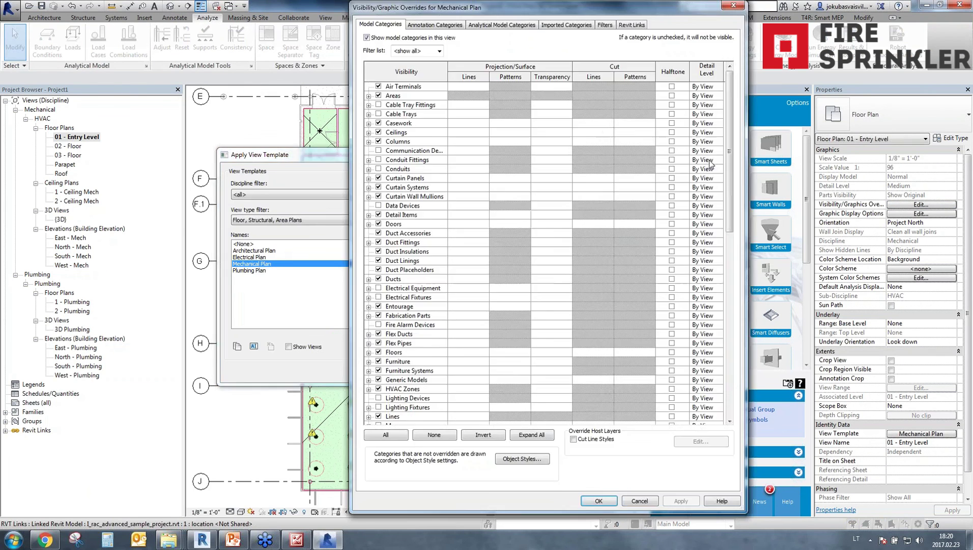
pyautogui.moveTo(732, 172); pyautogui.dragTo(732, 356)
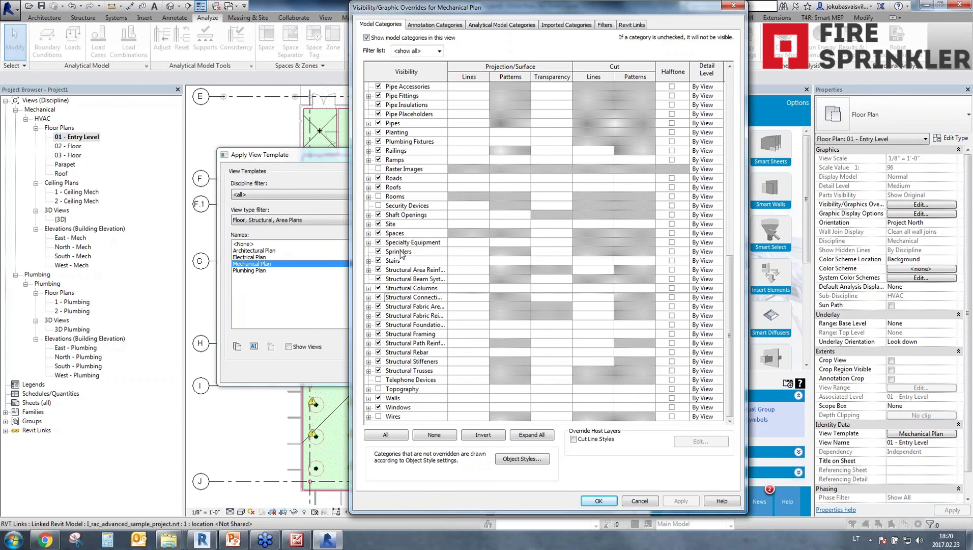
pyautogui.click(368, 233)
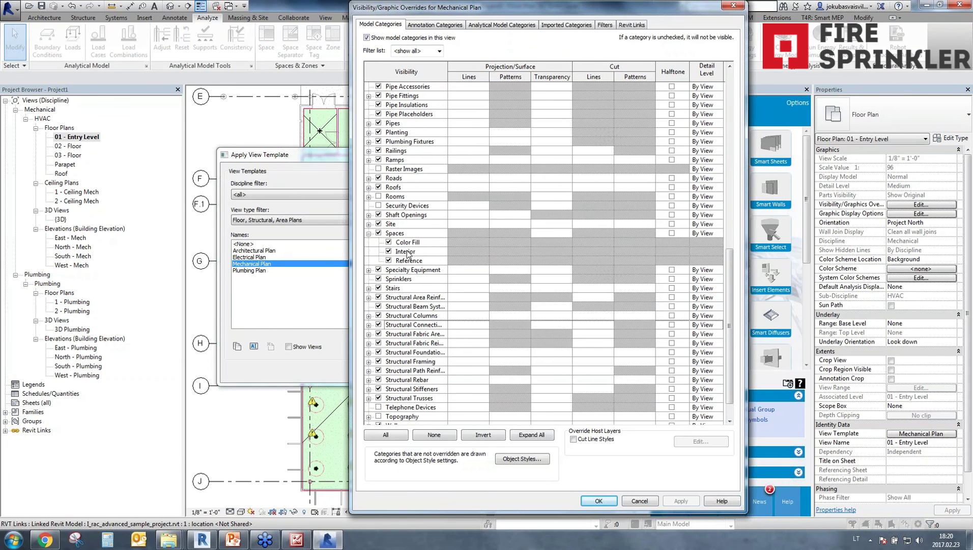
pyautogui.click(414, 254)
pyautogui.click(415, 261)
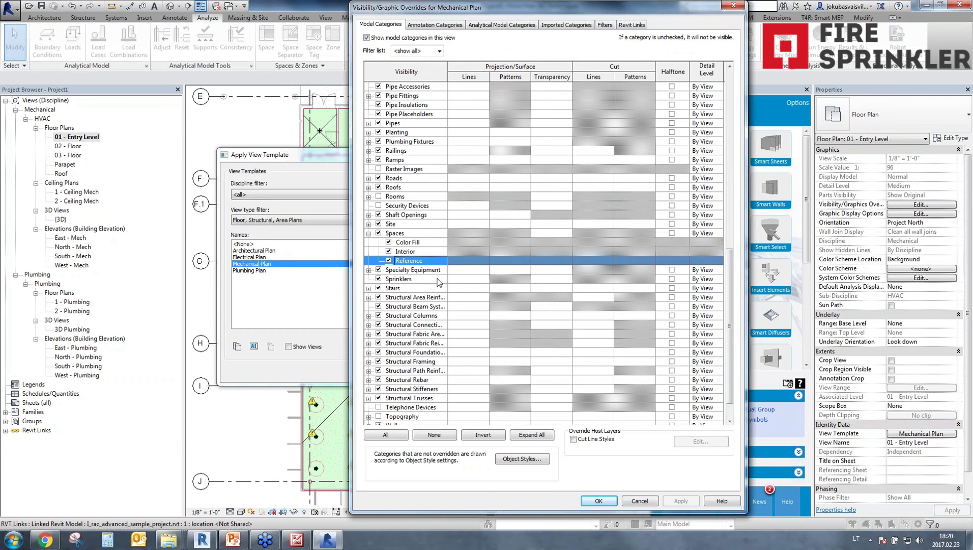
pyautogui.click(602, 499)
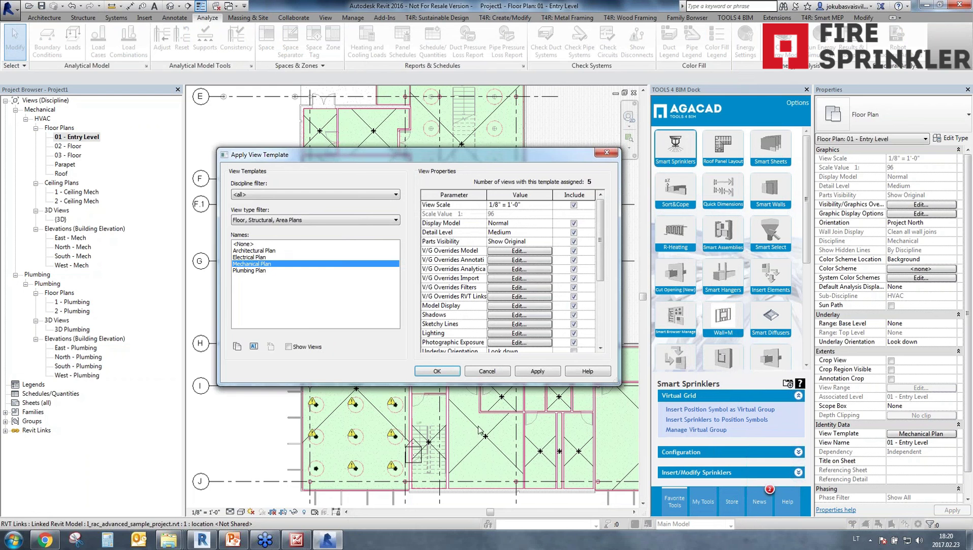
pyautogui.click(437, 370)
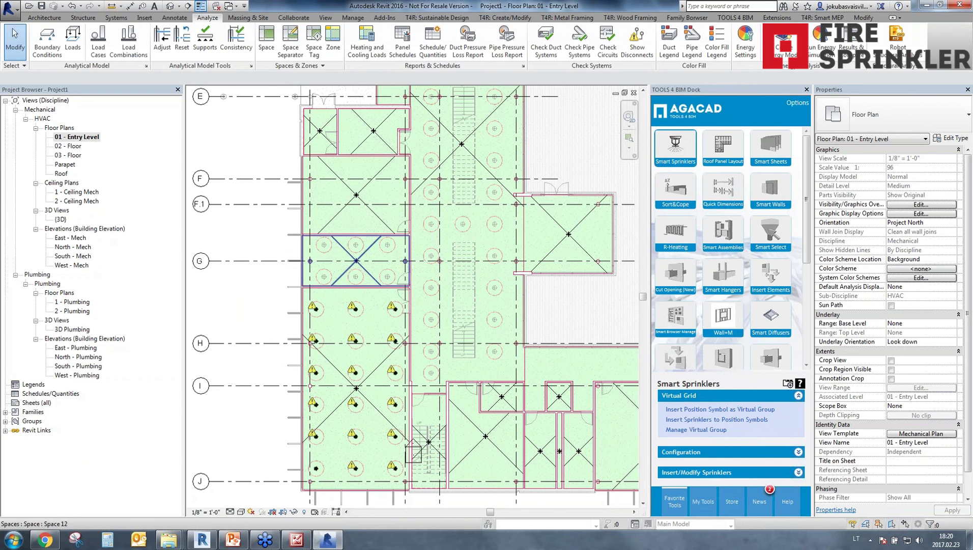
# Step: Insert I_Sprinkler - Pendent 1/2 sprinklers at the position marks of the small room on grid G
pyautogui.click(325, 277)
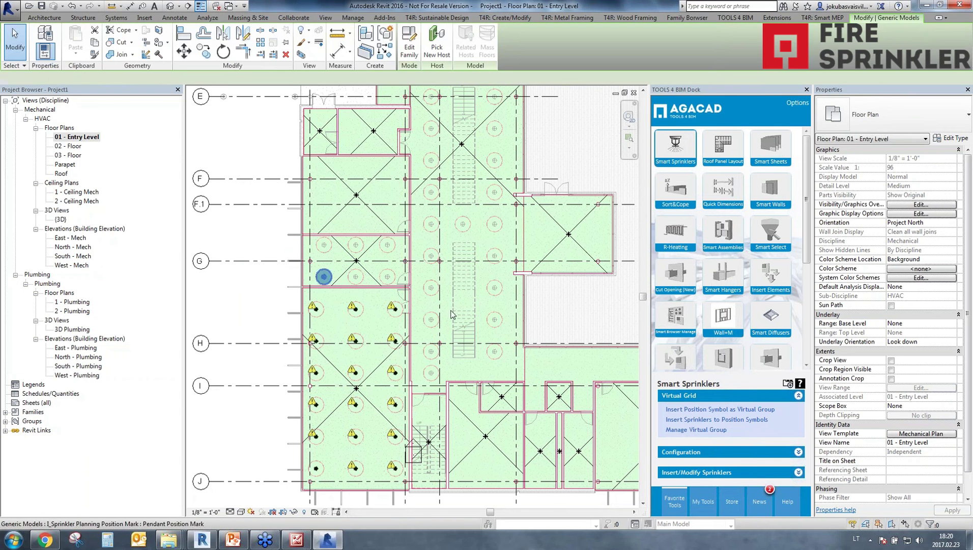
pyautogui.click(702, 420)
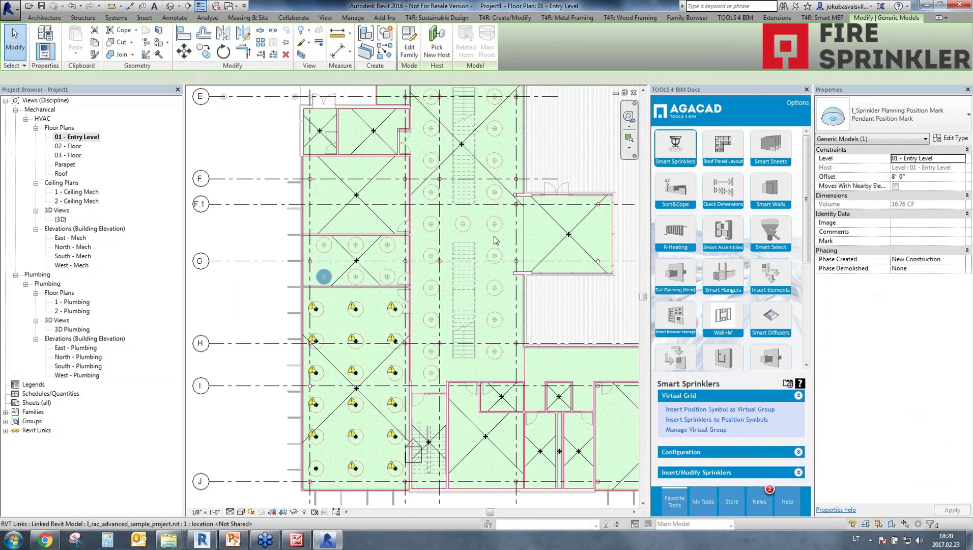
pyautogui.click(179, 140)
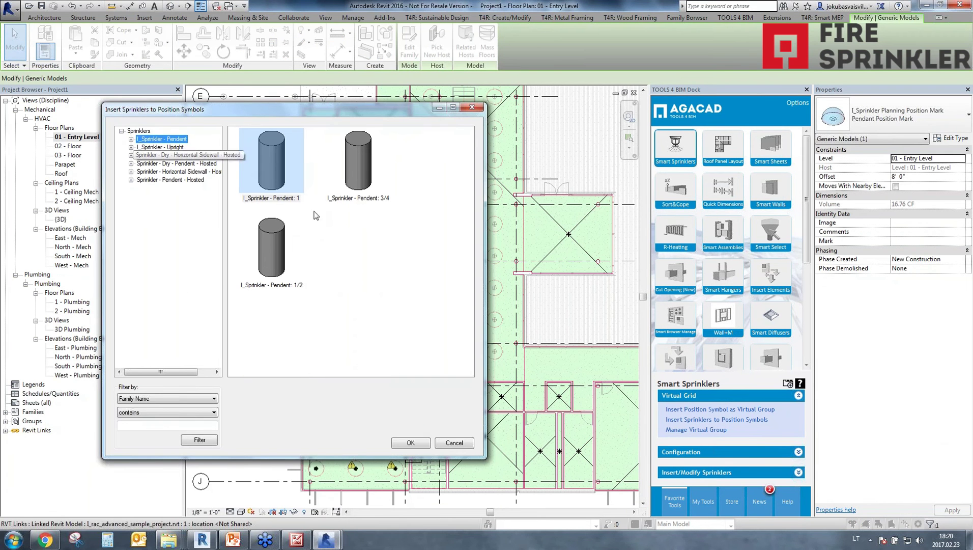
pyautogui.click(271, 249)
pyautogui.click(410, 442)
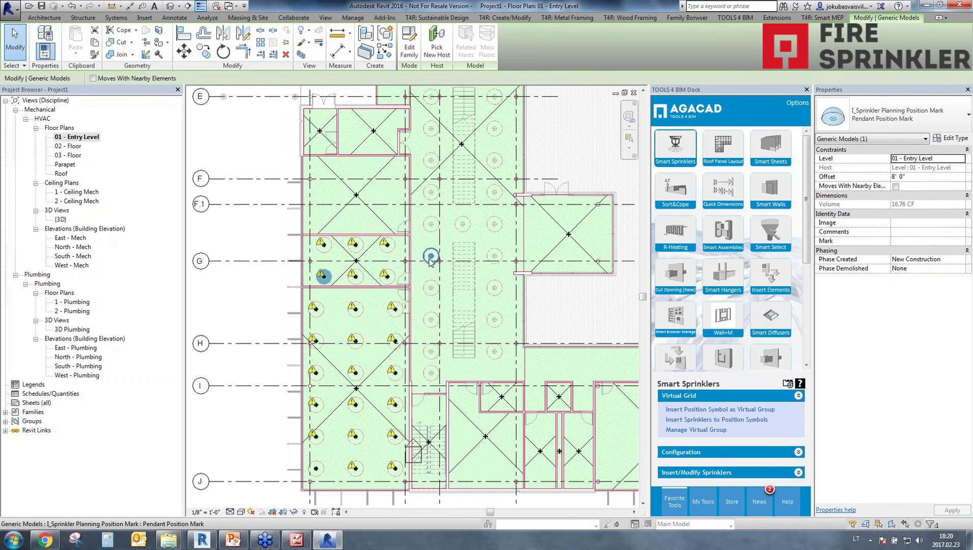
# Step: Inspect the properties of the sprinkler inserted at the lower-left mark of the small room on grid G
pyautogui.scroll(4, 325, 276)
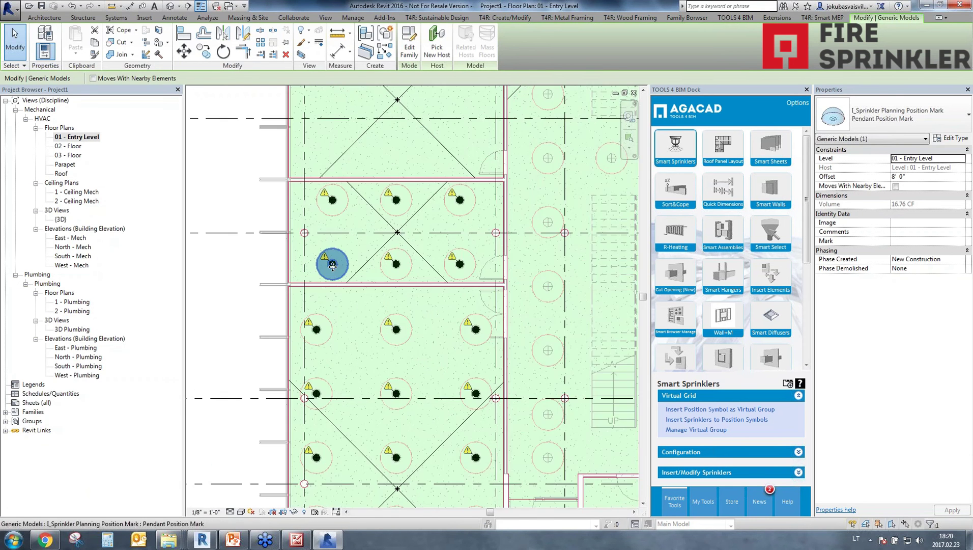
pyautogui.press('Escape')
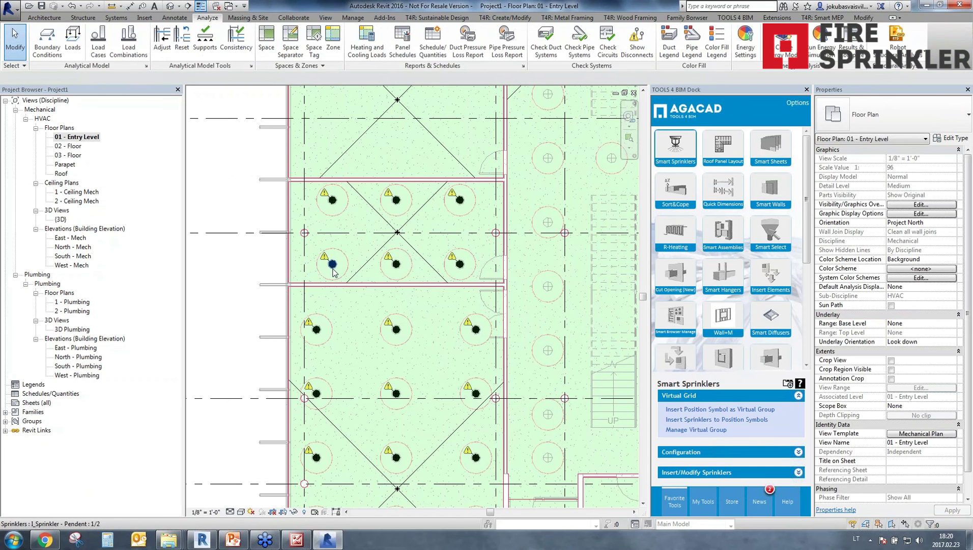
pyautogui.click(332, 265)
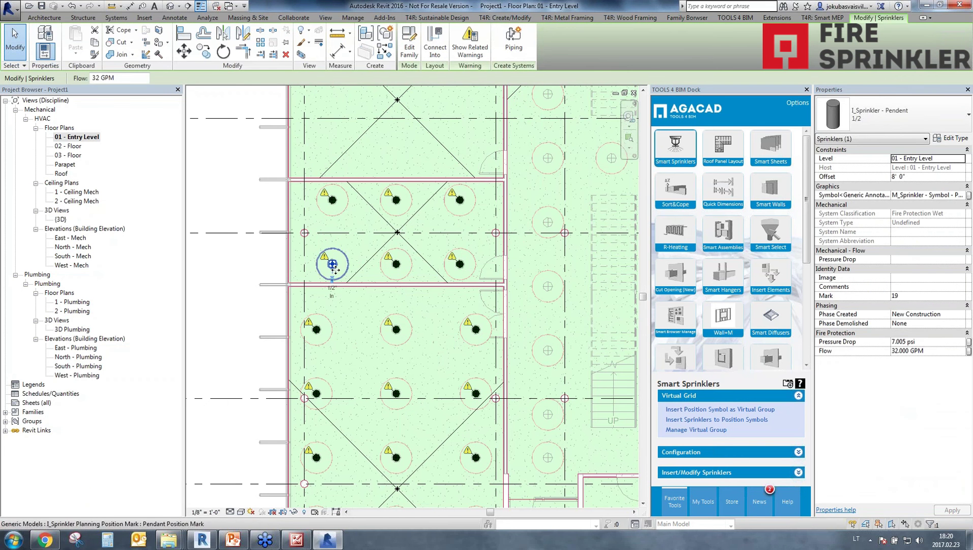
pyautogui.press('Escape')
pyautogui.scroll(-5, 461, 265)
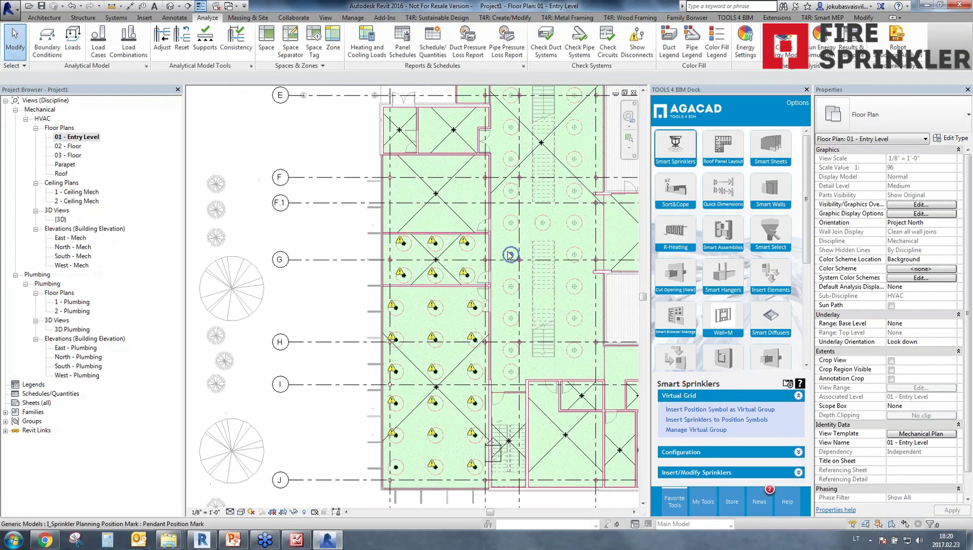
# Step: Insert I_Sprinkler - Pendent 1/2 sprinklers at all position marks of the long lobby
pyautogui.moveTo(559, 250); pyautogui.dragTo(559, 249, button='middle')
pyautogui.moveTo(594, 135); pyautogui.dragTo(543, 180, button='middle')
pyautogui.scroll(-1, 516, 258)
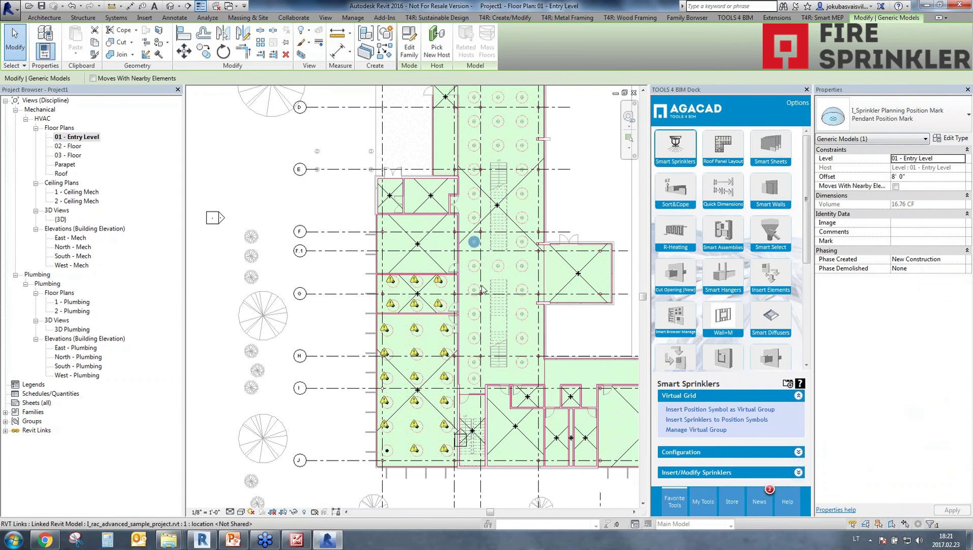
pyautogui.press('Escape')
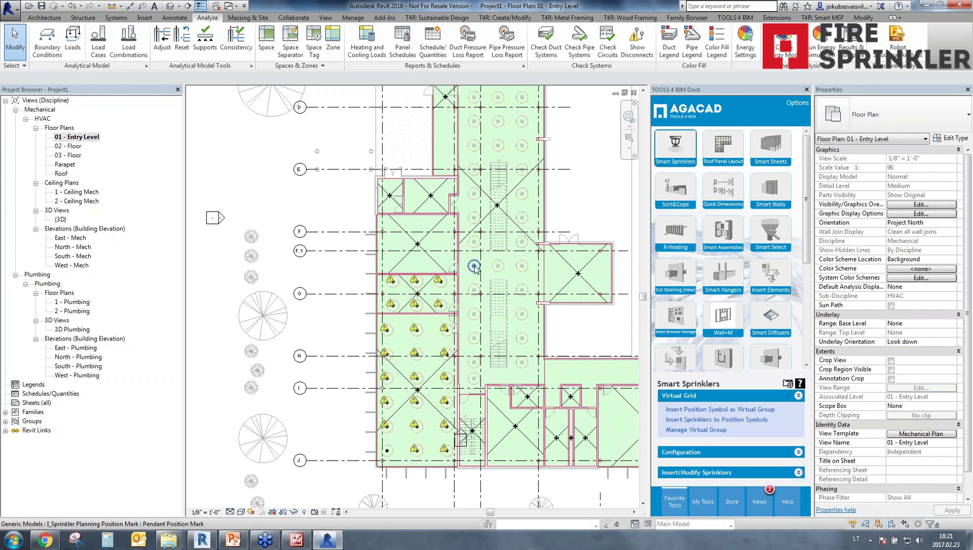
pyautogui.click(475, 266)
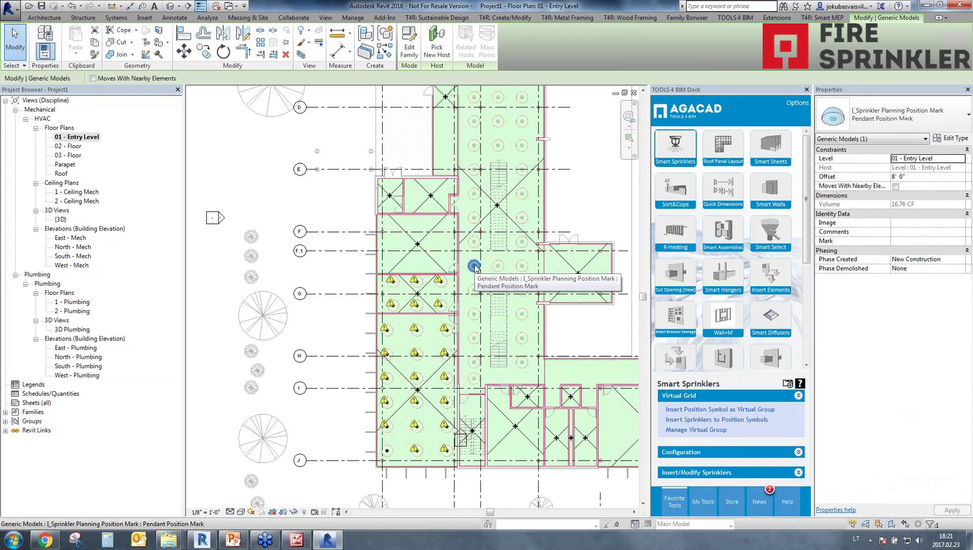
pyautogui.click(717, 419)
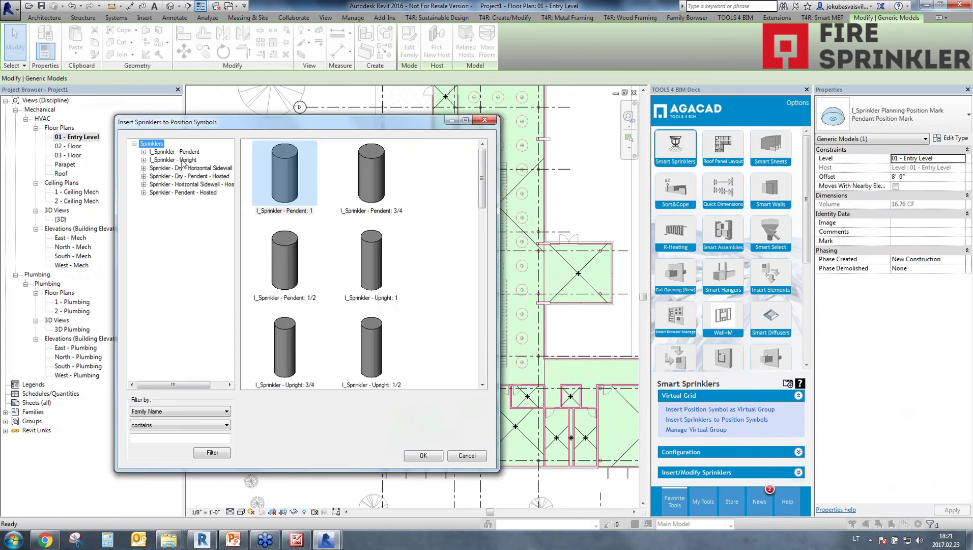
pyautogui.click(187, 158)
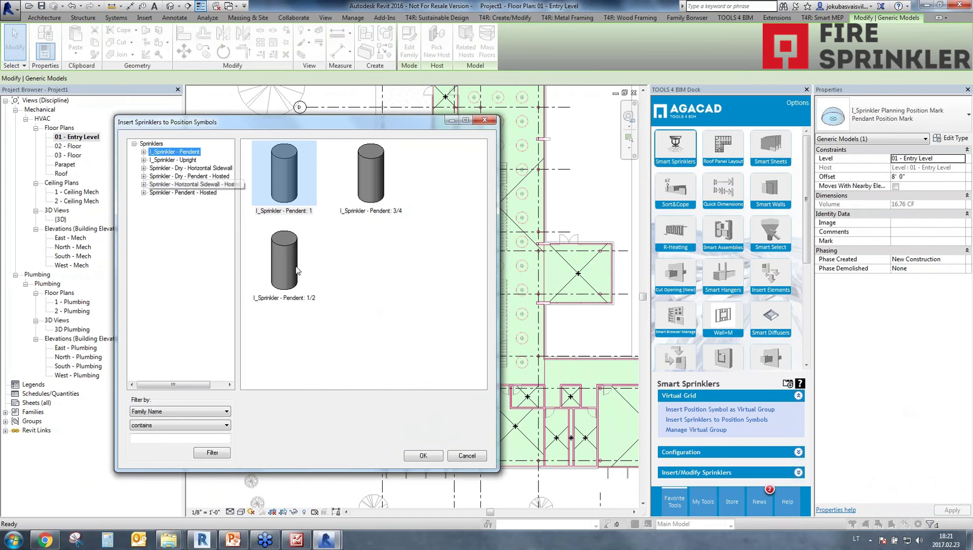
pyautogui.click(284, 259)
pyautogui.click(420, 455)
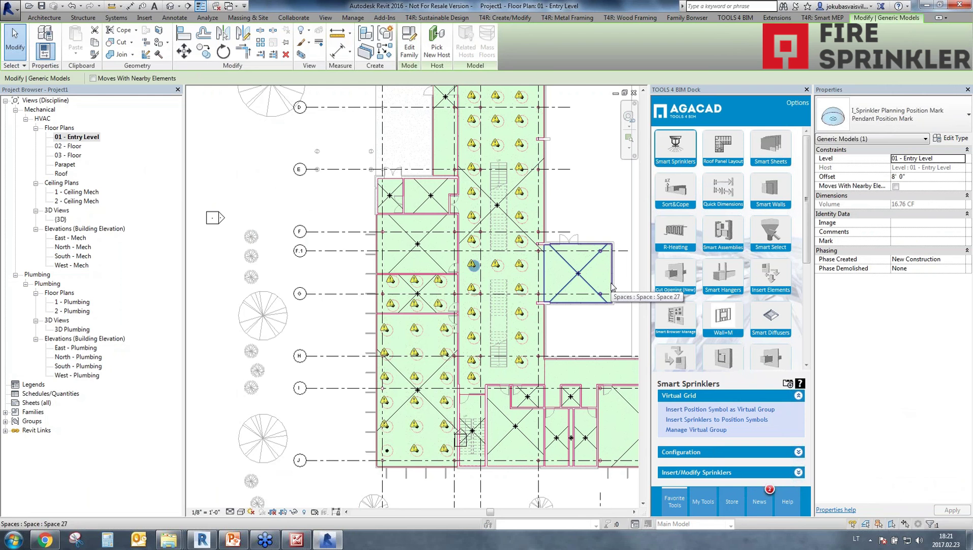
# Step: Examine the inserted sprinklers in the default 3D view, close that view and return to the 01 - Entry Level floor plan
pyautogui.click(170, 6)
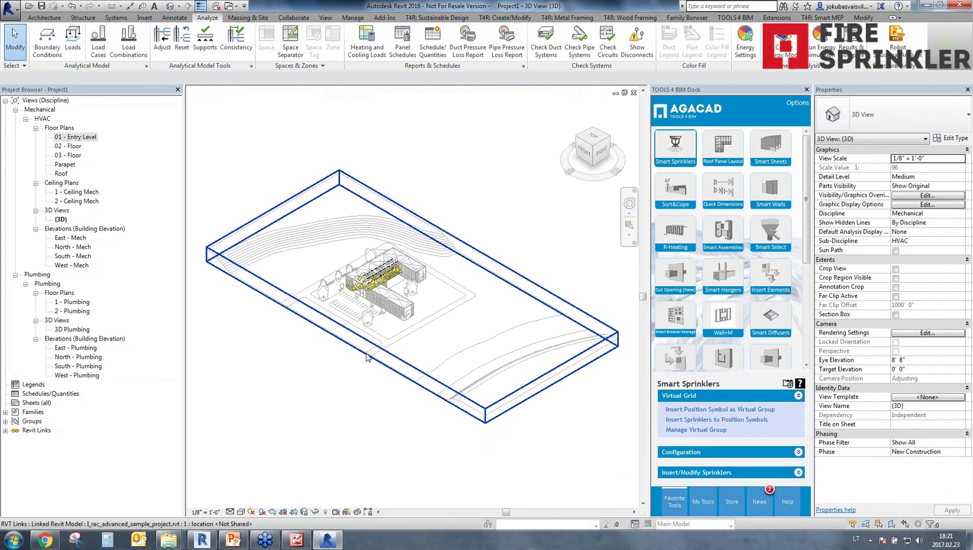
pyautogui.scroll(10, 366, 357)
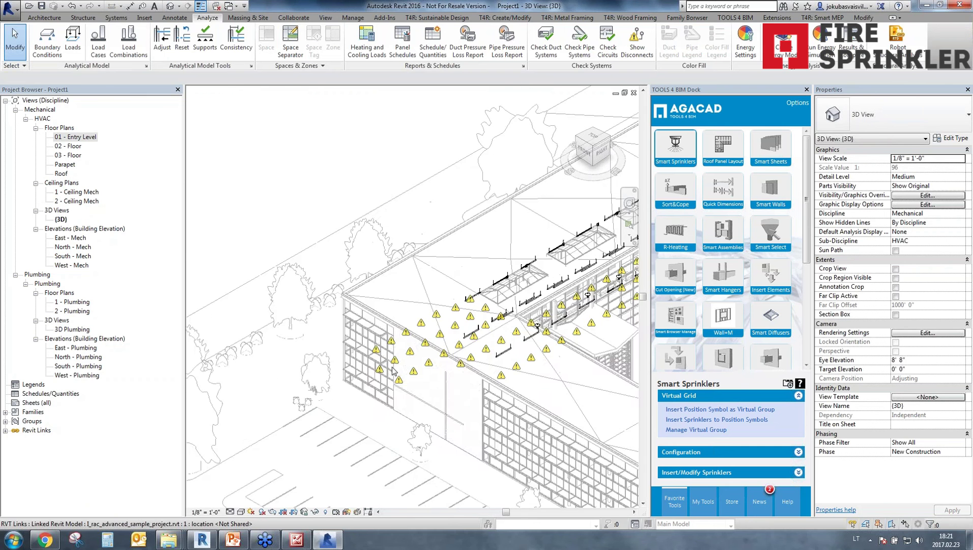
pyautogui.scroll(5, 394, 371)
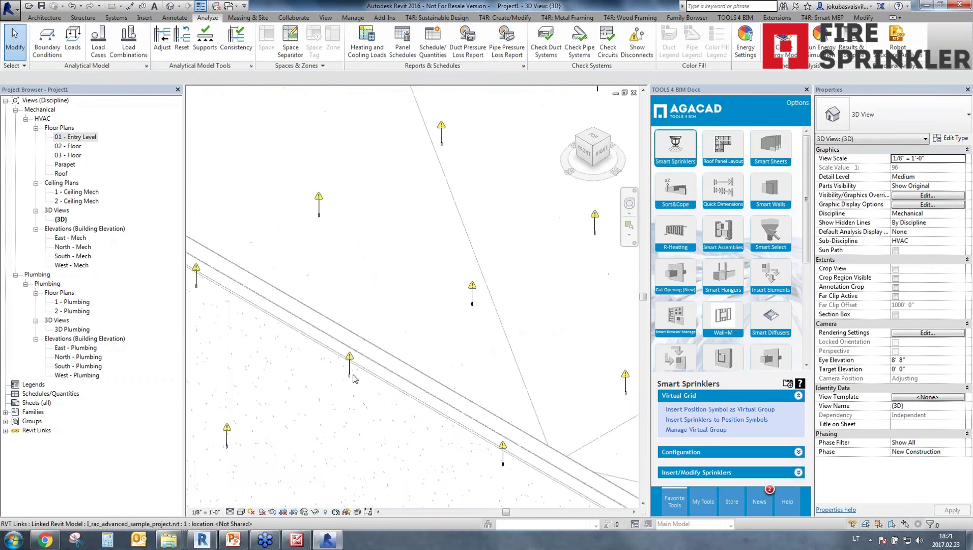
pyautogui.scroll(-8, 354, 377)
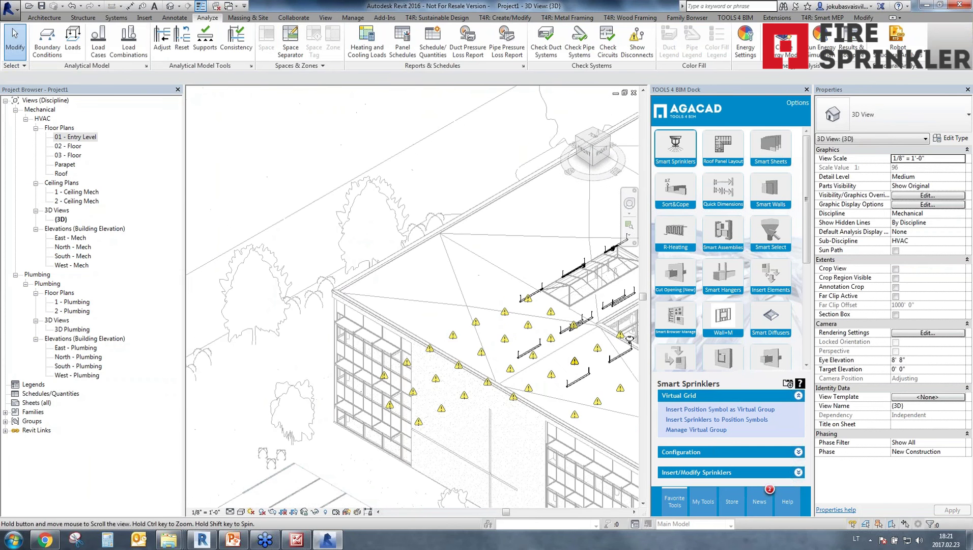
pyautogui.moveTo(636, 367); pyautogui.dragTo(418, 375, button='middle')
pyautogui.scroll(-2, 417, 375)
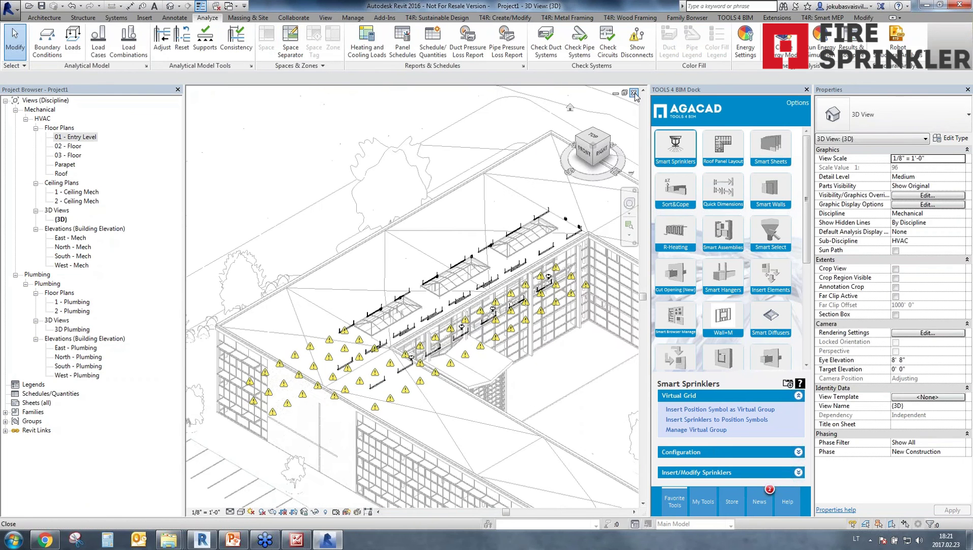
pyautogui.click(635, 92)
pyautogui.moveTo(531, 347); pyautogui.dragTo(445, 374, button='middle')
pyautogui.scroll(-2, 502, 373)
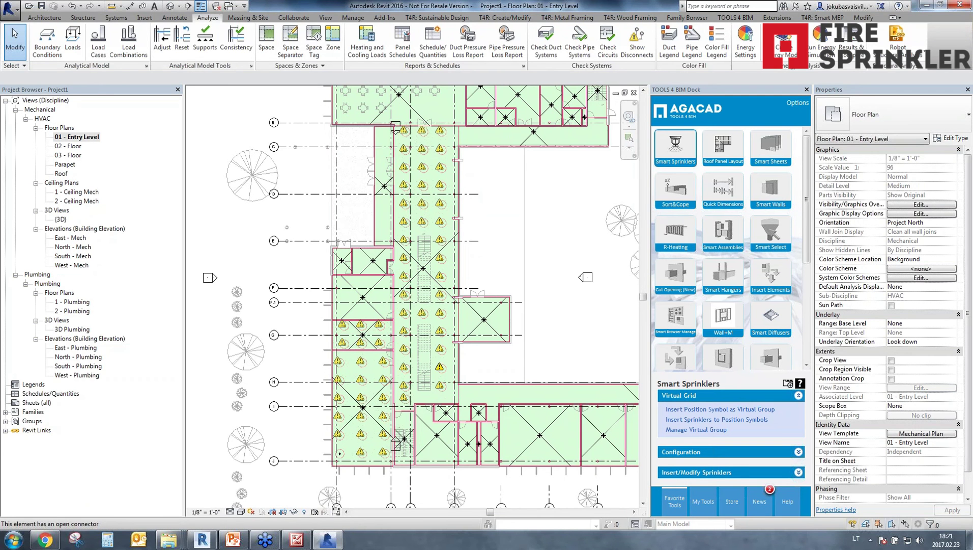
# Step: Duplicate the Standard pipe type twice to get Standard 2 and Standard 3 among the project's pipe types
pyautogui.click(5, 412)
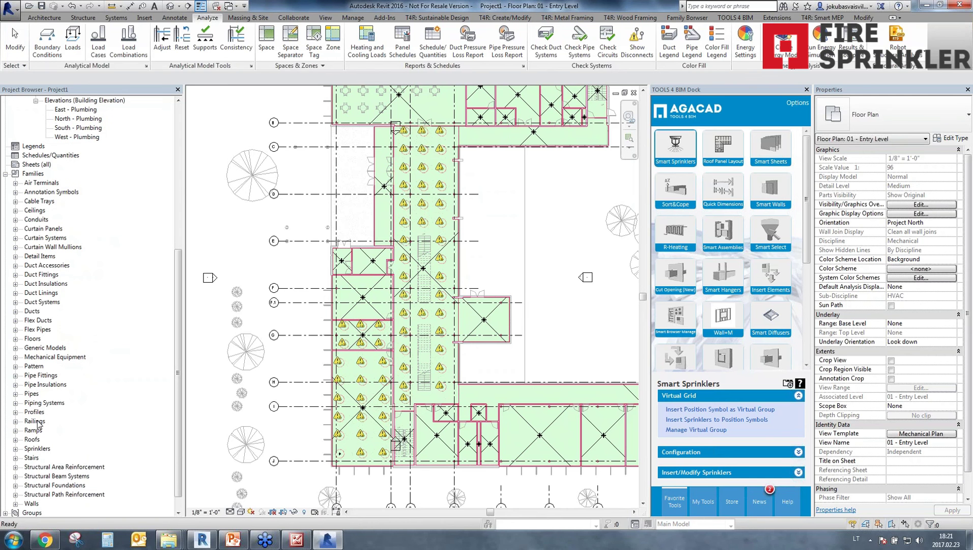
pyautogui.click(30, 394)
pyautogui.click(15, 394)
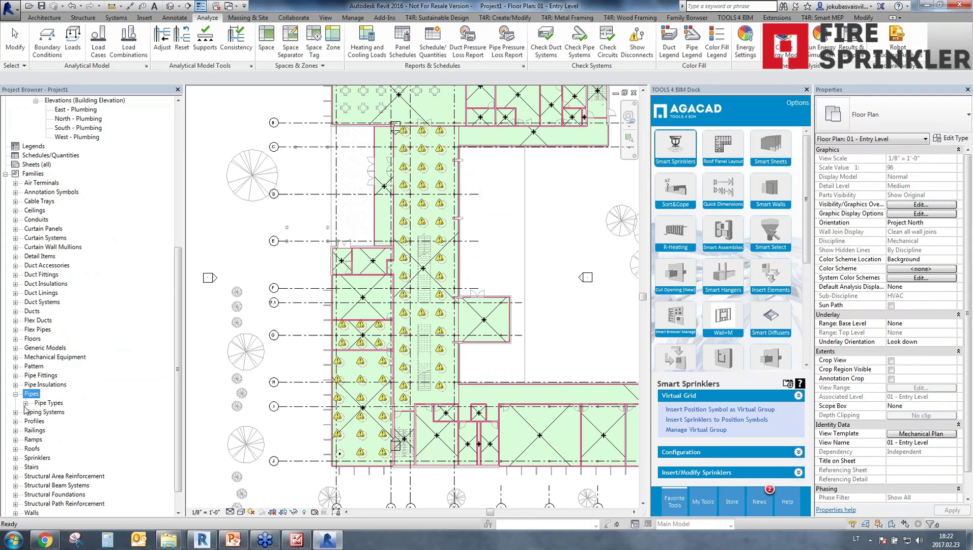
pyautogui.click(25, 404)
pyautogui.click(55, 421)
pyautogui.rightClick(54, 420)
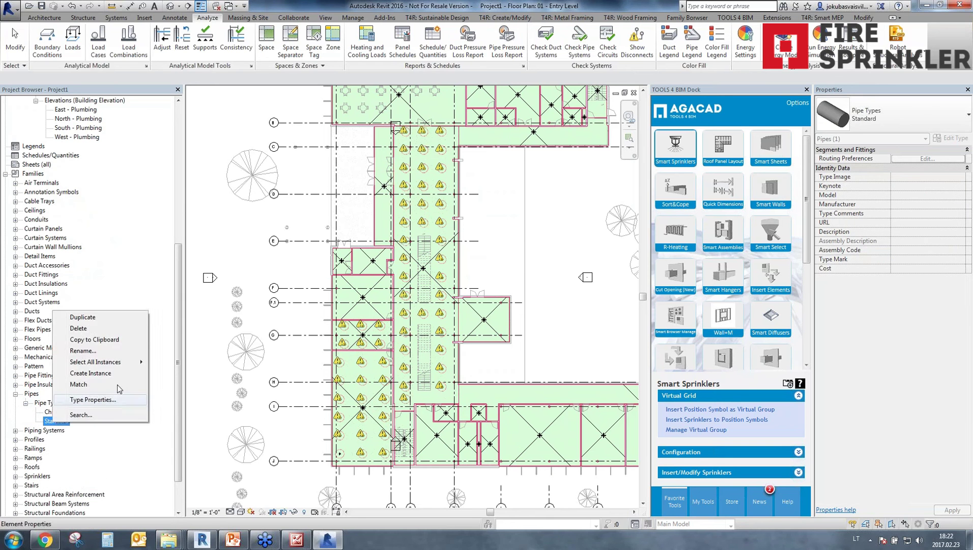
pyautogui.click(101, 322)
pyautogui.rightClick(61, 430)
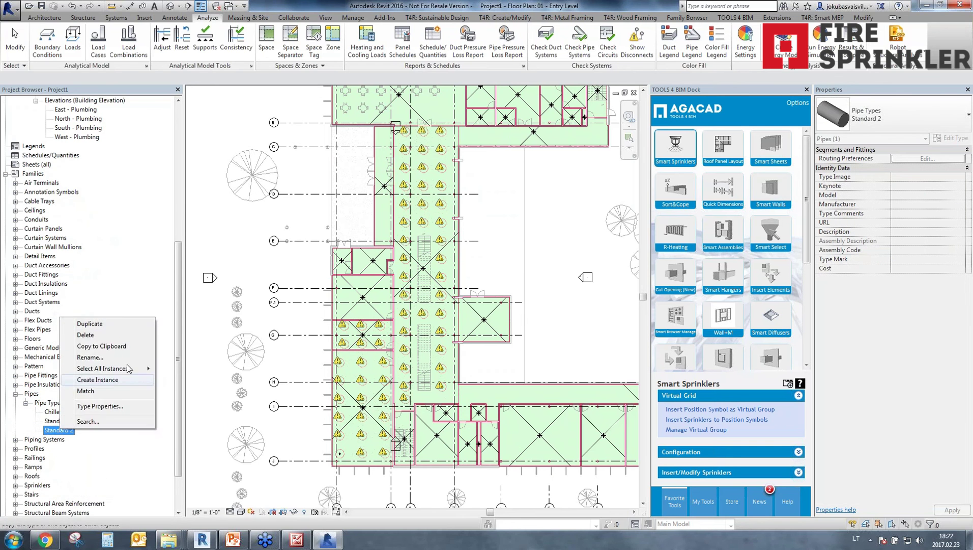
pyautogui.click(111, 323)
pyautogui.click(61, 421)
pyautogui.rightClick(63, 422)
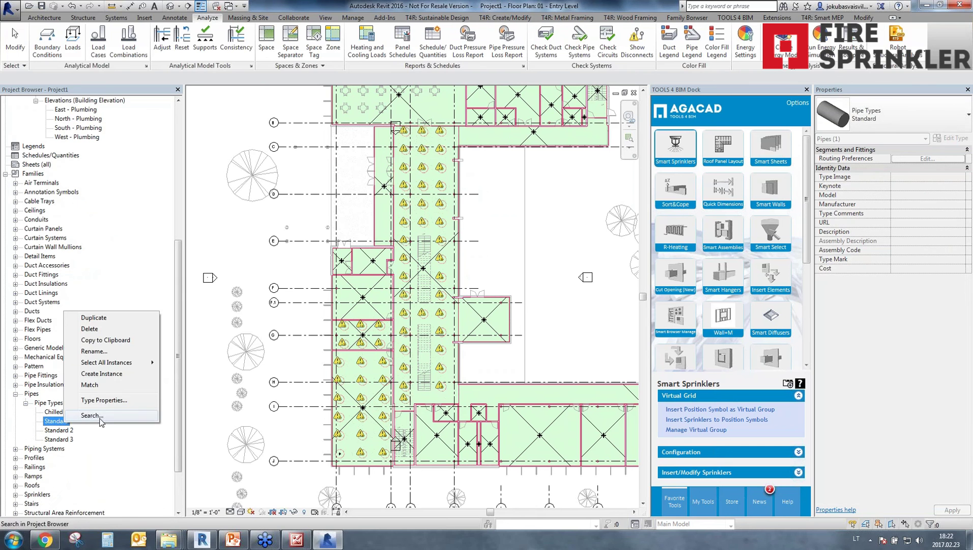
pyautogui.click(110, 353)
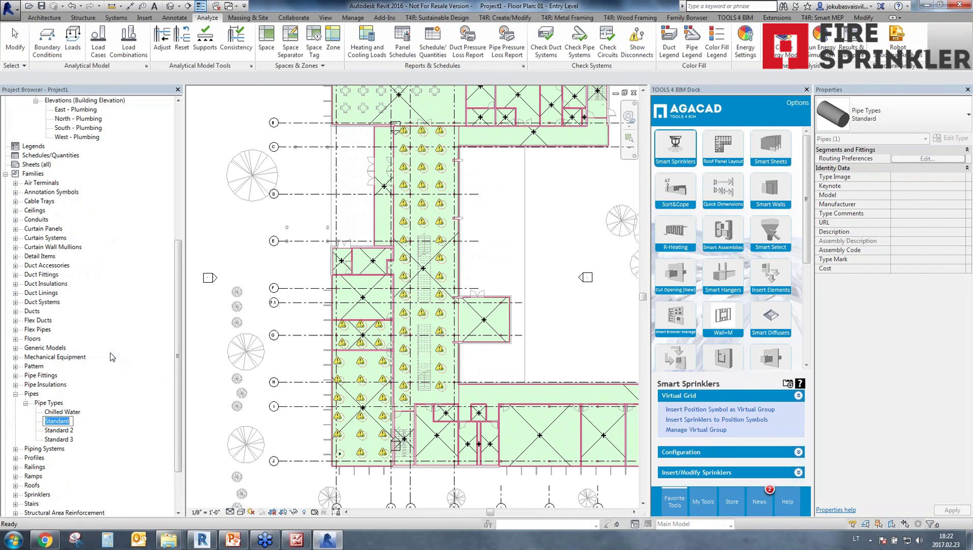
pyautogui.press('Return')
pyautogui.click(885, 115)
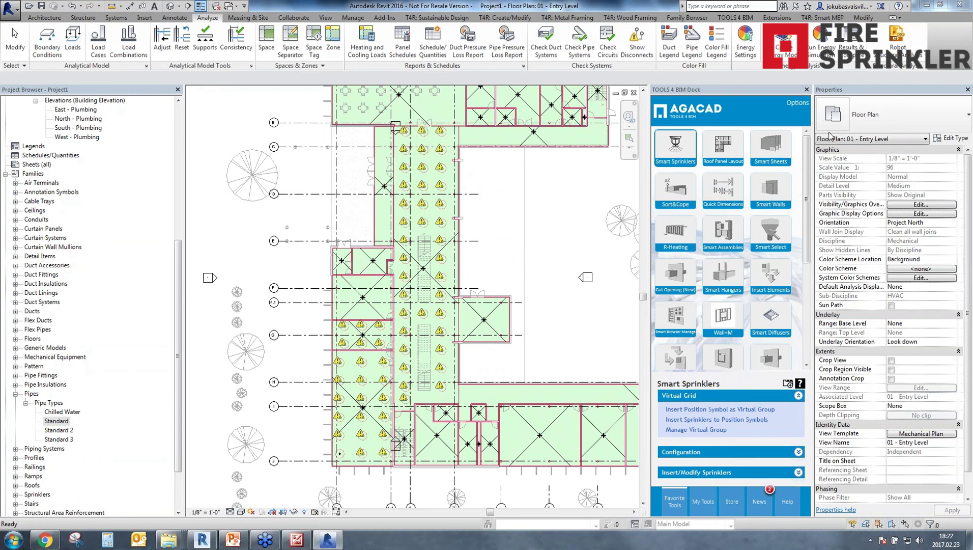
pyautogui.click(851, 154)
pyautogui.moveTo(544, 224); pyautogui.dragTo(573, 223)
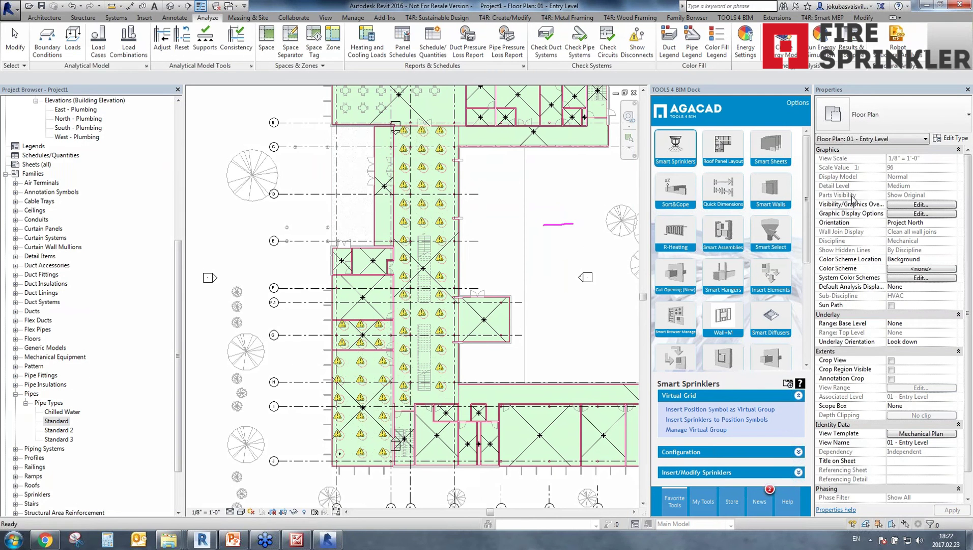
pyautogui.moveTo(496, 230); pyautogui.dragTo(568, 236)
pyautogui.moveTo(487, 221); pyautogui.dragTo(597, 223)
pyautogui.moveTo(603, 175)
pyautogui.mouseDown()
pyautogui.moveTo(604, 283)
pyautogui.moveTo(611, 173)
pyautogui.moveTo(597, 268)
pyautogui.mouseUp()
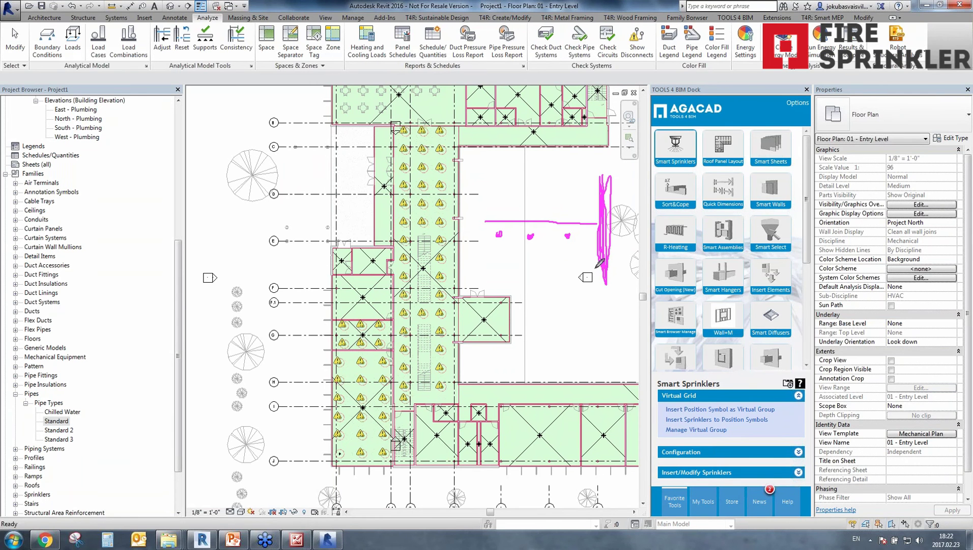
pyautogui.moveTo(499, 222)
pyautogui.mouseDown()
pyautogui.moveTo(499, 234)
pyautogui.moveTo(567, 235)
pyautogui.mouseUp()
pyautogui.moveTo(485, 229); pyautogui.dragTo(487, 234)
pyautogui.moveTo(511, 209); pyautogui.dragTo(521, 218)
pyautogui.moveTo(621, 191)
pyautogui.mouseDown()
pyautogui.moveTo(621, 208)
pyautogui.moveTo(636, 196)
pyautogui.moveTo(622, 208)
pyautogui.mouseUp()
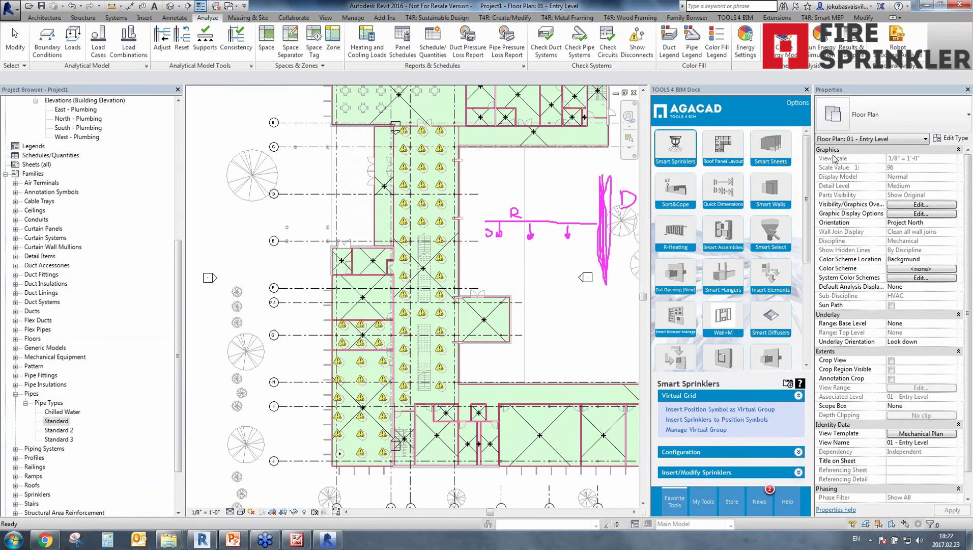
pyautogui.press('Escape')
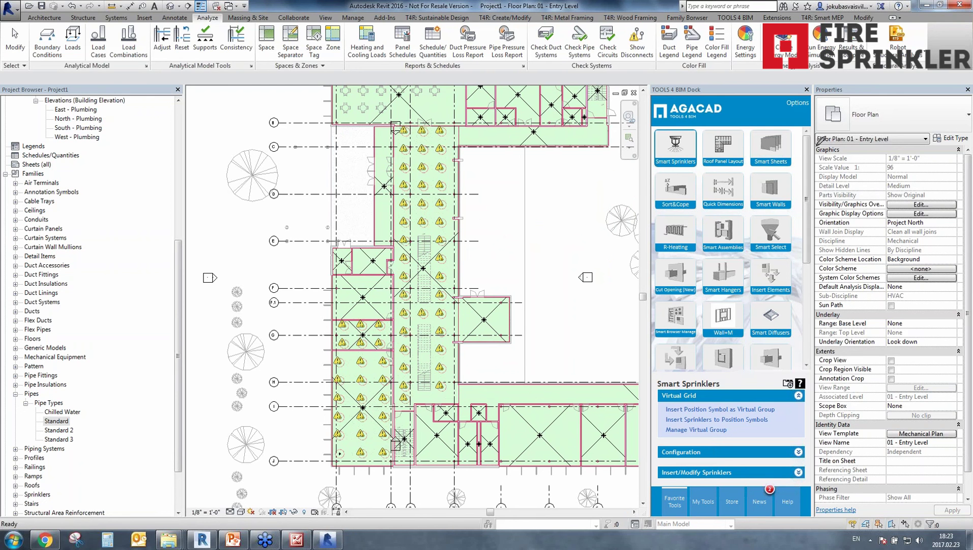
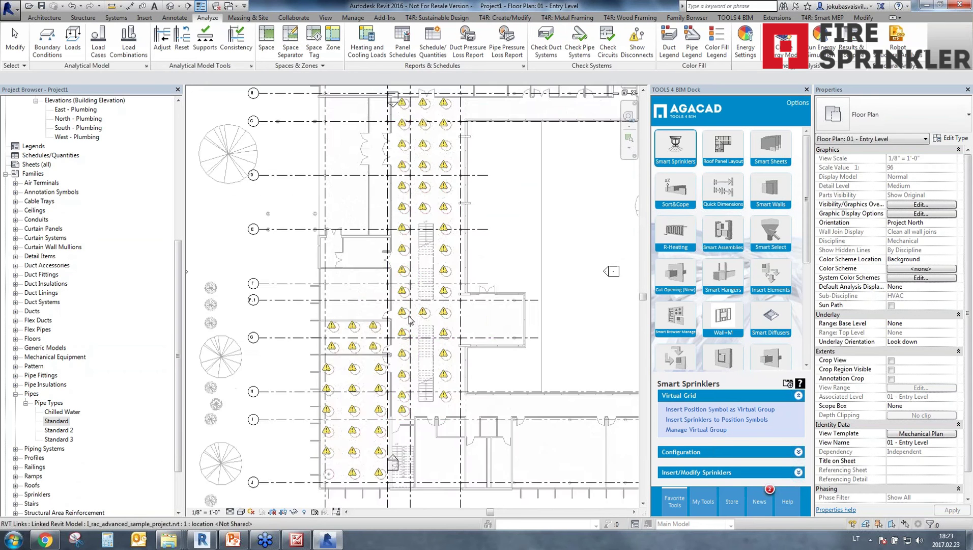
# Step: Inspect the properties of a pendant position mark in the long lobby between grids F.1 and G
pyautogui.scroll(5, 421, 327)
pyautogui.click(383, 300)
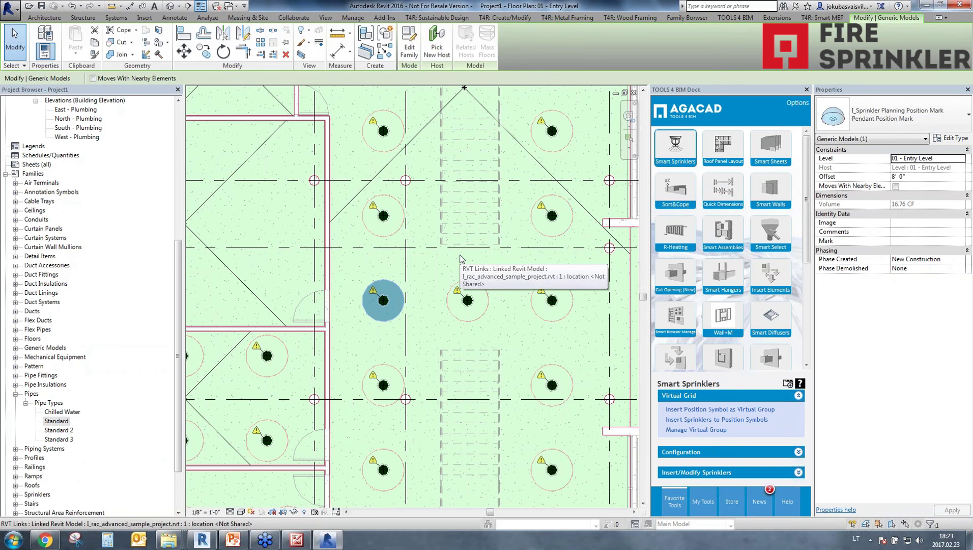
pyautogui.press('Escape')
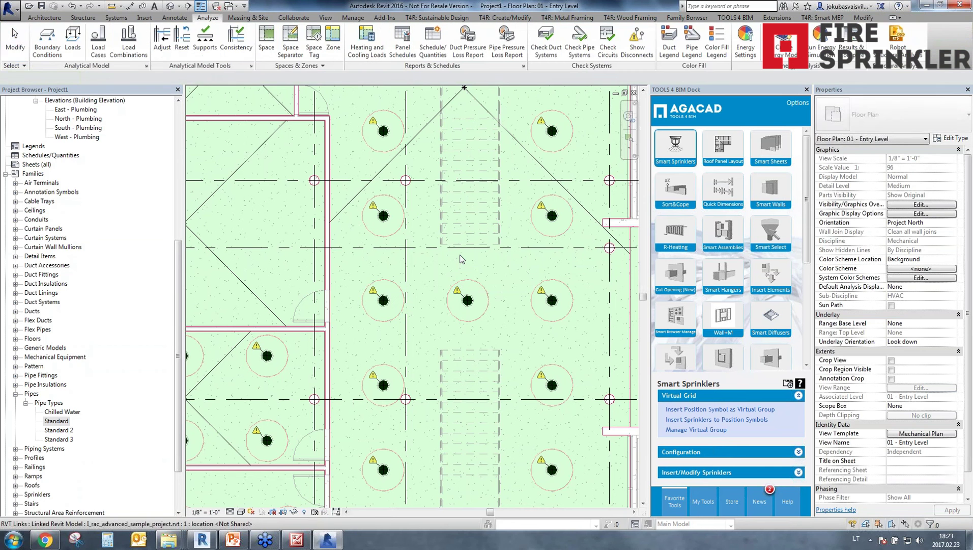
pyautogui.scroll(-5, 460, 259)
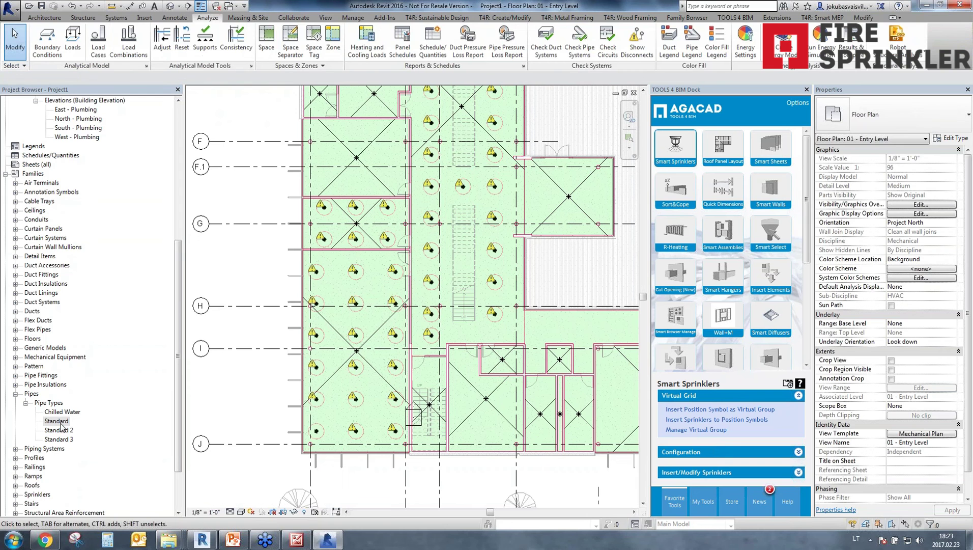
# Step: Rename the Standard pipe type as Sprinkler Pipe
pyautogui.click(60, 423)
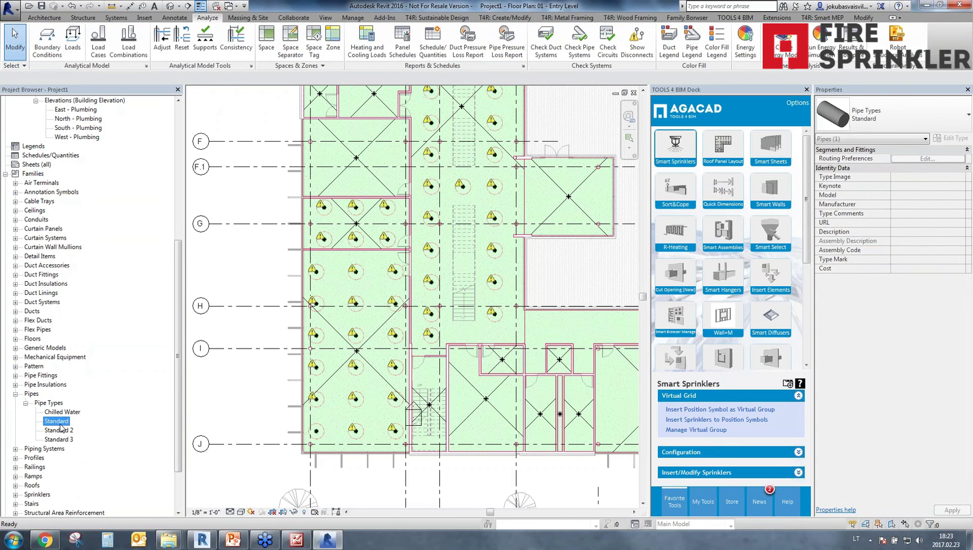
pyautogui.rightClick(58, 425)
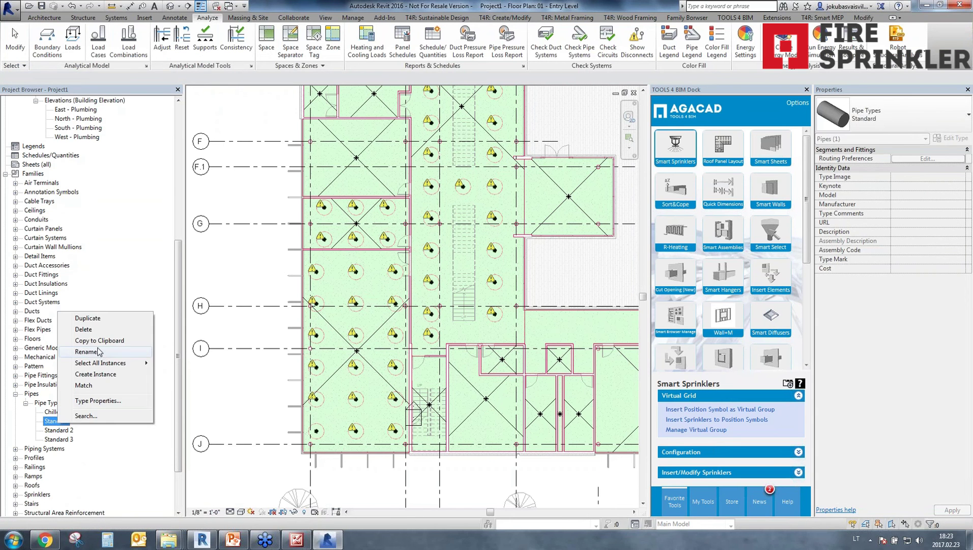
pyautogui.click(88, 352)
pyautogui.write('S')
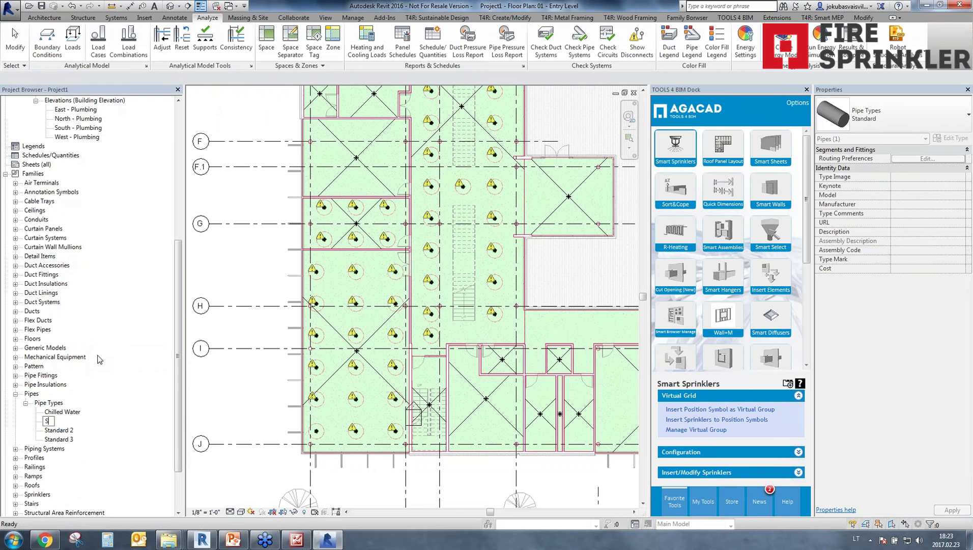
pyautogui.write('prinkler Pipe')
pyautogui.press('Return')
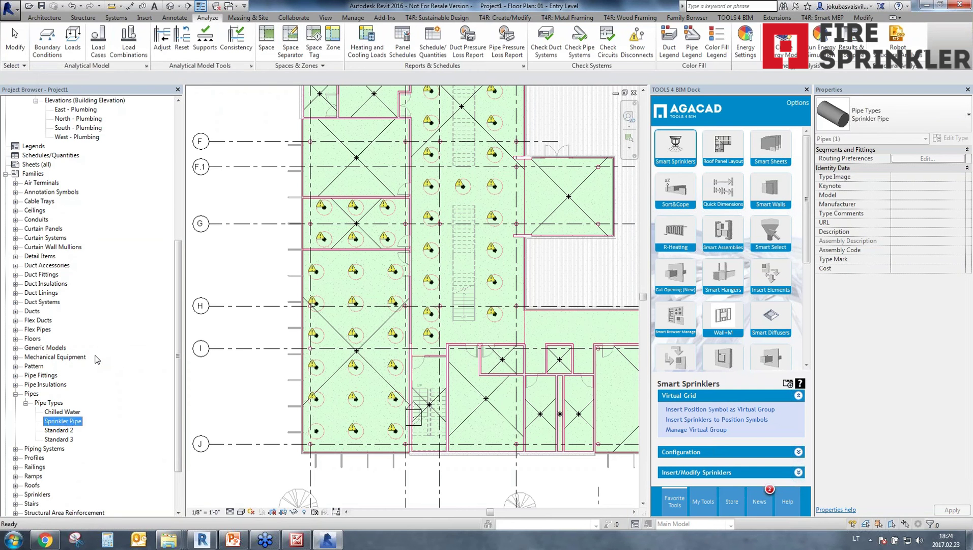
# Step: Rename the Standard 2 pipe type as Range Pipe
pyautogui.rightClick(56, 430)
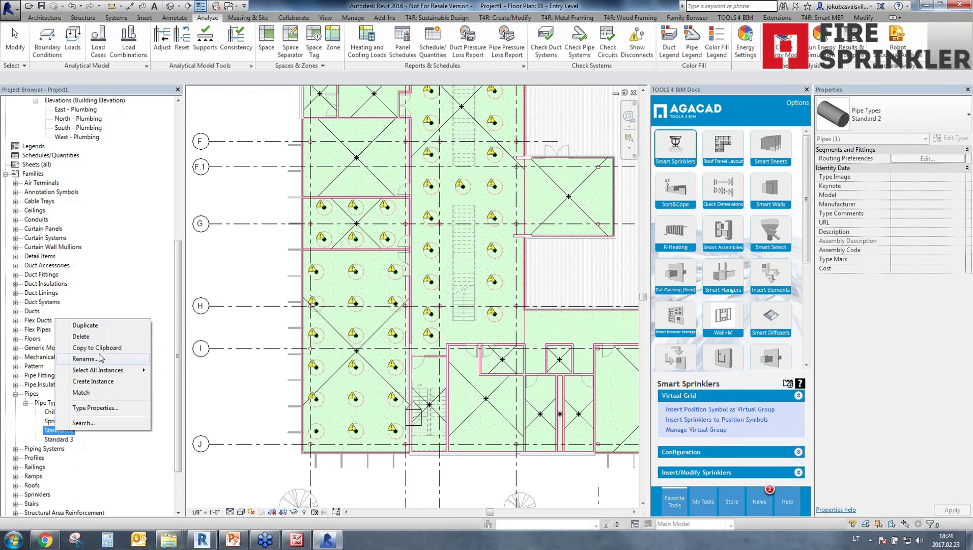
pyautogui.click(101, 358)
pyautogui.write('Range Pipe')
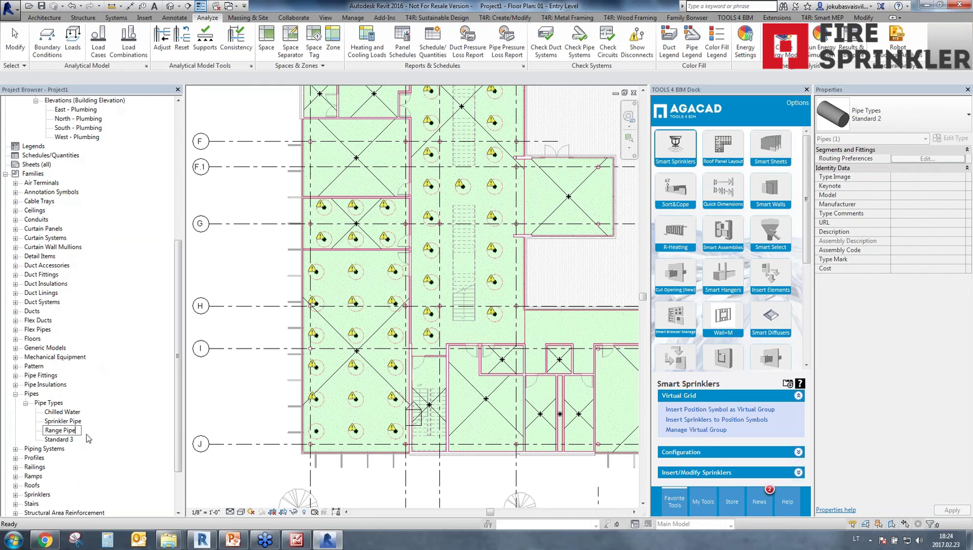
# Step: Rename the Standard 3 pipe type as Distribution Pipe
pyautogui.click(58, 440)
pyautogui.rightClick(59, 439)
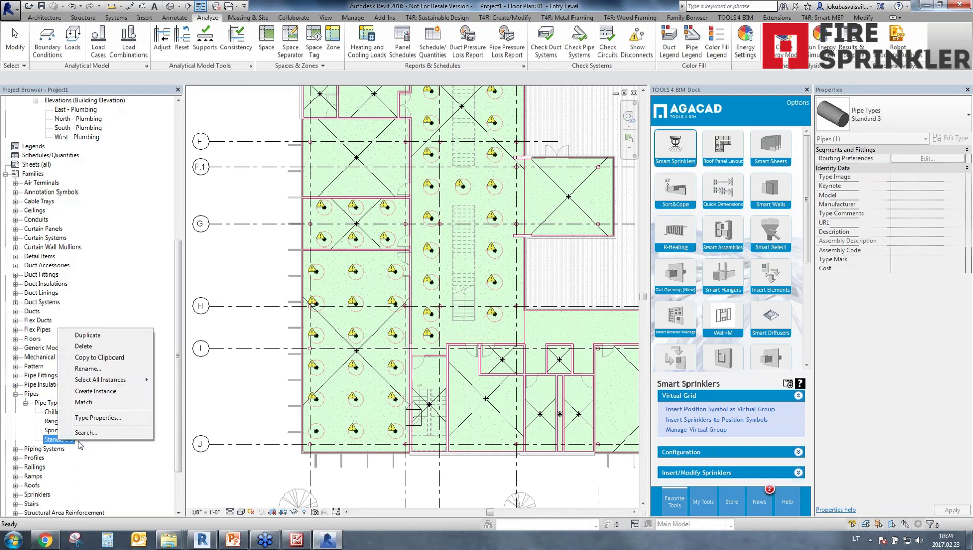
pyautogui.click(125, 369)
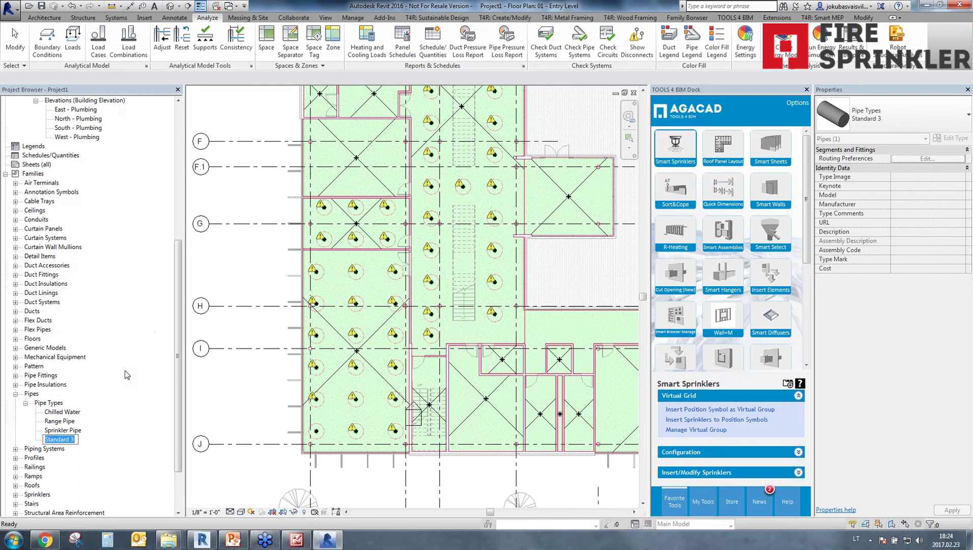
pyautogui.write('Distribution Pipe')
pyautogui.press('Return')
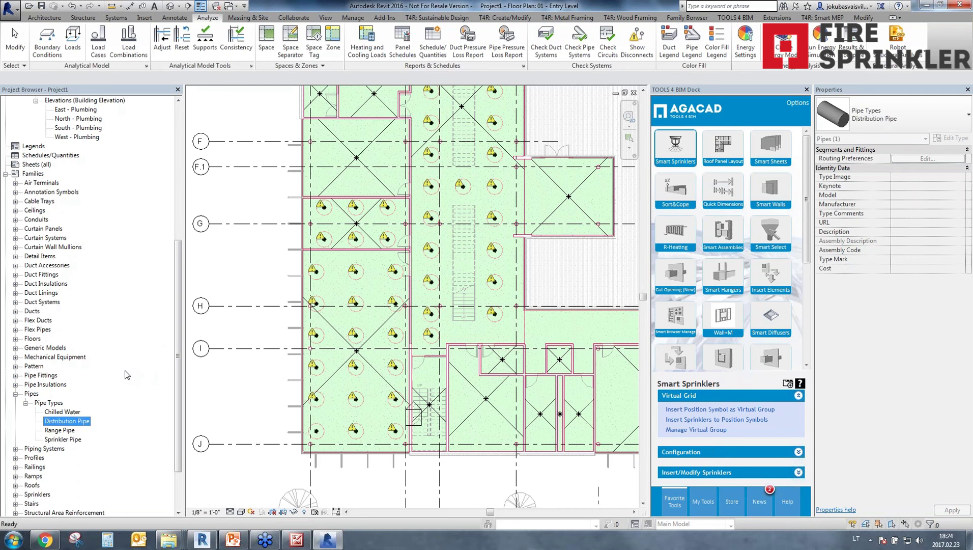
# Step: Review the Sprinkler Pipe, Range Pipe and Distribution Pipe types and the floor plan area around the sprinklers
pyautogui.click(65, 442)
pyautogui.click(63, 432)
pyautogui.click(66, 424)
pyautogui.click(502, 227)
pyautogui.scroll(-2, 506, 298)
pyautogui.moveTo(506, 298); pyautogui.dragTo(432, 368, button='middle')
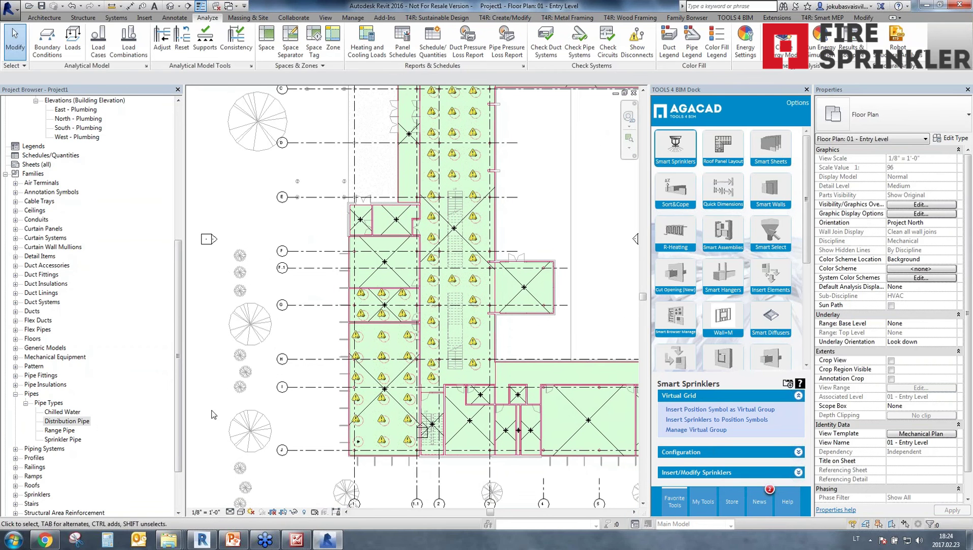
# Step: Start placing a pipe of the Distribution Pipe type and examine that type's routing preferences
pyautogui.moveTo(57, 423); pyautogui.dragTo(224, 397)
pyautogui.moveTo(474, 204); pyautogui.dragTo(469, 273, button='middle')
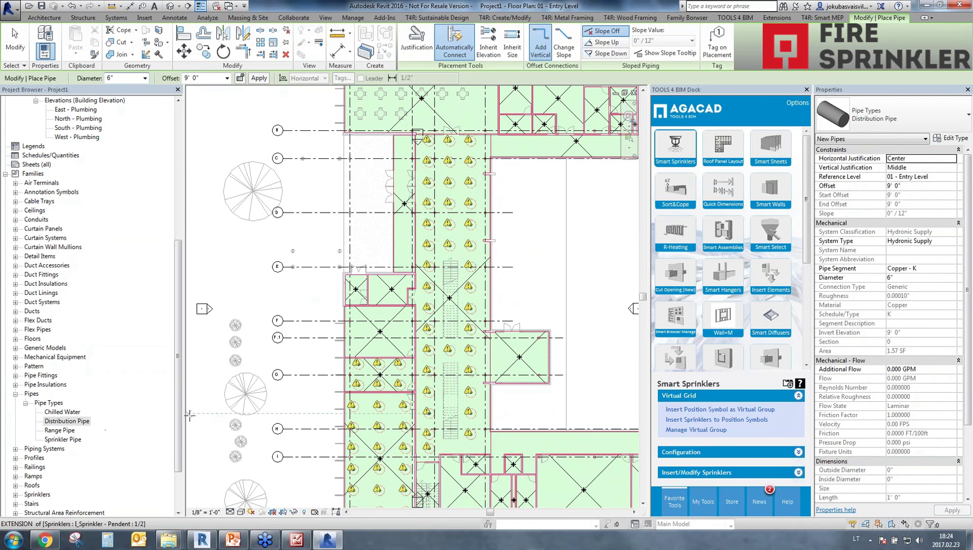
pyautogui.click(946, 138)
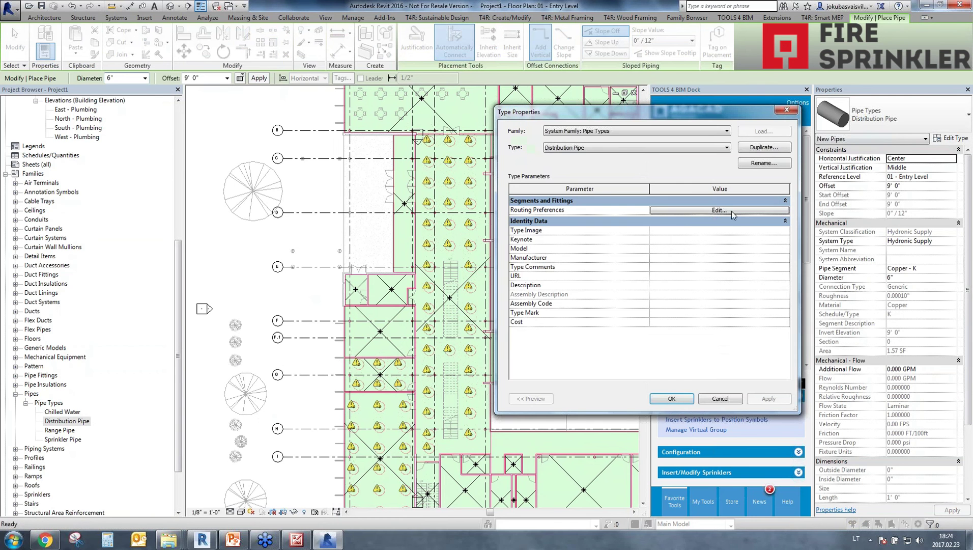
pyautogui.click(711, 211)
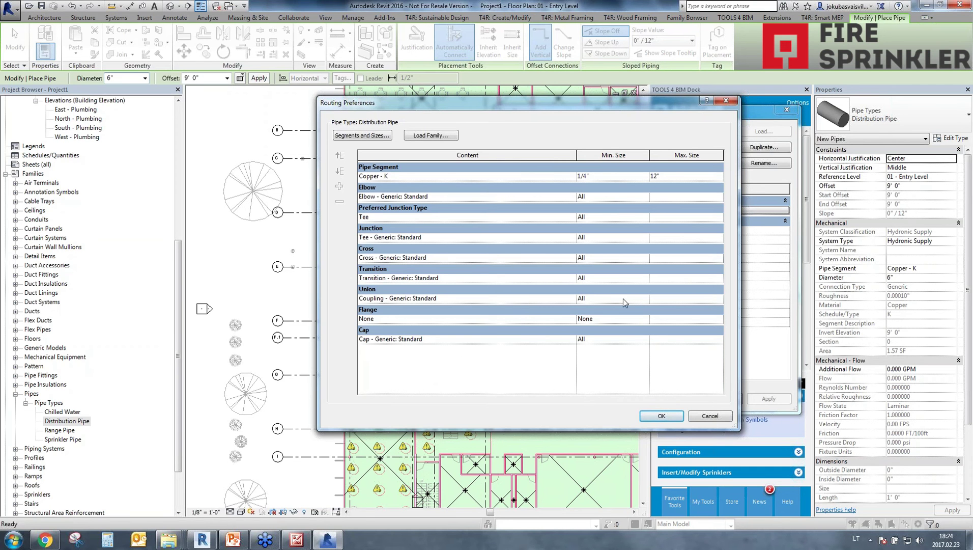
pyautogui.click(726, 101)
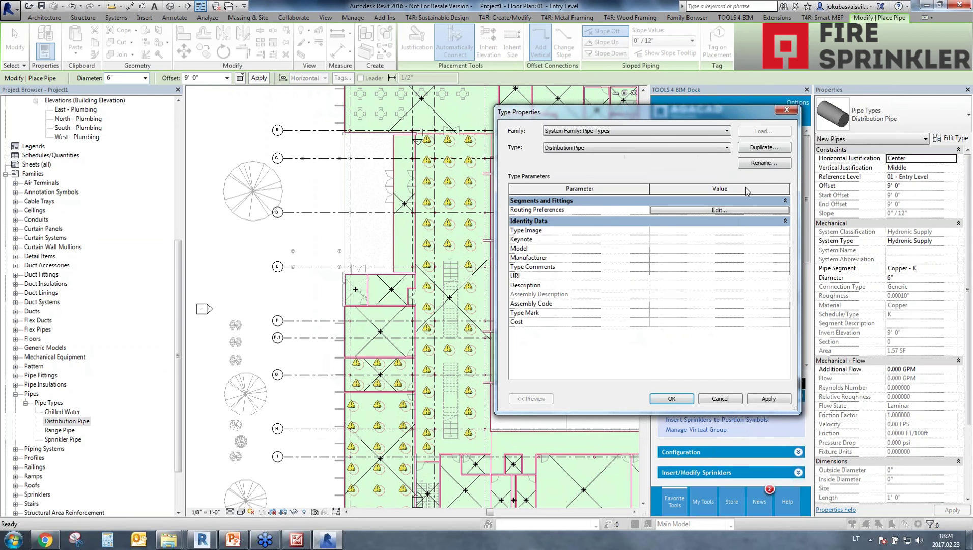
# Step: Close the Distribution Pipe type properties, leave pipe placement and return to the pipe types among the project's families
pyautogui.click(787, 109)
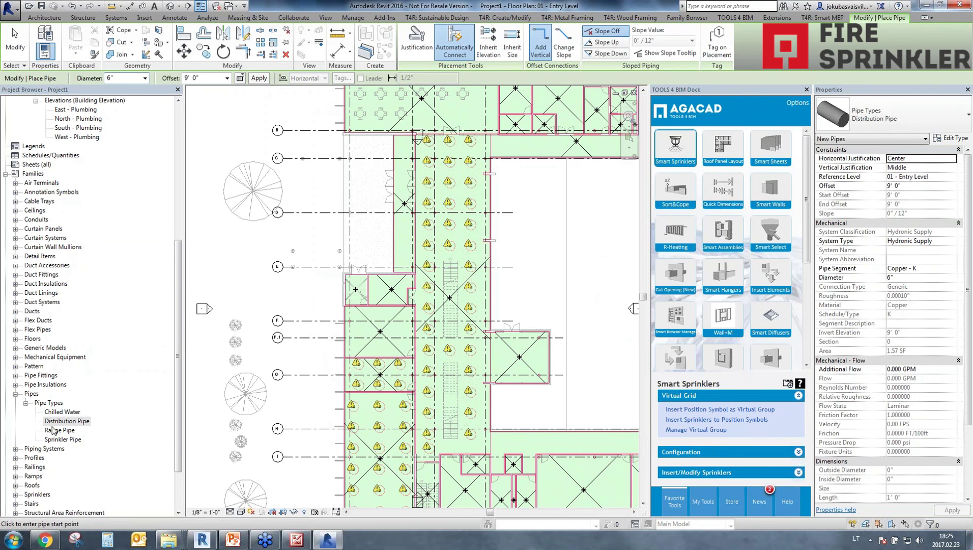
pyautogui.click(73, 426)
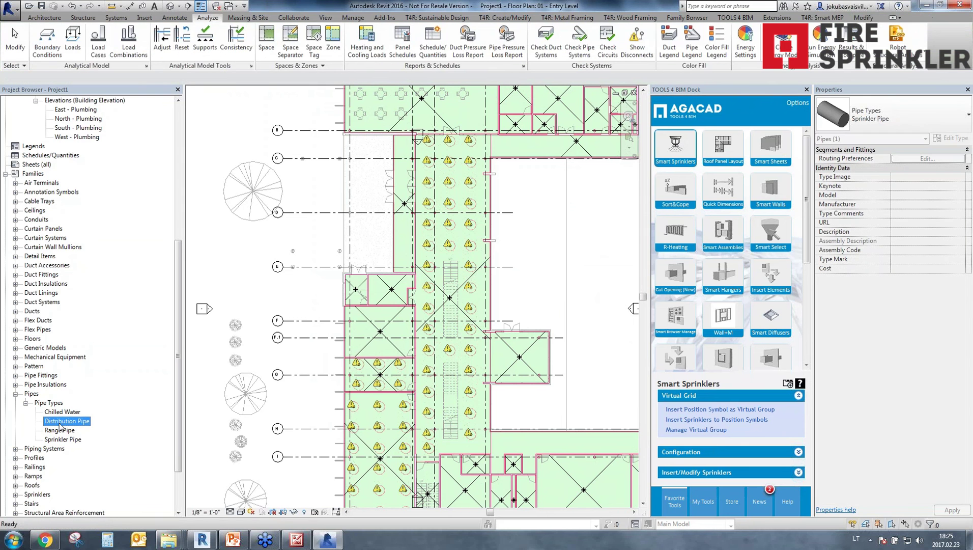
pyautogui.click(60, 431)
pyautogui.click(62, 422)
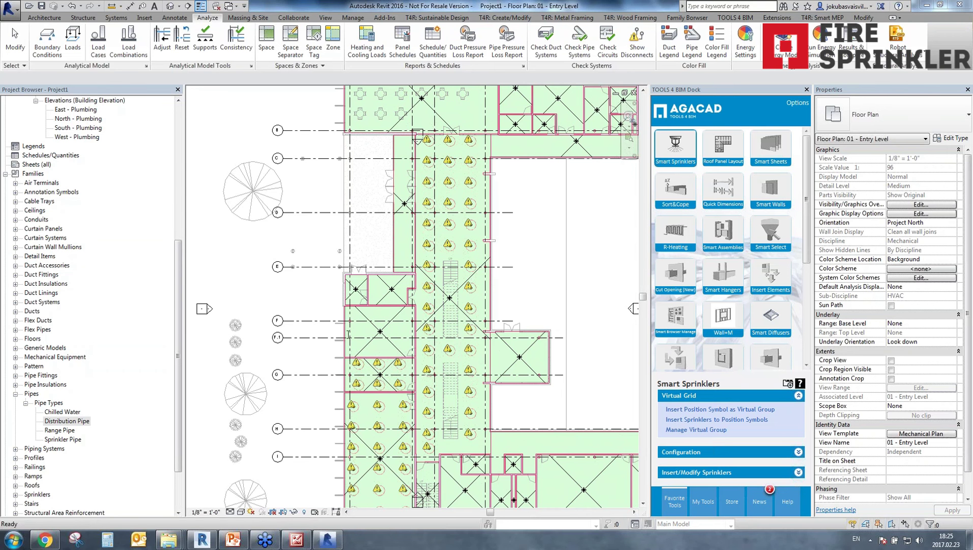
# Step: Switch to the PowerPoint presentation to show its closing slide, then return to the Revit entry level floor plan
pyautogui.click(244, 539)
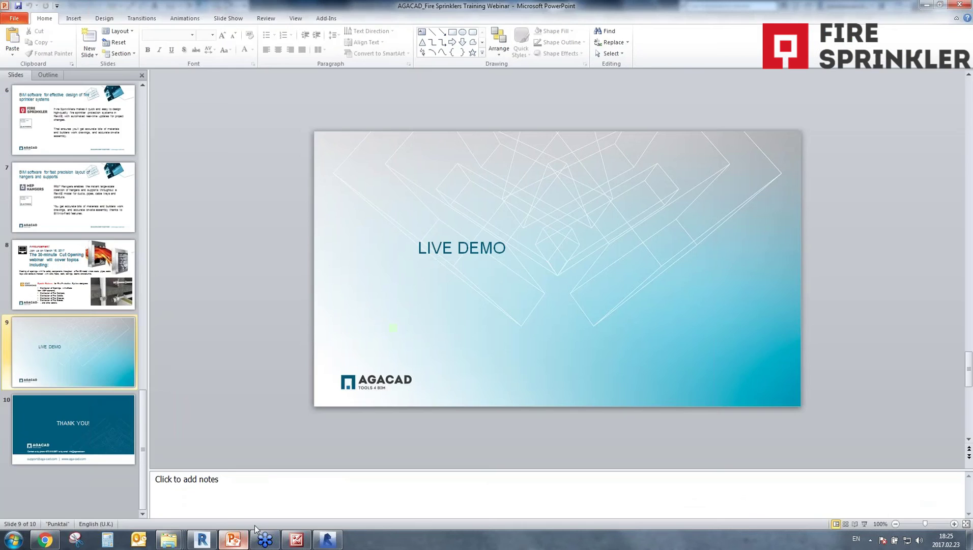
pyautogui.click(91, 443)
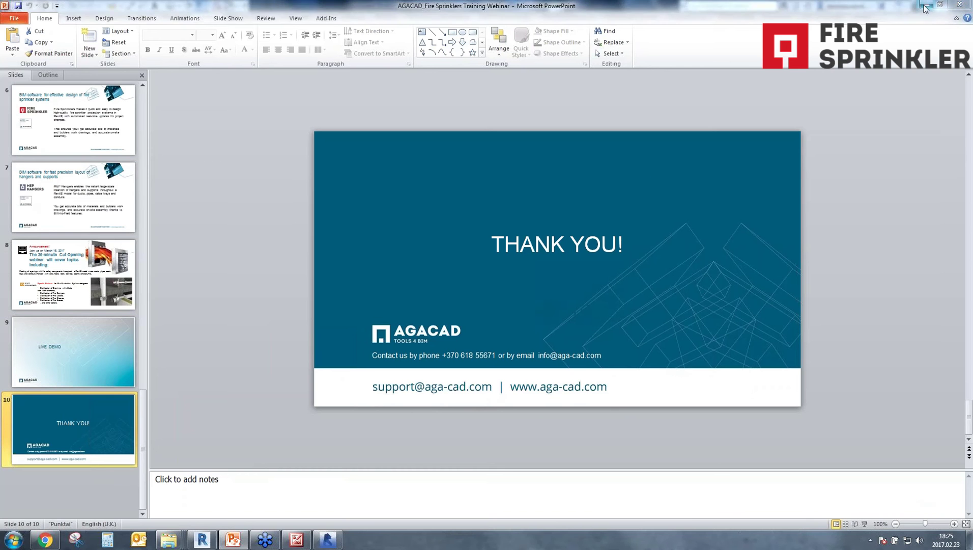
pyautogui.hotkey('alt', 'Tab')
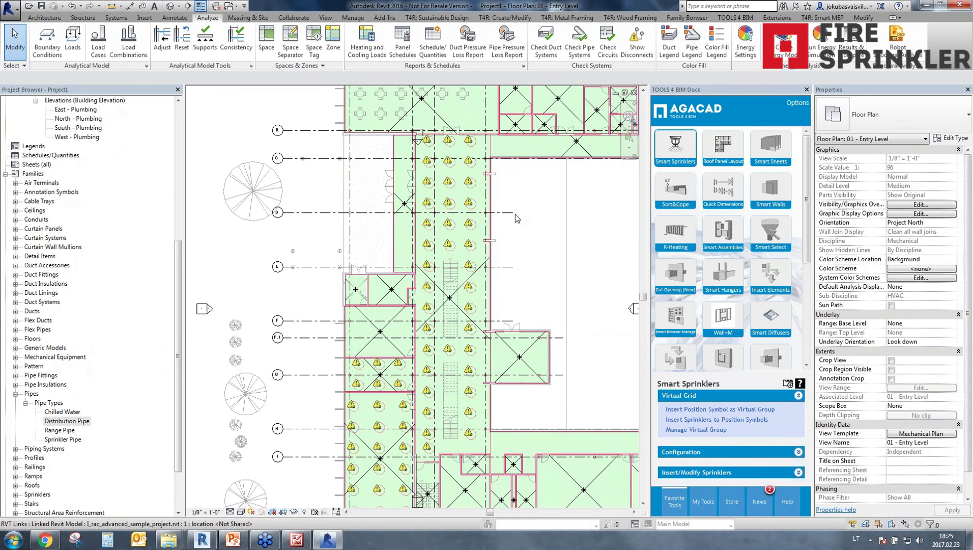
pyautogui.moveTo(514, 213); pyautogui.dragTo(519, 190, button='middle')
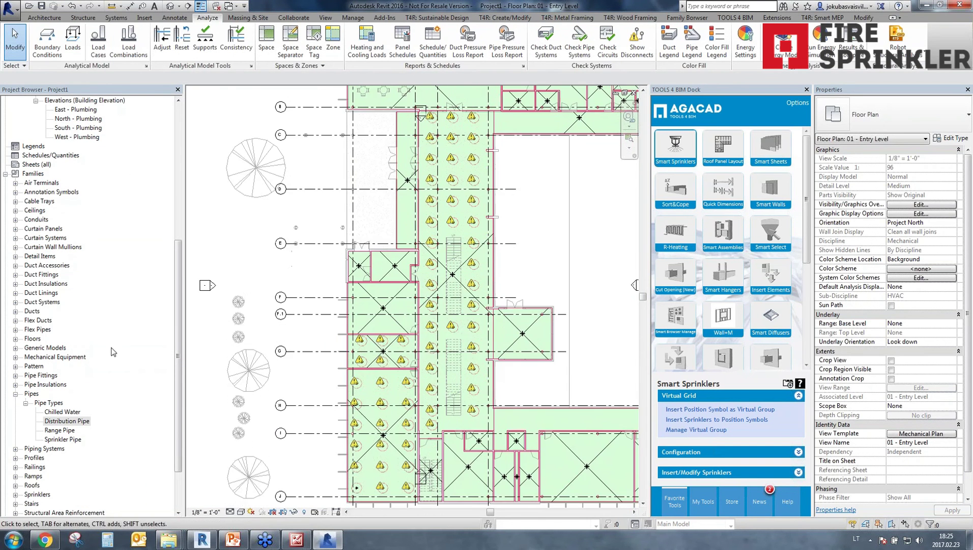
# Step: Draw a 6" Distribution Pipe run at 9' 0" offset along the sprinkler corridor and into the room between grids H and J
pyautogui.moveTo(67, 423); pyautogui.dragTo(275, 346)
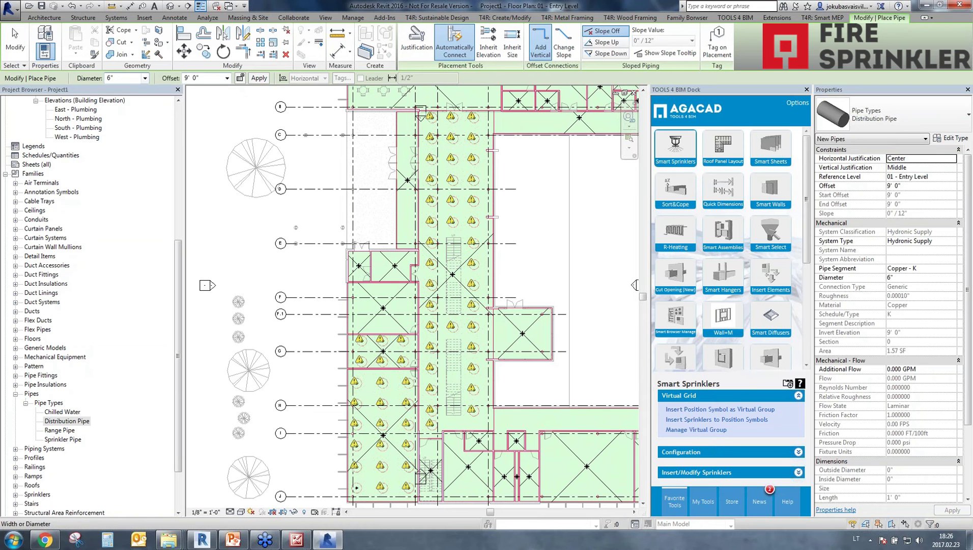
pyautogui.click(145, 78)
pyautogui.click(145, 78)
pyautogui.click(533, 125)
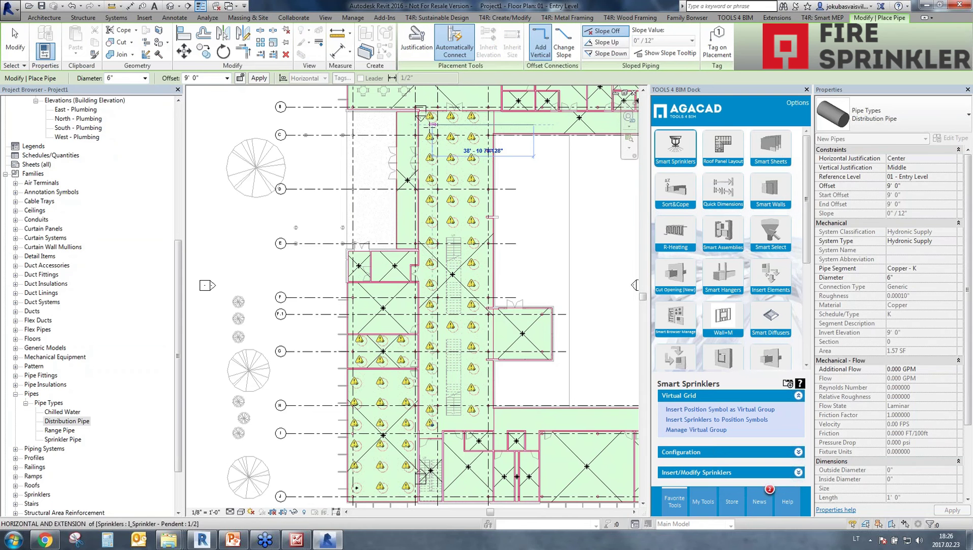
pyautogui.scroll(3, 432, 125)
pyautogui.moveTo(436, 456); pyautogui.dragTo(428, 209, button='middle')
pyautogui.moveTo(428, 411); pyautogui.dragTo(434, 357, button='middle')
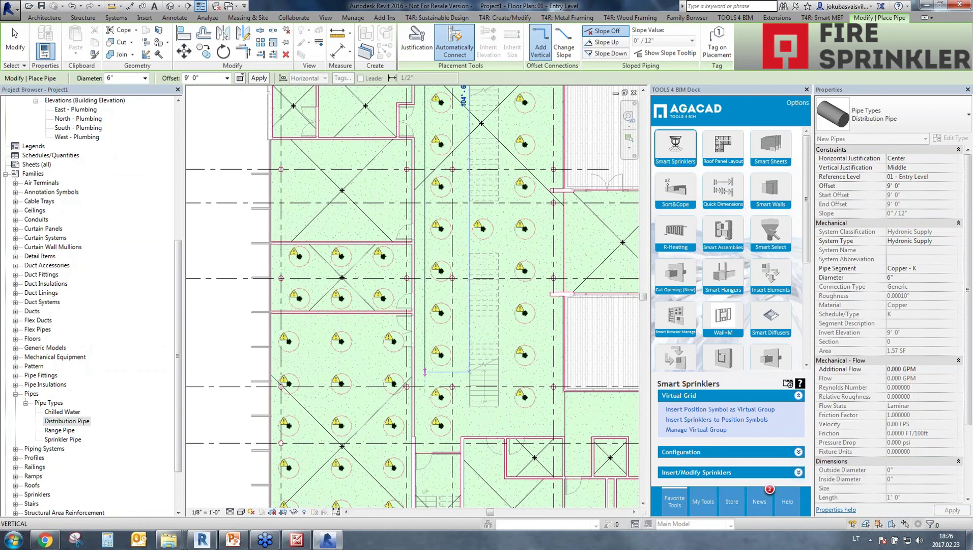
pyautogui.click(373, 370)
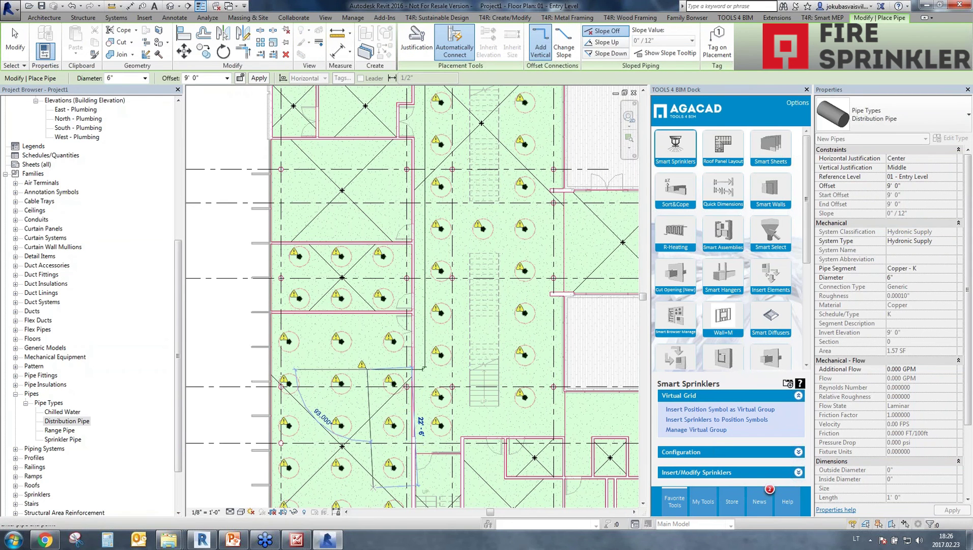
pyautogui.moveTo(425, 441); pyautogui.dragTo(421, 279, button='middle')
pyautogui.click(372, 417)
pyautogui.scroll(5, 369, 416)
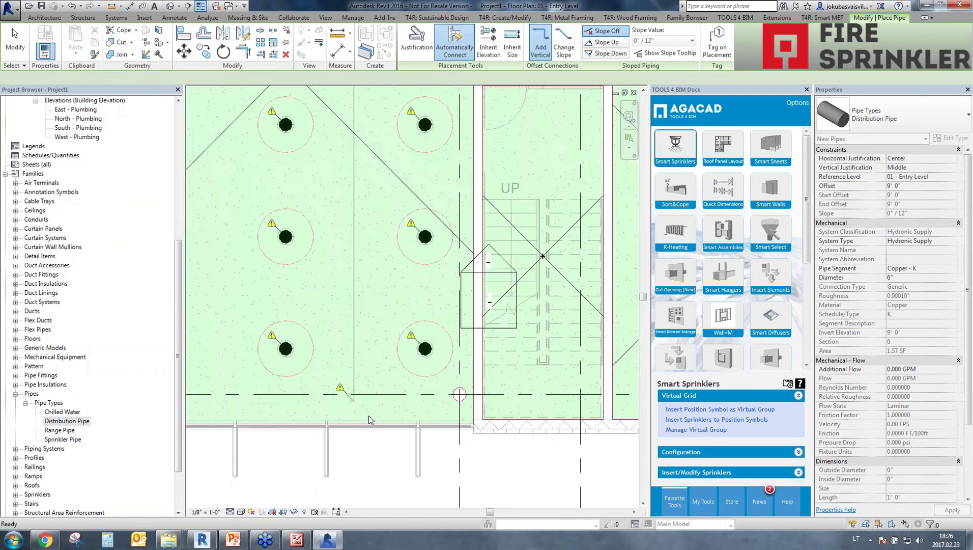
# Step: Cap the open end of the distribution pipe near grid line J
pyautogui.press('Escape')
pyautogui.press('Escape')
pyautogui.click(349, 381)
pyautogui.click(352, 382)
pyautogui.click(351, 398)
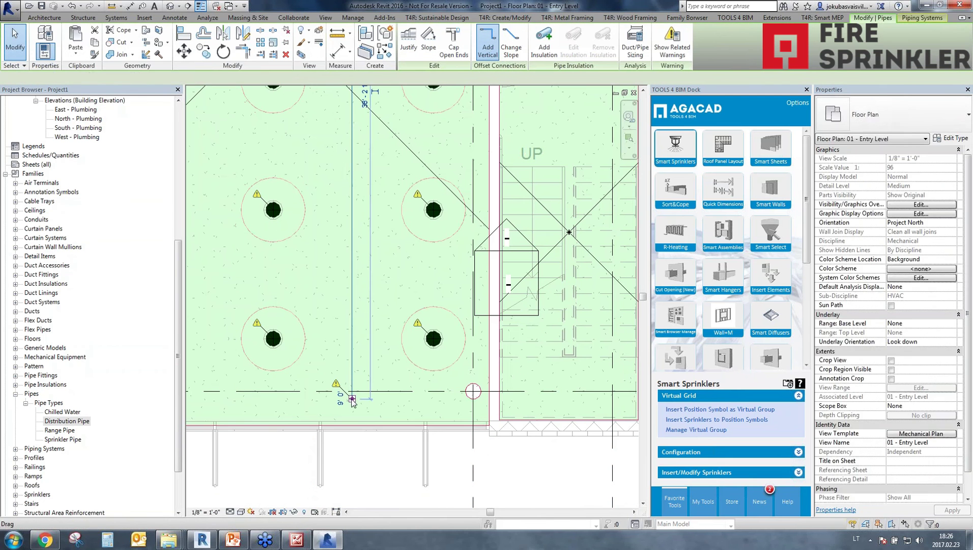
pyautogui.rightClick(351, 399)
pyautogui.click(396, 202)
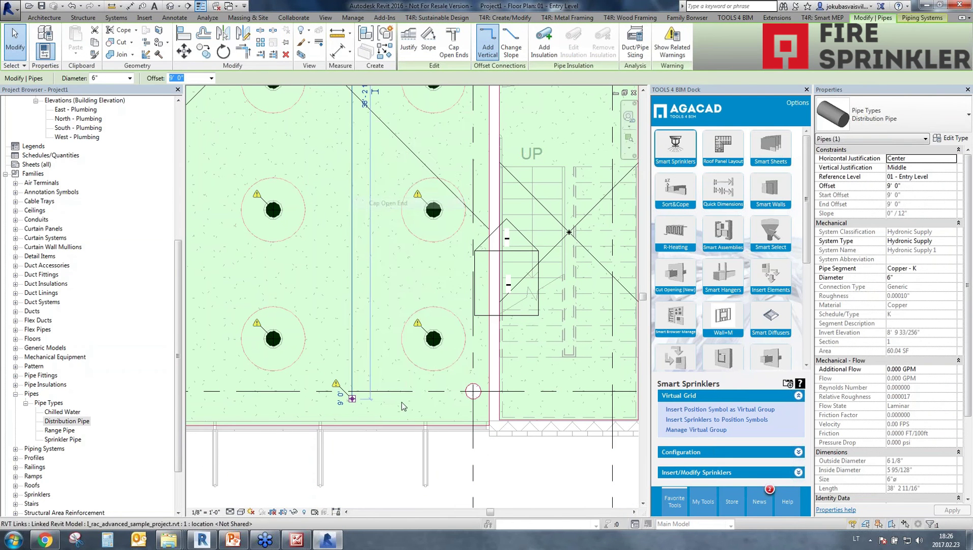
pyautogui.click(399, 406)
pyautogui.scroll(-4, 423, 375)
pyautogui.scroll(-1, 496, 343)
pyautogui.moveTo(497, 342); pyautogui.dragTo(431, 435, button='middle')
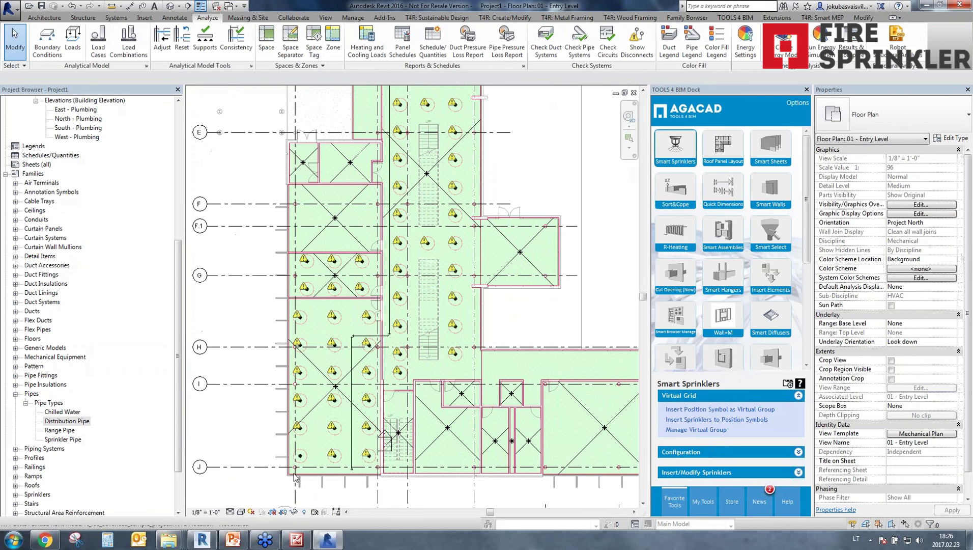
# Step: Set the Detail Level of the Mechanical Plan view template to Fine and check the distribution pipe run on the plan
pyautogui.click(922, 436)
pyautogui.click(541, 233)
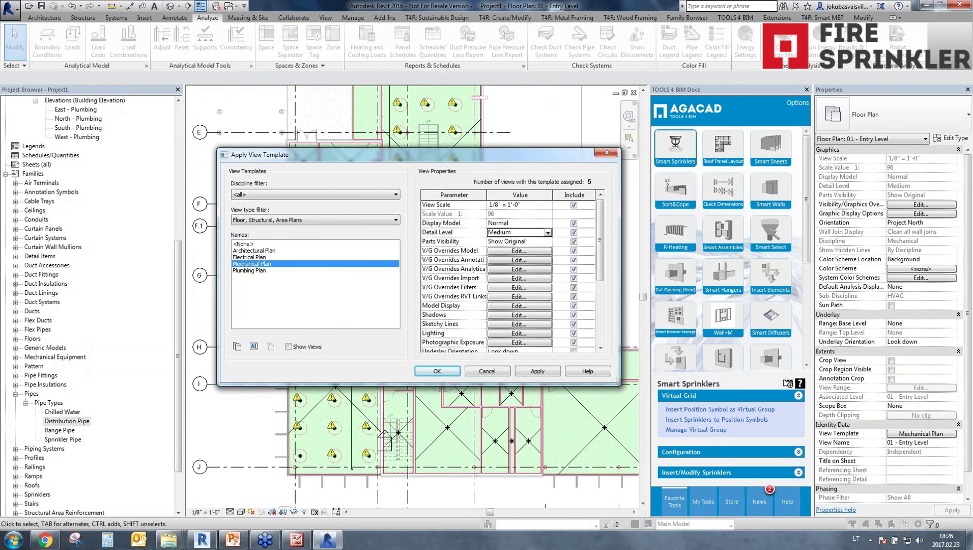
pyautogui.click(547, 232)
pyautogui.click(519, 256)
pyautogui.click(422, 372)
pyautogui.scroll(5, 355, 457)
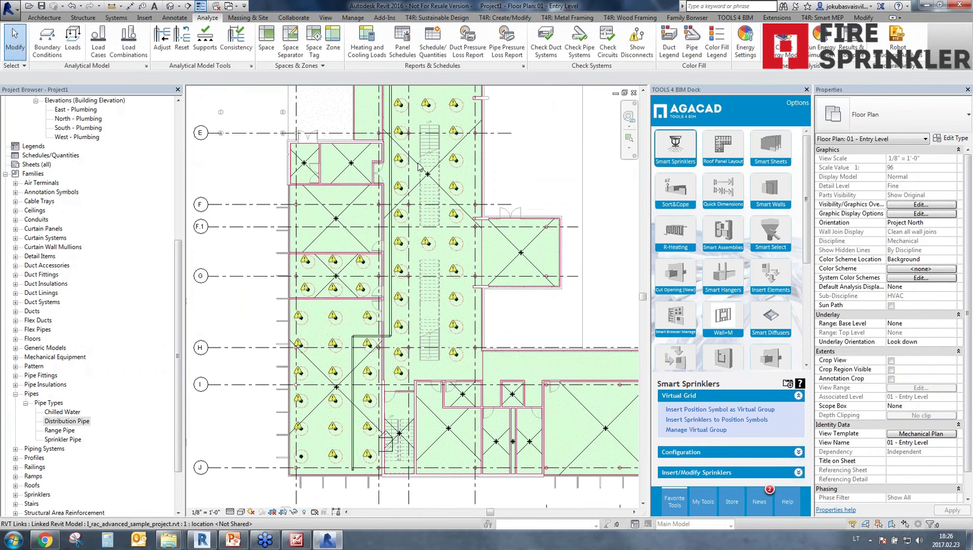
pyautogui.moveTo(355, 457); pyautogui.dragTo(358, 339, button='middle')
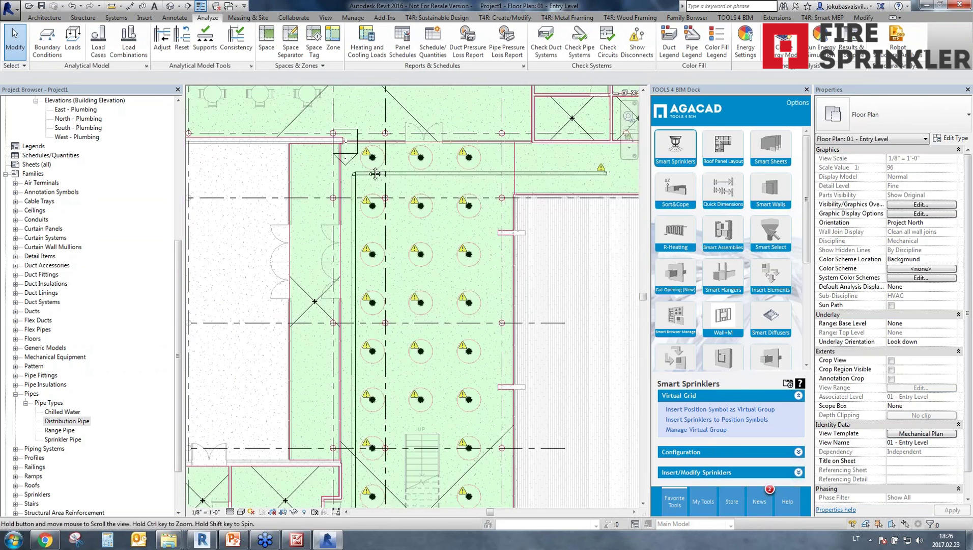
pyautogui.moveTo(357, 438); pyautogui.dragTo(431, 176, button='middle')
pyautogui.moveTo(407, 357); pyautogui.dragTo(441, 277, button='middle')
pyautogui.moveTo(449, 421); pyautogui.dragTo(456, 382, button='middle')
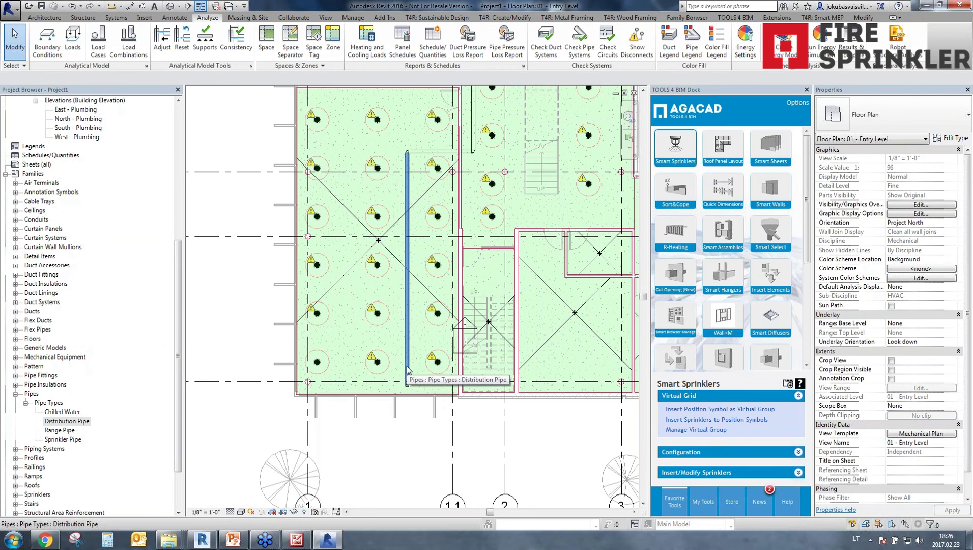
# Step: Open the Sprinkler Pipe Routing Configuration and choose the straight vertical connection scheme without offsets for pendant sprinklers
pyautogui.click(677, 455)
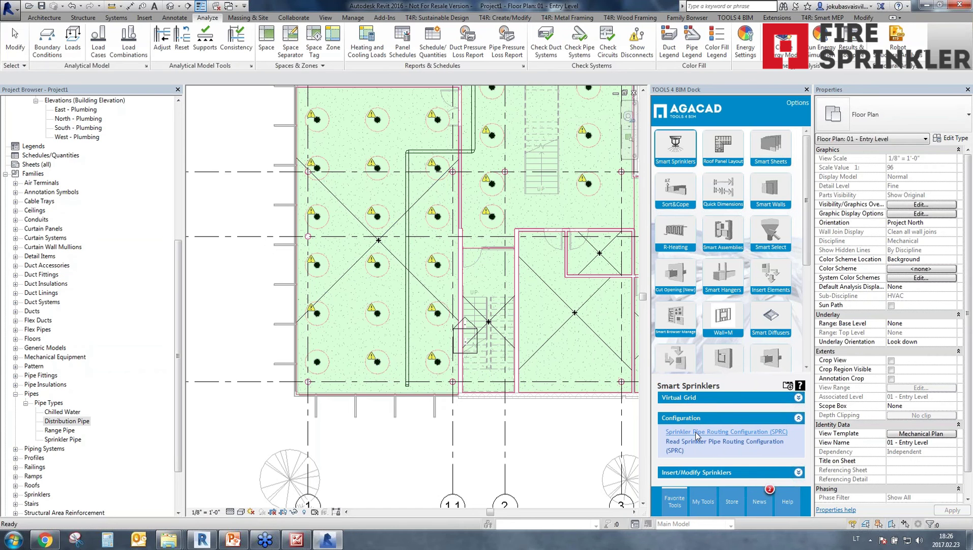
pyautogui.click(697, 433)
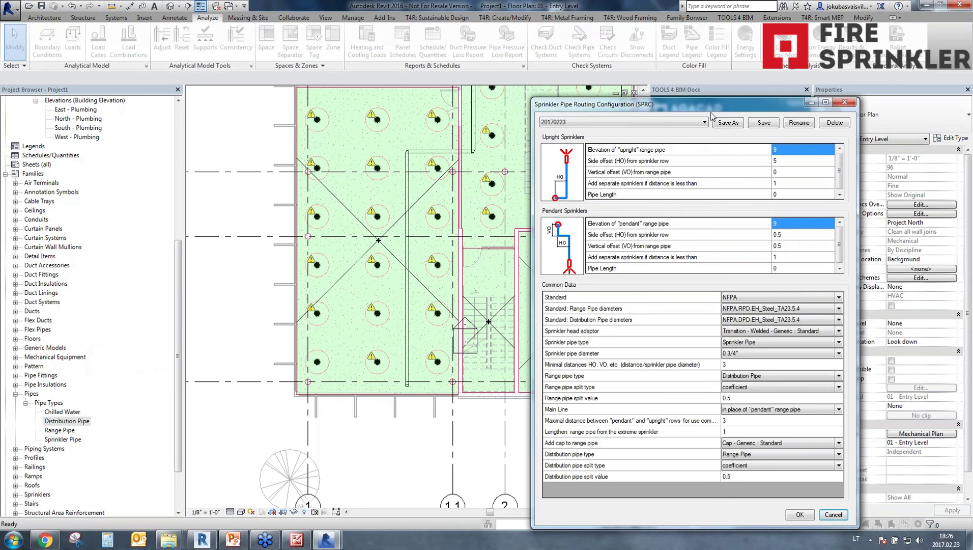
pyautogui.moveTo(712, 111); pyautogui.dragTo(720, 82)
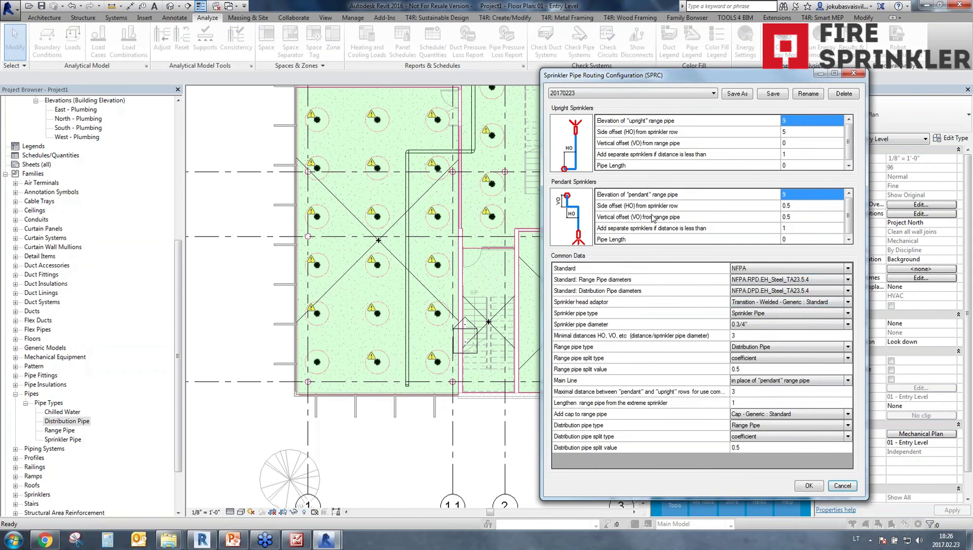
pyautogui.doubleClick(572, 213)
pyautogui.scroll(-2, 692, 197)
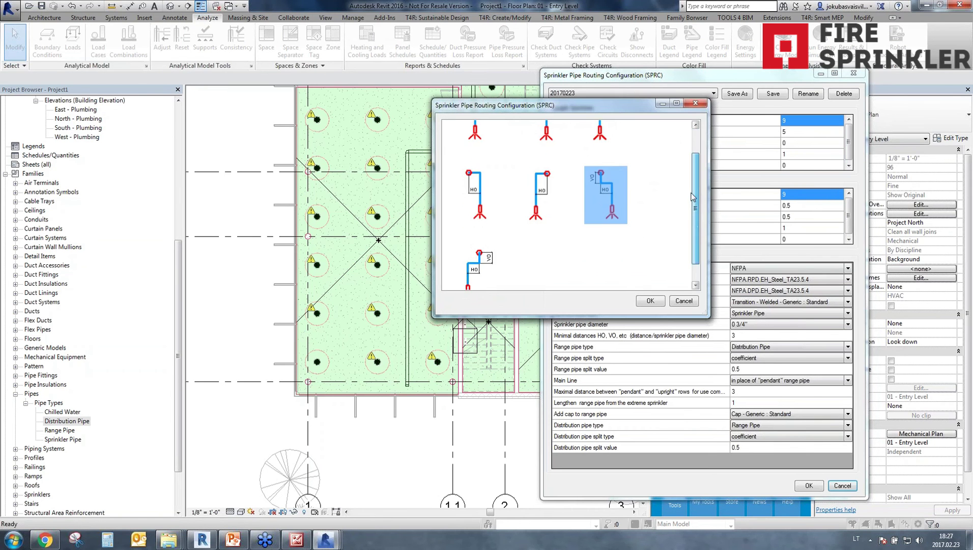
pyautogui.moveTo(691, 197); pyautogui.dragTo(691, 175)
pyautogui.moveTo(709, 224); pyautogui.dragTo(816, 224)
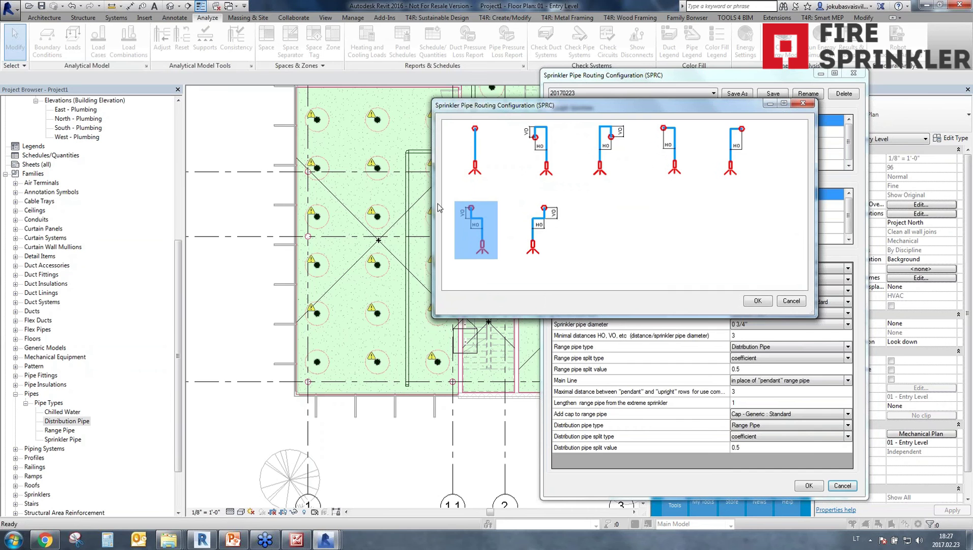
pyautogui.moveTo(435, 208); pyautogui.dragTo(377, 208)
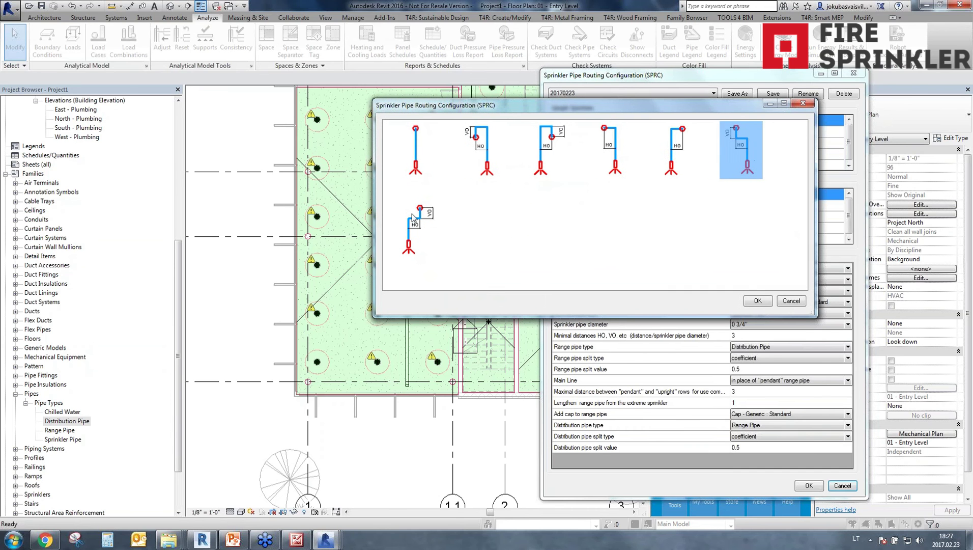
pyautogui.click(426, 162)
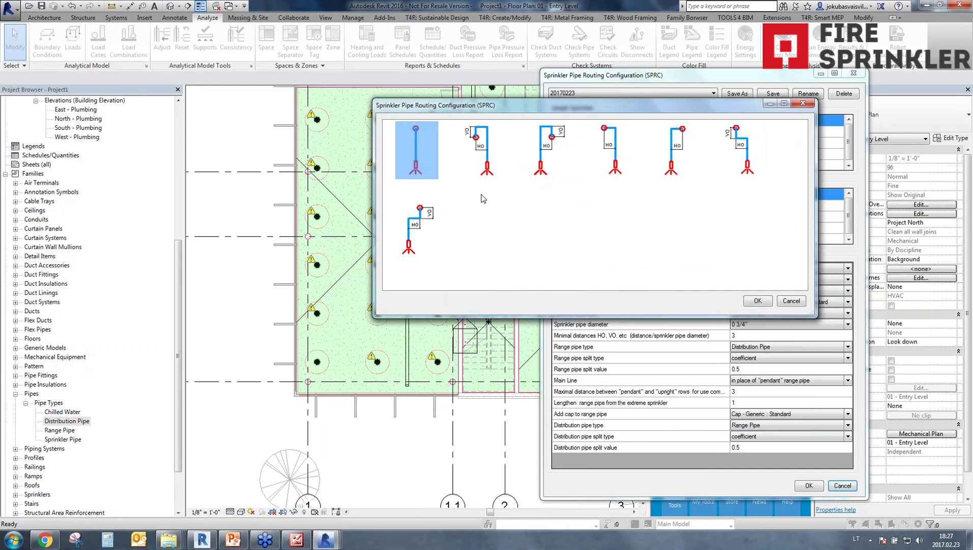
pyautogui.click(761, 301)
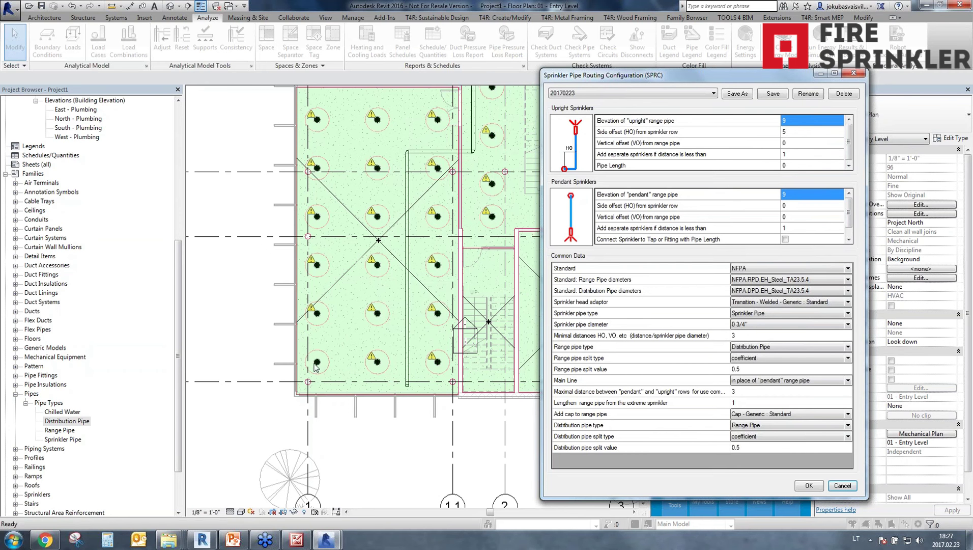
# Step: Review the pendant range pipe elevation and the option to connect sprinklers to a tap or fitting with pipe length
pyautogui.click(801, 199)
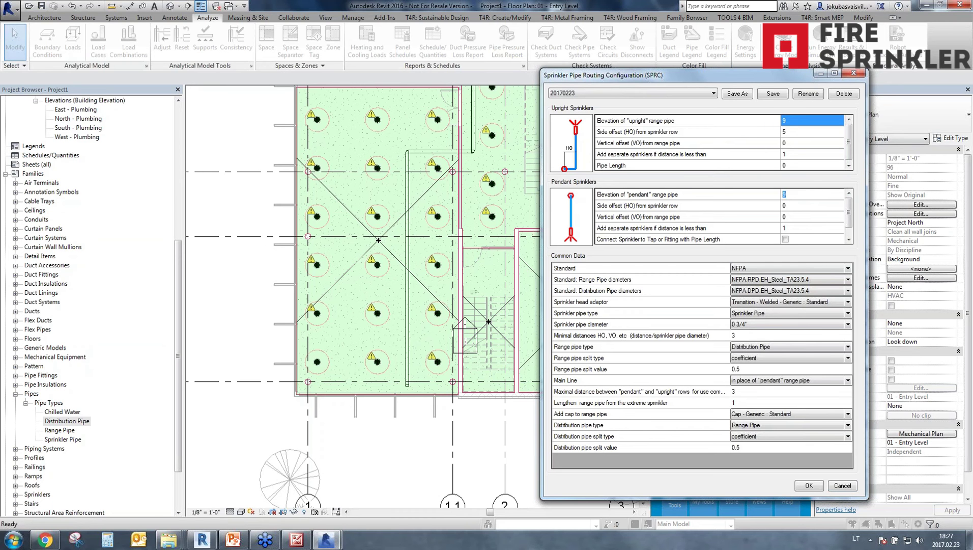
pyautogui.scroll(-1, 850, 209)
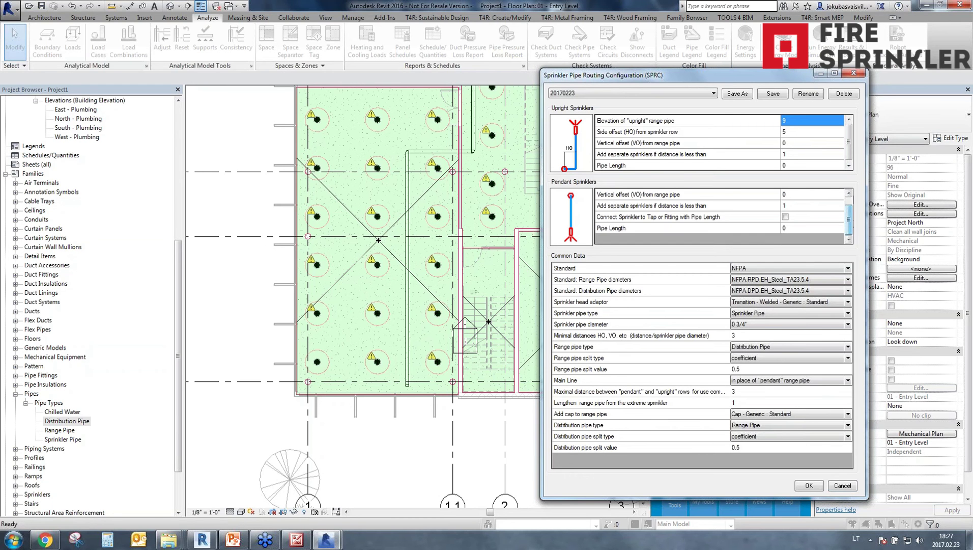
pyautogui.click(637, 219)
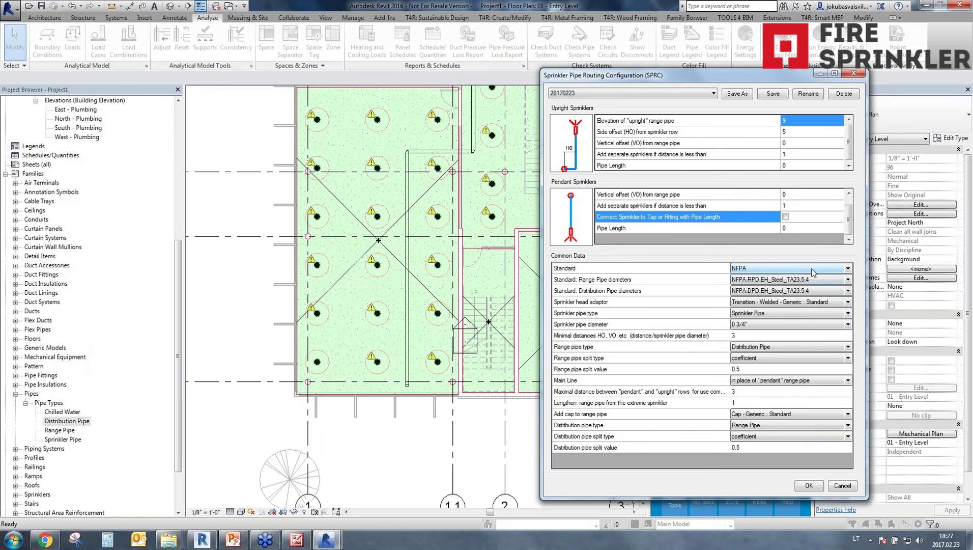
# Step: Review the available standards and the range and distribution pipe diameter tables in the common data without changing them
pyautogui.click(848, 268)
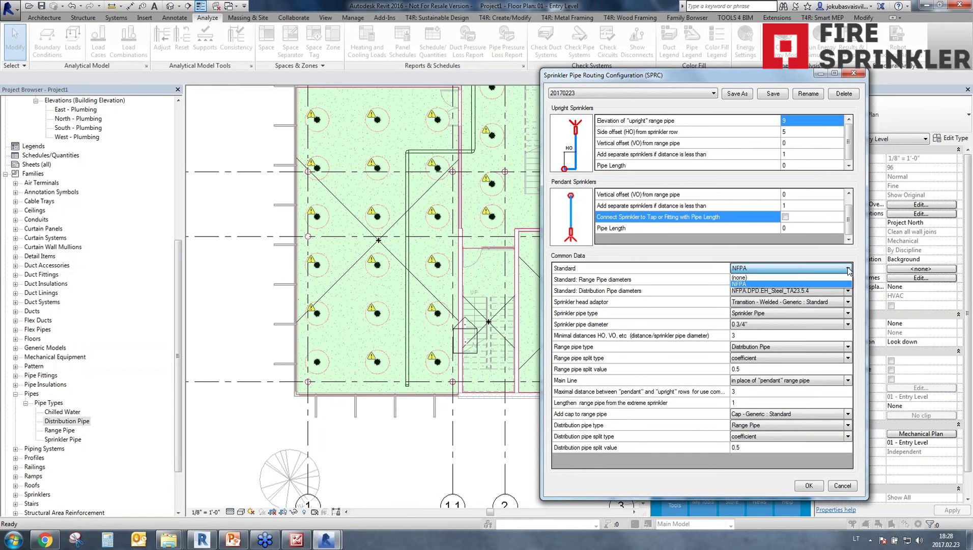
pyautogui.click(848, 269)
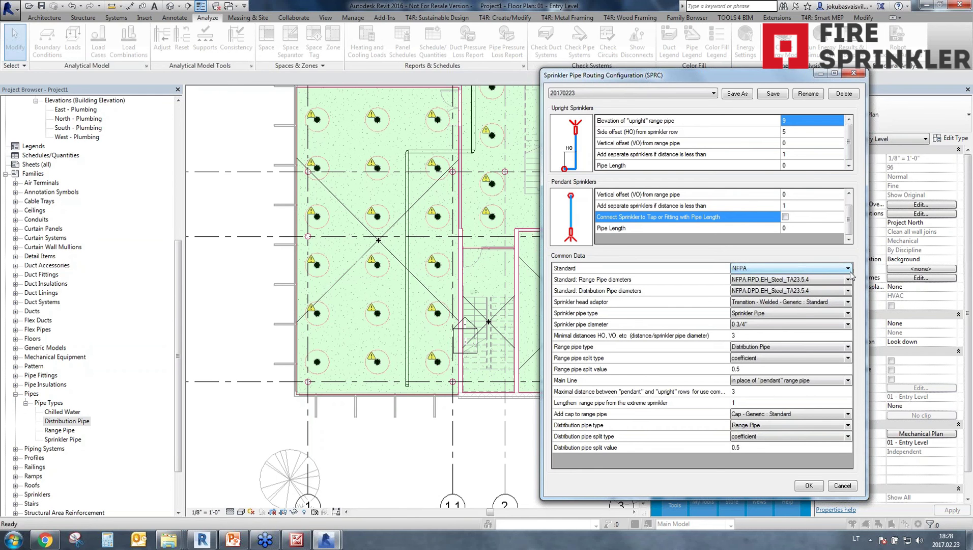
pyautogui.click(849, 279)
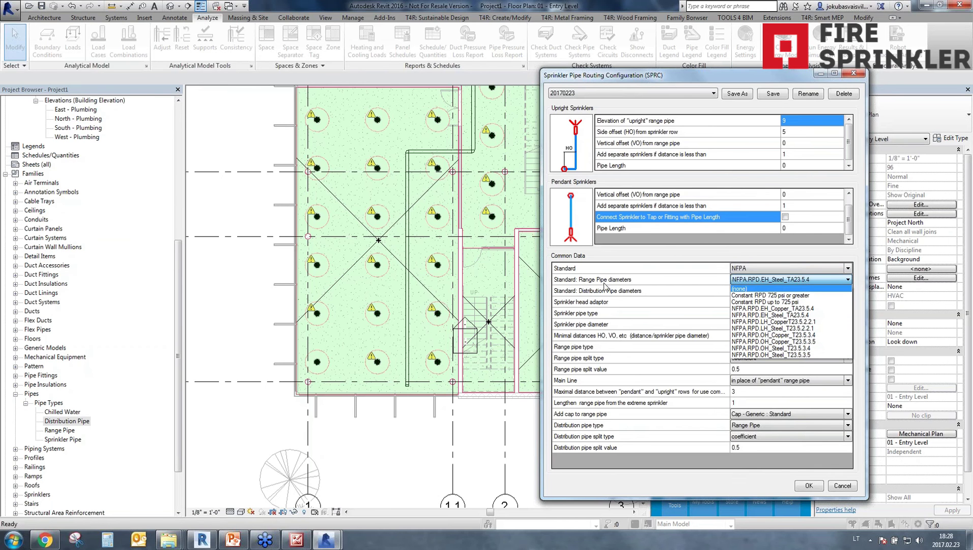
pyautogui.click(755, 280)
pyautogui.click(696, 293)
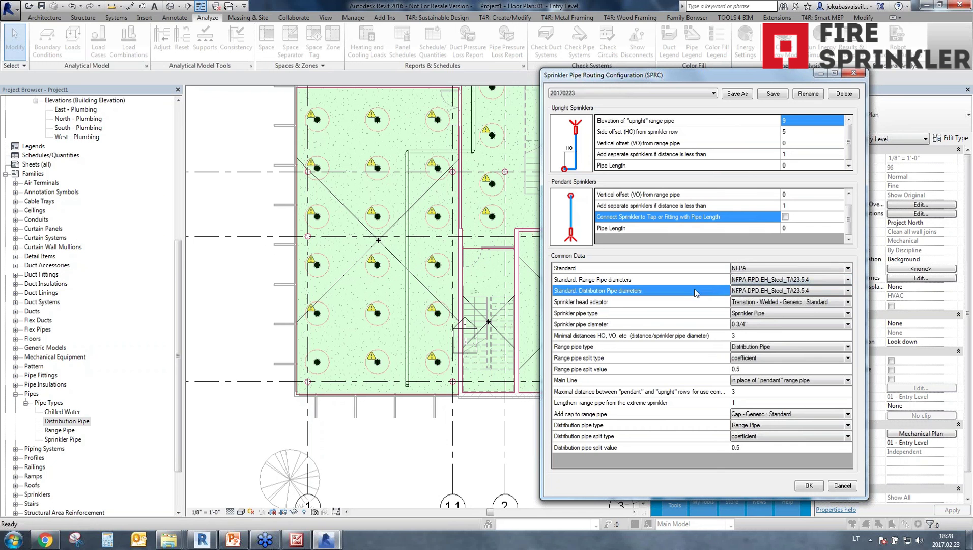
pyautogui.click(838, 292)
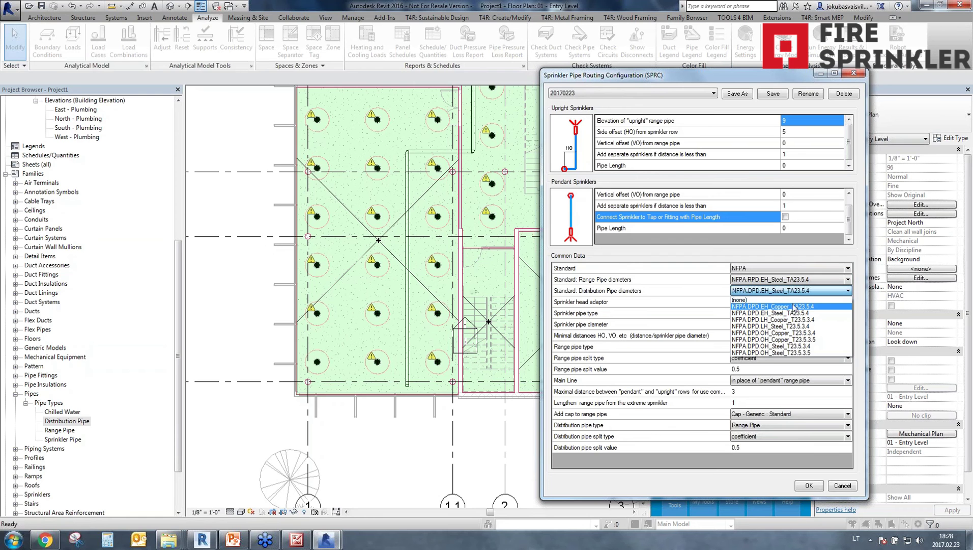
pyautogui.click(845, 291)
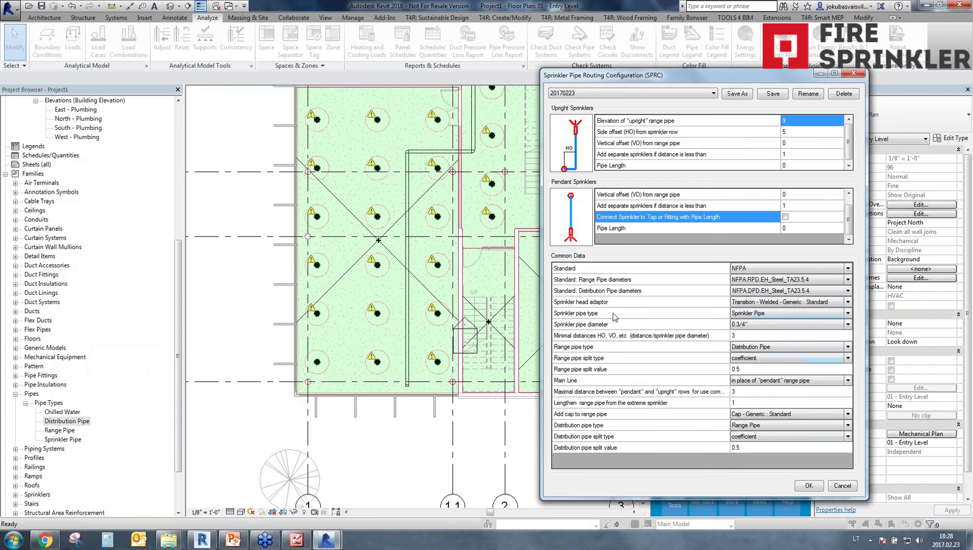
# Step: Set the sprinkler, range and distribution pipe types to Sprinkler Pipe, Range Pipe and Distribution Pipe, and the sprinkler pipe diameter to 1/2"
pyautogui.click(820, 318)
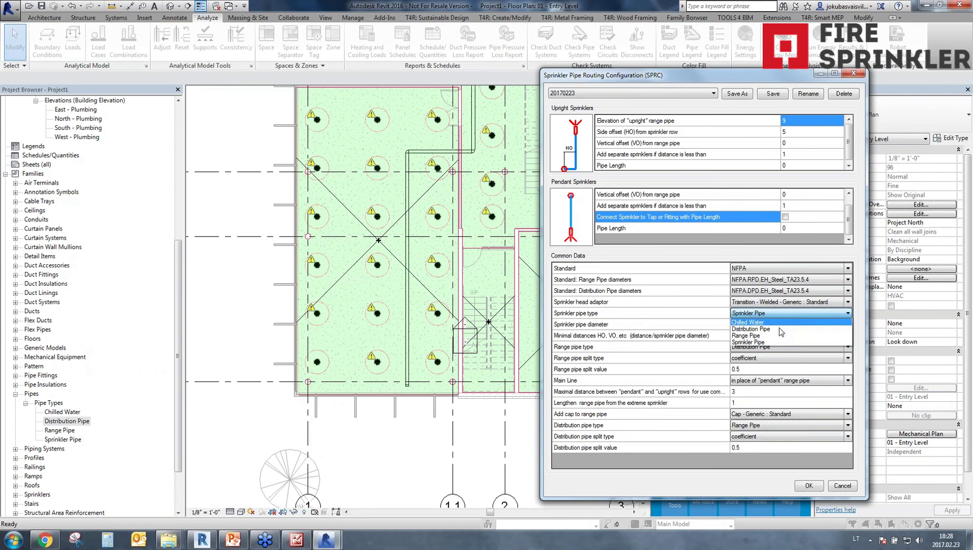
pyautogui.click(754, 344)
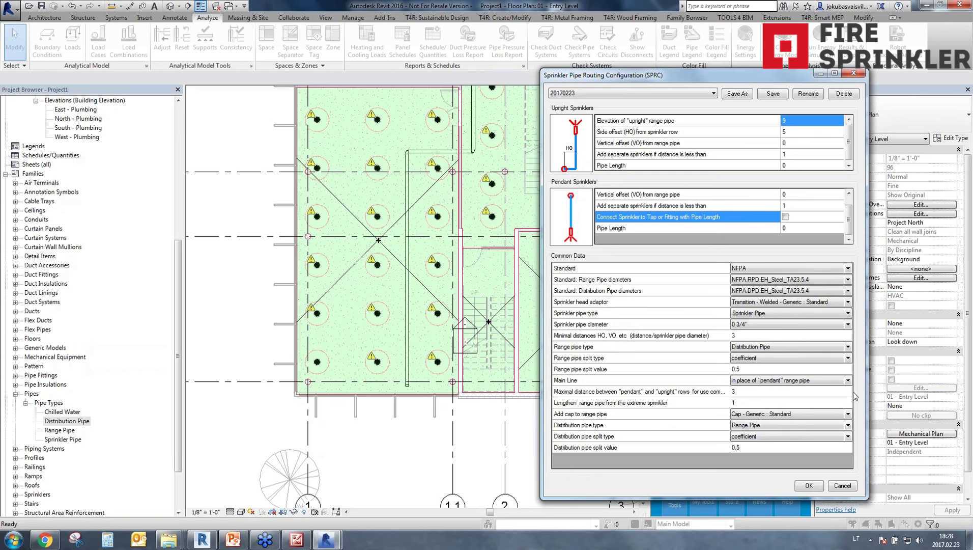
pyautogui.click(809, 347)
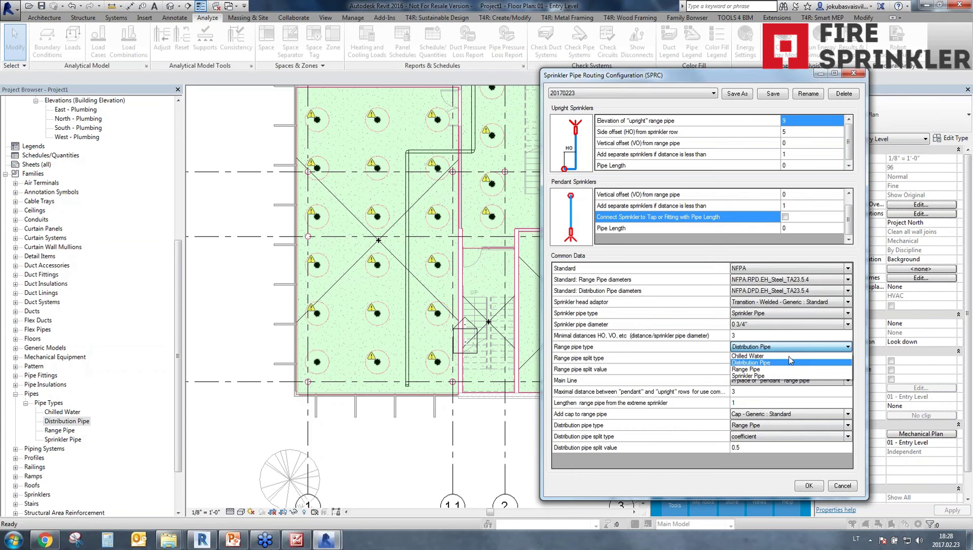
pyautogui.click(757, 369)
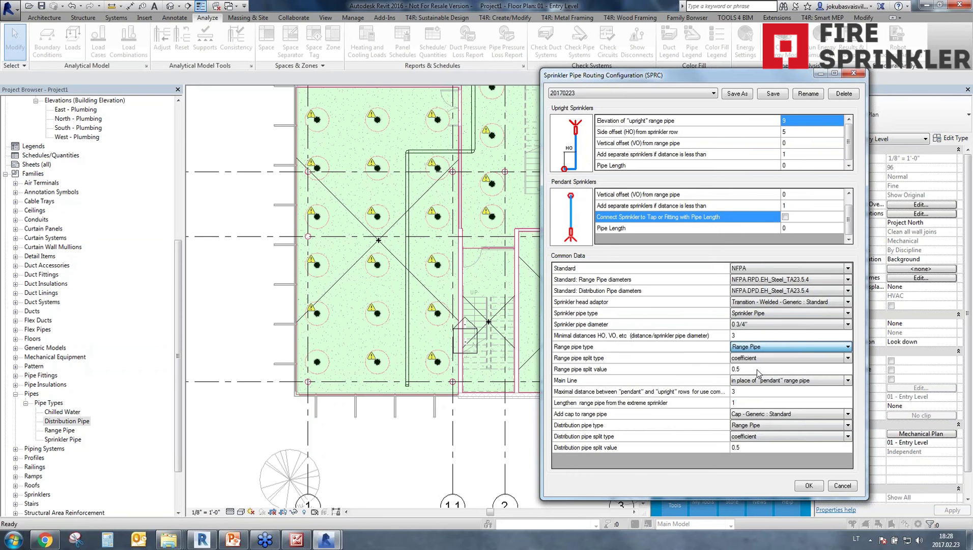
pyautogui.click(757, 425)
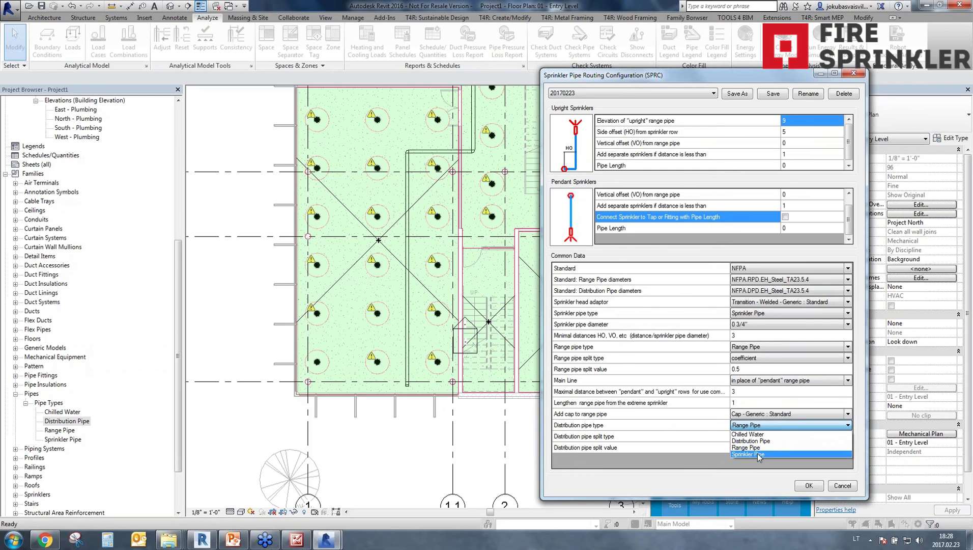
pyautogui.click(752, 441)
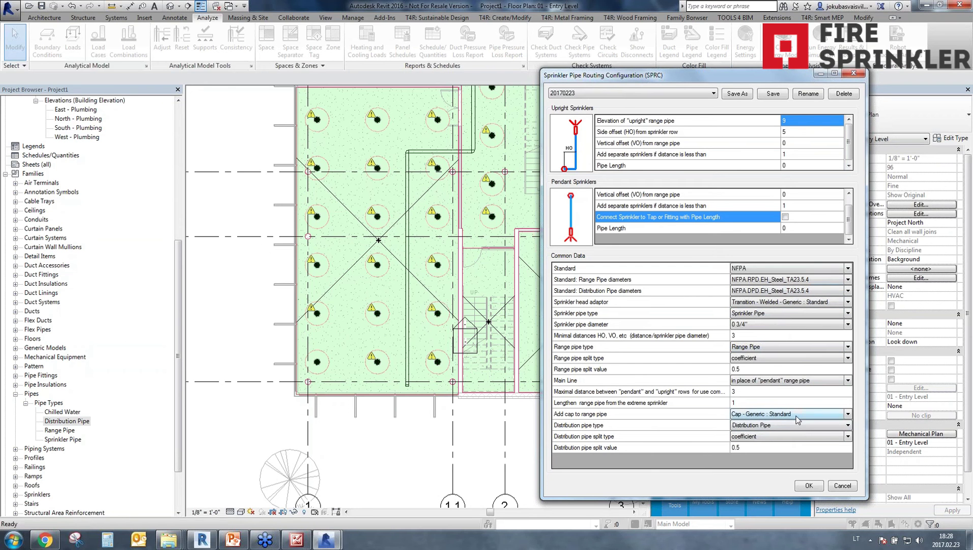
pyautogui.click(848, 325)
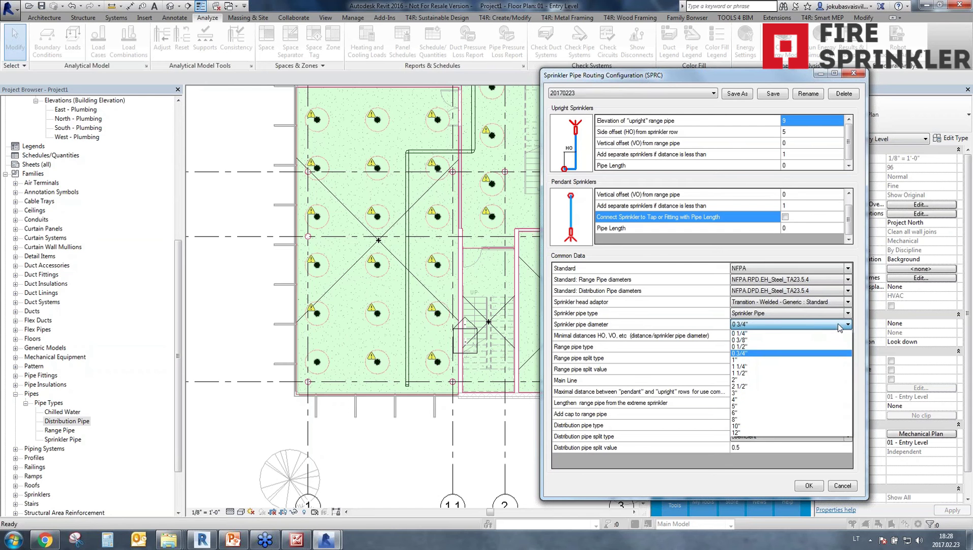
pyautogui.click(752, 346)
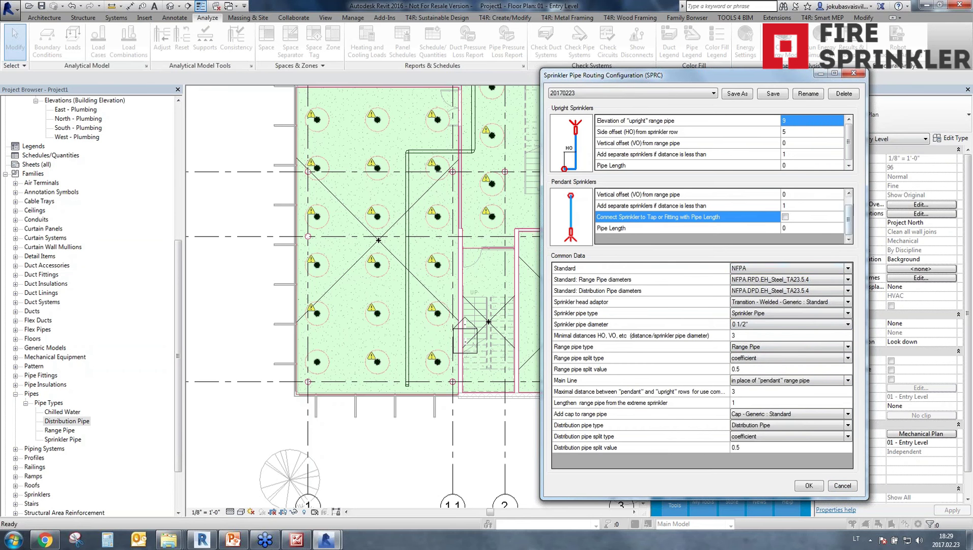
# Step: Save the routing settings as a new configuration named "20170223 evening" and accept it as the current one
pyautogui.moveTo(756, 75); pyautogui.dragTo(528, 87)
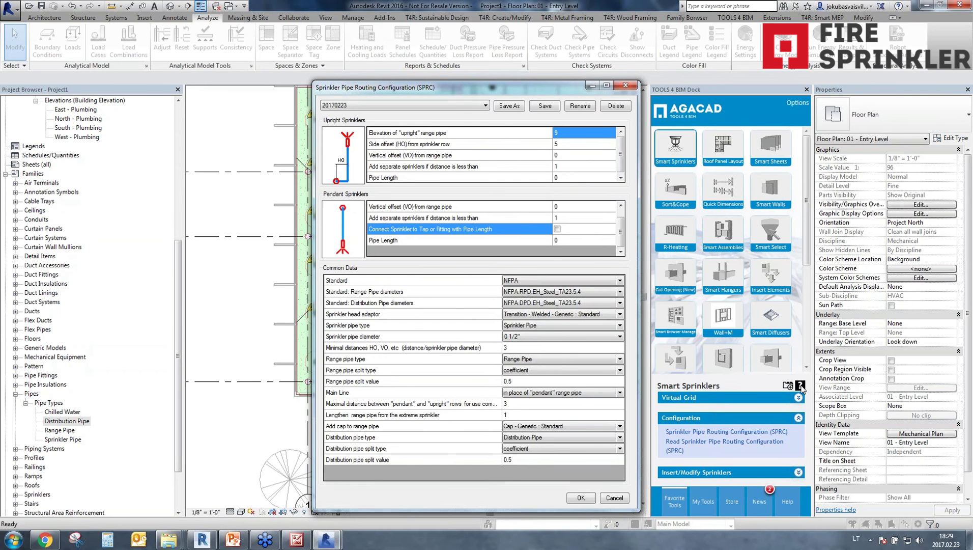
pyautogui.moveTo(490, 88); pyautogui.dragTo(711, 79)
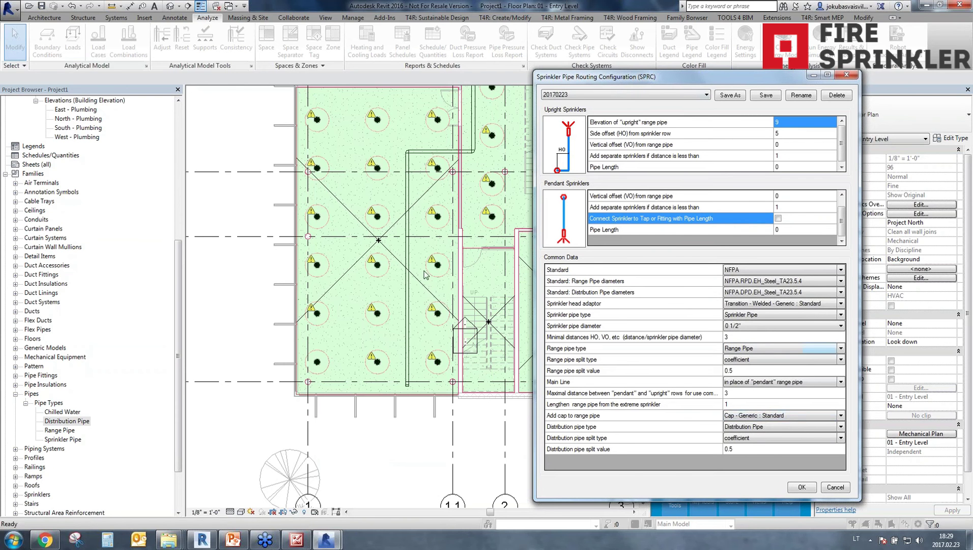
pyautogui.click(731, 95)
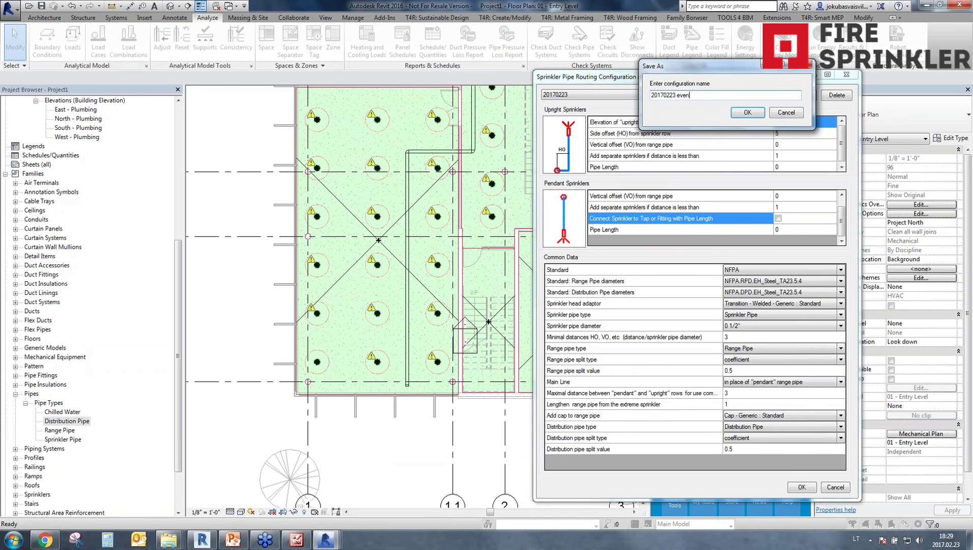
pyautogui.write('evening')
pyautogui.press('Return')
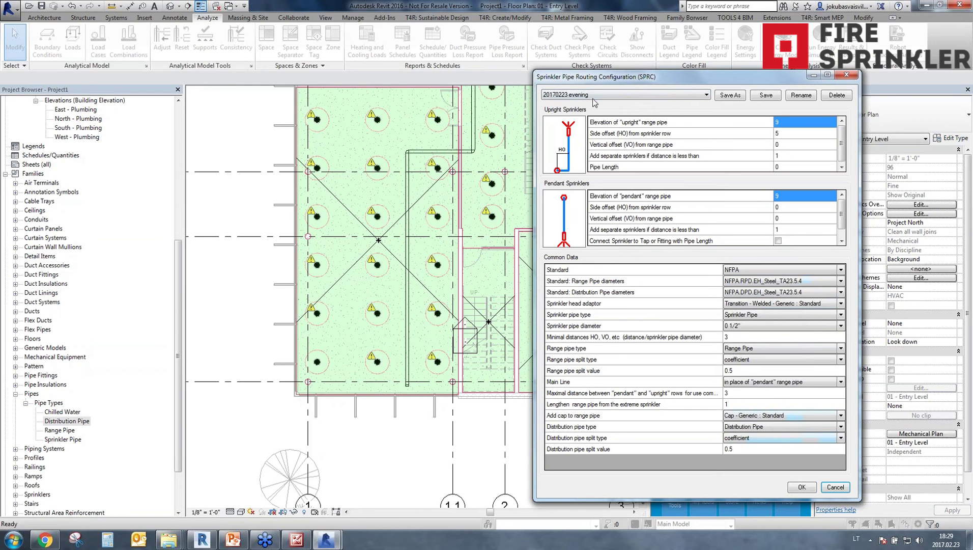
pyautogui.click(662, 95)
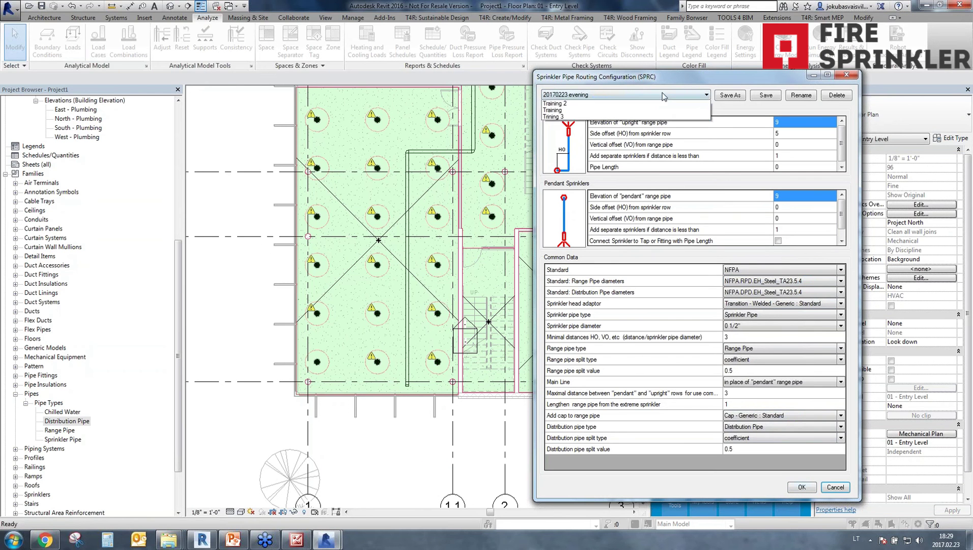
pyautogui.click(628, 94)
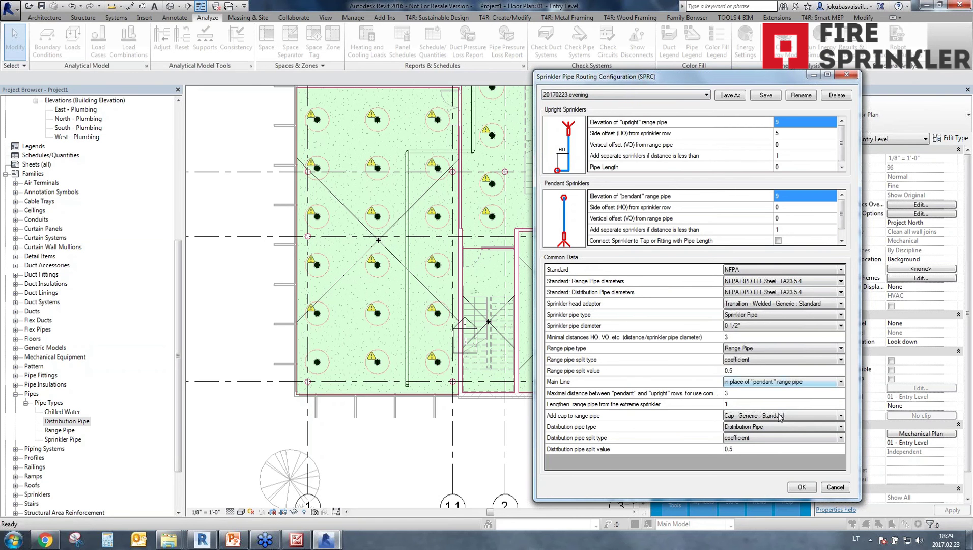
pyautogui.click(801, 488)
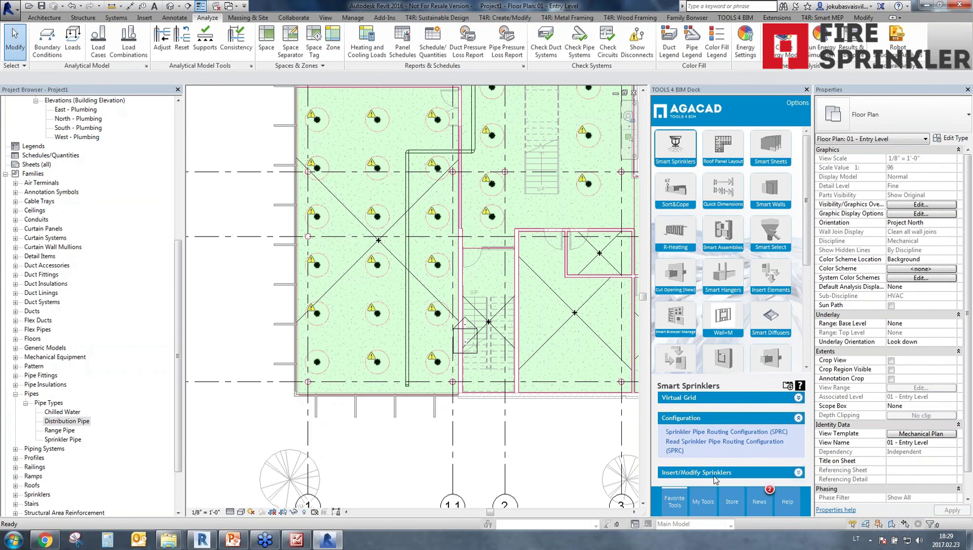
# Step: Connect the sprinklers to the distribution pipe, picking the lower-left sprinkler near grid 1 and the vertical pipe run
pyautogui.click(695, 475)
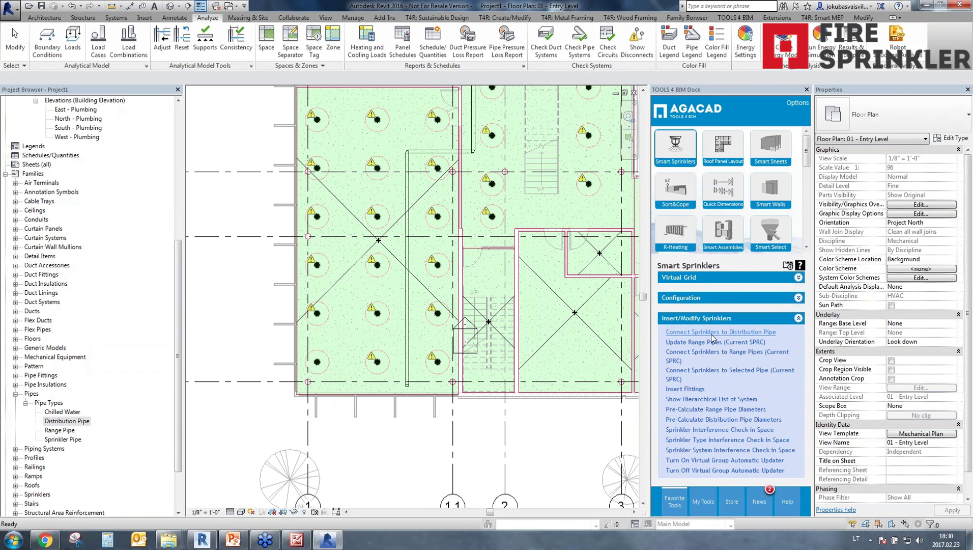
pyautogui.click(698, 334)
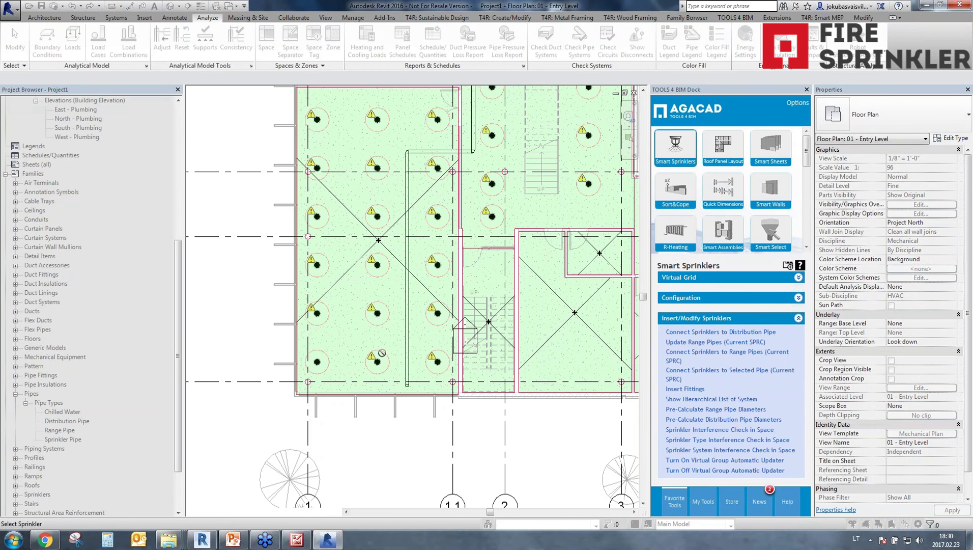
pyautogui.click(317, 362)
pyautogui.click(408, 367)
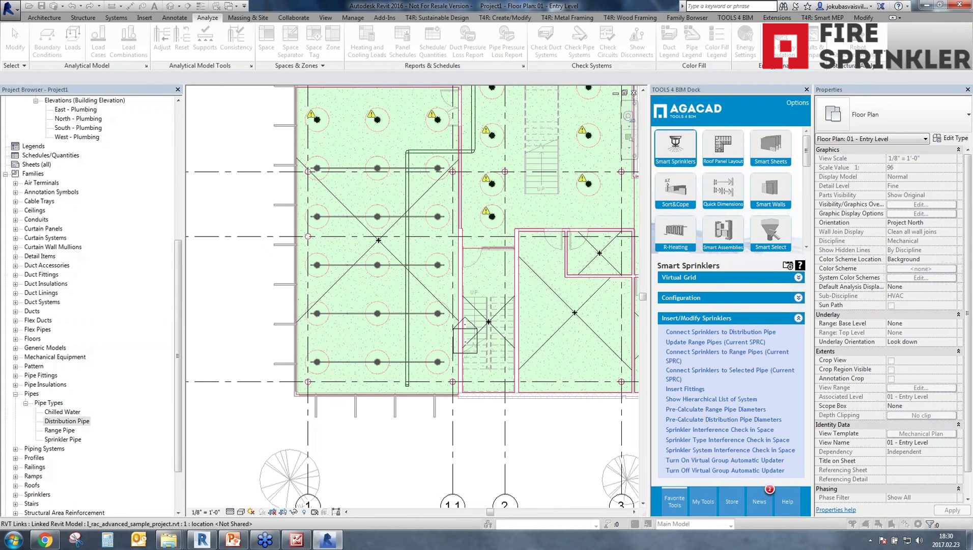
# Step: Open the default 3D view at the connected sprinklers and set its detail level to Fine
pyautogui.click(170, 7)
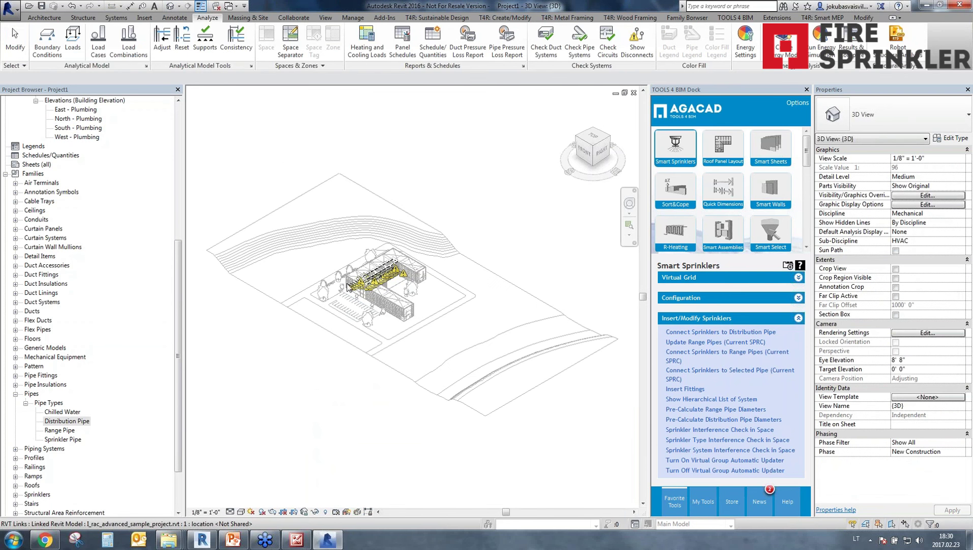
pyautogui.scroll(5, 348, 289)
pyautogui.scroll(4, 349, 289)
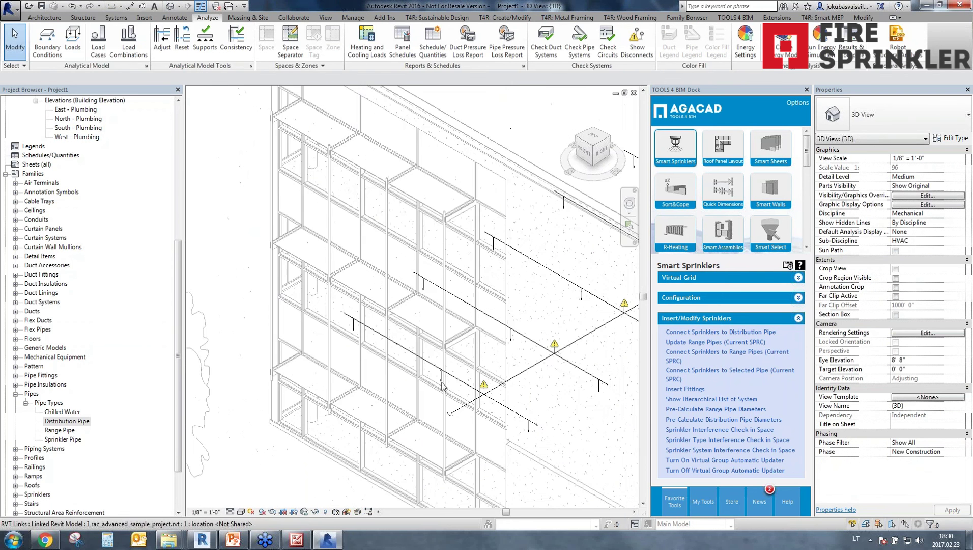
pyautogui.click(230, 511)
pyautogui.click(244, 499)
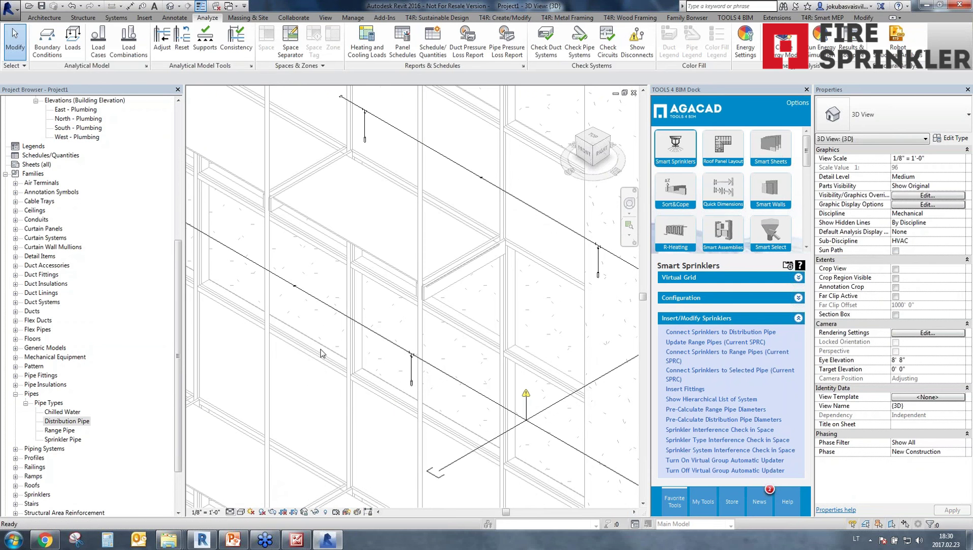
pyautogui.scroll(6, 327, 355)
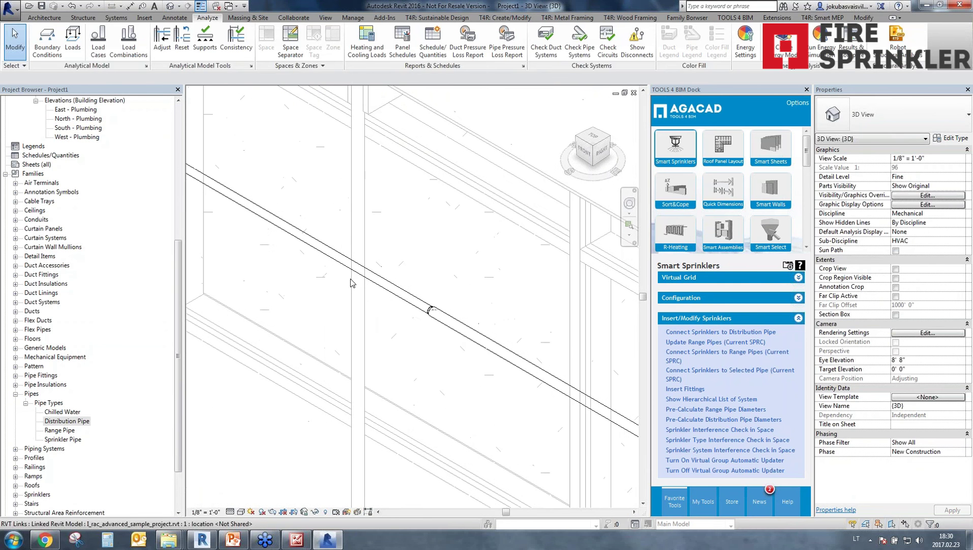
# Step: Inspect the range pipe segments' diameters and their crossings with the distribution pipe in 3D, and close the view to return to the plan
pyautogui.click(357, 279)
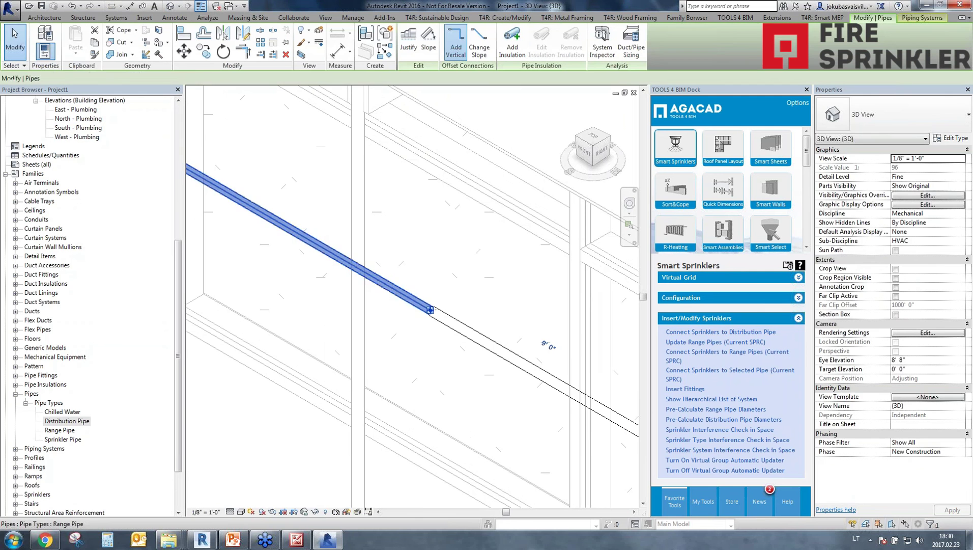
pyautogui.click(479, 336)
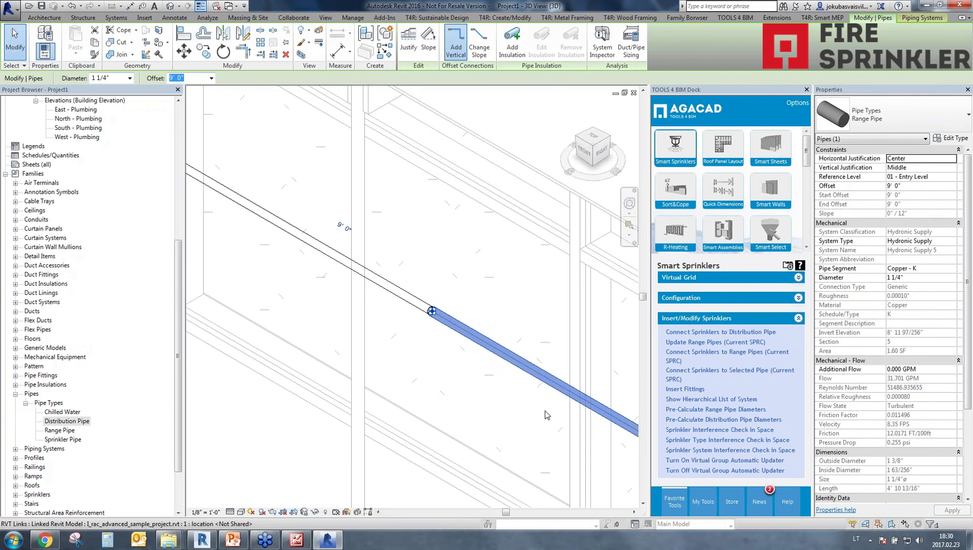
pyautogui.moveTo(434, 335); pyautogui.dragTo(282, 237, button='middle')
pyautogui.click(474, 328)
pyautogui.moveTo(584, 423); pyautogui.dragTo(420, 365, button='middle')
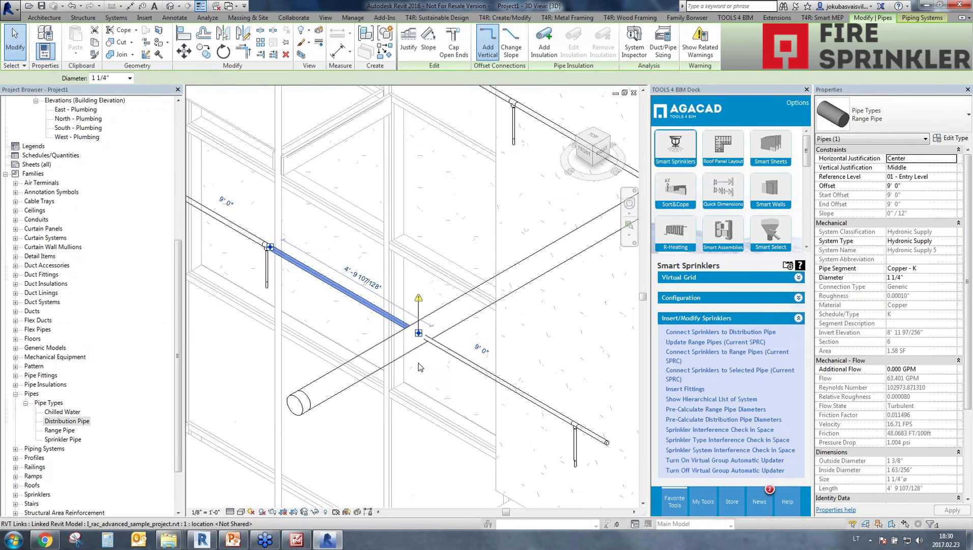
pyautogui.scroll(-1, 420, 365)
pyautogui.scroll(-2, 292, 388)
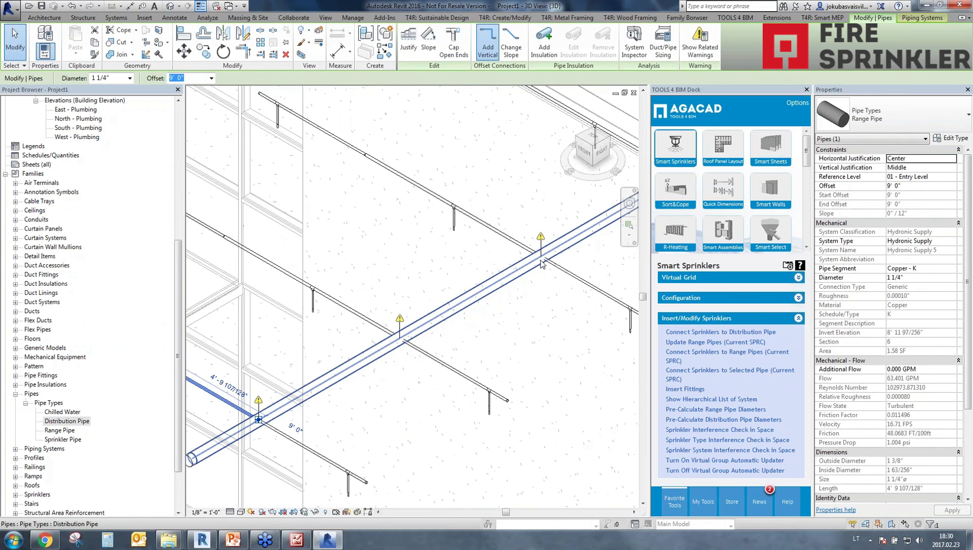
pyautogui.moveTo(293, 389); pyautogui.dragTo(190, 445, button='middle')
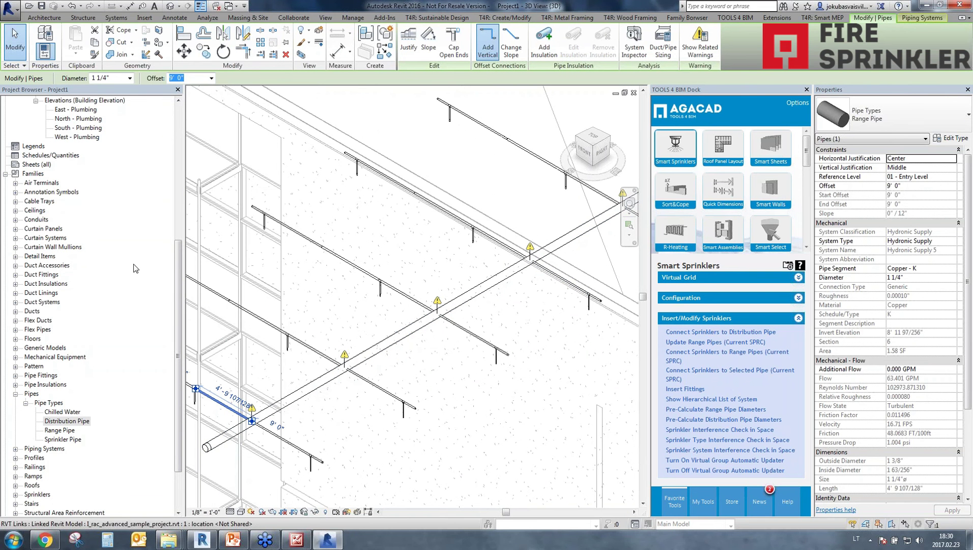
pyautogui.press('Escape')
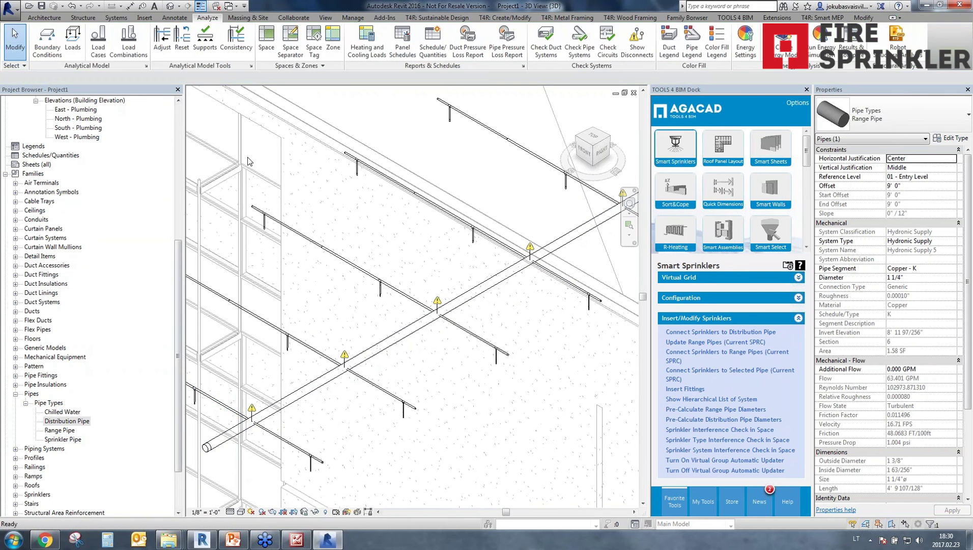
pyautogui.click(634, 94)
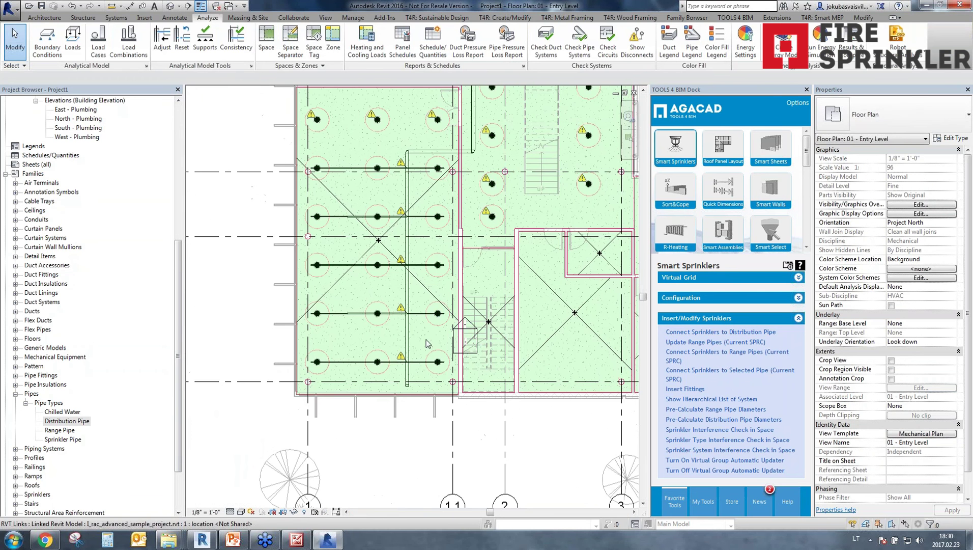
# Step: Check the diameter of a segment in the lowest range pipe and view Table 30 of range pipe diameters in the maximized ISO1 picture
pyautogui.scroll(5, 342, 356)
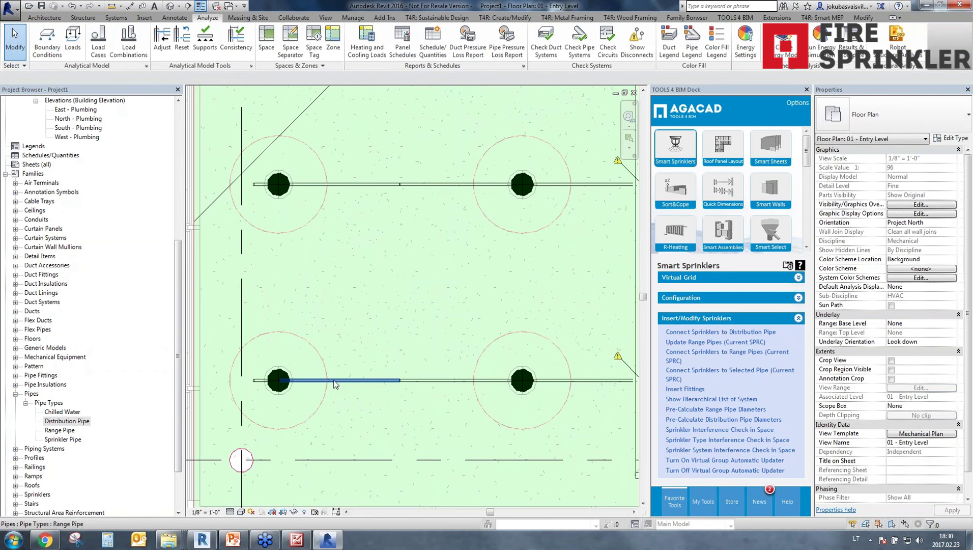
pyautogui.click(434, 381)
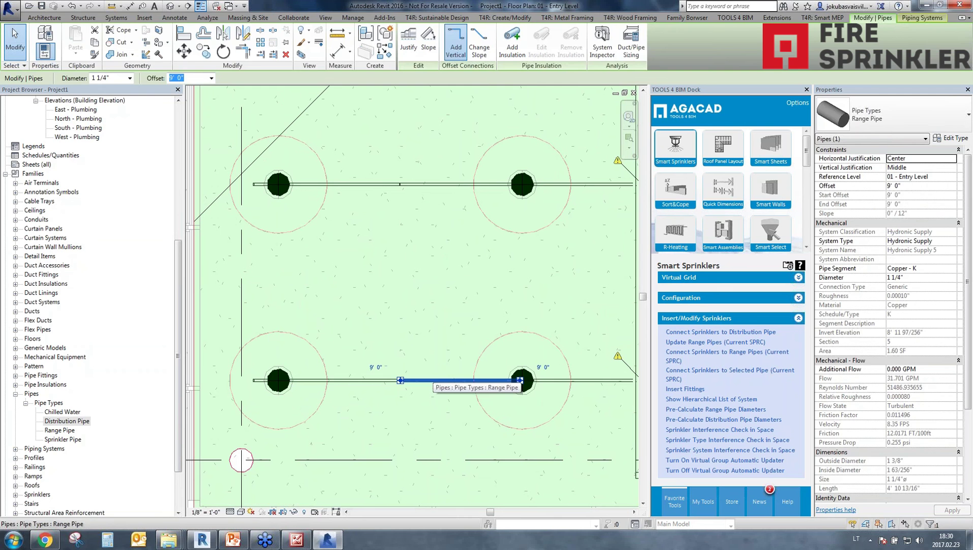
pyautogui.press('Escape')
pyautogui.click(297, 539)
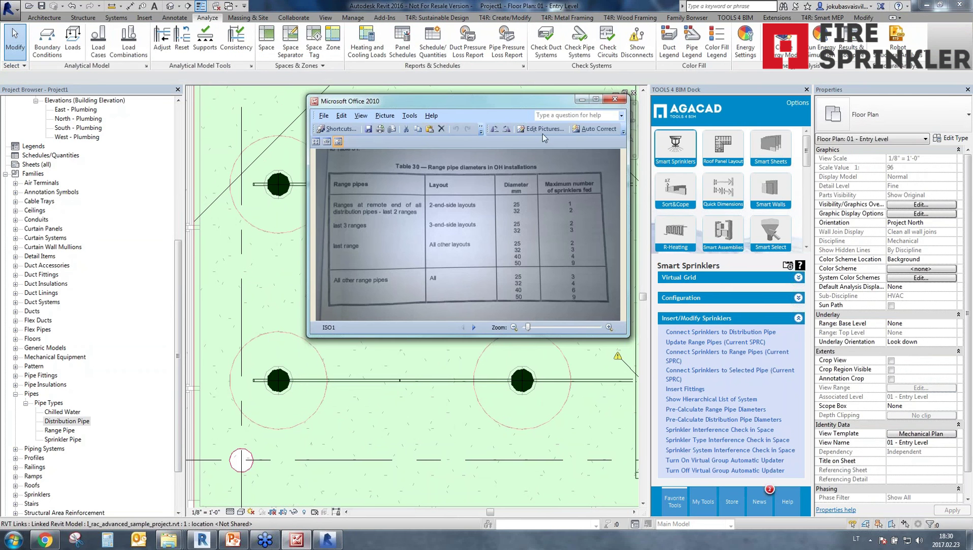
pyautogui.click(596, 99)
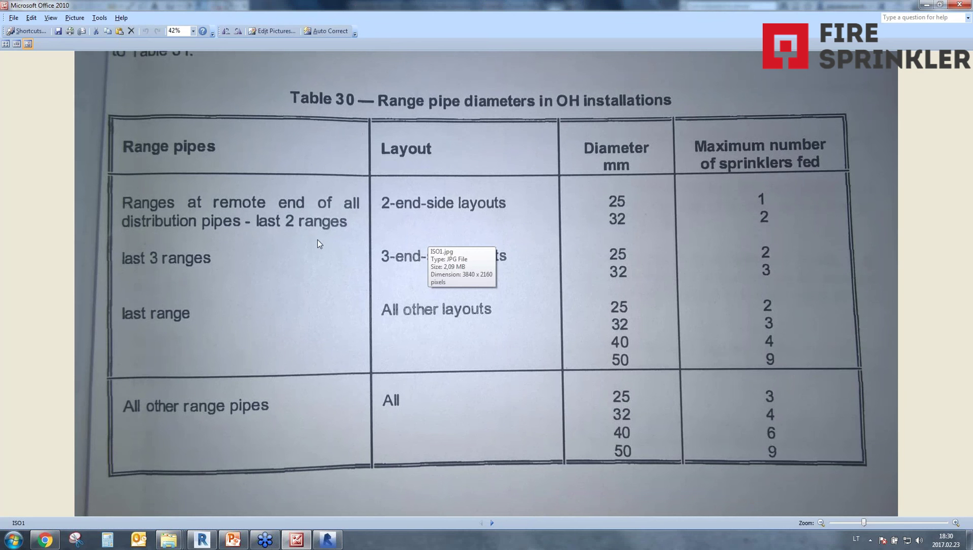
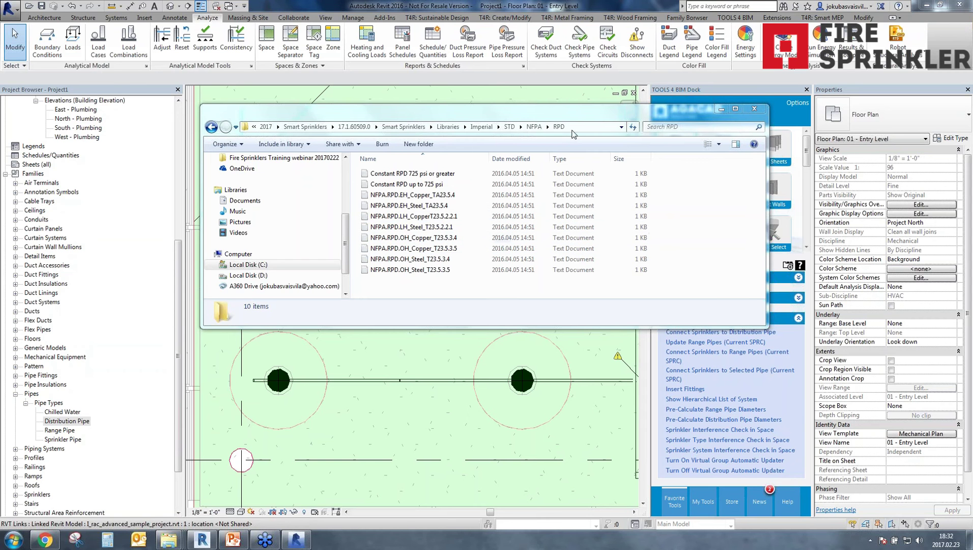
# Step: Open the text file NFPA.RPD.LH_Steel_T23.5.2.2.1 from the NFPA RPD library folder and reposition its window
pyautogui.click(590, 126)
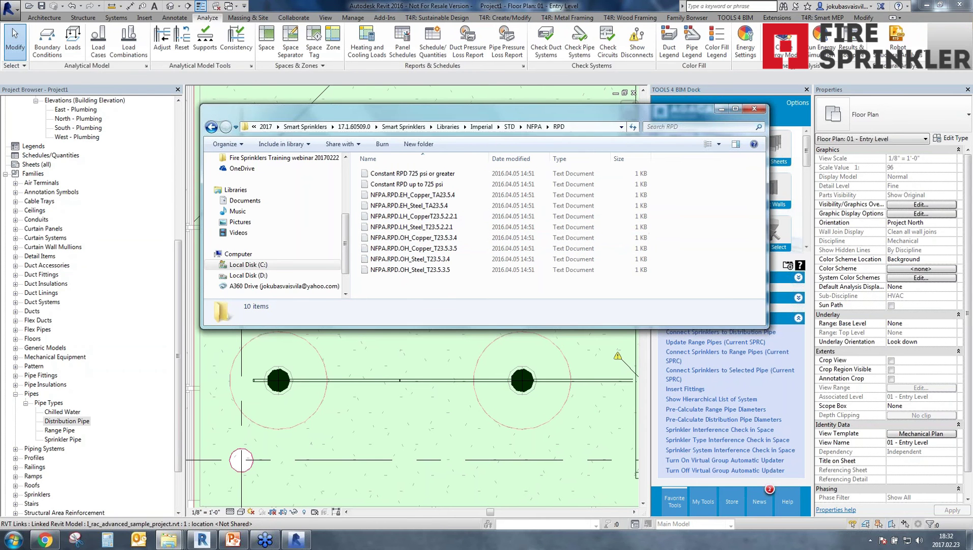
pyautogui.click(412, 226)
pyautogui.doubleClick(411, 226)
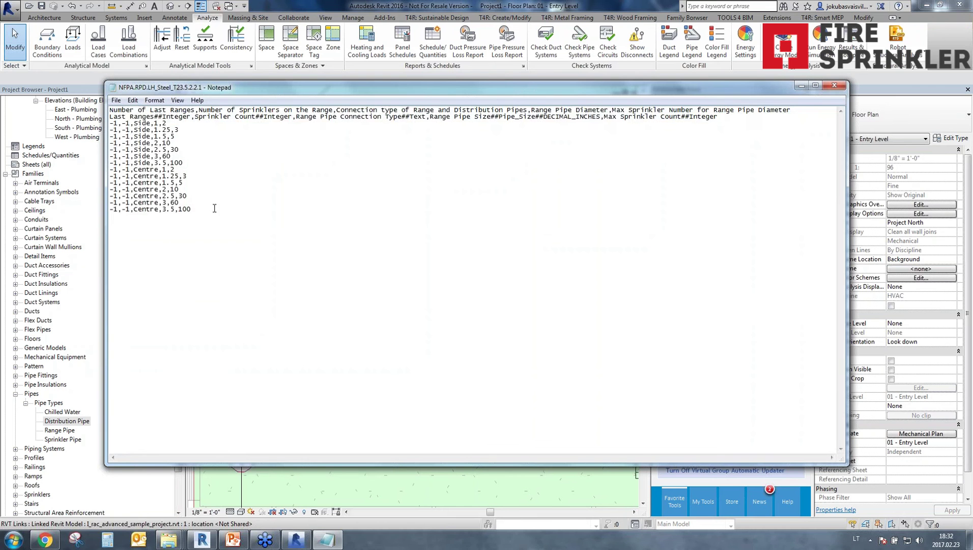
pyautogui.hotkey('ctrl', 'a')
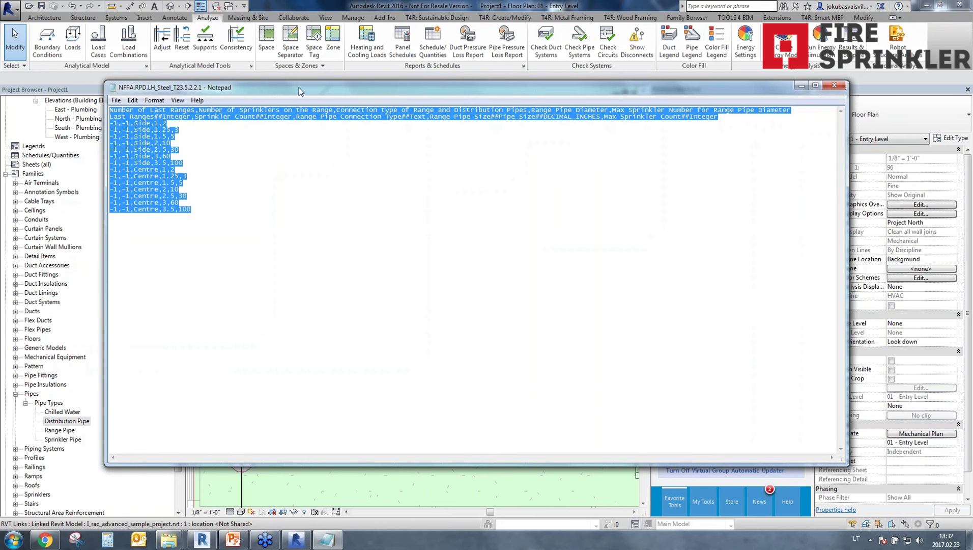
pyautogui.moveTo(324, 86); pyautogui.dragTo(275, 113)
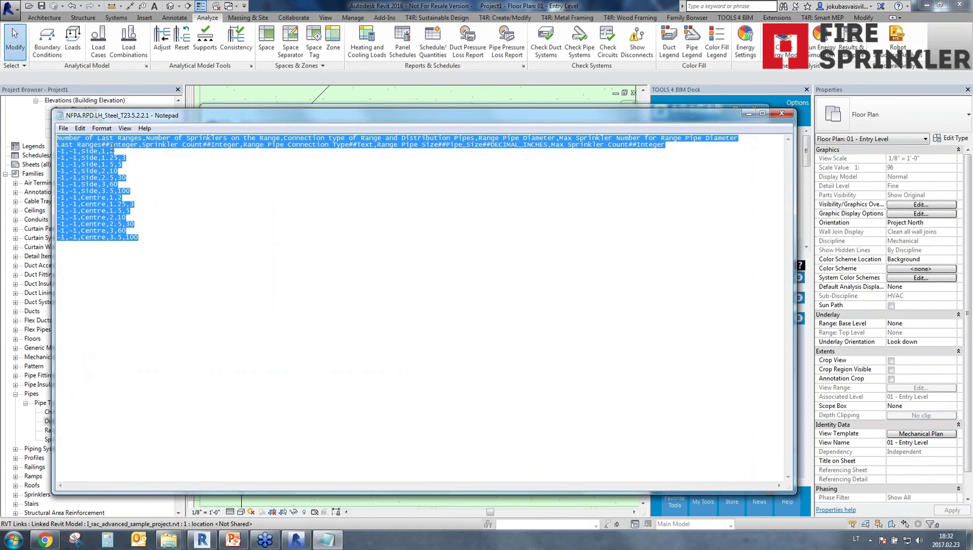
# Step: Examine the file's rows of range pipe sizes and maximum sprinkler numbers for Side and Centre connections, and minimize the file and folder windows
pyautogui.click(137, 168)
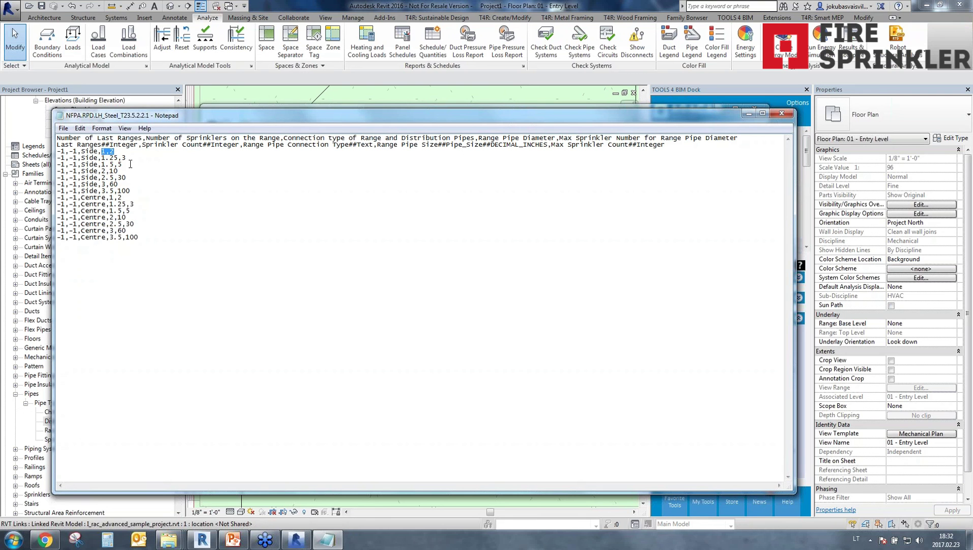
pyautogui.moveTo(128, 158); pyautogui.dragTo(123, 159)
pyautogui.click(122, 165)
pyautogui.moveTo(162, 261); pyautogui.dragTo(42, 115)
pyautogui.click(174, 260)
pyautogui.moveTo(152, 241); pyautogui.dragTo(57, 137)
pyautogui.click(184, 232)
pyautogui.moveTo(102, 236); pyautogui.dragTo(57, 145)
pyautogui.click(65, 151)
pyautogui.moveTo(121, 151); pyautogui.dragTo(57, 151)
pyautogui.click(749, 114)
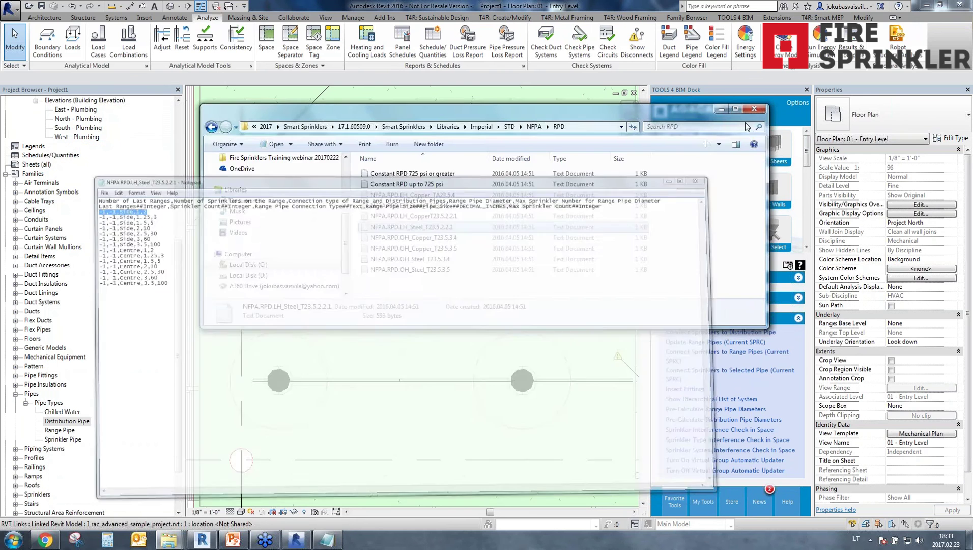
pyautogui.click(721, 109)
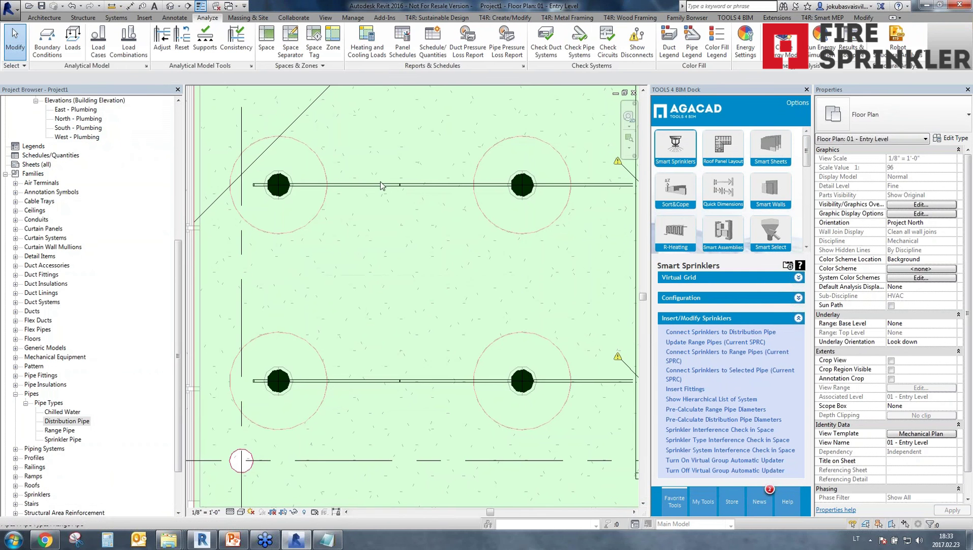
# Step: Check the diameters of the range pipe segments in the plan, and add the three lowest sprinklers around the staircase to the selection
pyautogui.scroll(4, 346, 213)
pyautogui.click(498, 144)
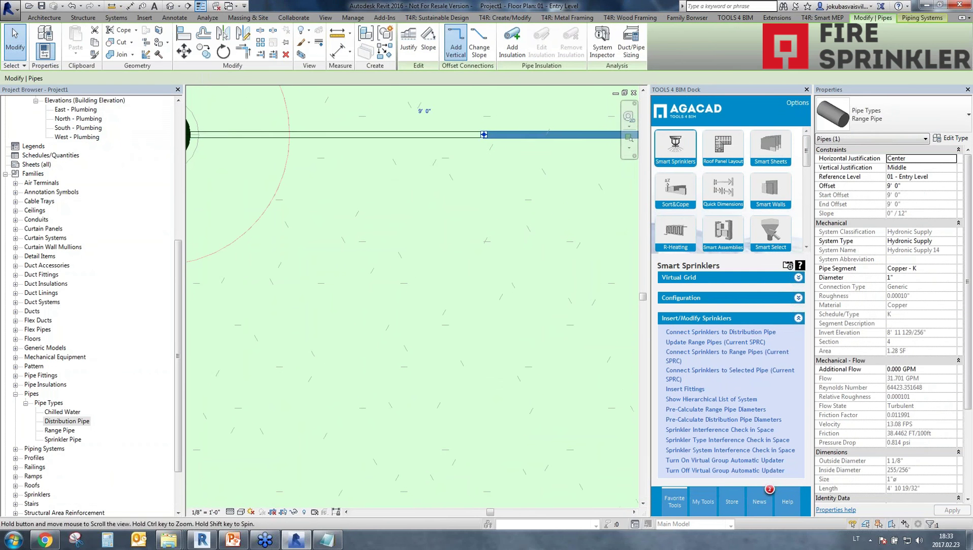
pyautogui.scroll(-2, 524, 310)
pyautogui.scroll(-5, 549, 313)
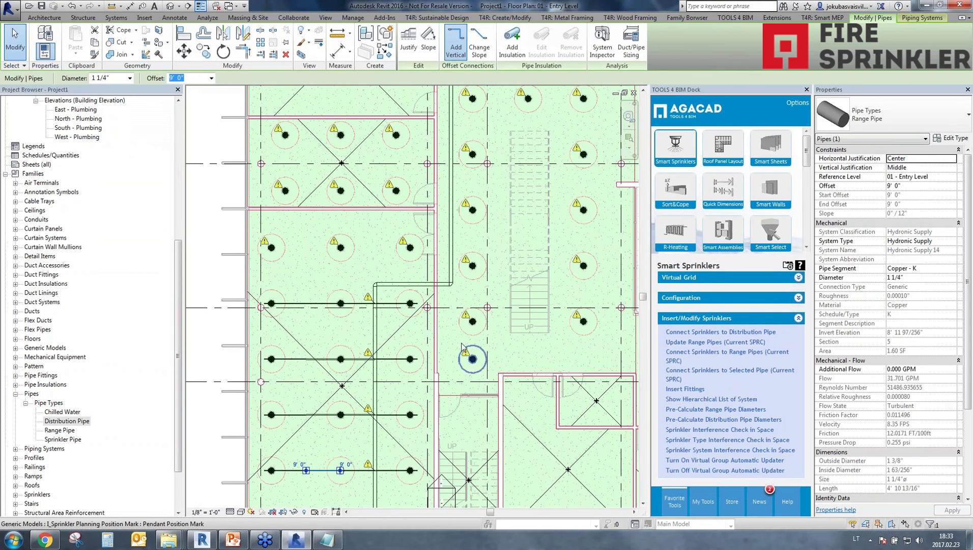
pyautogui.keyDown('ctrl'); pyautogui.moveTo(457, 294); pyautogui.dragTo(619, 390); pyautogui.keyUp('ctrl')
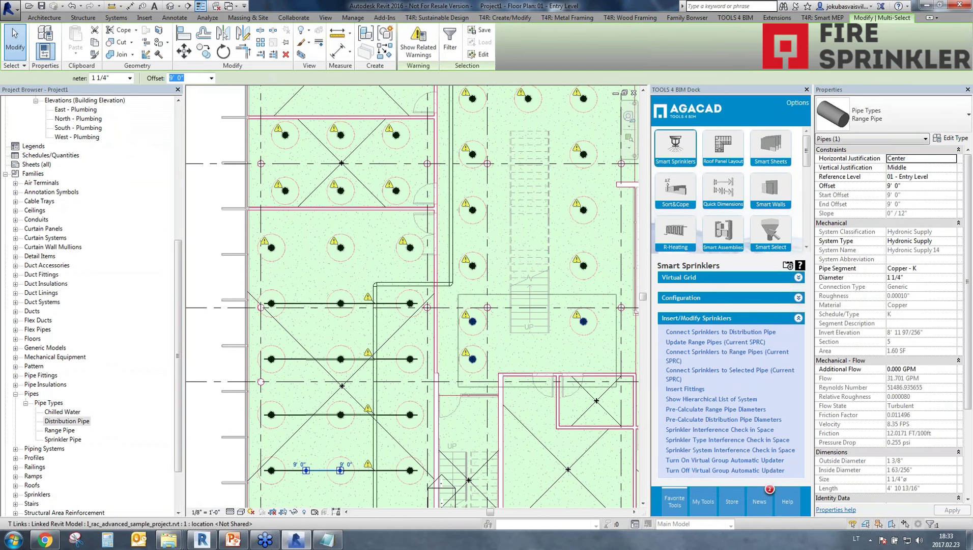
# Step: Delete the selected pipe section and sprinklers, along with the three empty pendant position marks beside the lower end of the stair
pyautogui.press('Delete')
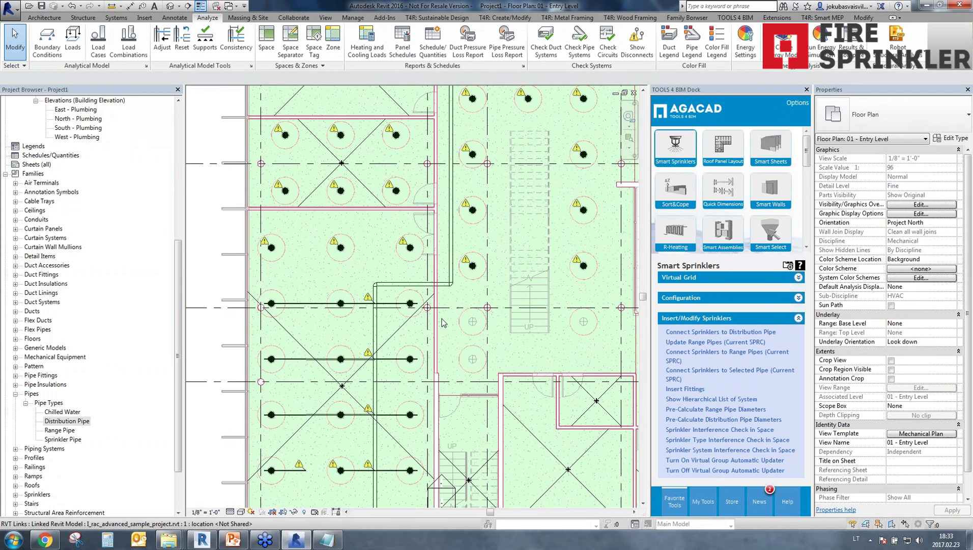
pyautogui.moveTo(469, 352); pyautogui.dragTo(454, 412, button='middle')
pyautogui.click(457, 381)
pyautogui.keyDown('ctrl'); pyautogui.click(457, 411); pyautogui.keyUp('ctrl')
pyautogui.keyDown('ctrl'); pyautogui.click(568, 379); pyautogui.keyUp('ctrl')
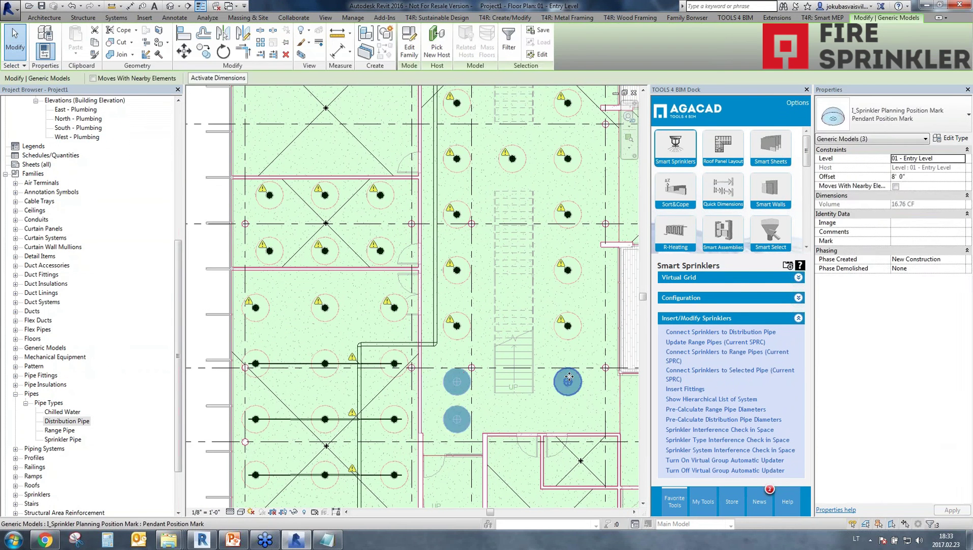
pyautogui.press('Delete')
pyautogui.scroll(4, 340, 296)
pyautogui.scroll(-3, 427, 349)
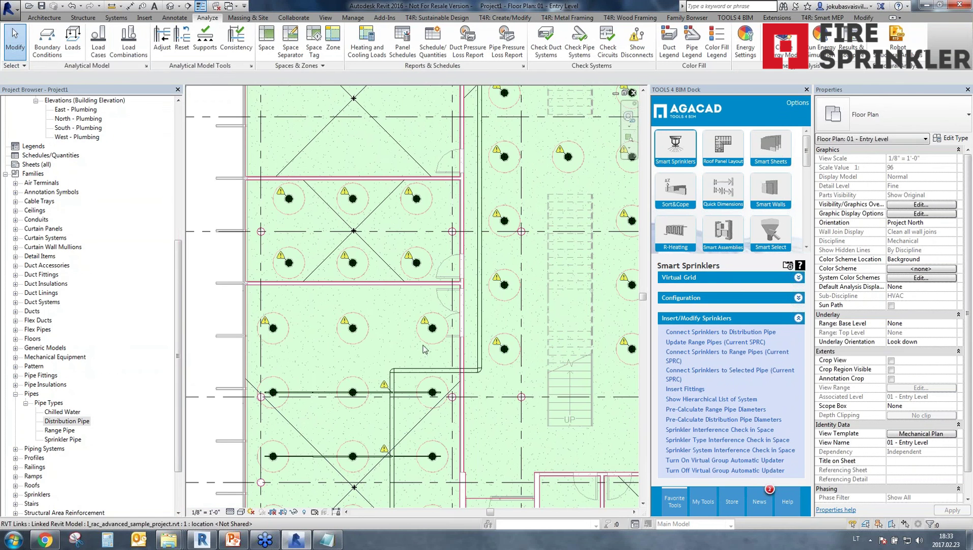
# Step: In the default 3D view, set the pendant sprinkler routing to the up-and-over layout with side and vertical offsets of 0.5
pyautogui.click(171, 7)
pyautogui.click(667, 302)
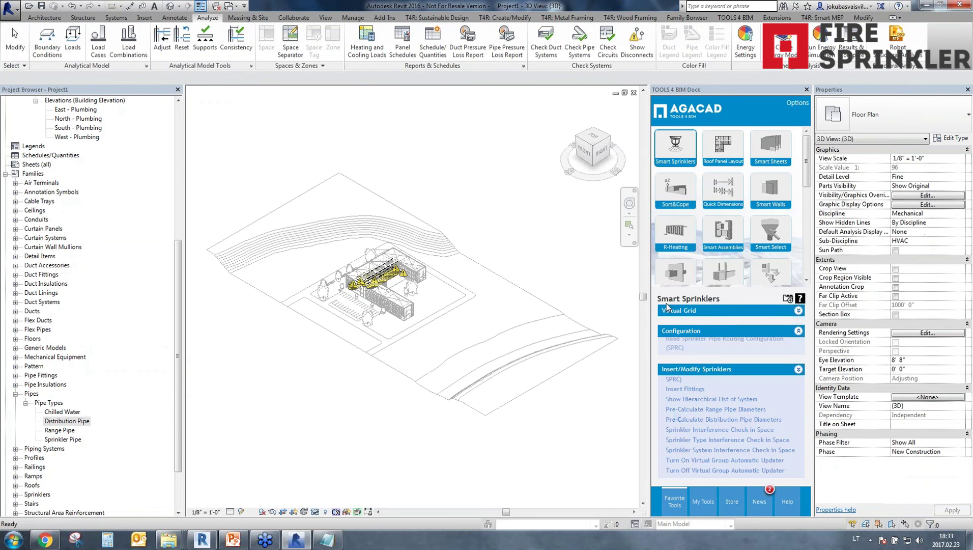
pyautogui.click(682, 432)
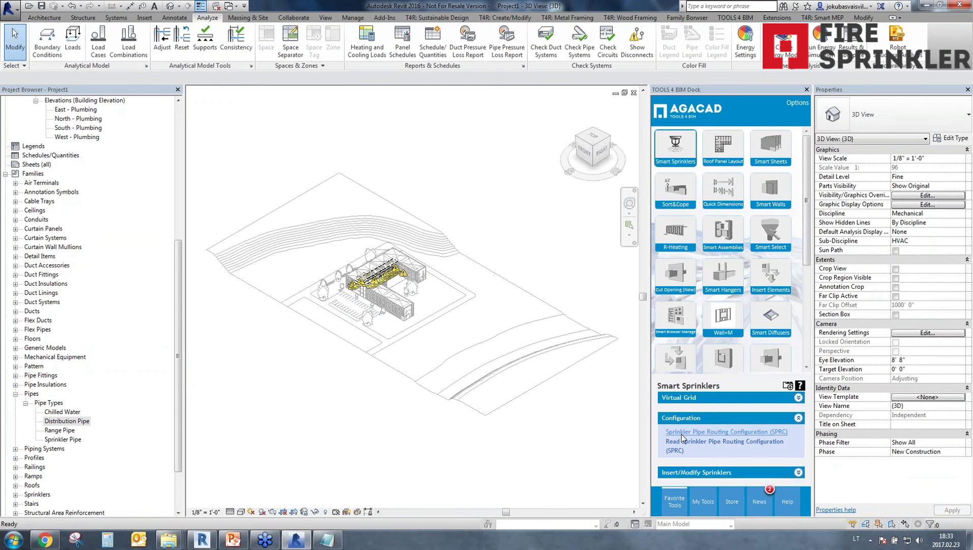
pyautogui.click(538, 244)
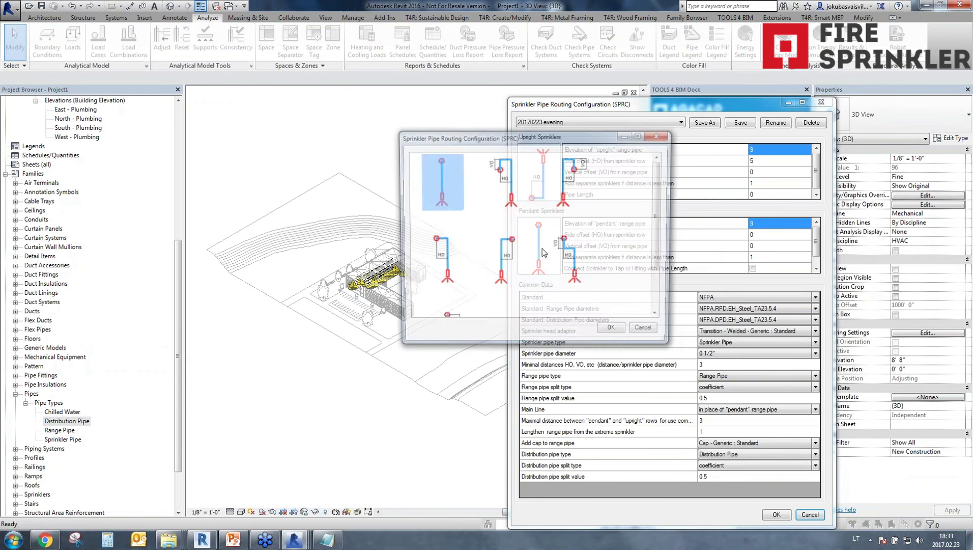
pyautogui.click(517, 180)
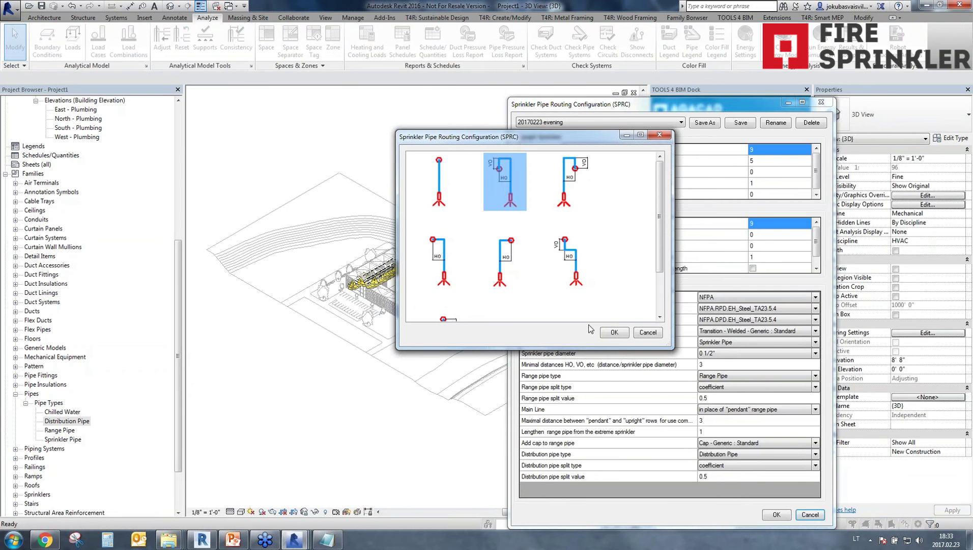
pyautogui.click(614, 332)
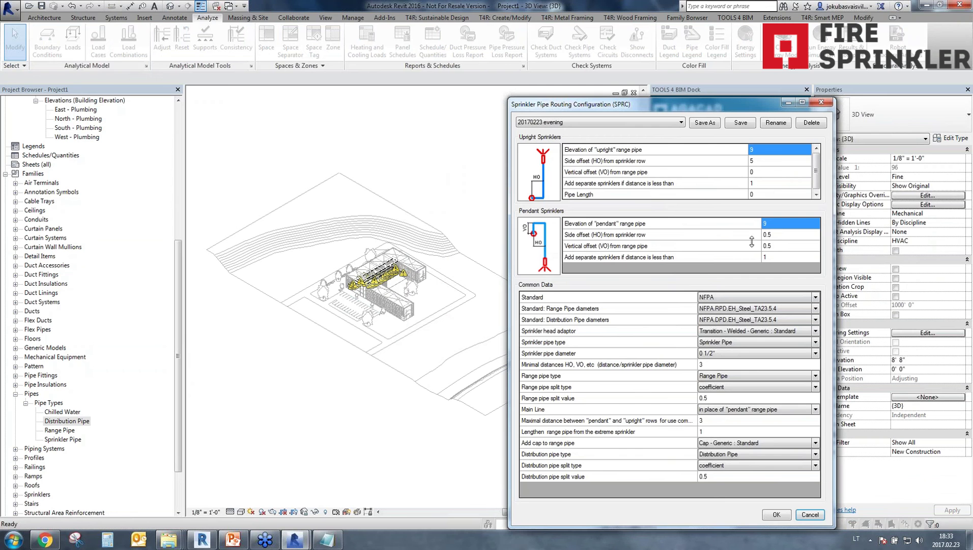
pyautogui.click(779, 235)
pyautogui.click(777, 245)
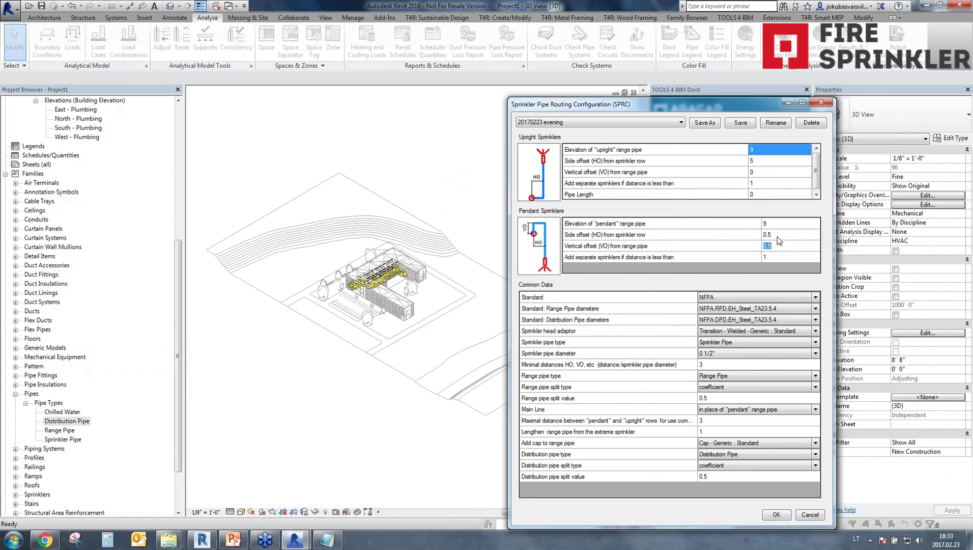
pyautogui.click(777, 236)
pyautogui.click(776, 514)
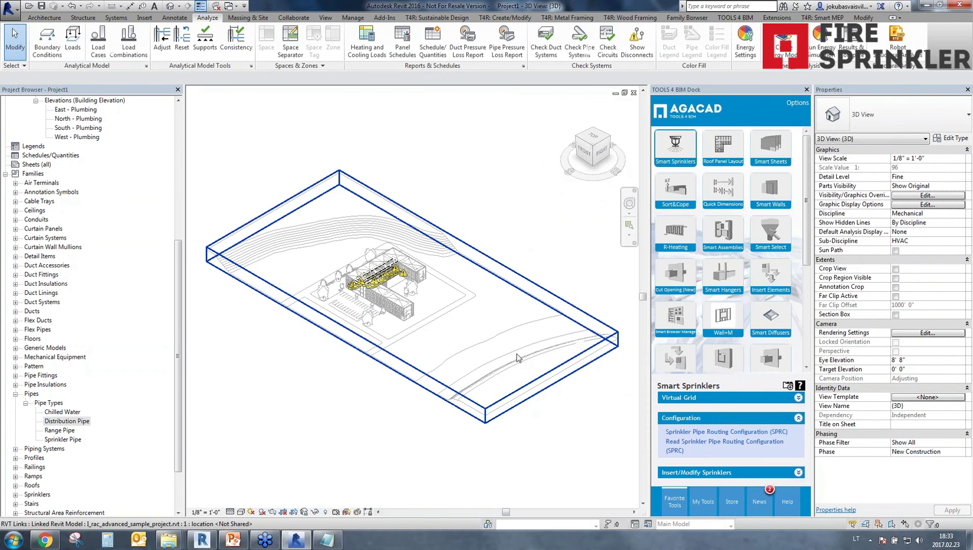
# Step: Connect the first unconnected row of pendant sprinklers past the existing range pipes to the distribution pipe
pyautogui.scroll(10, 361, 283)
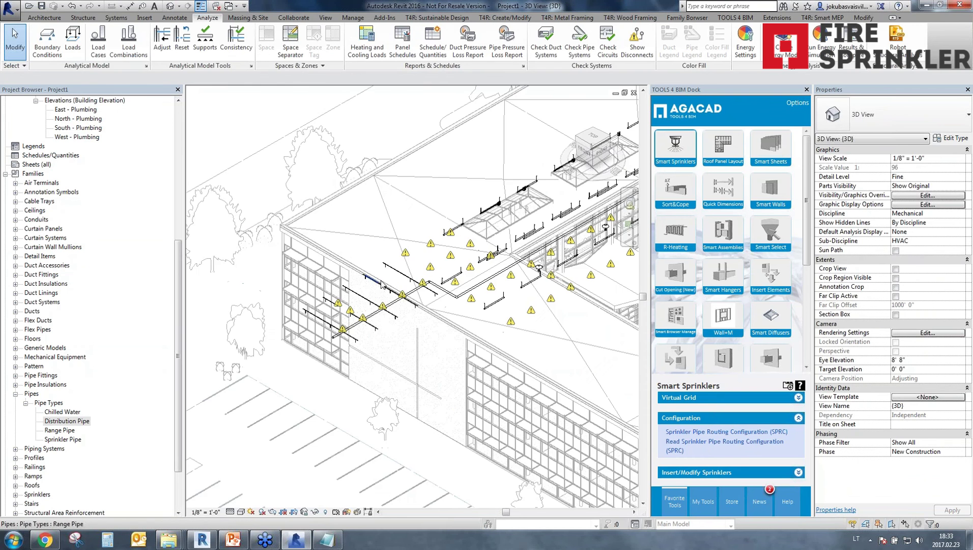
pyautogui.click(680, 472)
pyautogui.click(686, 342)
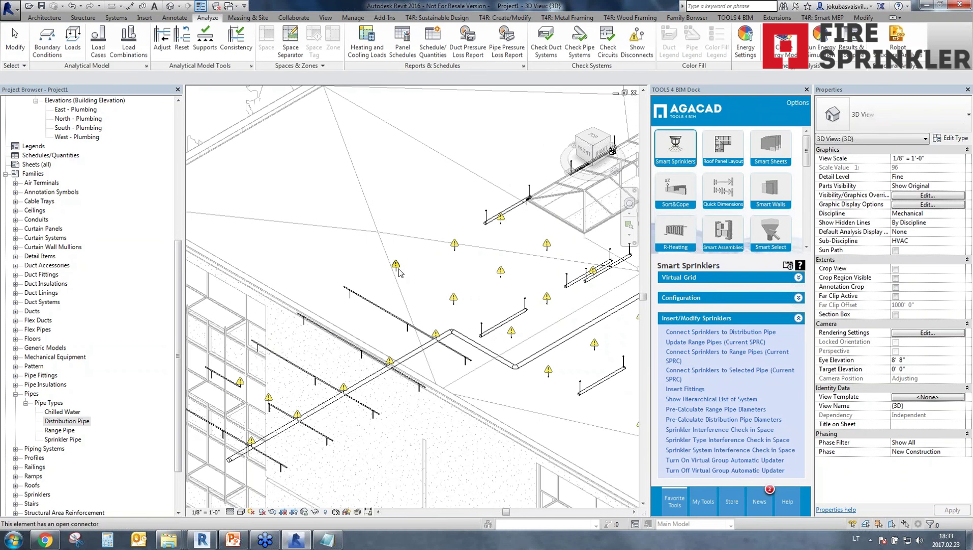
pyautogui.scroll(5, 397, 272)
pyautogui.click(397, 271)
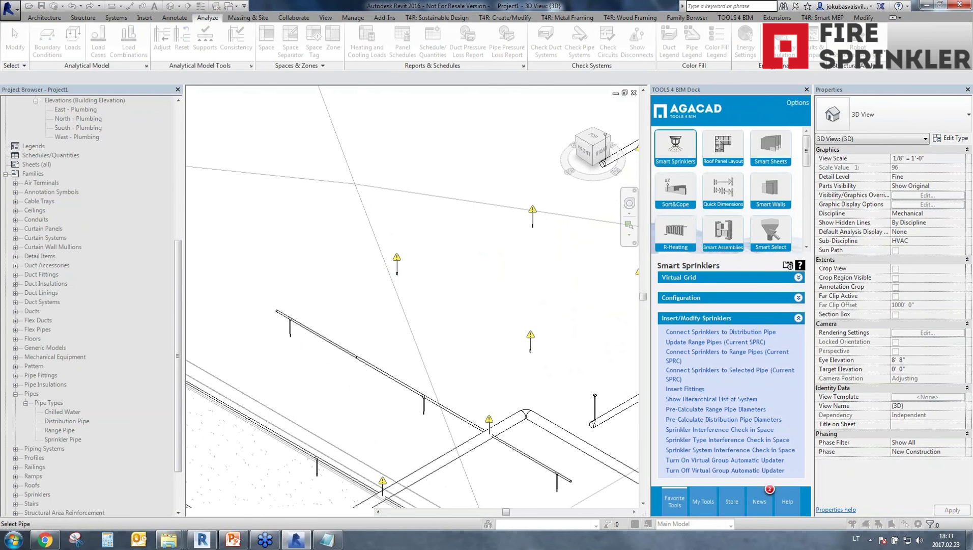
pyautogui.moveTo(554, 430); pyautogui.dragTo(352, 351, button='middle')
pyautogui.click(507, 396)
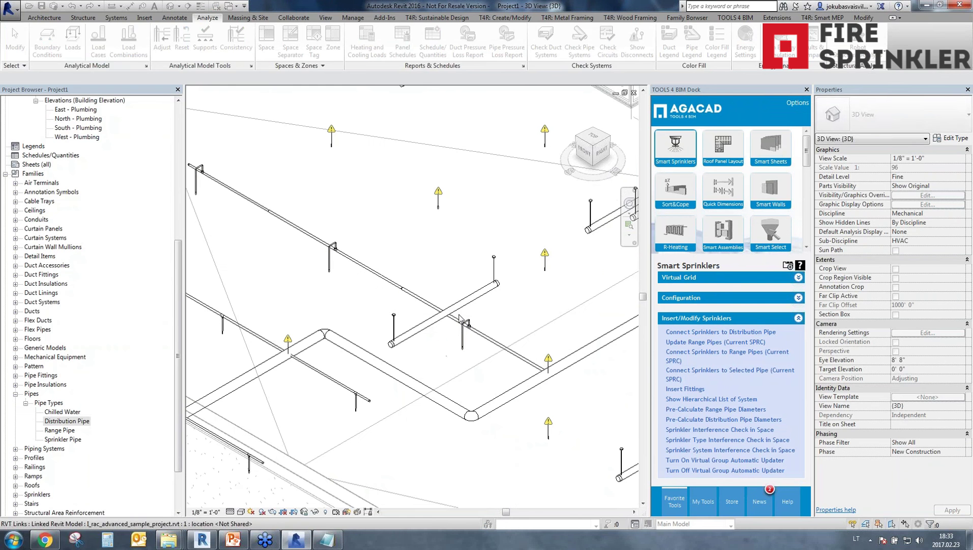
# Step: Change the pendant sprinkler routing to the stepped-down layout, keeping side and vertical offsets of 0.5
pyautogui.moveTo(464, 326); pyautogui.dragTo(350, 425, button='middle')
pyautogui.click(679, 297)
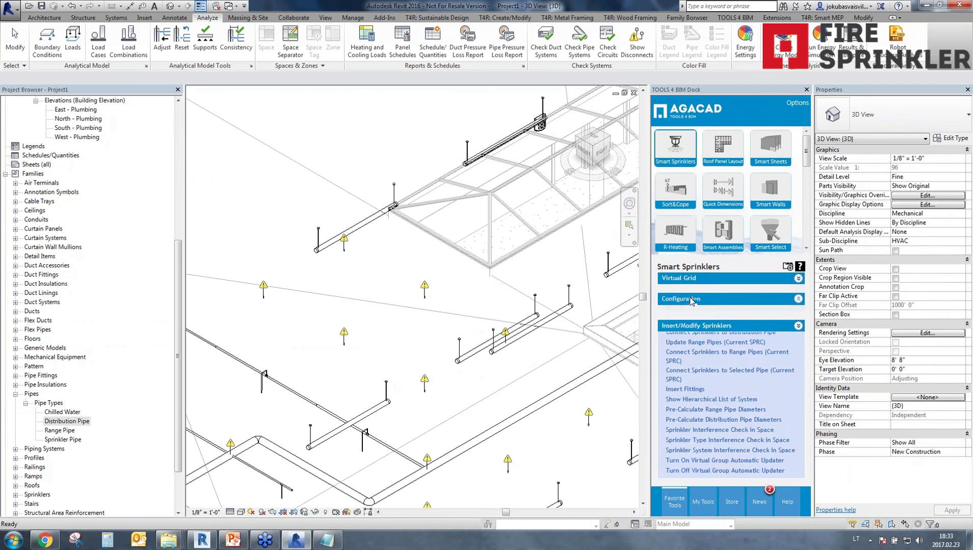
pyautogui.click(684, 432)
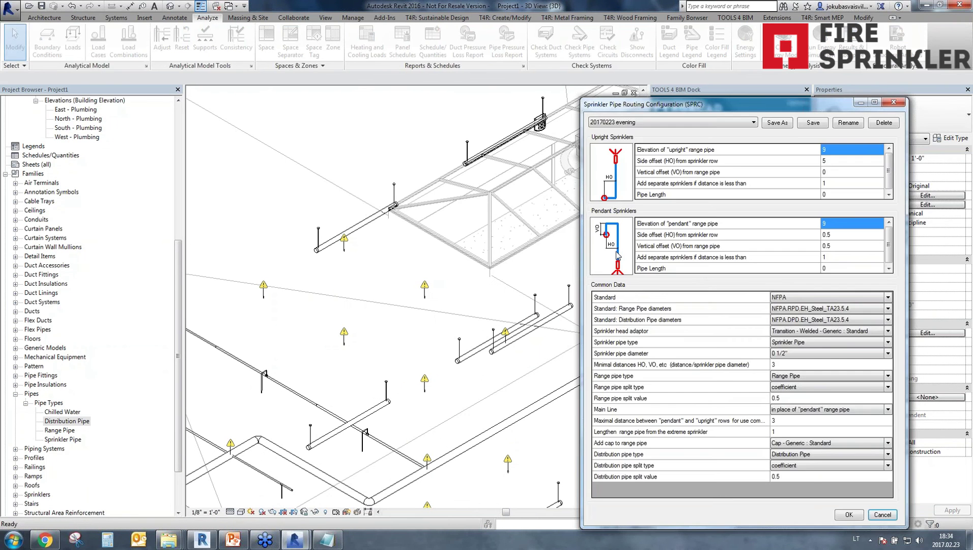
pyautogui.click(617, 255)
pyautogui.click(652, 292)
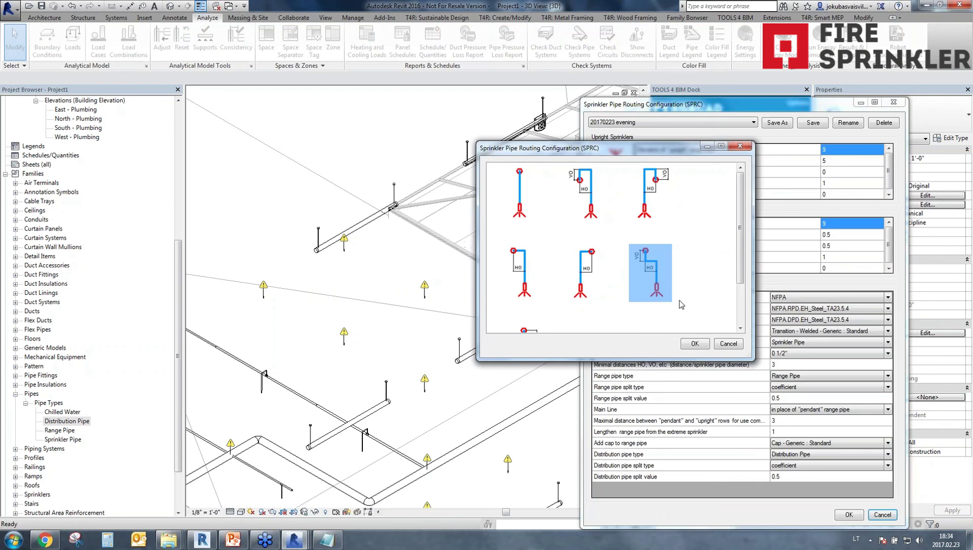
pyautogui.click(696, 345)
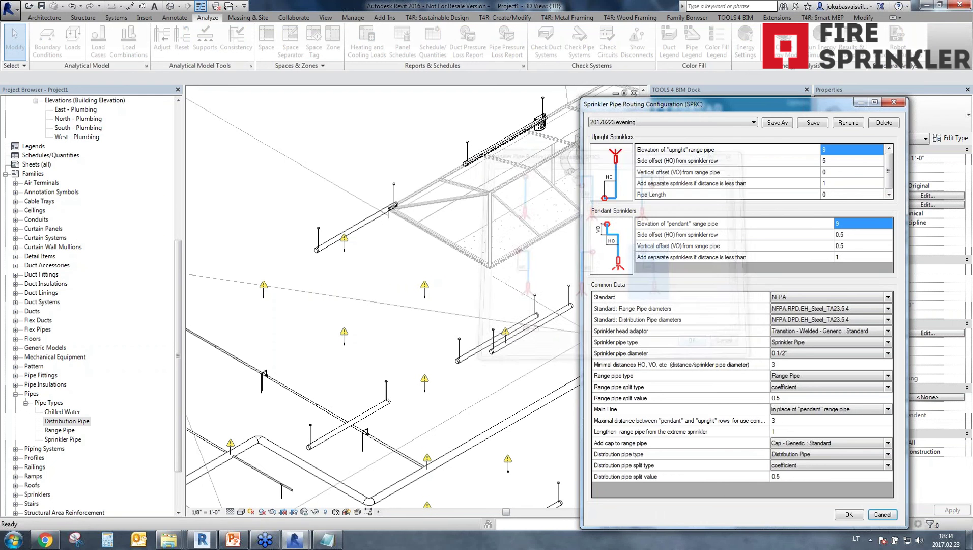
pyautogui.click(848, 515)
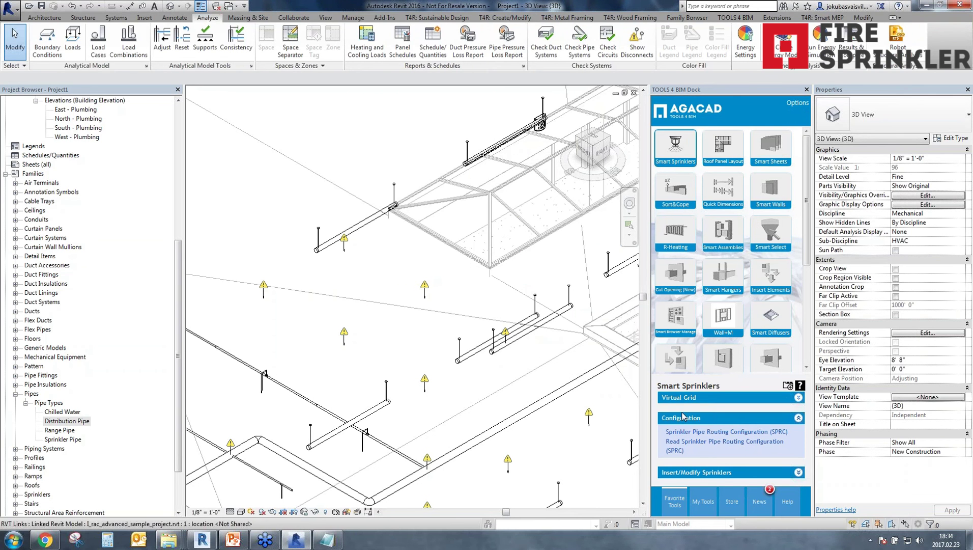
# Step: Connect the next two rows of pendant sprinklers to the distribution pipe using the stepped-down routing
pyautogui.click(679, 472)
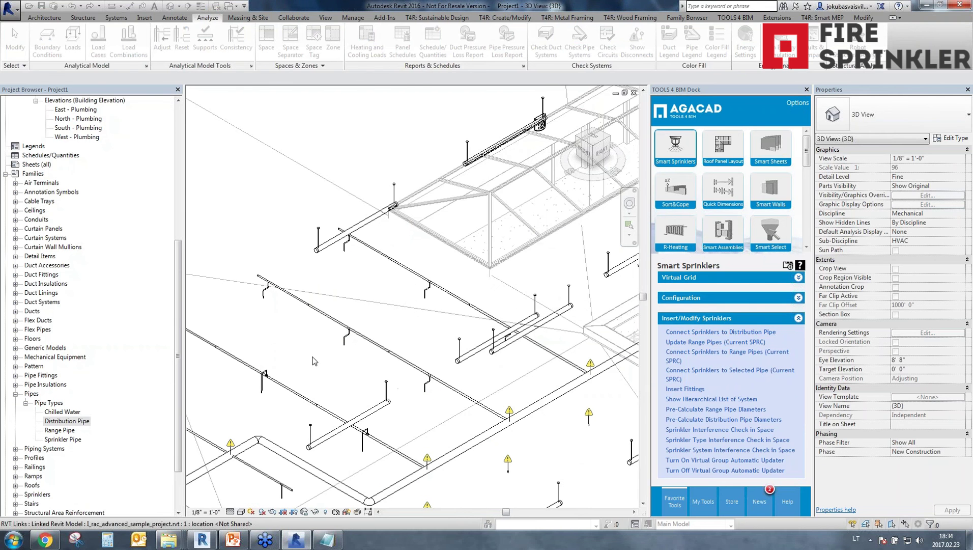
pyautogui.keyDown('shift'); pyautogui.moveTo(529, 454); pyautogui.dragTo(446, 451, button='middle'); pyautogui.keyUp('shift')
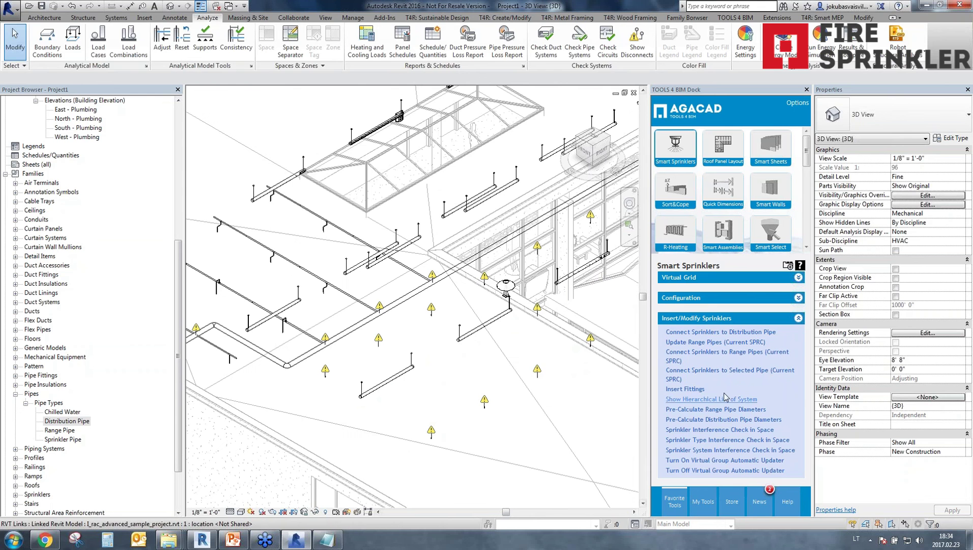
# Step: Change the pendant sprinkler routing configuration to the straight vertical drop layout
pyautogui.click(685, 298)
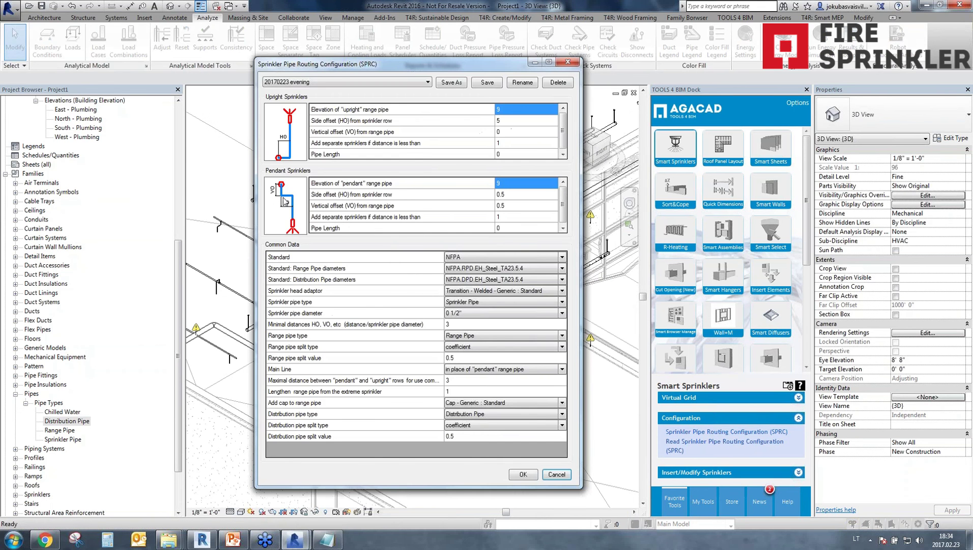
pyautogui.click(282, 220)
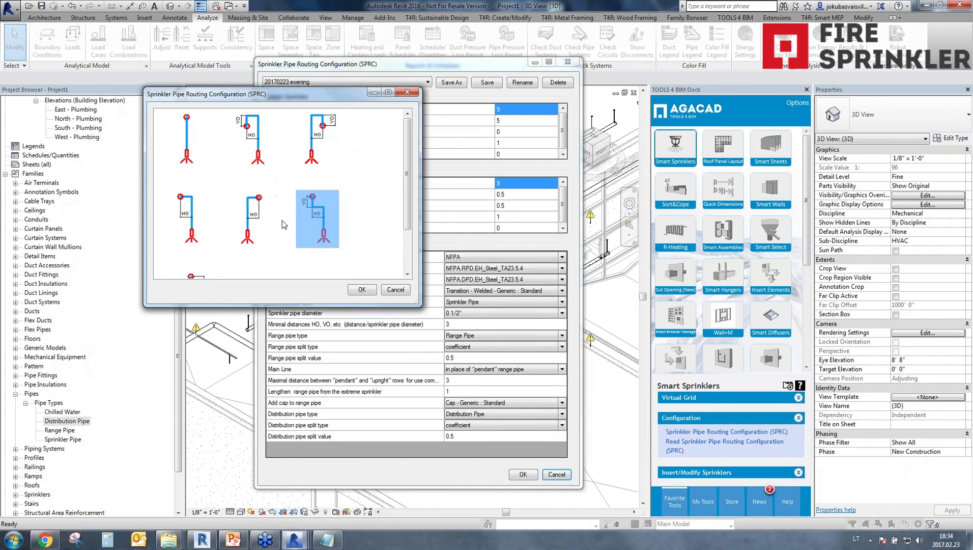
pyautogui.click(362, 289)
pyautogui.click(523, 474)
# Step: Connect the remaining sprinkler rows along the glazed facade to the long distribution pipe run
pyautogui.scroll(-5, 317, 435)
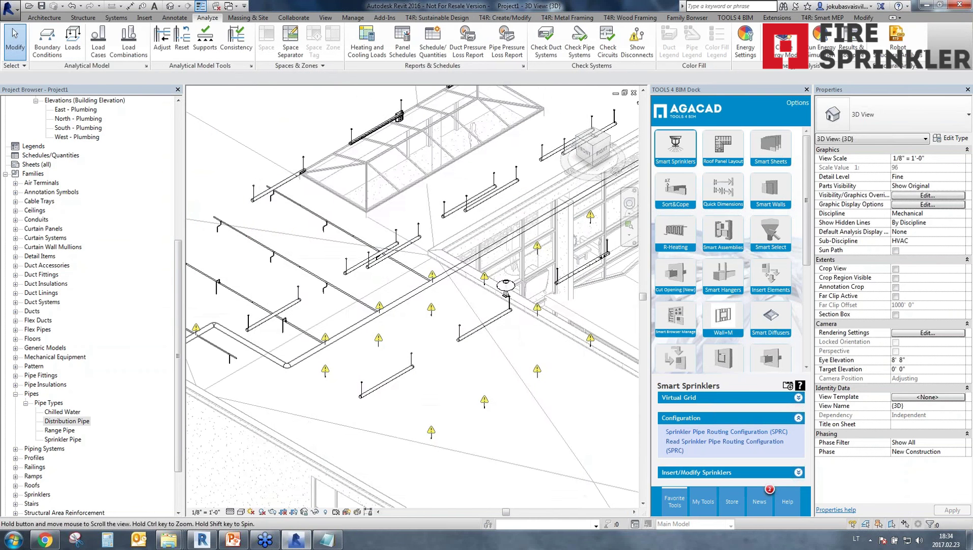
pyautogui.moveTo(316, 435); pyautogui.dragTo(303, 438, button='middle')
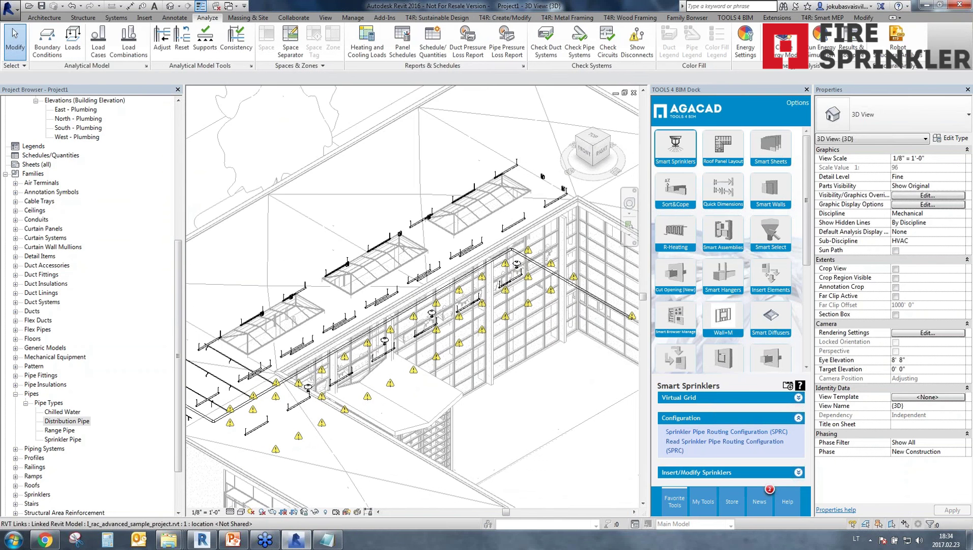
pyautogui.click(681, 472)
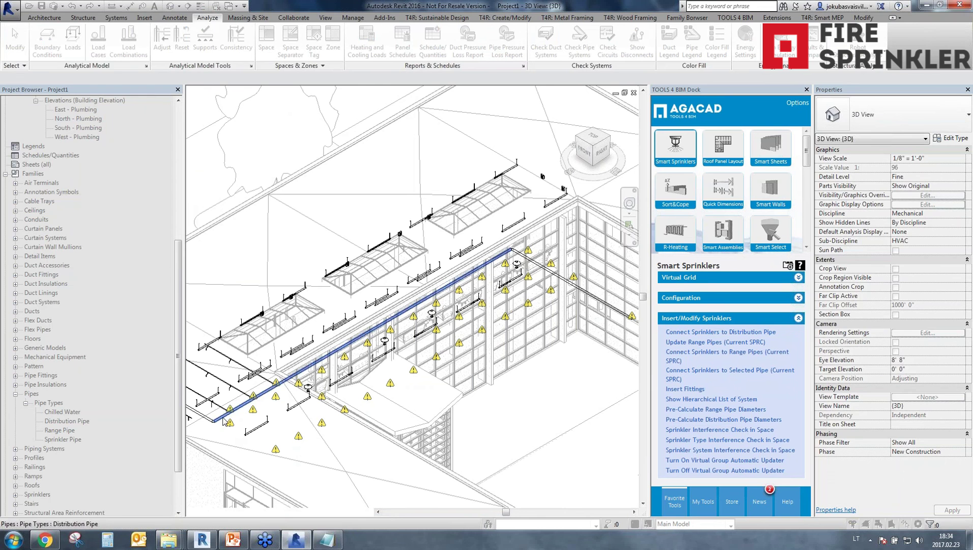
pyautogui.click(224, 420)
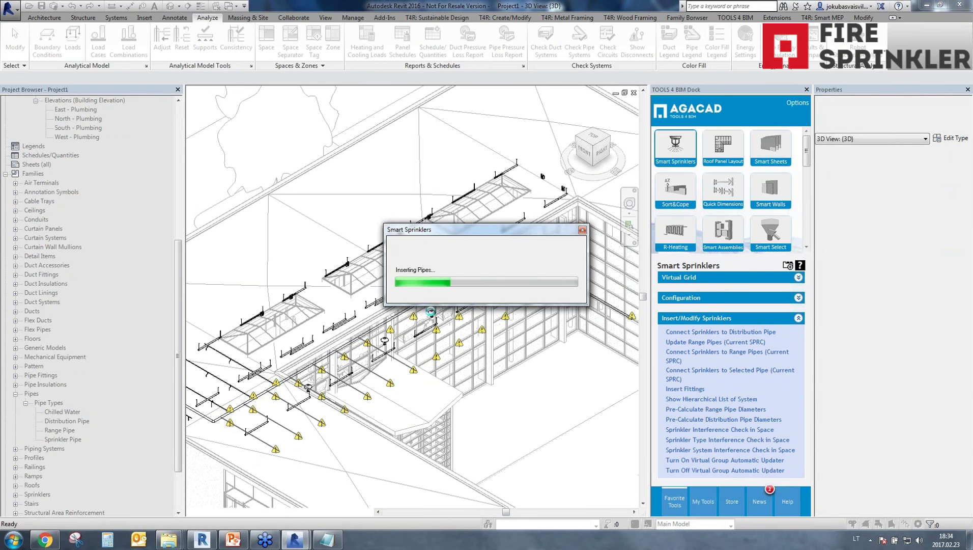
pyautogui.moveTo(467, 228); pyautogui.dragTo(734, 236)
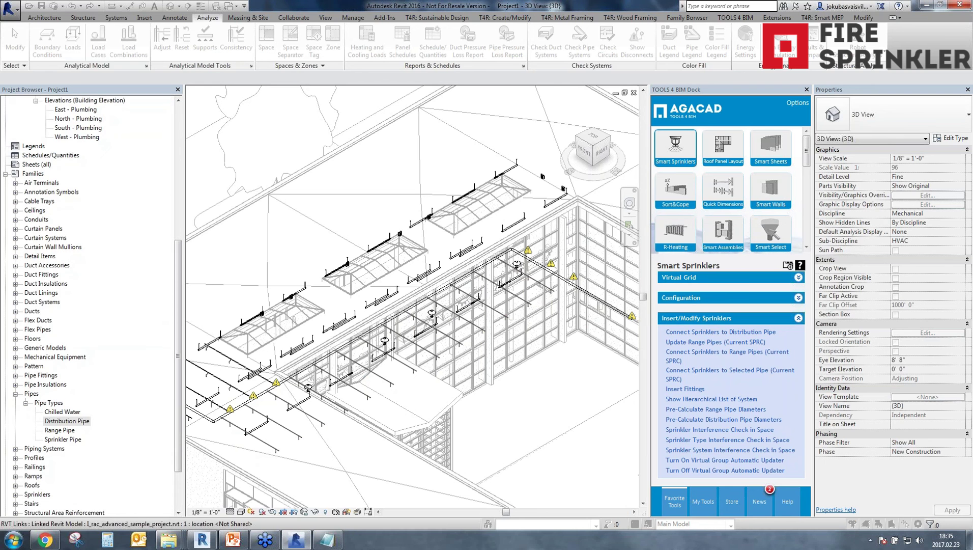
# Step: Examine the inserted range pipes and sprinkler drops along the distribution pipe up close and across the whole building
pyautogui.scroll(4, 476, 298)
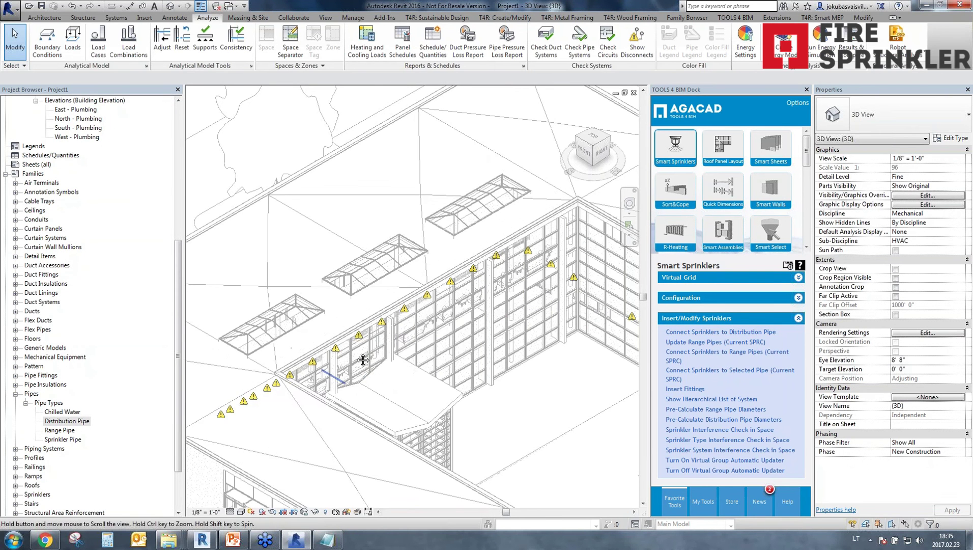
pyautogui.scroll(2, 403, 292)
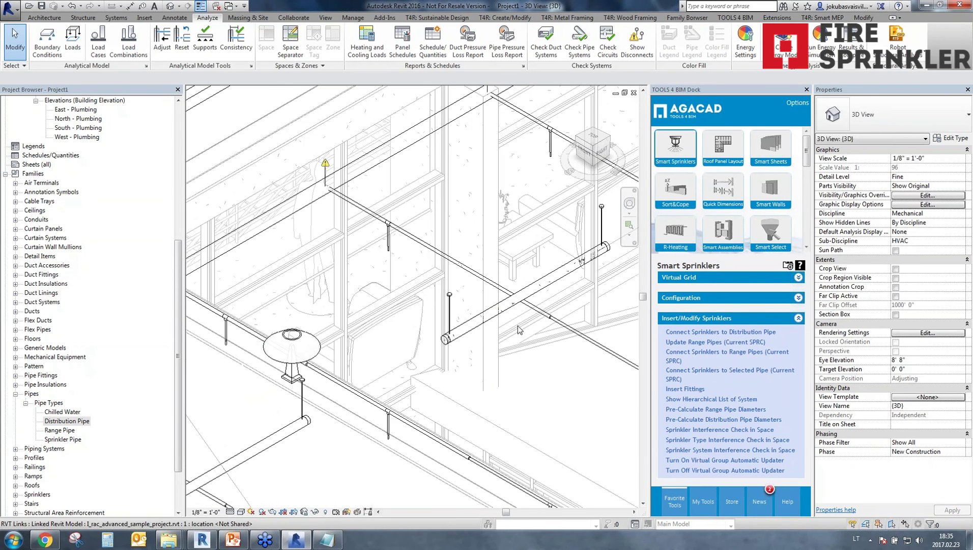
pyautogui.moveTo(518, 325)
pyautogui.mouseDown(button='middle')
pyautogui.moveTo(394, 297)
pyautogui.moveTo(569, 299)
pyautogui.mouseUp(button='middle')
pyautogui.scroll(-1, 569, 298)
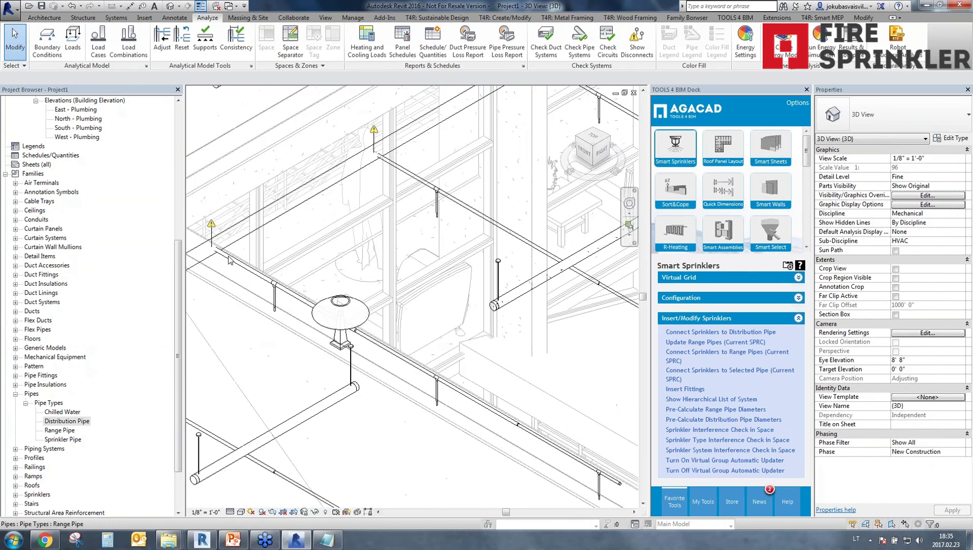
pyautogui.scroll(3, 216, 249)
pyautogui.scroll(-1, 470, 388)
pyautogui.scroll(-3, 469, 388)
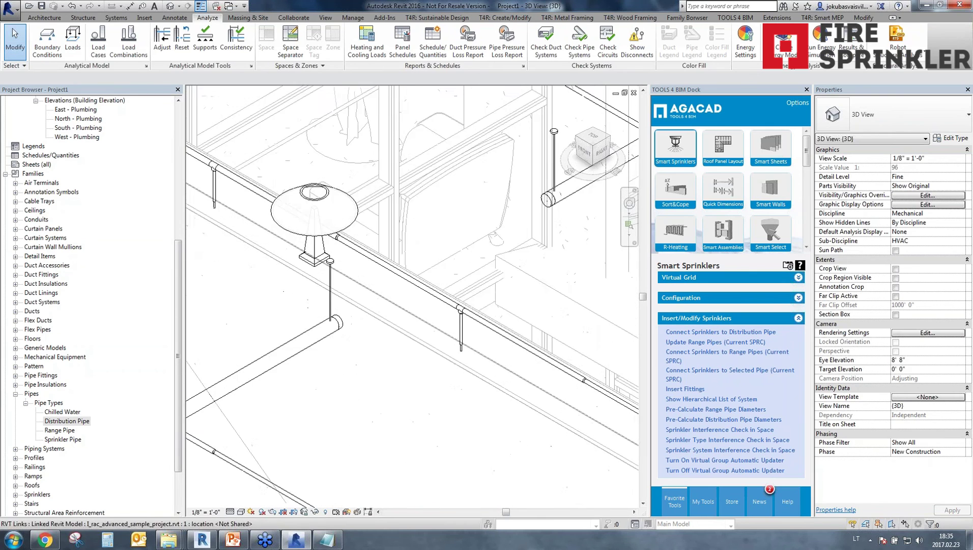
pyautogui.scroll(4, 525, 378)
pyautogui.scroll(-5, 526, 379)
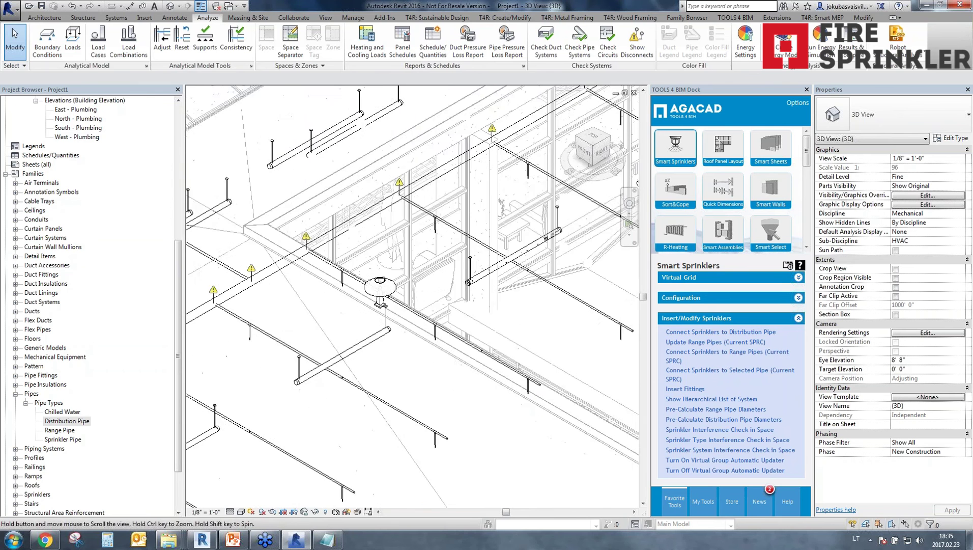
pyautogui.scroll(-4, 554, 384)
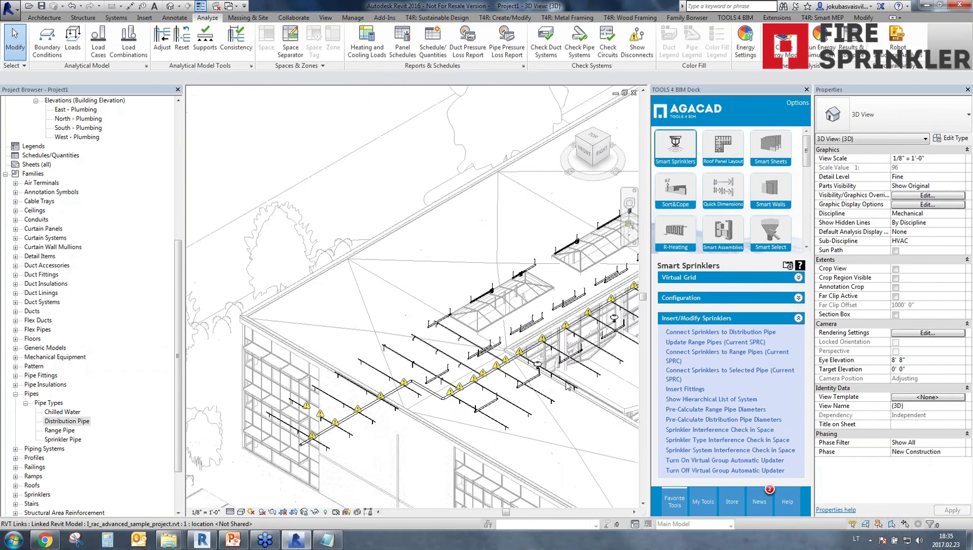
pyautogui.scroll(-2, 591, 385)
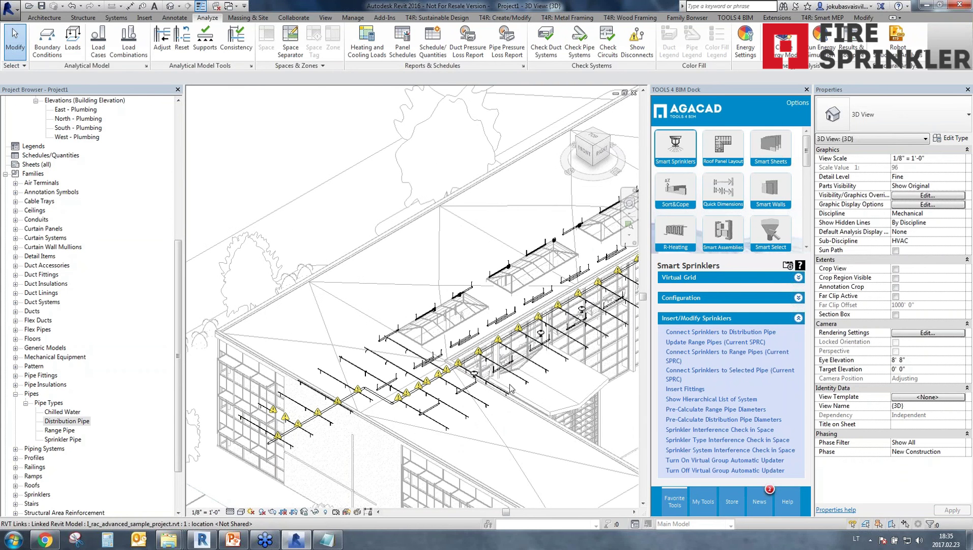
# Step: Insert fittings where the range pipes cross the short distribution pipe segment near the building's glazed end
pyautogui.scroll(5, 305, 407)
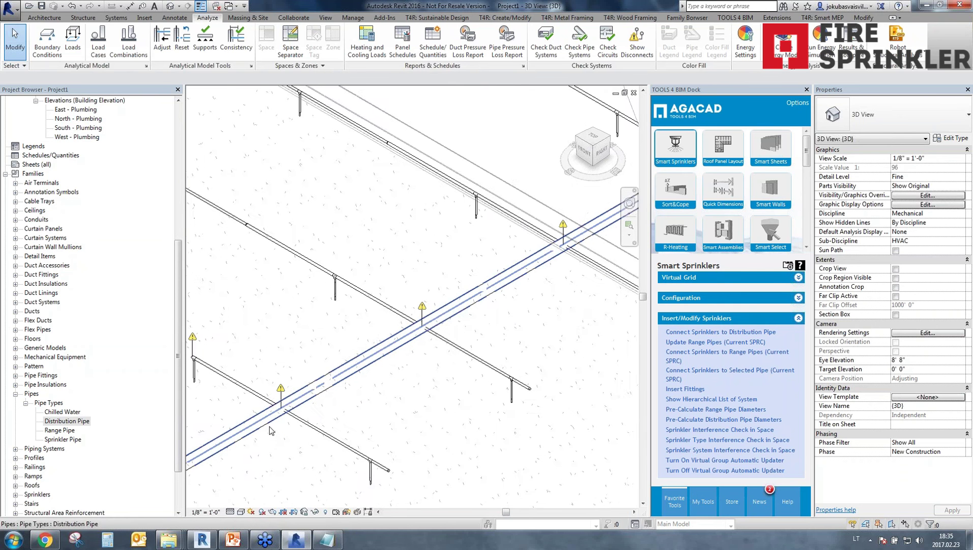
pyautogui.moveTo(271, 425); pyautogui.dragTo(341, 386, button='middle')
pyautogui.scroll(-2, 445, 356)
pyautogui.scroll(-1, 442, 354)
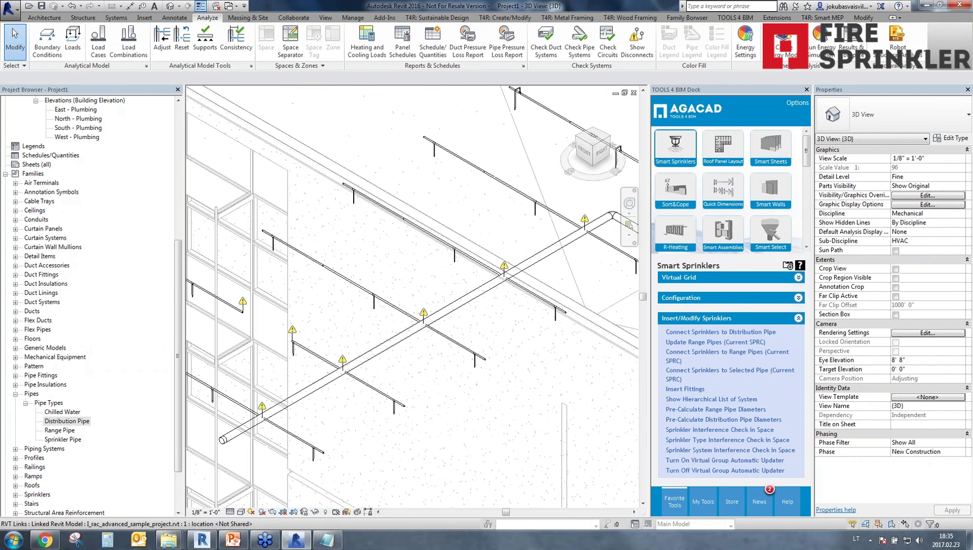
pyautogui.scroll(-2, 387, 383)
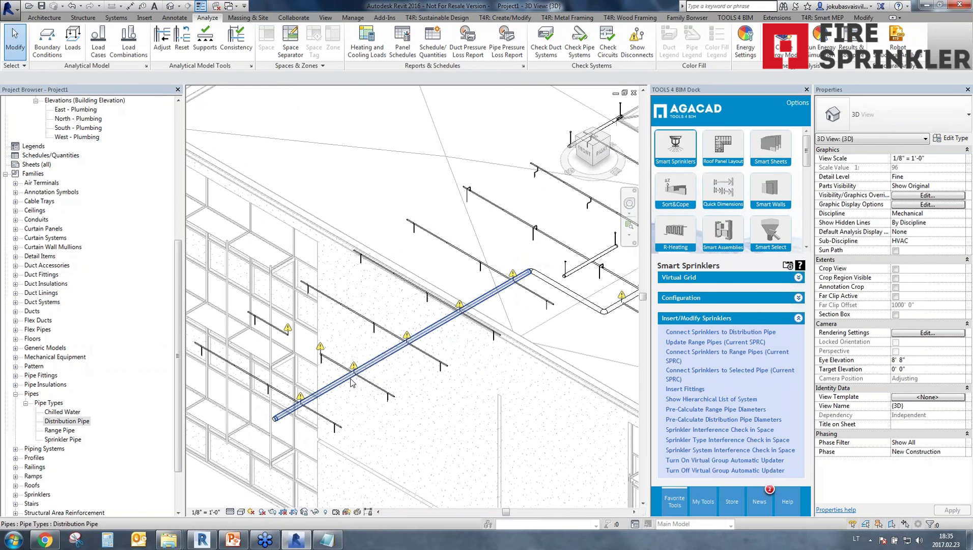
pyautogui.click(682, 389)
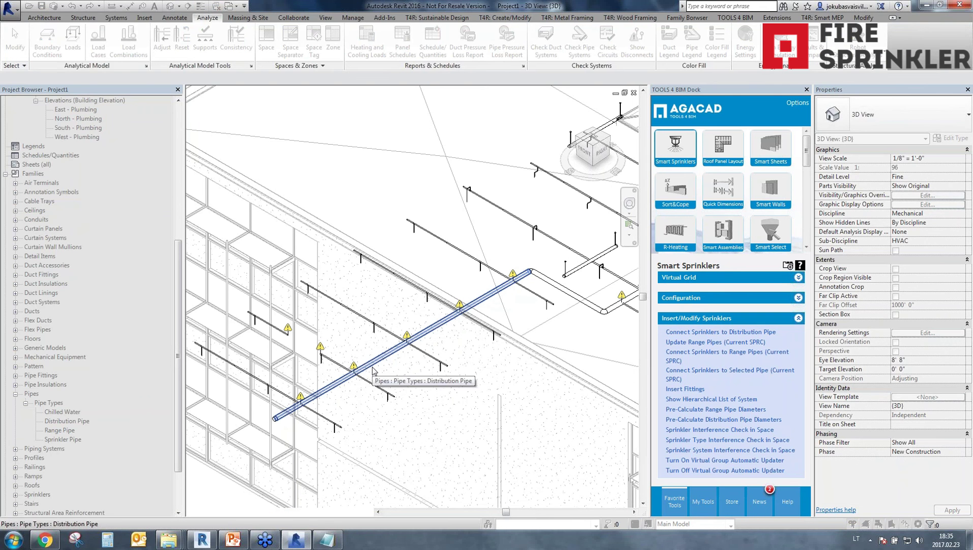
pyautogui.click(373, 369)
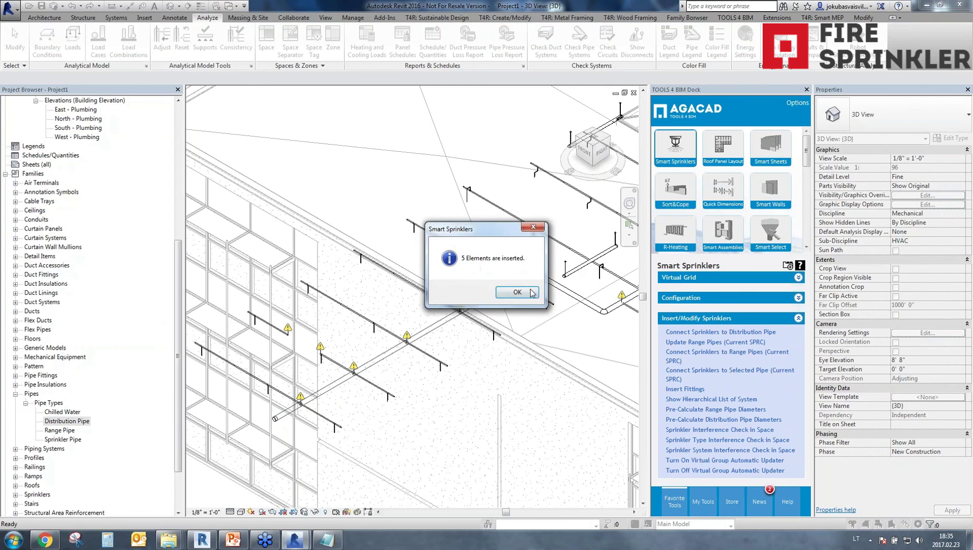
pyautogui.click(518, 291)
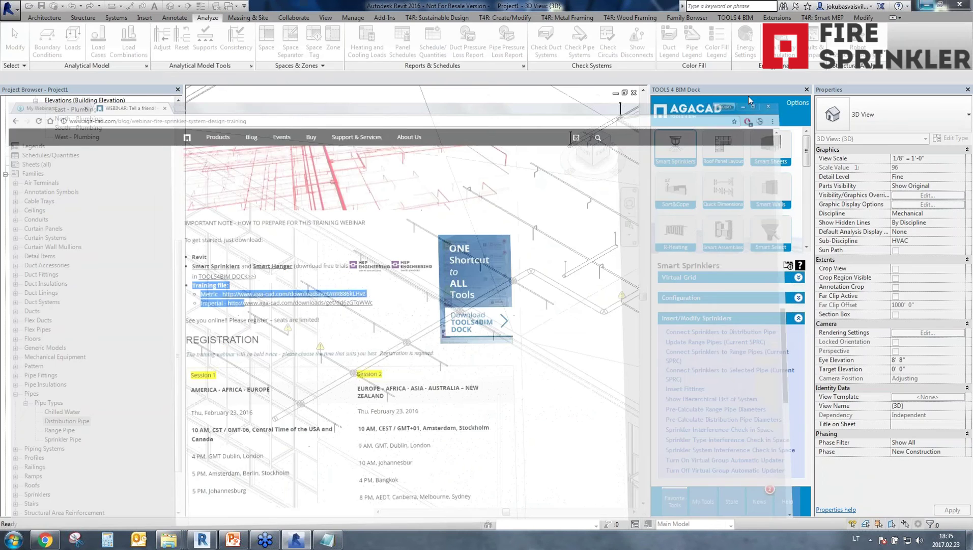
# Step: Examine the cross fittings on the short distribution pipe and the properties of a fitting and its adjoining pipe segment
pyautogui.scroll(5, 291, 406)
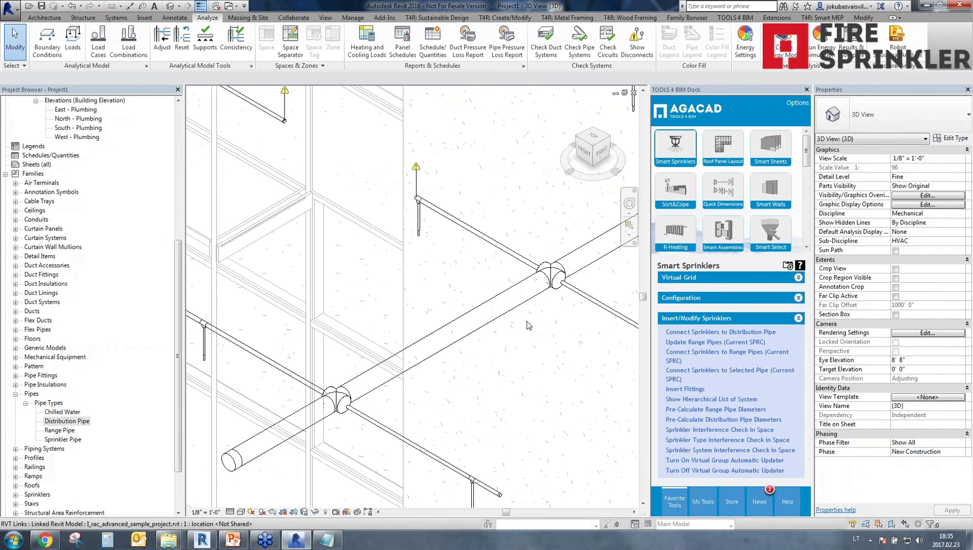
pyautogui.moveTo(549, 283); pyautogui.dragTo(246, 457, button='middle')
pyautogui.scroll(-1, 509, 305)
pyautogui.moveTo(511, 304); pyautogui.dragTo(387, 371, button='middle')
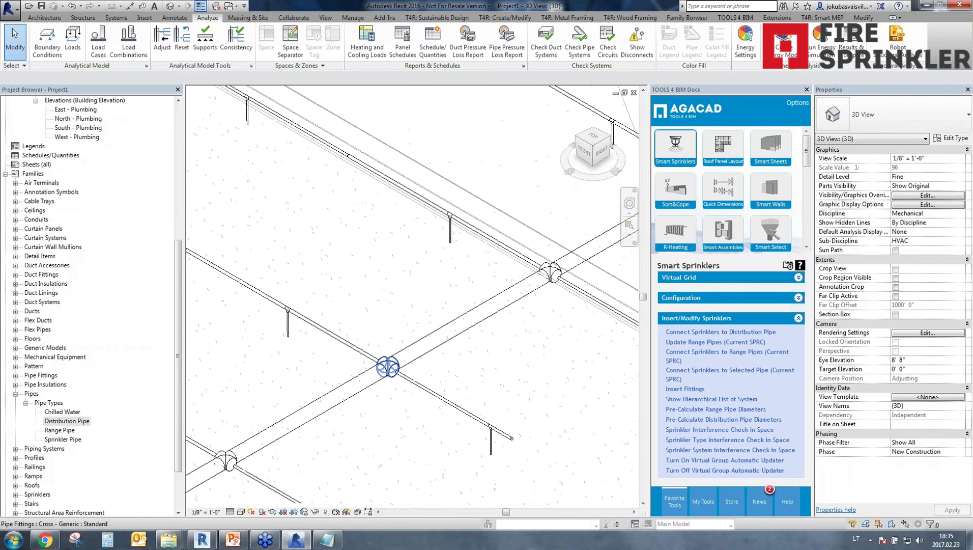
pyautogui.click(530, 286)
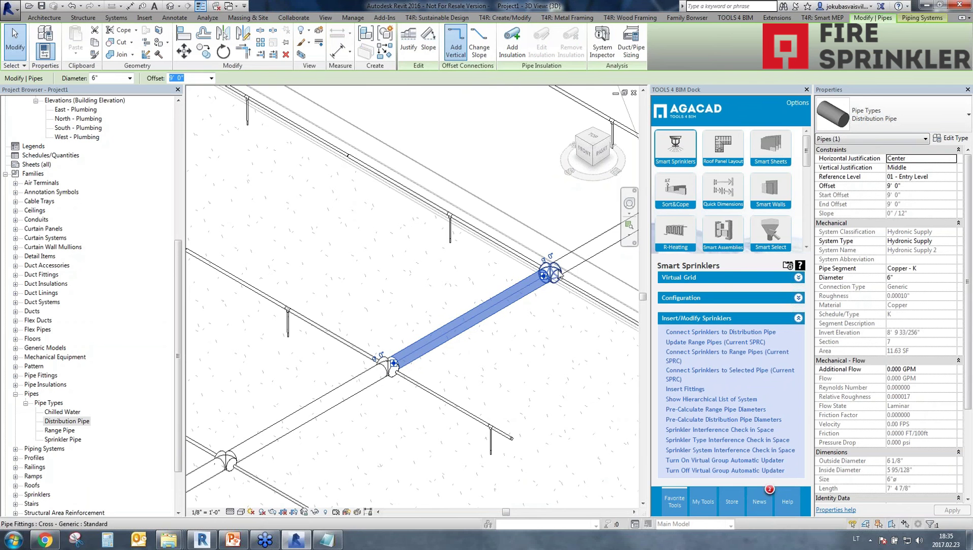
pyautogui.click(550, 272)
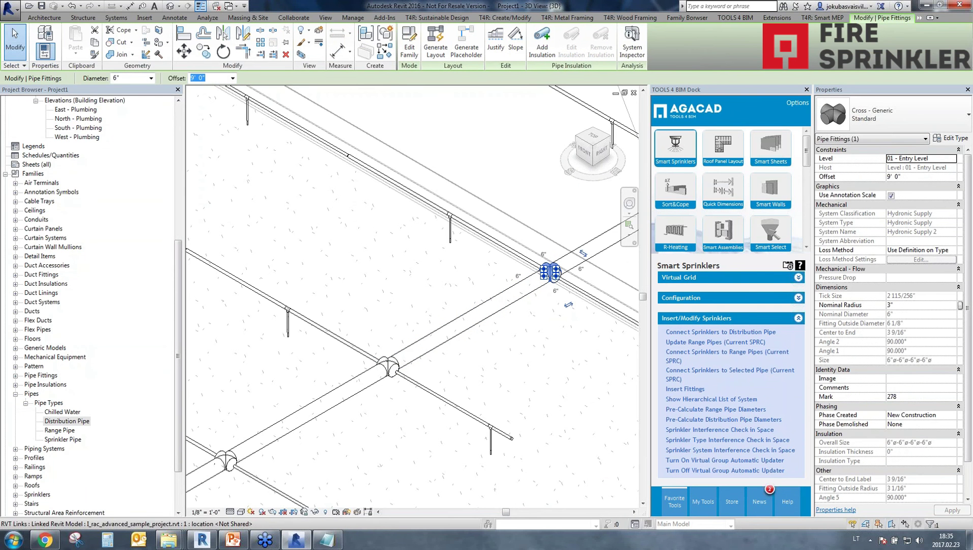
pyautogui.click(470, 319)
pyautogui.click(951, 137)
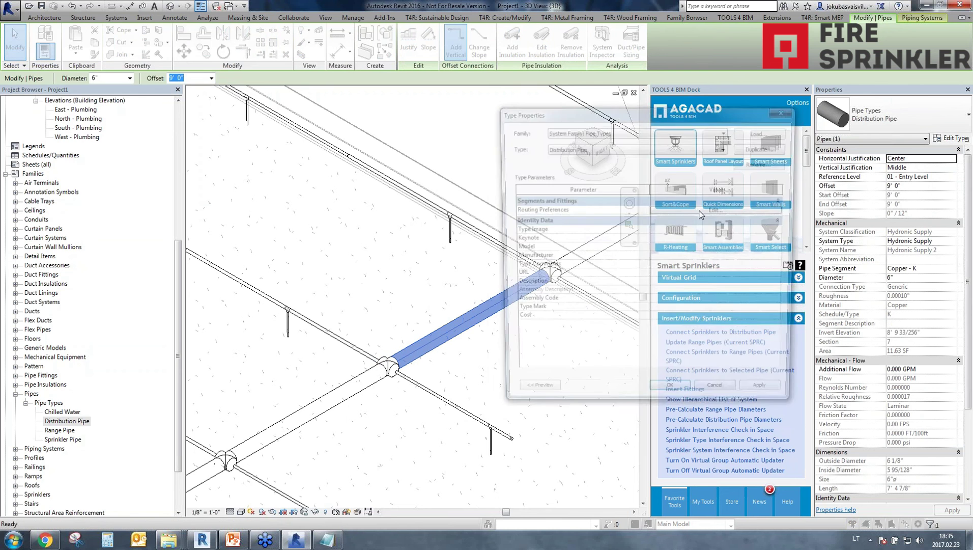
pyautogui.click(781, 113)
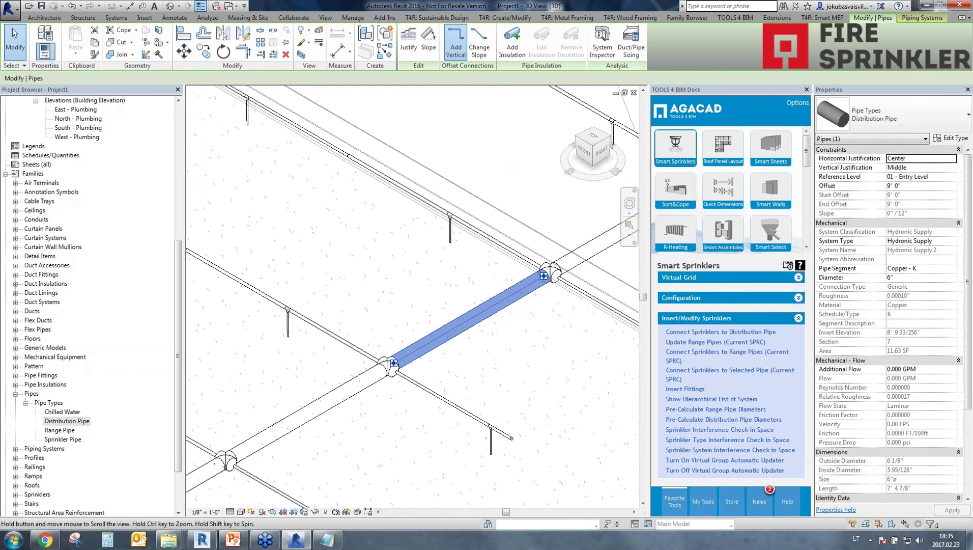
# Step: Insert fittings at all range pipe crossings along the long distribution pipe run
pyautogui.scroll(-5, 265, 356)
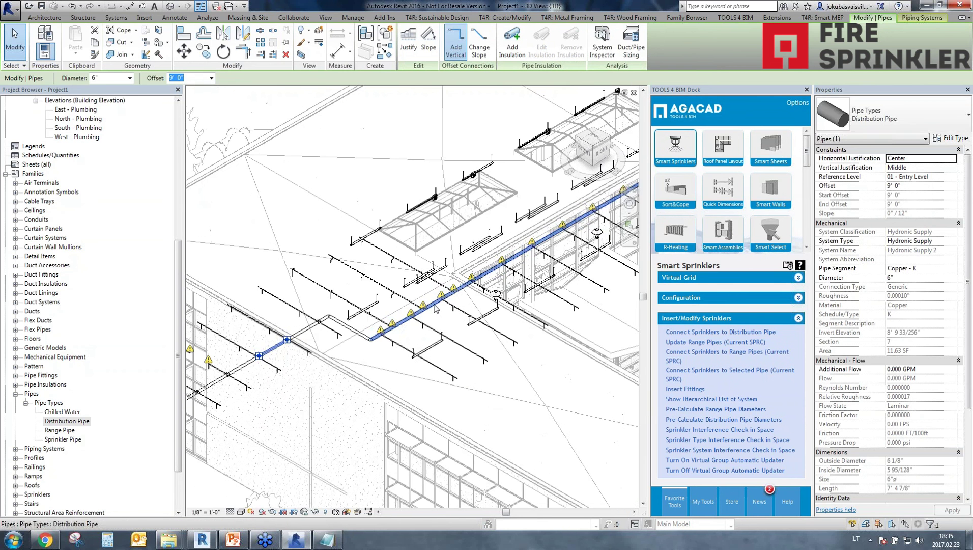
pyautogui.click(435, 307)
pyautogui.click(694, 390)
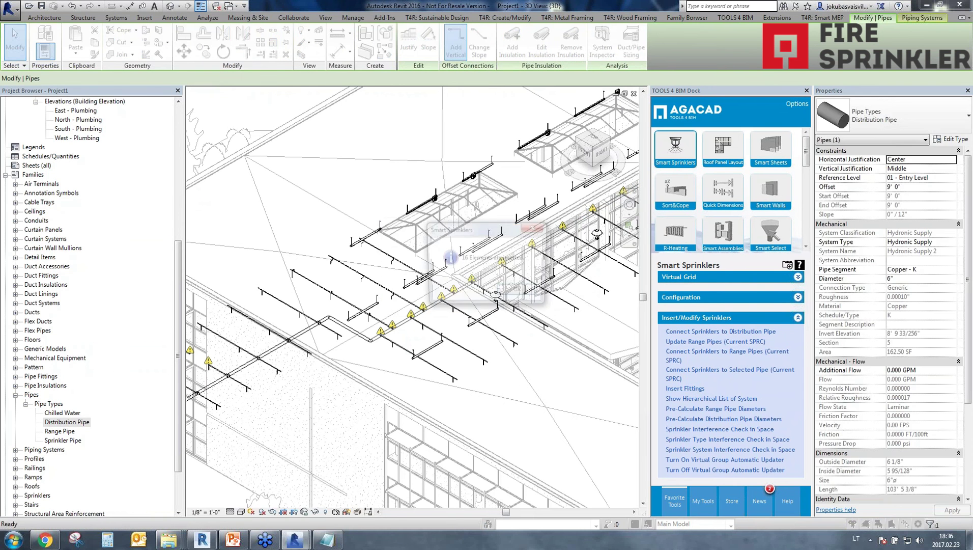
pyautogui.click(520, 294)
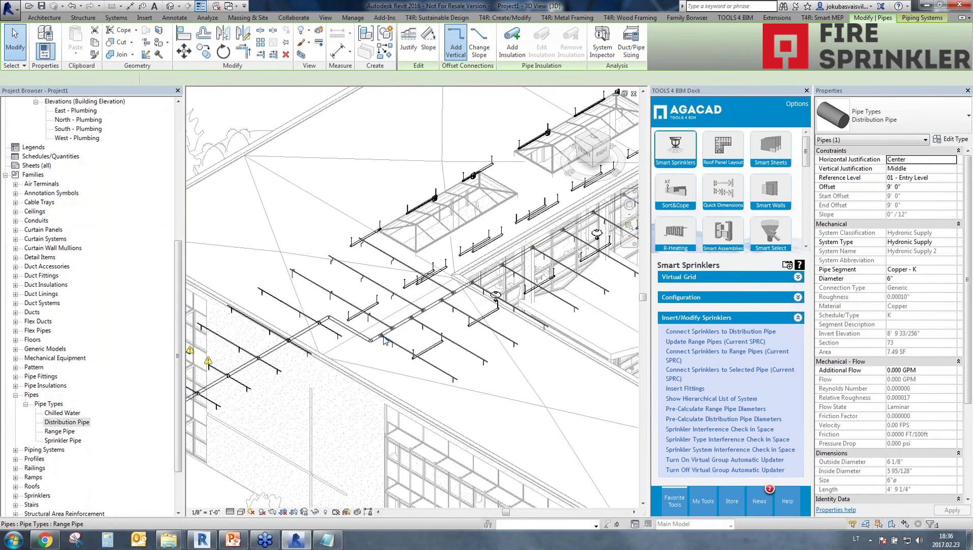
# Step: Examine the fittings joining the range pipes to the long distribution pipe along its whole length
pyautogui.scroll(6, 504, 299)
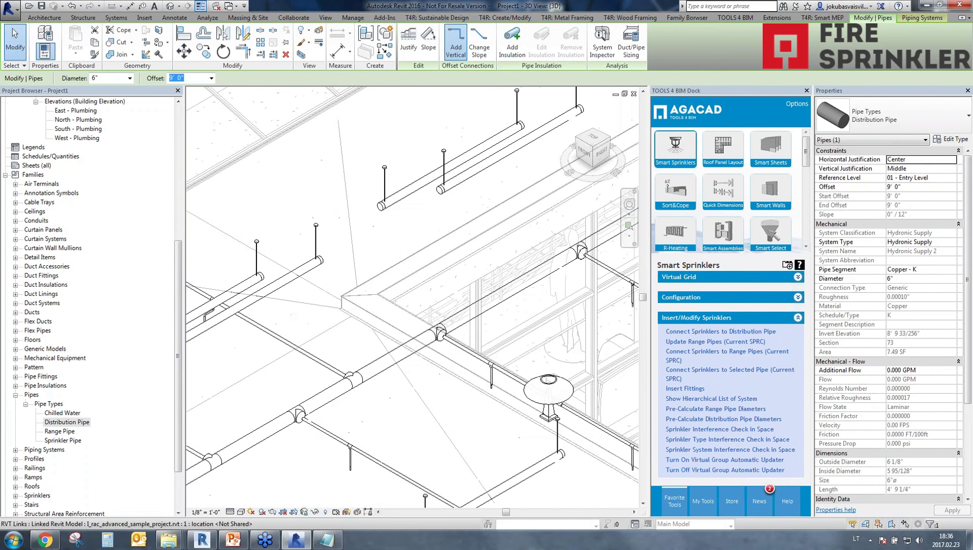
pyautogui.moveTo(504, 298); pyautogui.dragTo(429, 341, button='middle')
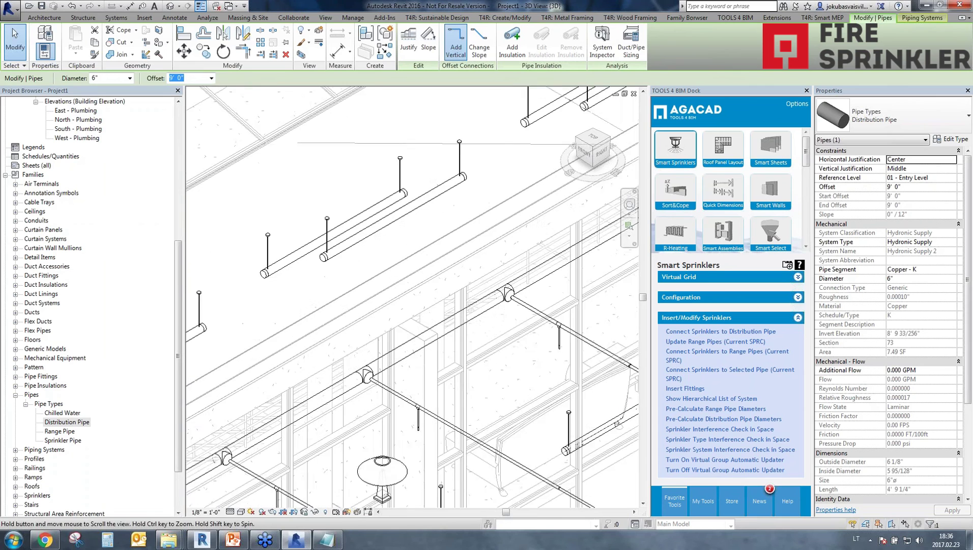
pyautogui.scroll(-2, 590, 336)
pyautogui.scroll(2, 528, 308)
pyautogui.moveTo(528, 309); pyautogui.dragTo(285, 438, button='middle')
pyautogui.scroll(-2, 496, 341)
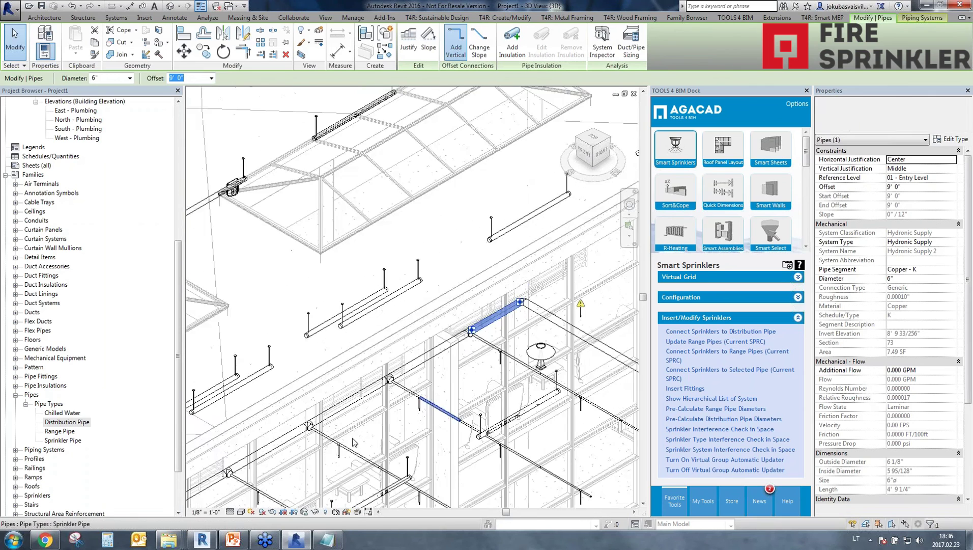
pyautogui.scroll(-2, 355, 443)
pyautogui.moveTo(355, 442); pyautogui.dragTo(541, 220, button='middle')
pyautogui.moveTo(302, 408); pyautogui.dragTo(533, 270, button='middle')
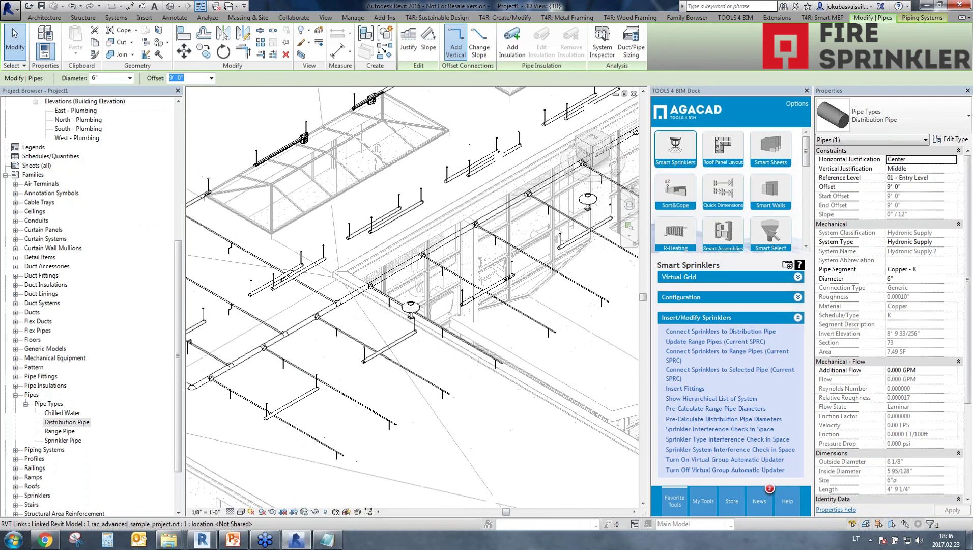
# Step: Open the 01 - Entry Level floor plan at the pendant sprinklers near the end of a range pipe
pyautogui.click(63, 422)
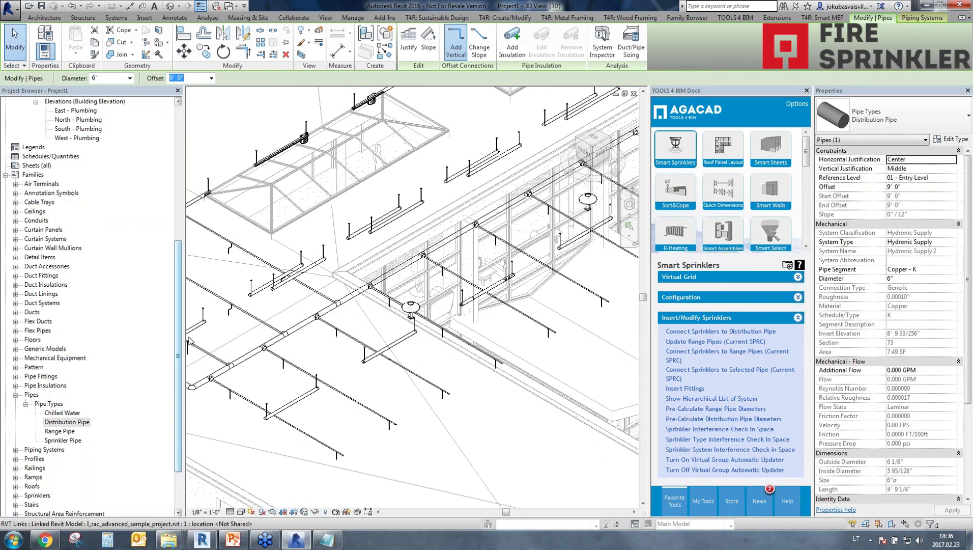
pyautogui.scroll(8, 88, 168)
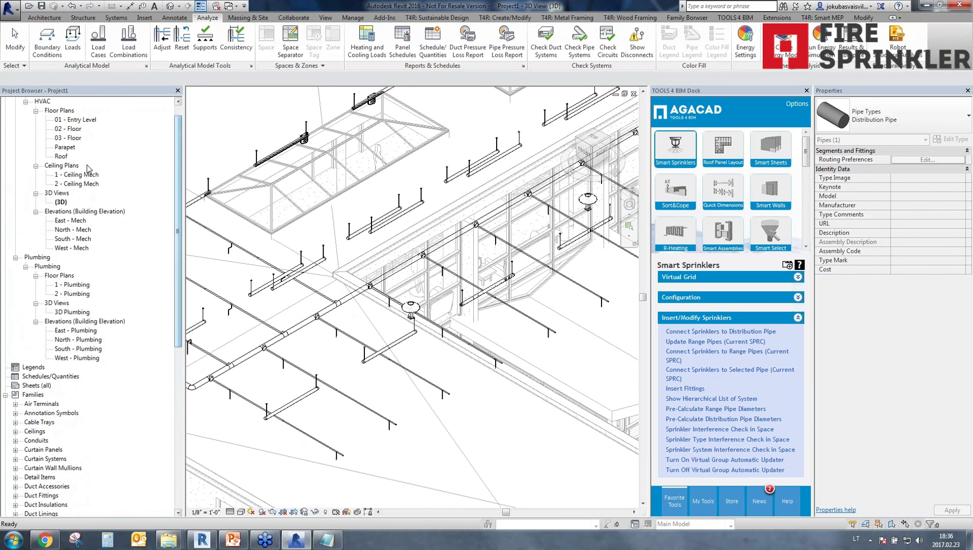
pyautogui.doubleClick(76, 121)
pyautogui.scroll(4, 303, 277)
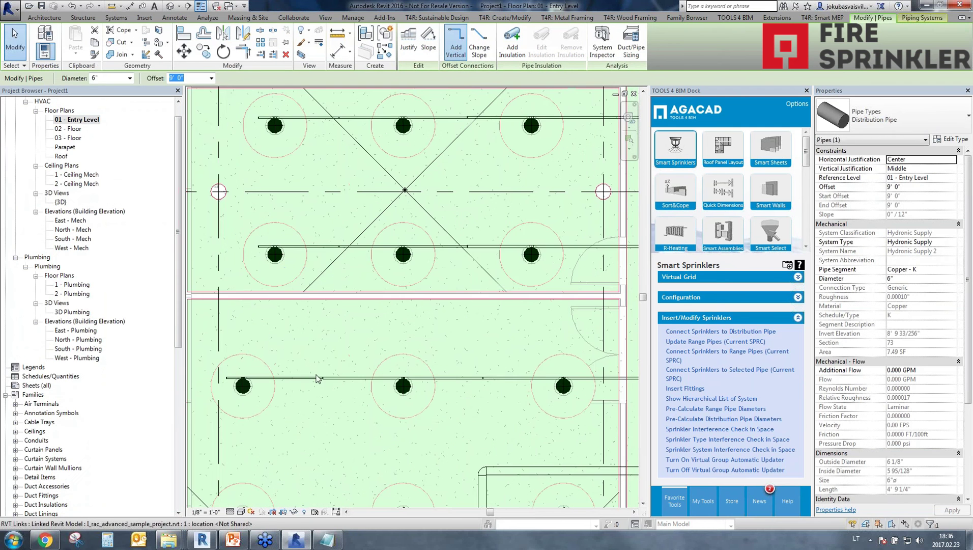
pyautogui.scroll(3, 278, 415)
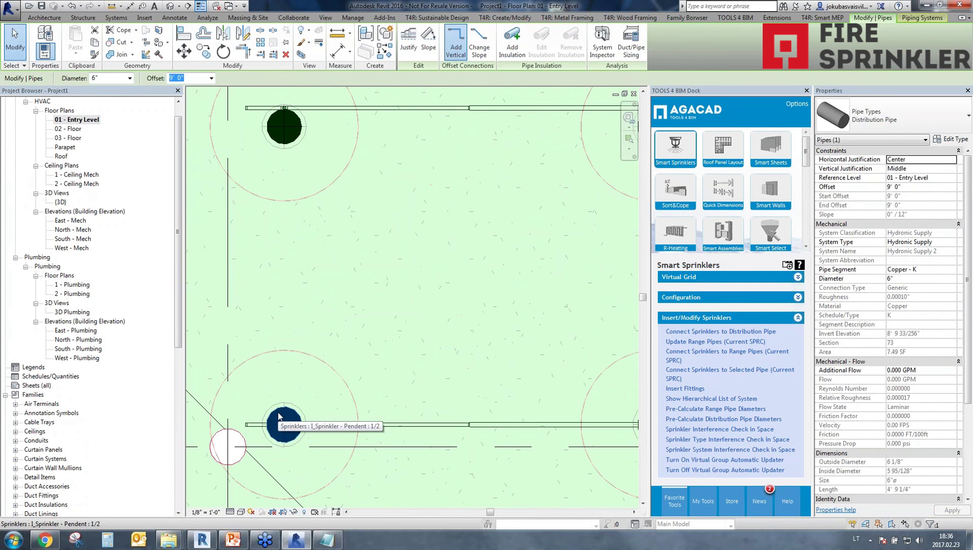
# Step: Filter the selection around the end pendant sprinkler to Sprinklers only and copy that sprinkler to a free spot beside its range pipe
pyautogui.moveTo(244, 320); pyautogui.dragTo(321, 484)
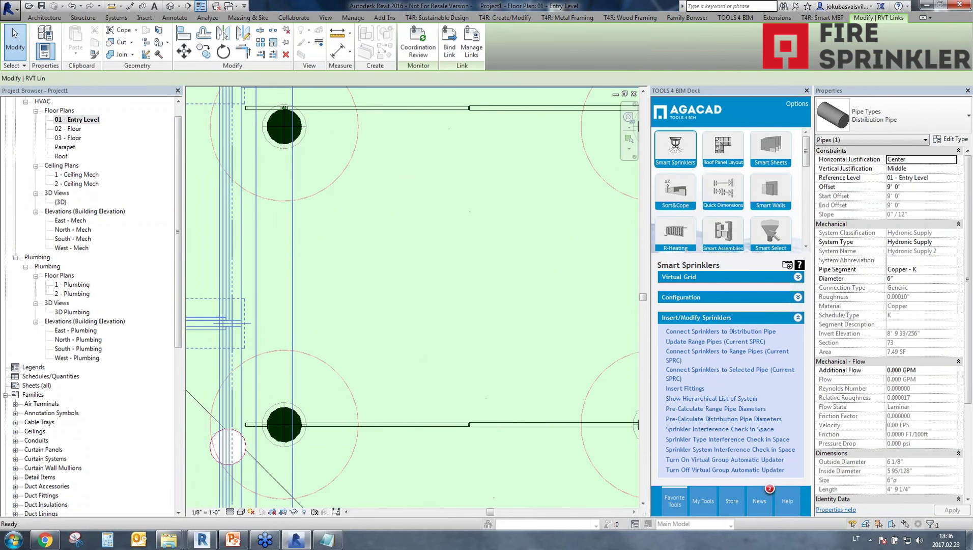
pyautogui.click(946, 517)
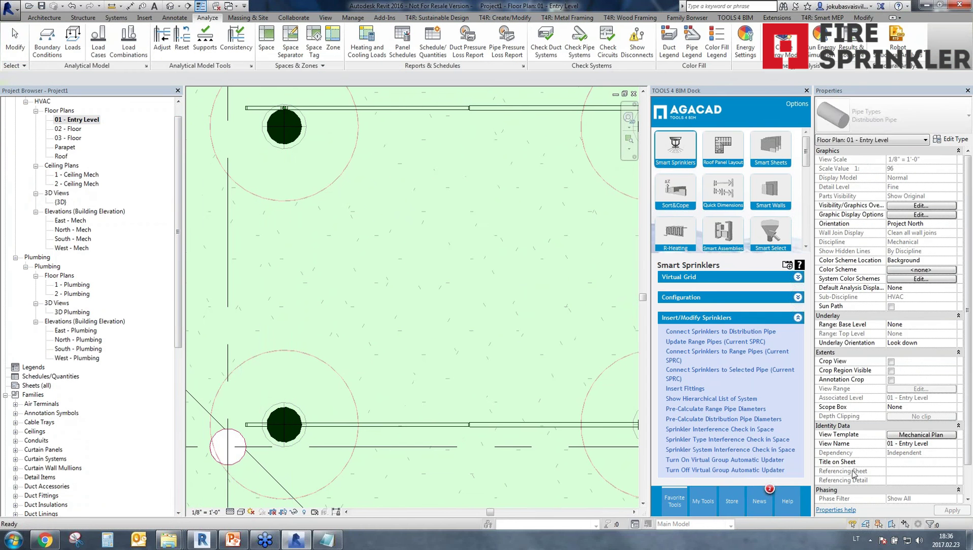
pyautogui.moveTo(210, 295); pyautogui.dragTo(337, 483)
pyautogui.click(438, 46)
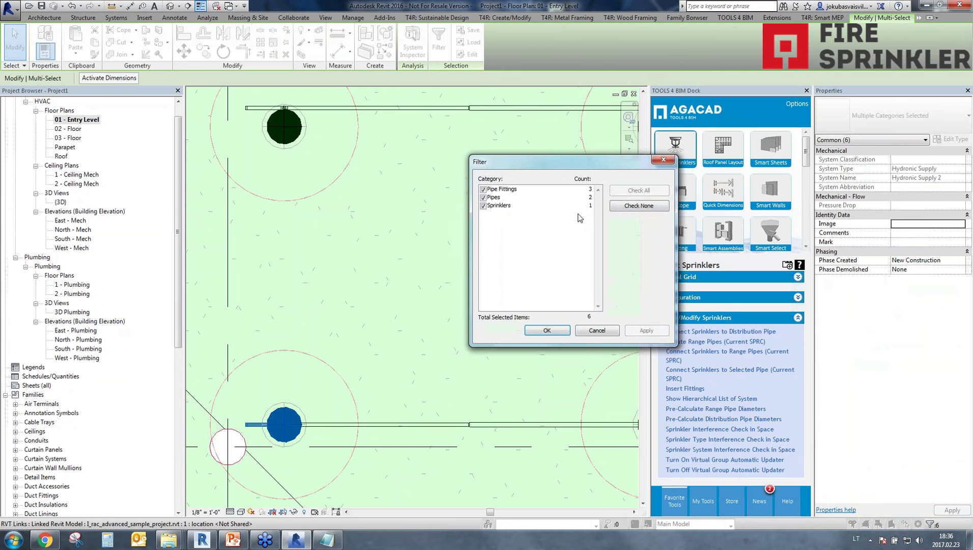
pyautogui.click(639, 206)
pyautogui.click(483, 205)
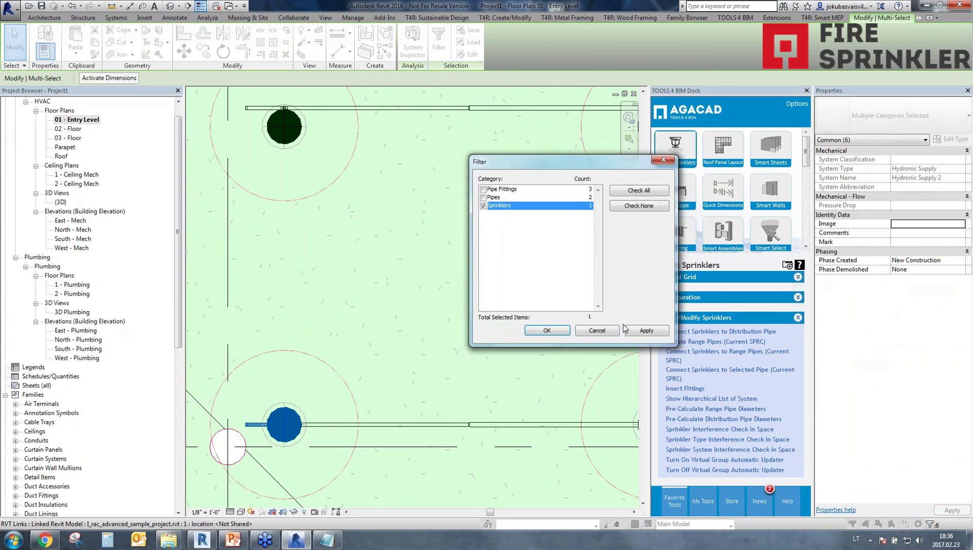
pyautogui.click(547, 330)
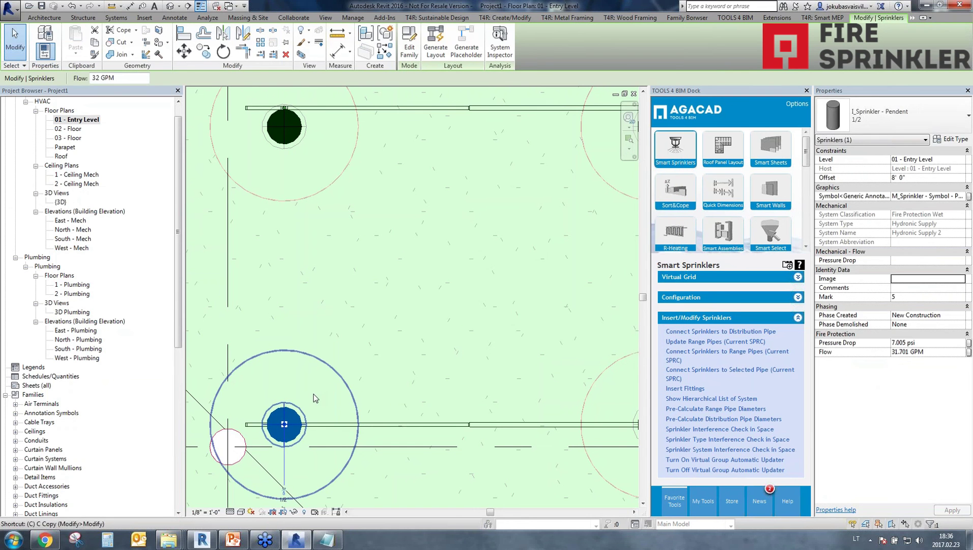
pyautogui.press('c')
pyautogui.press('o')
pyautogui.click(284, 424)
pyautogui.click(401, 370)
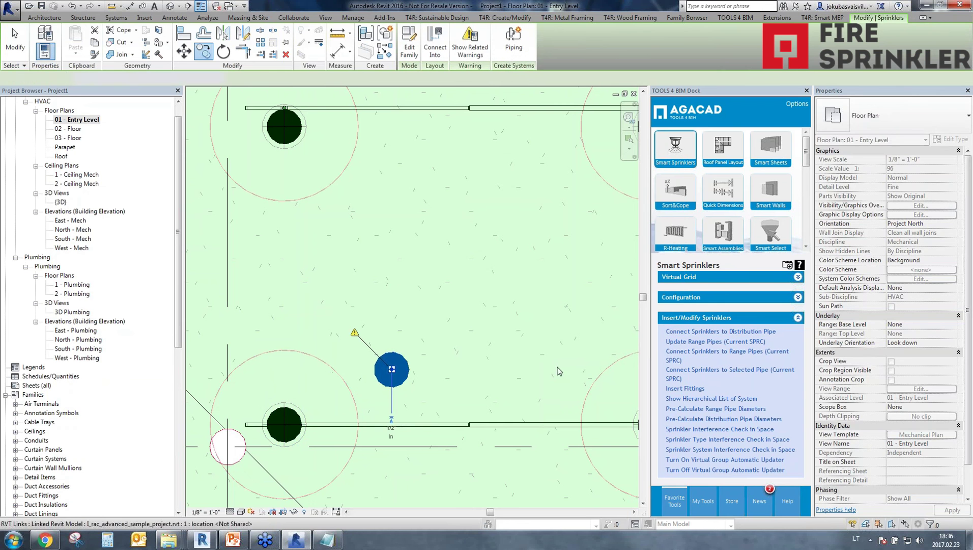
# Step: Copy the new pendant sprinkler once more, placing it farther along beside the same range pipe
pyautogui.press('c')
pyautogui.press('o')
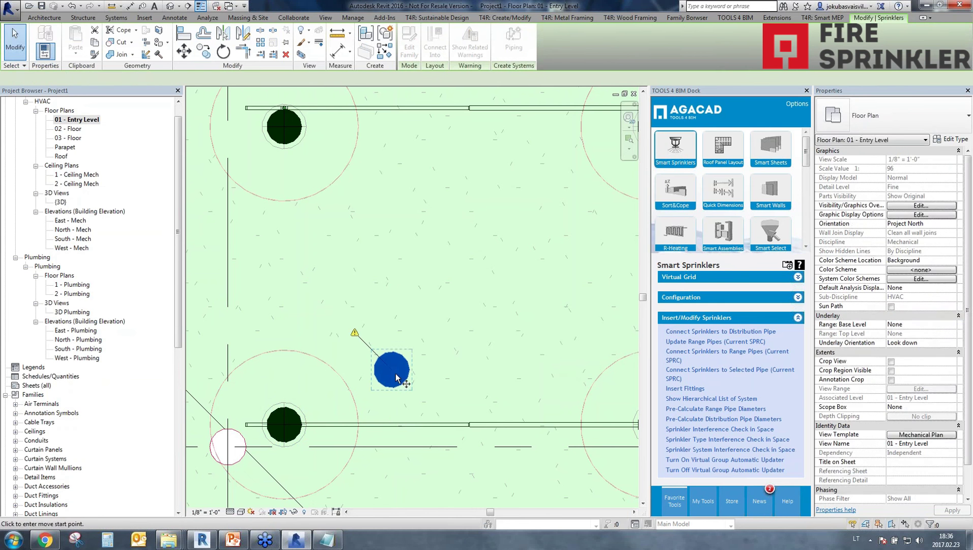
pyautogui.click(397, 377)
pyautogui.click(561, 374)
pyautogui.press('Escape')
pyautogui.scroll(-2, 285, 275)
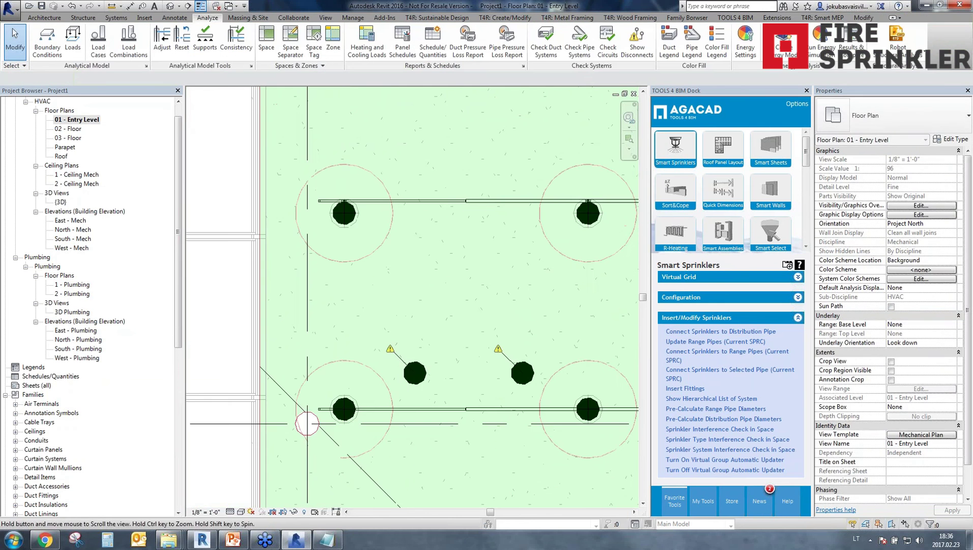
# Step: Connect the two copied pendant sprinklers one after the other to the adjacent range pipe
pyautogui.click(353, 336)
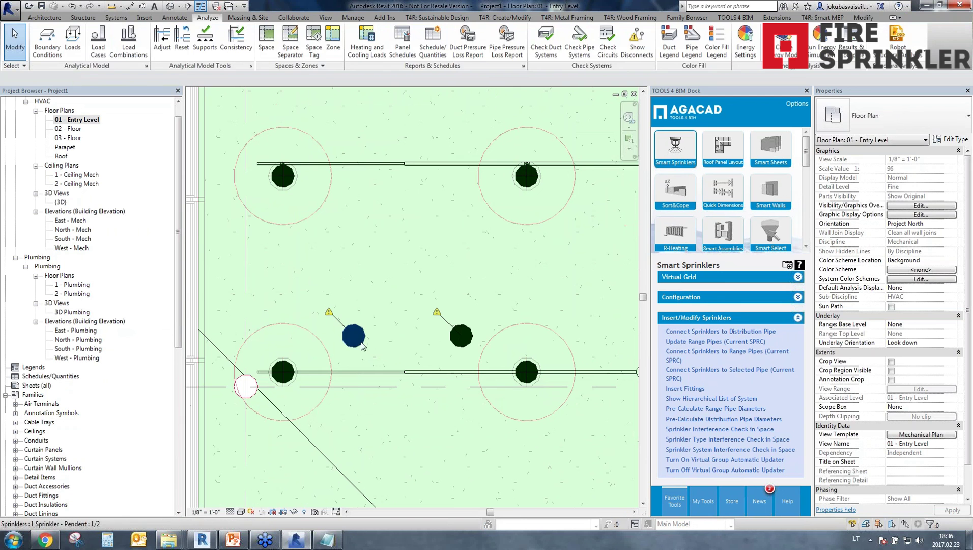
pyautogui.click(692, 356)
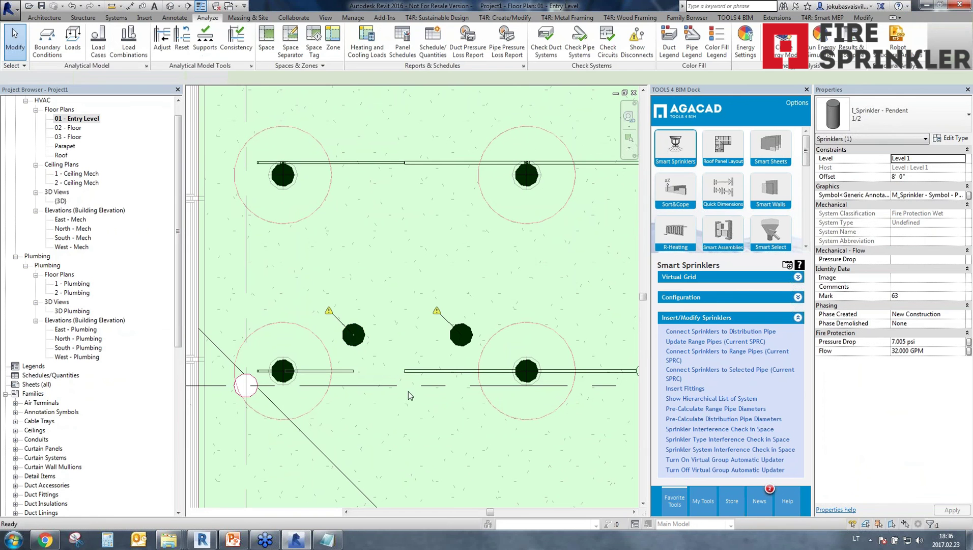
pyautogui.click(461, 335)
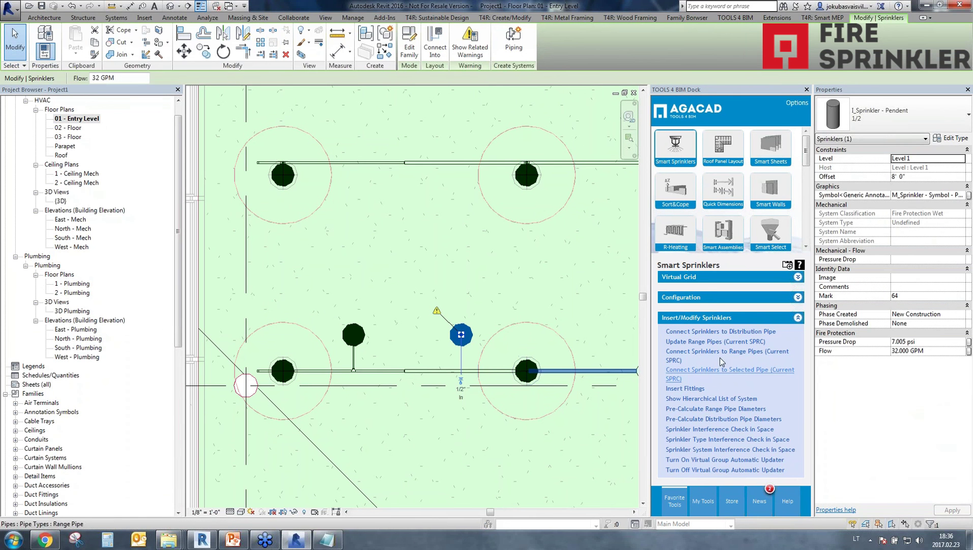
pyautogui.click(709, 371)
pyautogui.click(458, 395)
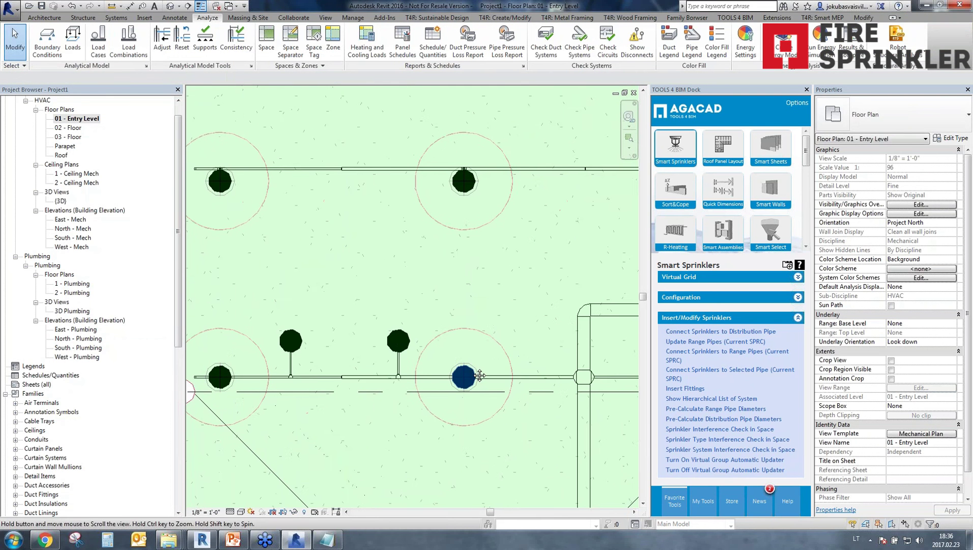
# Step: Read the sprinkler pipe routing configuration (SPRC) for the newly connected pendant sprinkler and accept the 20170223 evening configuration
pyautogui.click(725, 298)
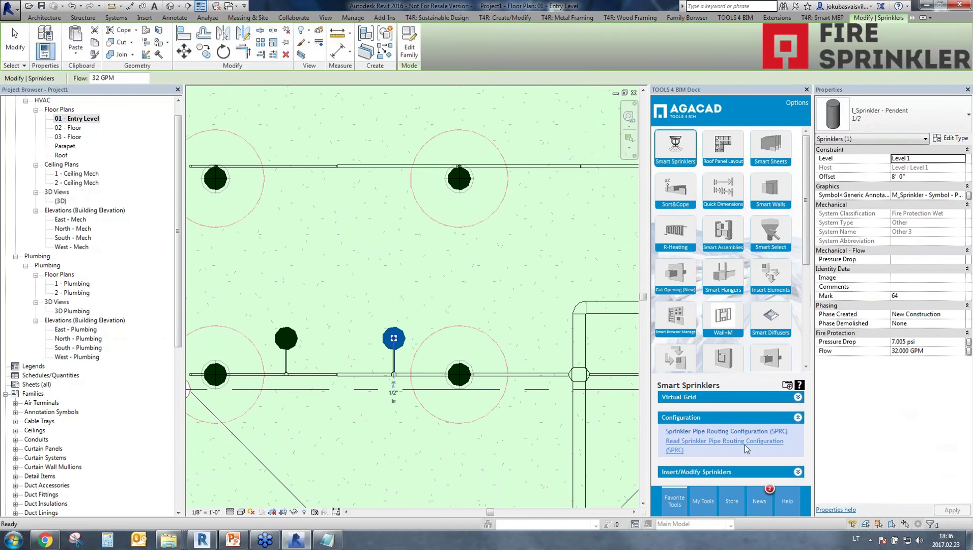
pyautogui.click(744, 445)
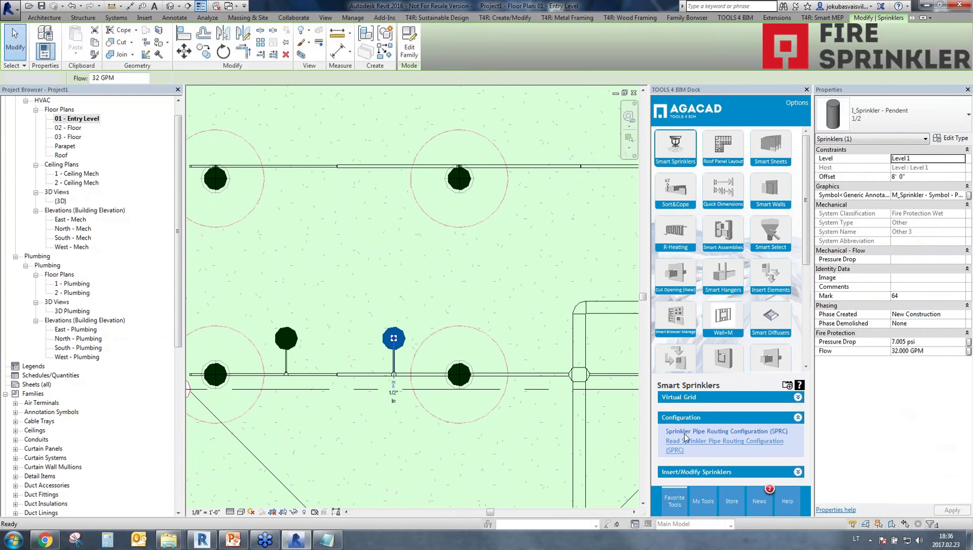
pyautogui.click(686, 443)
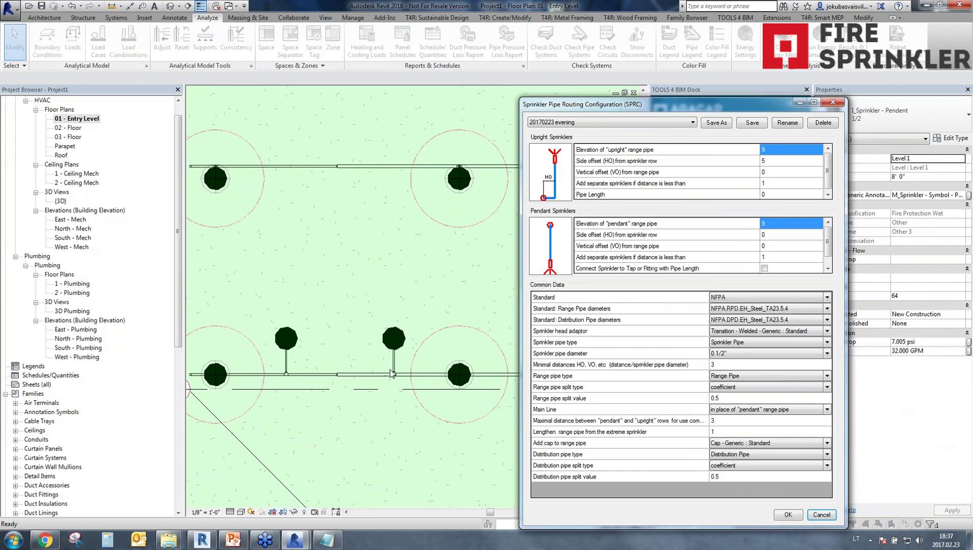
pyautogui.click(789, 514)
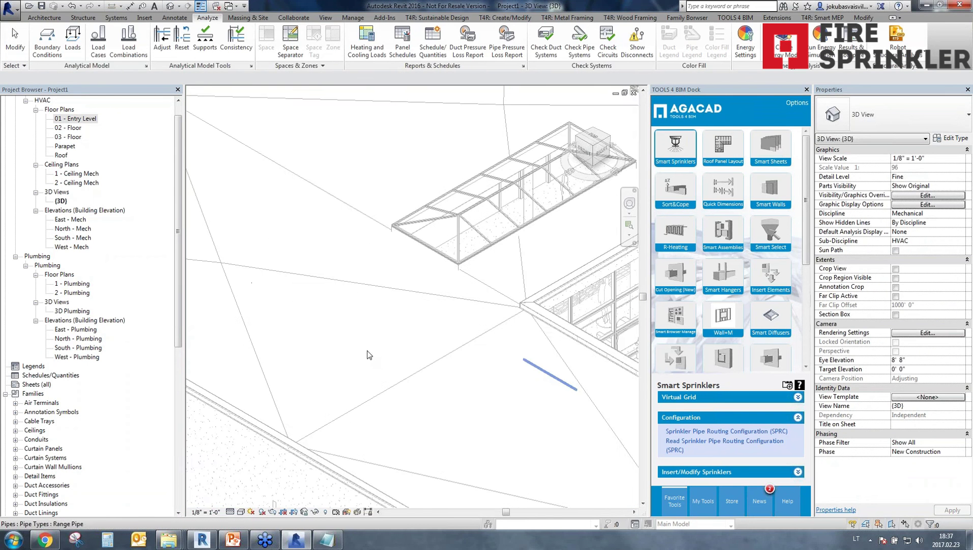
# Step: Examine in the 3D view how the two added pendant sprinklers connect to the range pipe
pyautogui.scroll(6, 335, 340)
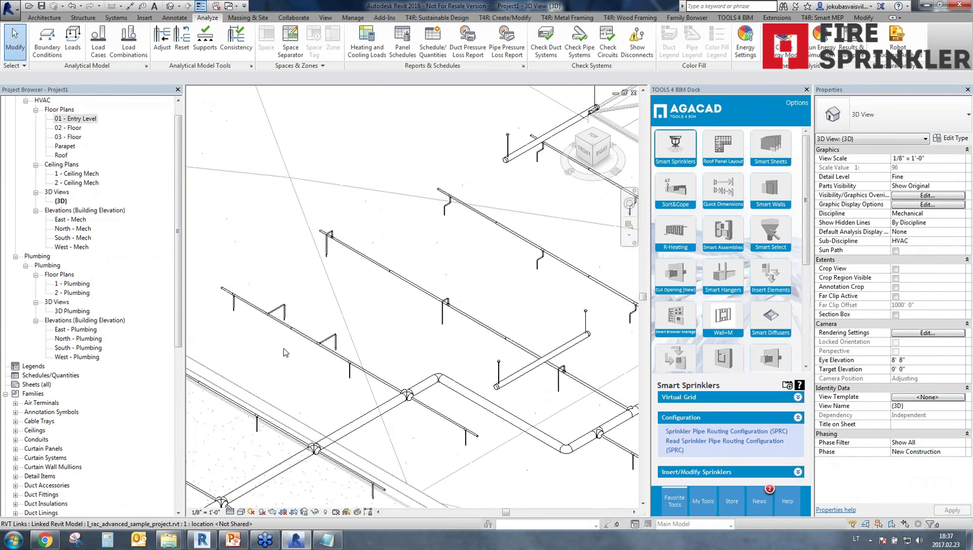
pyautogui.scroll(-3, 504, 343)
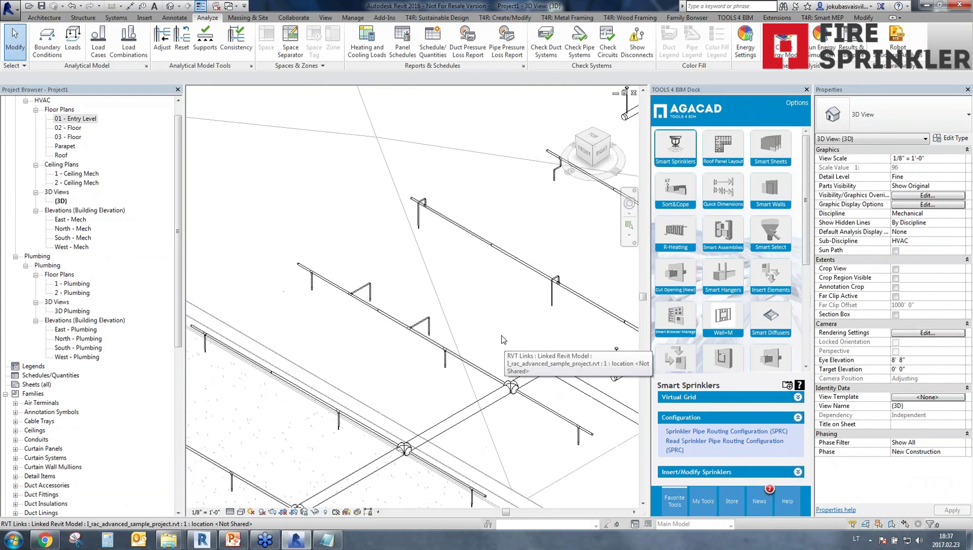
pyautogui.scroll(1, 501, 335)
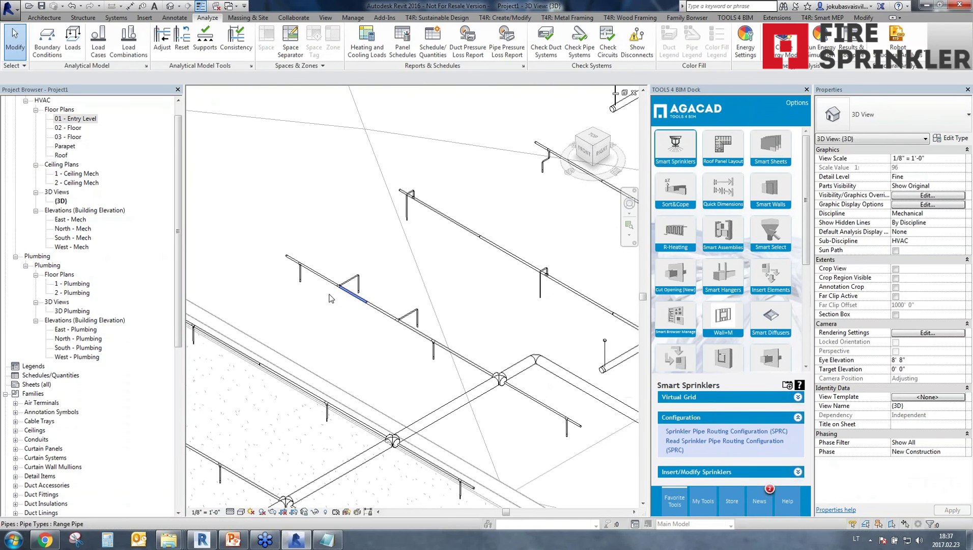
pyautogui.scroll(2, 318, 302)
pyautogui.click(400, 299)
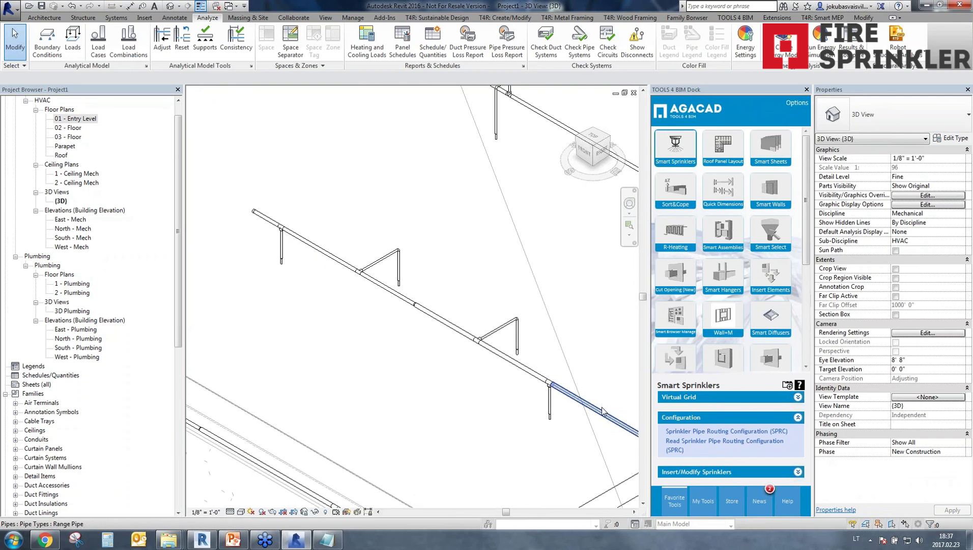
pyautogui.moveTo(603, 412); pyautogui.dragTo(519, 370, button='middle')
pyautogui.scroll(-1, 461, 334)
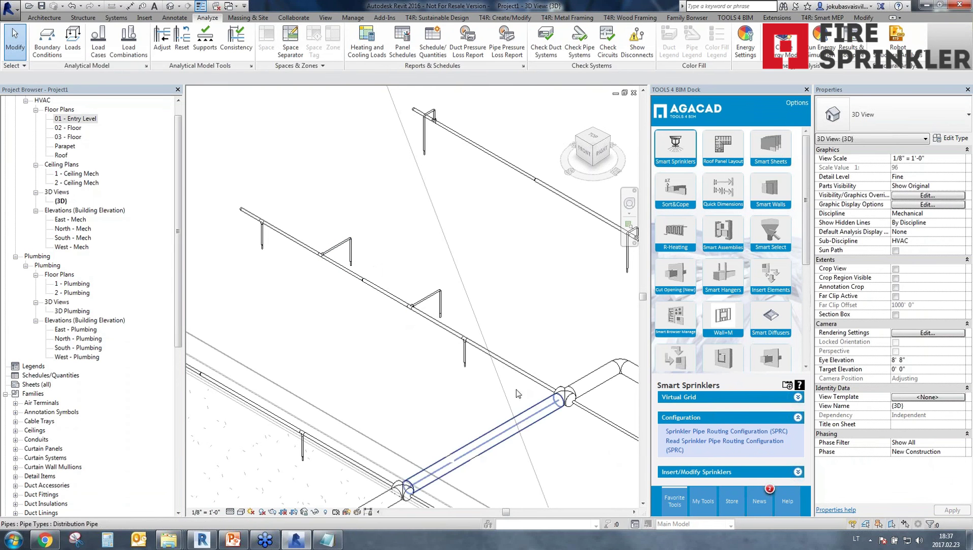
# Step: Try to pre-calculate the range pipe diameters starting from a pendant sprinkler, using the Range Pipe type from the configuration
pyautogui.click(695, 474)
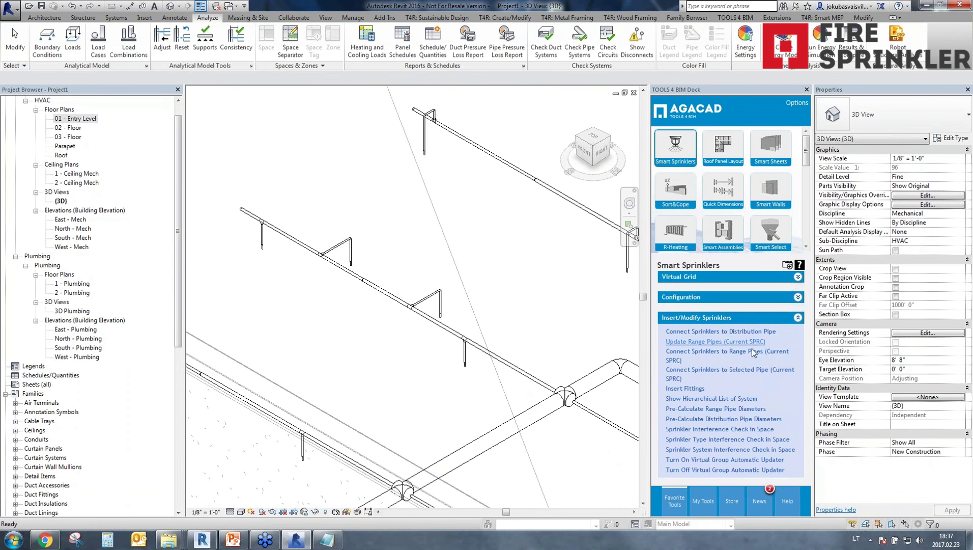
pyautogui.click(746, 409)
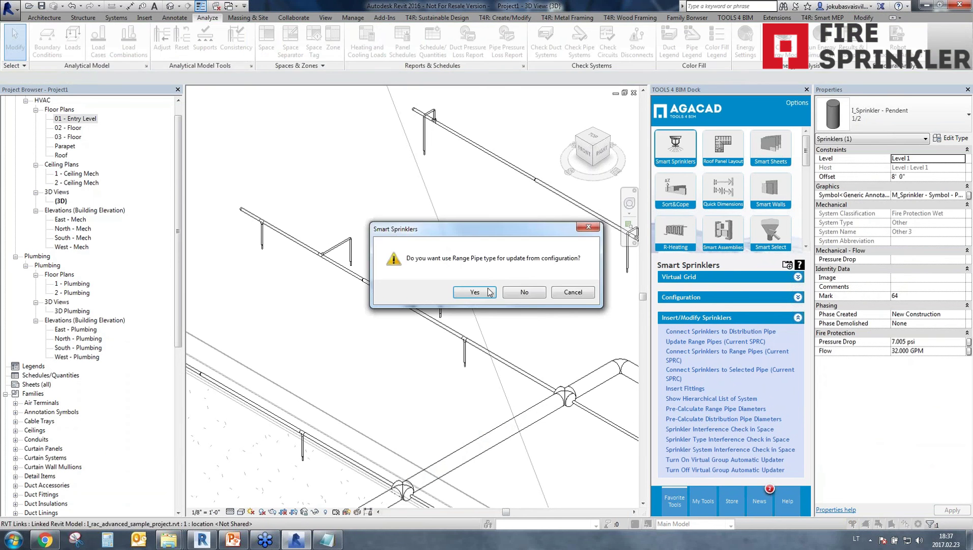
pyautogui.click(474, 292)
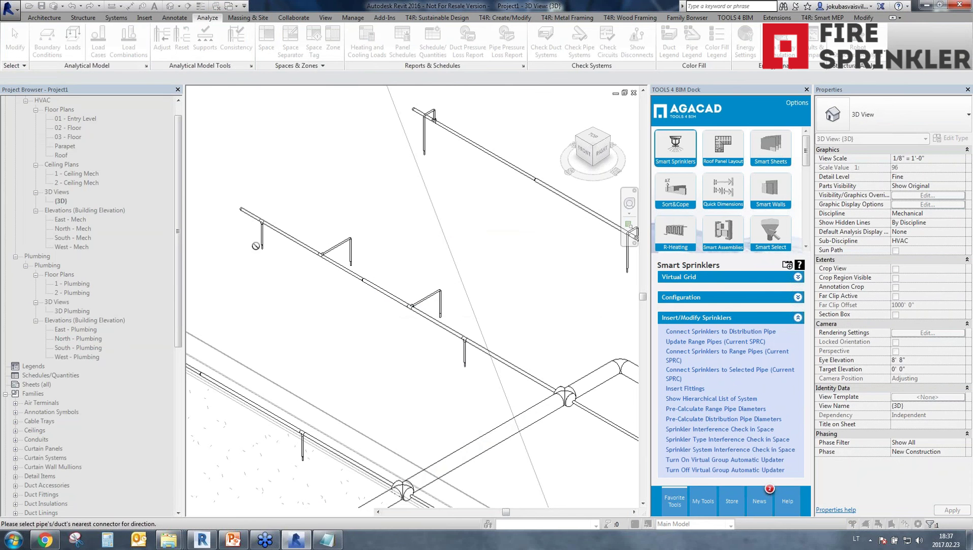
pyautogui.click(262, 248)
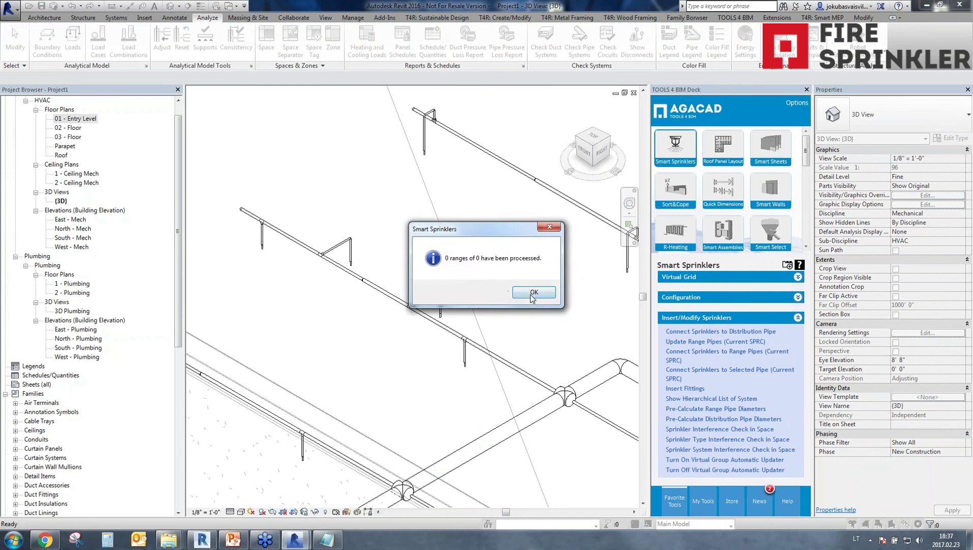
pyautogui.click(533, 292)
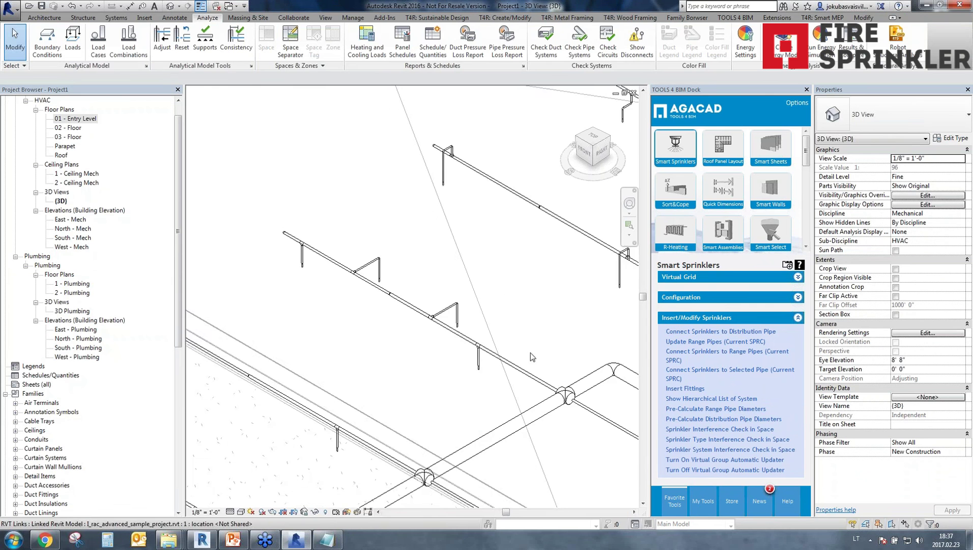
# Step: Pre-calculate the range pipe diameters for the whole system from the distribution pipe, picking its direction near the added sprinklers' range pipe
pyautogui.scroll(-4, 533, 356)
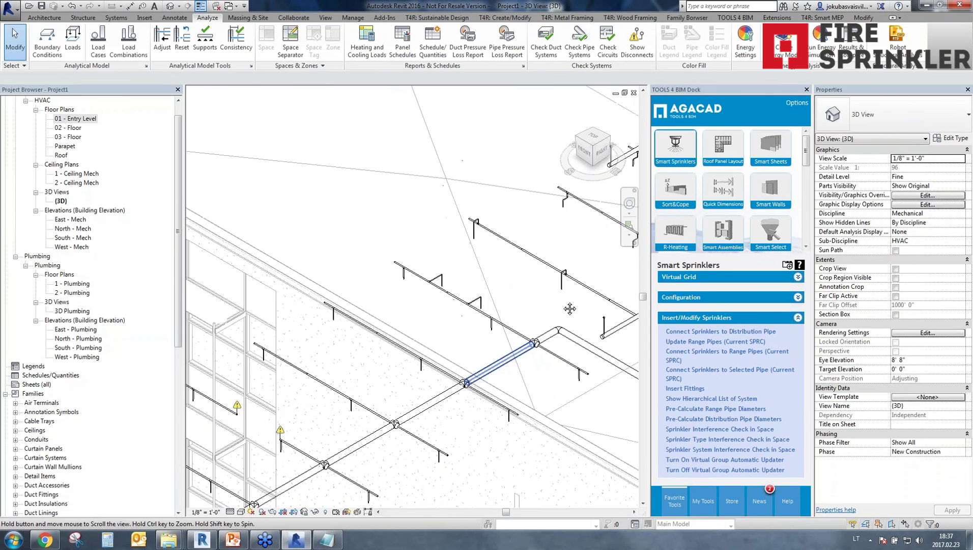
pyautogui.click(723, 408)
pyautogui.click(539, 294)
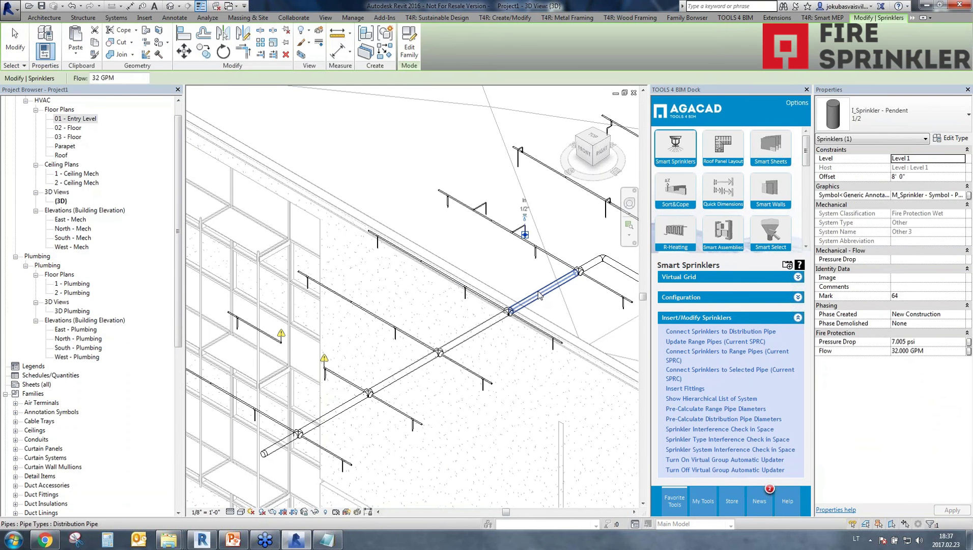
pyautogui.click(568, 269)
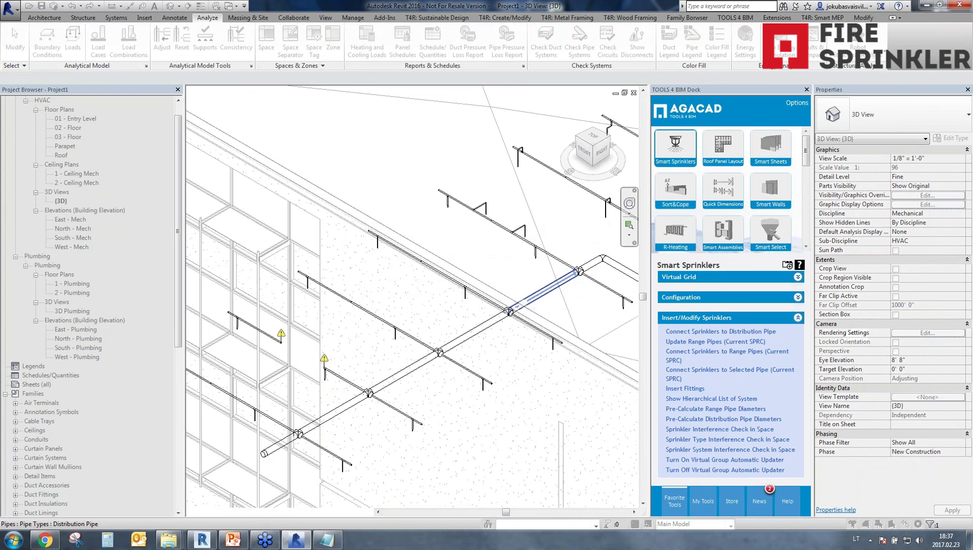
pyautogui.click(571, 276)
pyautogui.click(614, 267)
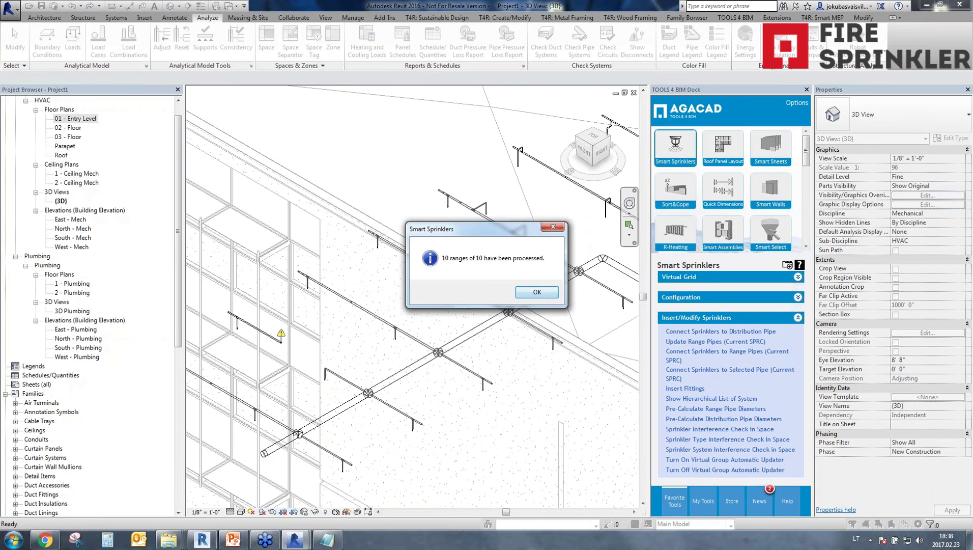
pyautogui.click(537, 292)
# Step: Examine the pipe sizes and transitions along the range pipe that carries the two added sprinklers
pyautogui.scroll(3, 489, 213)
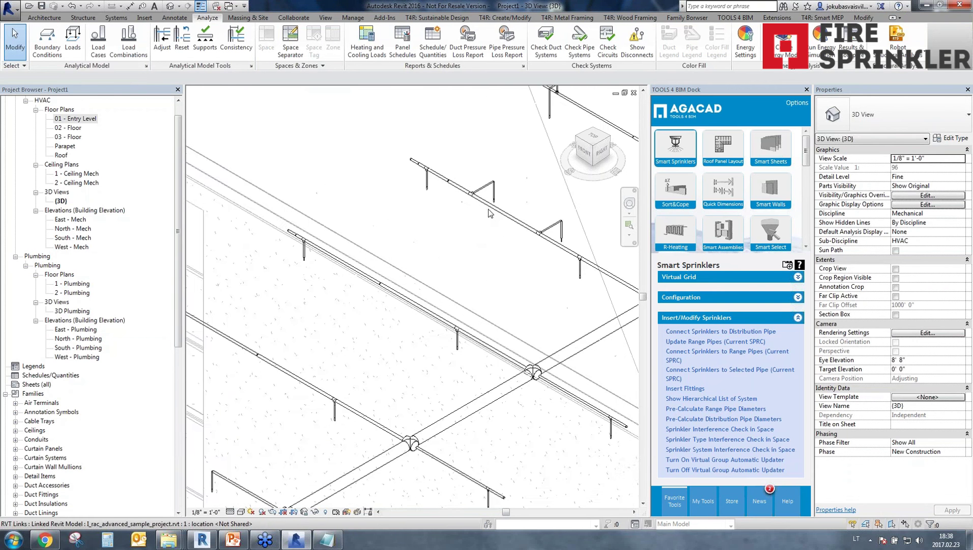
pyautogui.scroll(2, 489, 213)
pyautogui.scroll(2, 322, 198)
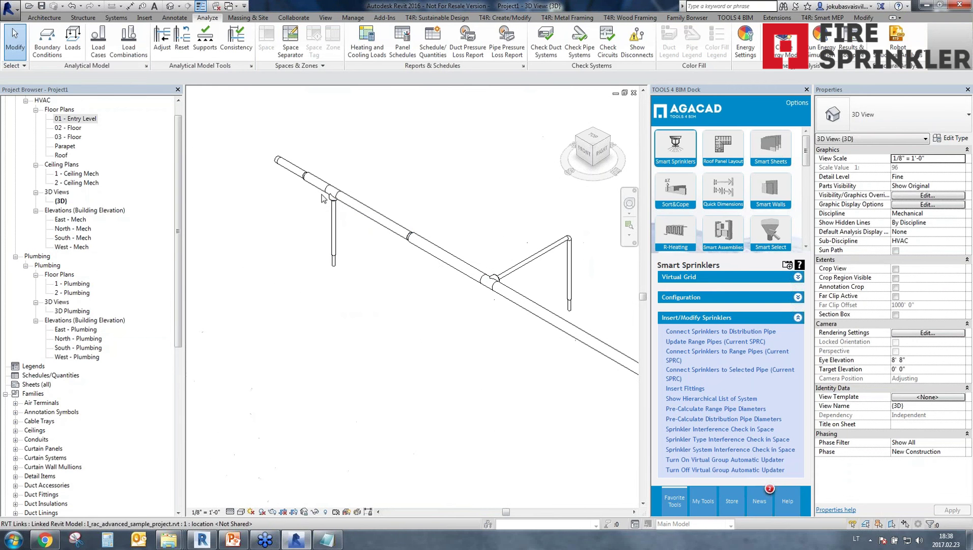
pyautogui.scroll(-2, 503, 326)
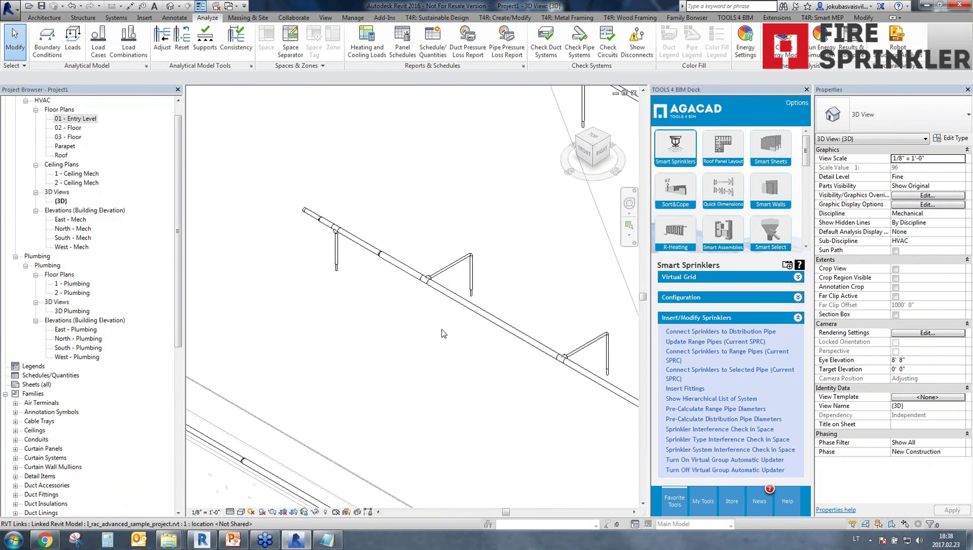
pyautogui.scroll(-3, 379, 260)
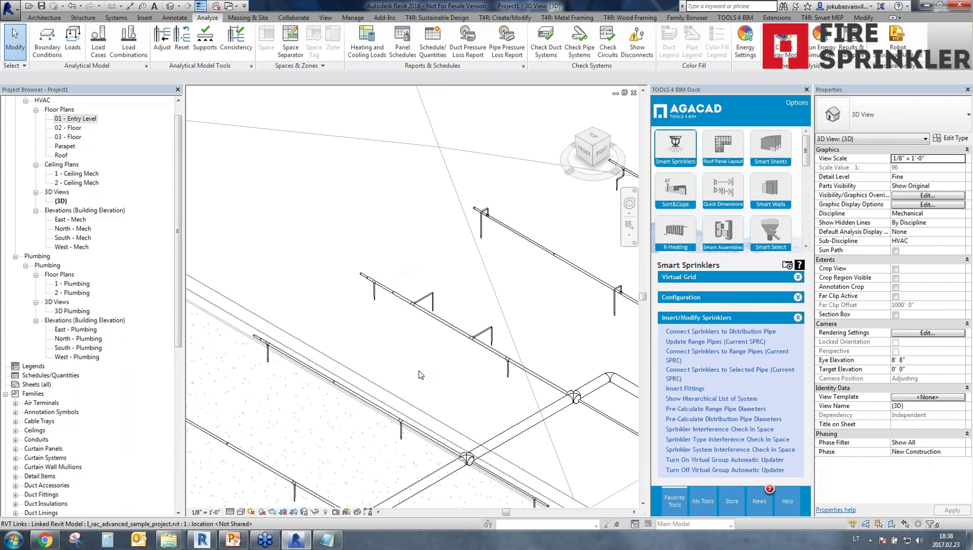
pyautogui.moveTo(430, 380); pyautogui.dragTo(416, 322, button='middle')
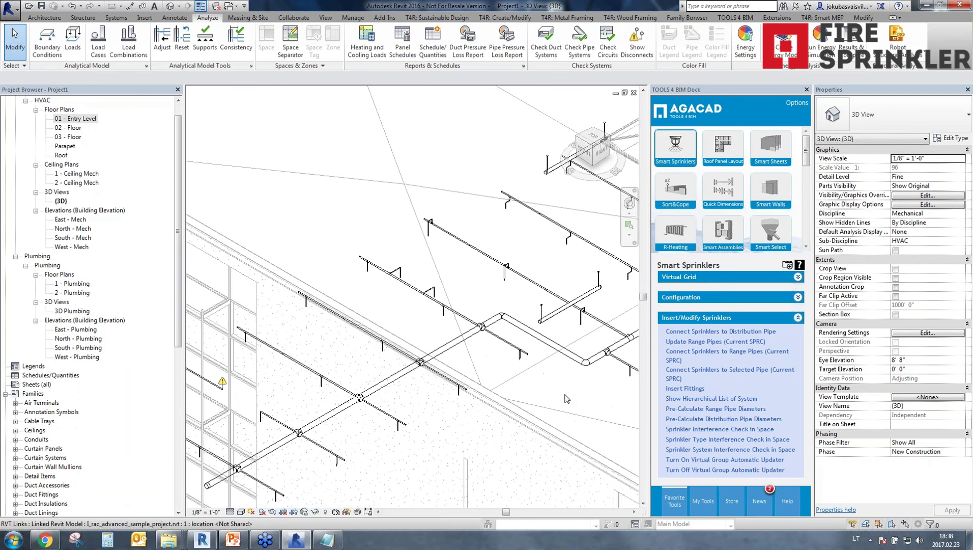
# Step: Pre-calculate the distribution pipe diameters, starting from the distribution pipe at the far end of the system by the curtain wall
pyautogui.scroll(-5, 567, 398)
pyautogui.moveTo(567, 399); pyautogui.dragTo(270, 431, button='middle')
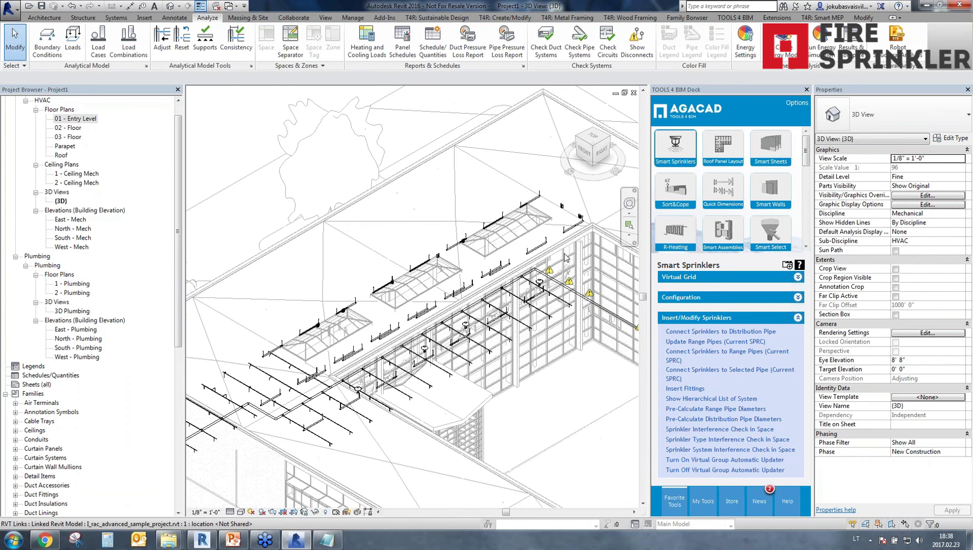
pyautogui.scroll(2, 621, 316)
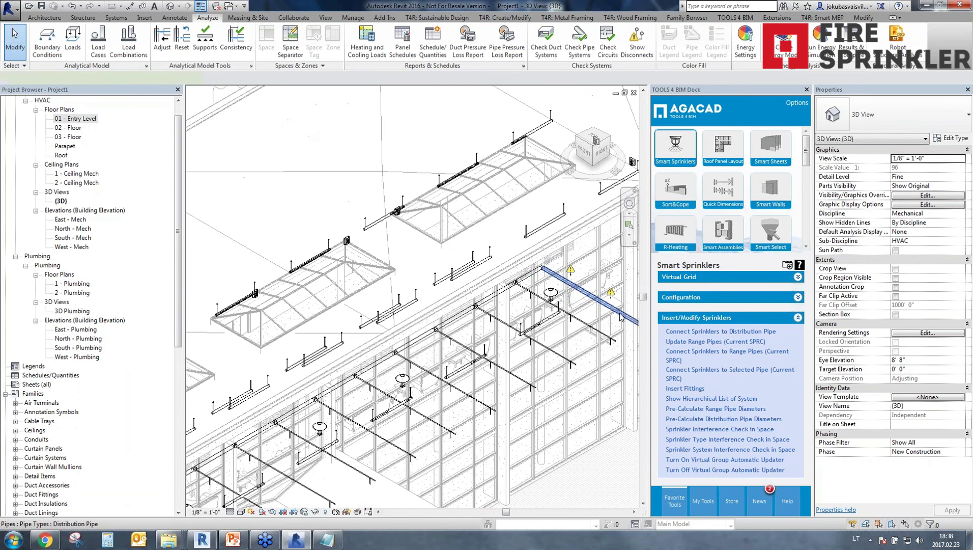
pyautogui.click(621, 317)
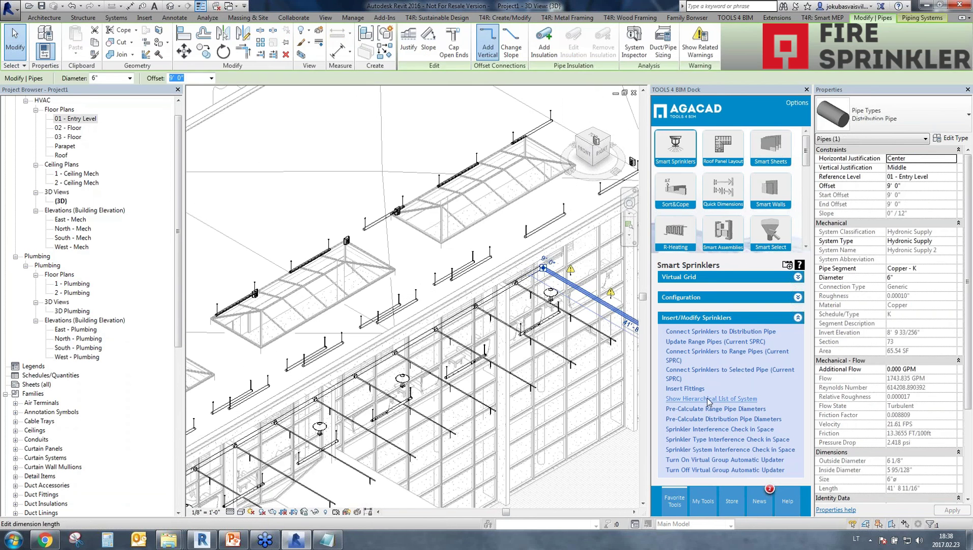
pyautogui.click(771, 419)
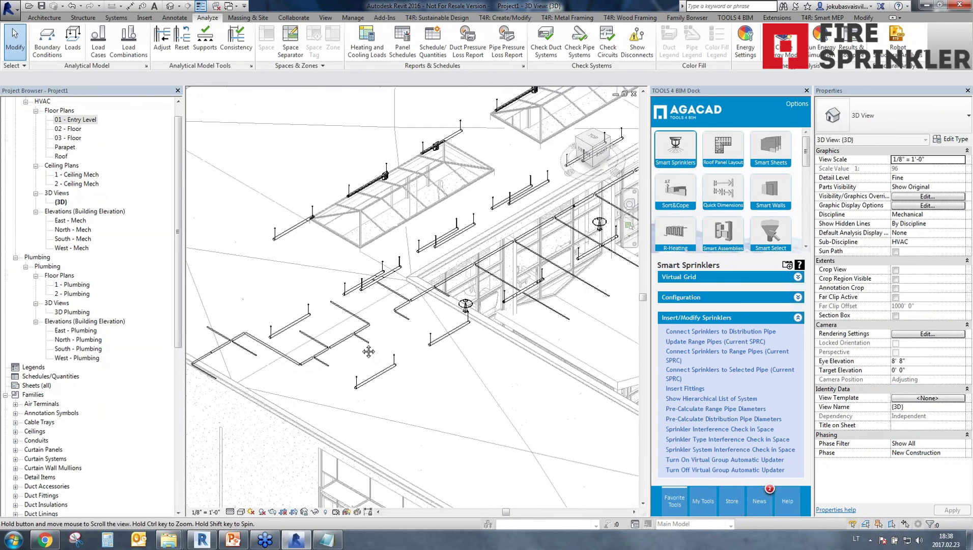
# Step: Follow the distribution pipe from its free end along the building and examine its size transitions
pyautogui.scroll(5, 305, 402)
pyautogui.scroll(5, 374, 376)
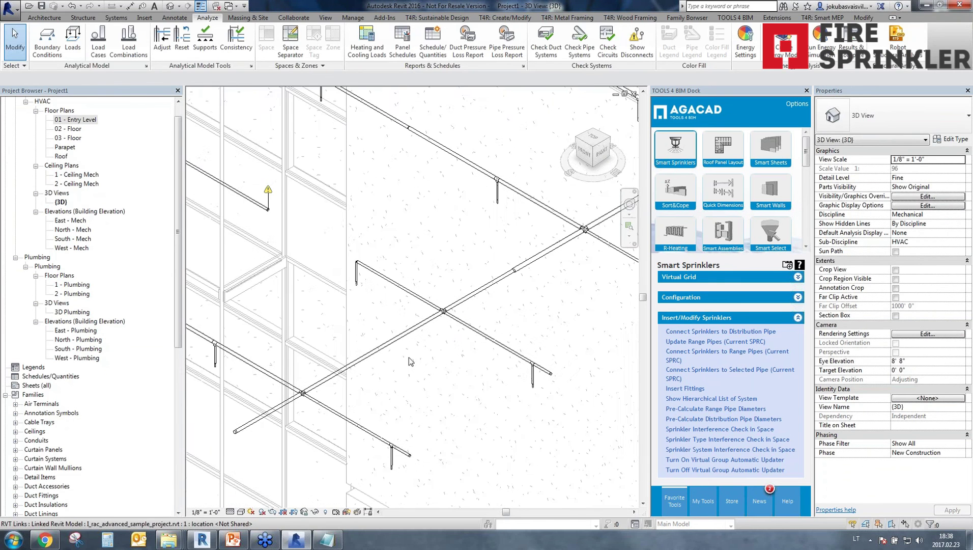
pyautogui.moveTo(409, 357); pyautogui.dragTo(433, 343, button='middle')
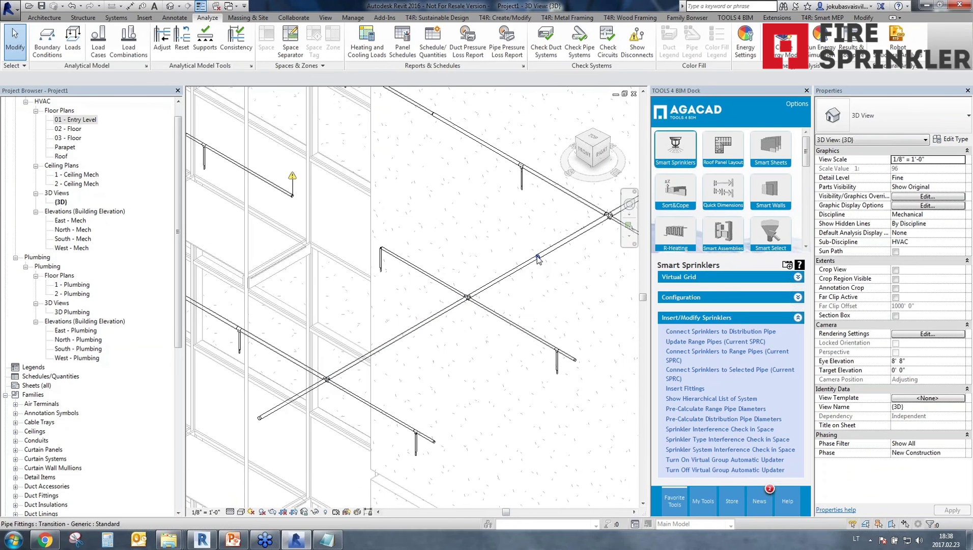
pyautogui.scroll(-3, 547, 264)
pyautogui.moveTo(553, 263); pyautogui.dragTo(352, 414, button='middle')
pyautogui.moveTo(536, 293)
pyautogui.mouseDown(button='middle')
pyautogui.moveTo(305, 265)
pyautogui.moveTo(466, 340)
pyautogui.moveTo(346, 415)
pyautogui.mouseUp(button='middle')
pyautogui.moveTo(532, 324); pyautogui.dragTo(378, 408, button='middle')
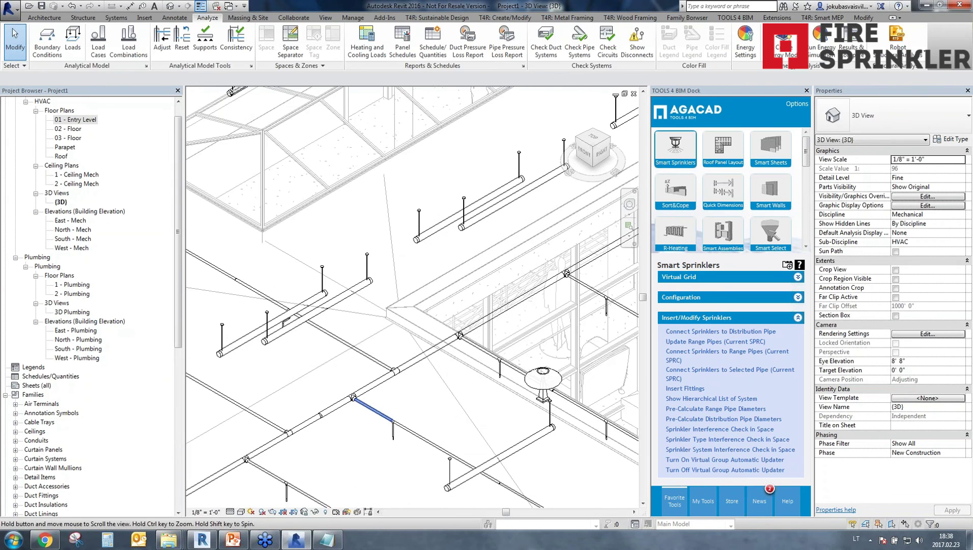
pyautogui.moveTo(527, 314)
pyautogui.mouseDown(button='middle')
pyautogui.moveTo(341, 398)
pyautogui.moveTo(502, 319)
pyautogui.moveTo(432, 346)
pyautogui.mouseUp(button='middle')
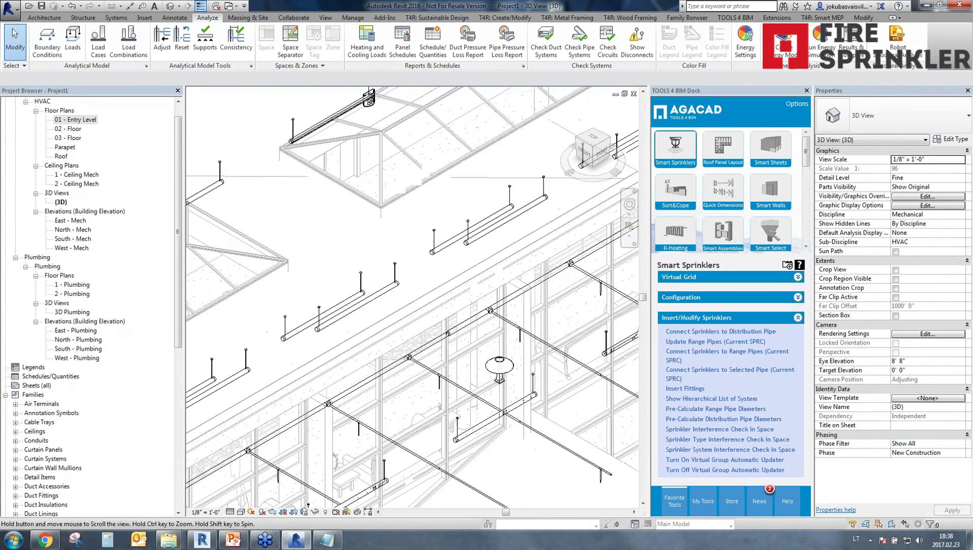
pyautogui.moveTo(499, 325); pyautogui.dragTo(427, 356, button='middle')
# Step: Check the diameters of two distribution pipe segments on either side of a transition
pyautogui.click(321, 397)
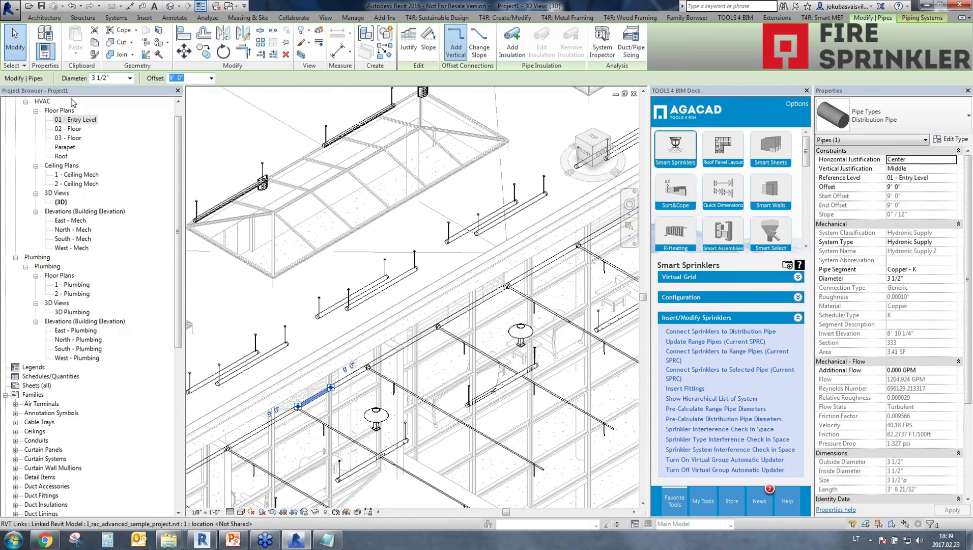
pyautogui.click(388, 362)
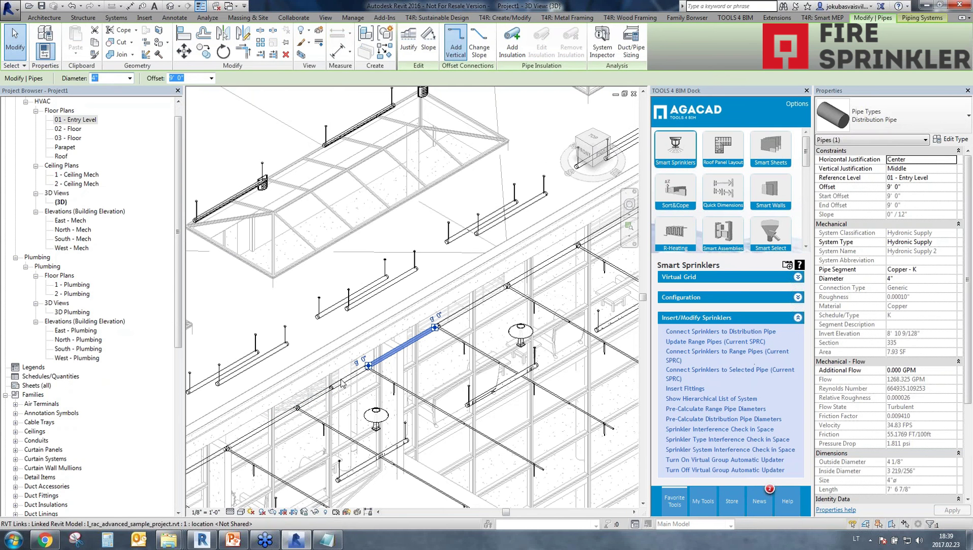
pyautogui.click(391, 287)
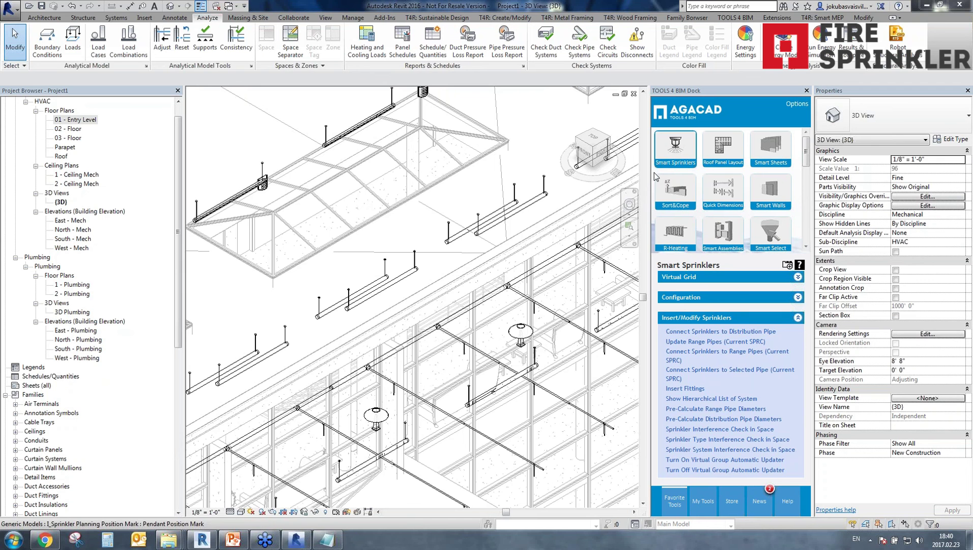
# Step: Open the Sprinkler Pipe Routing Configuration and review the range pipe diameter tables offered for the NFPA standard
pyautogui.click(677, 298)
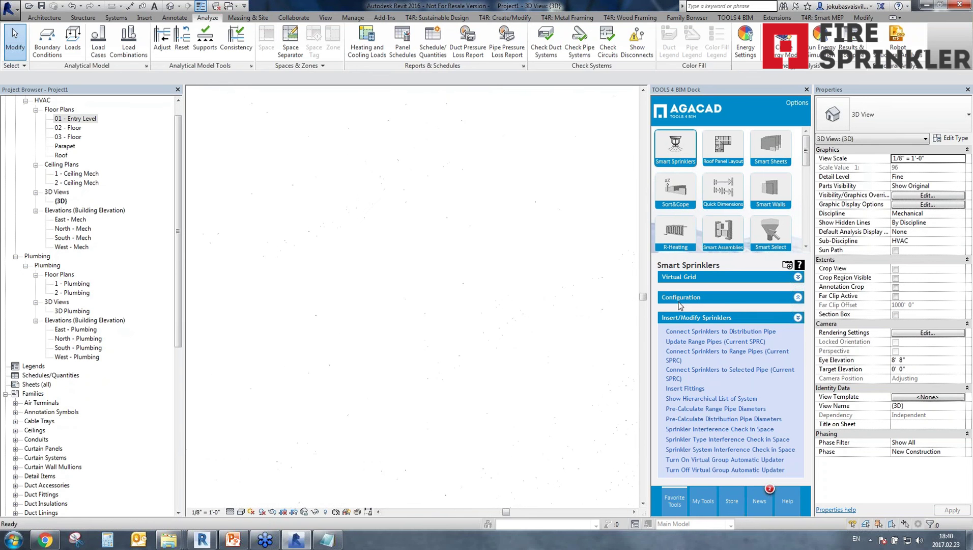
pyautogui.click(686, 433)
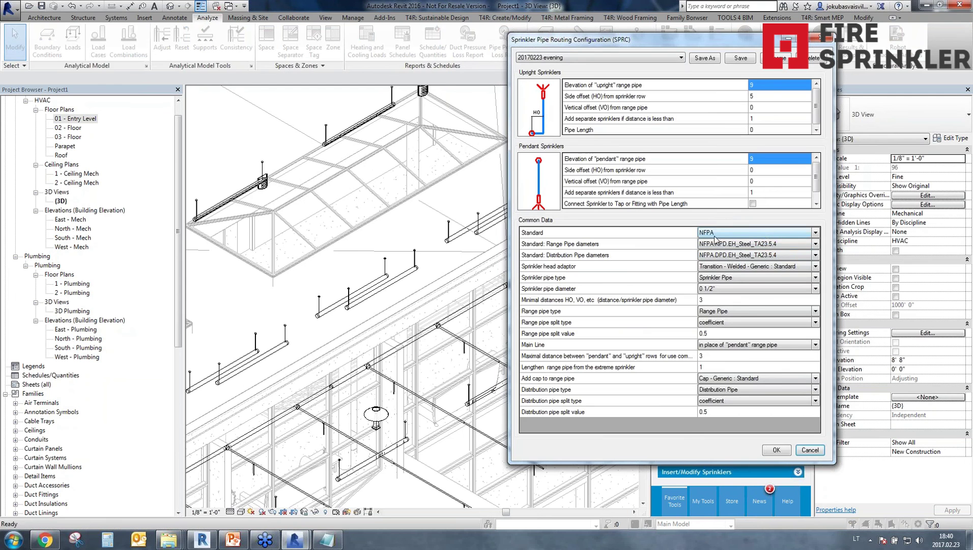
pyautogui.click(725, 244)
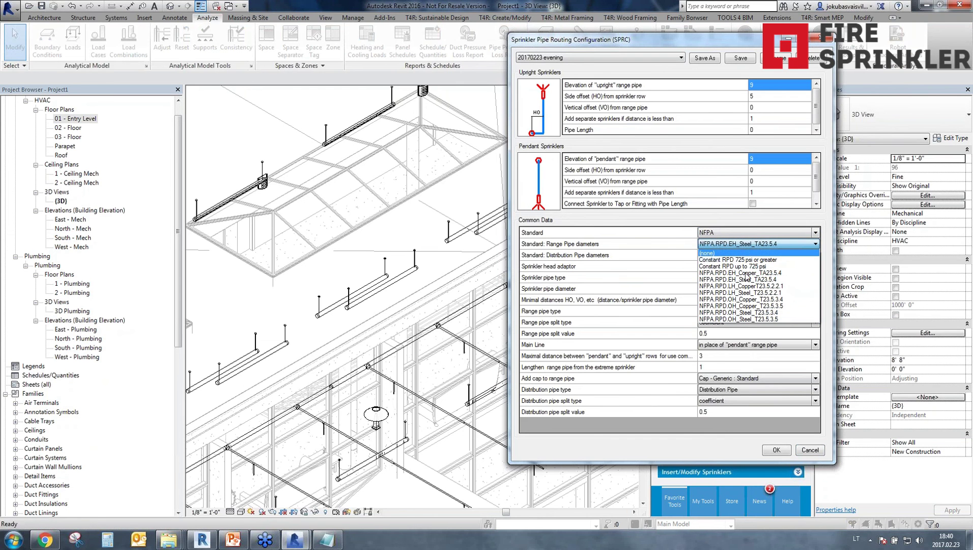
pyautogui.click(770, 246)
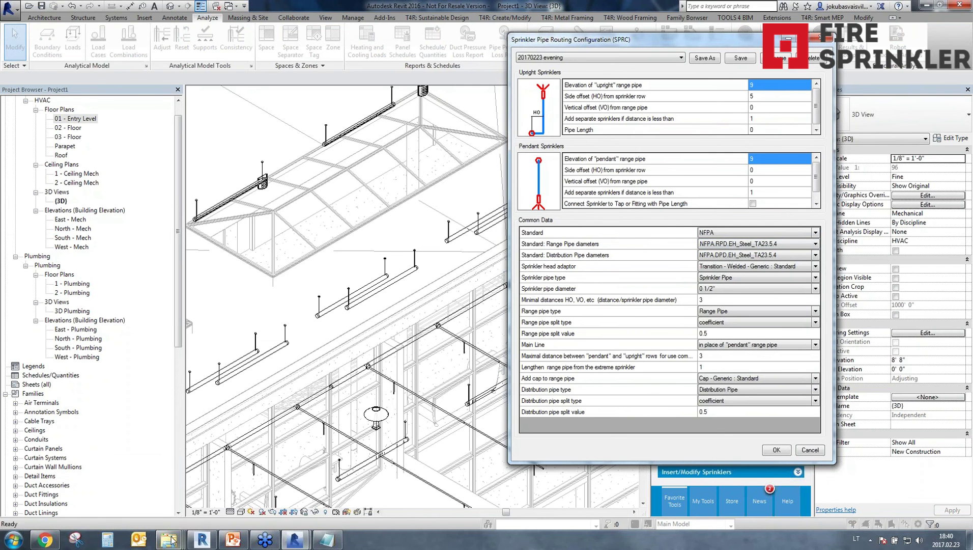
# Step: Switch to File Explorer and browse the Smart Sprinklers Libraries folder down to the Imperial STD standards folder
pyautogui.moveTo(170, 536)
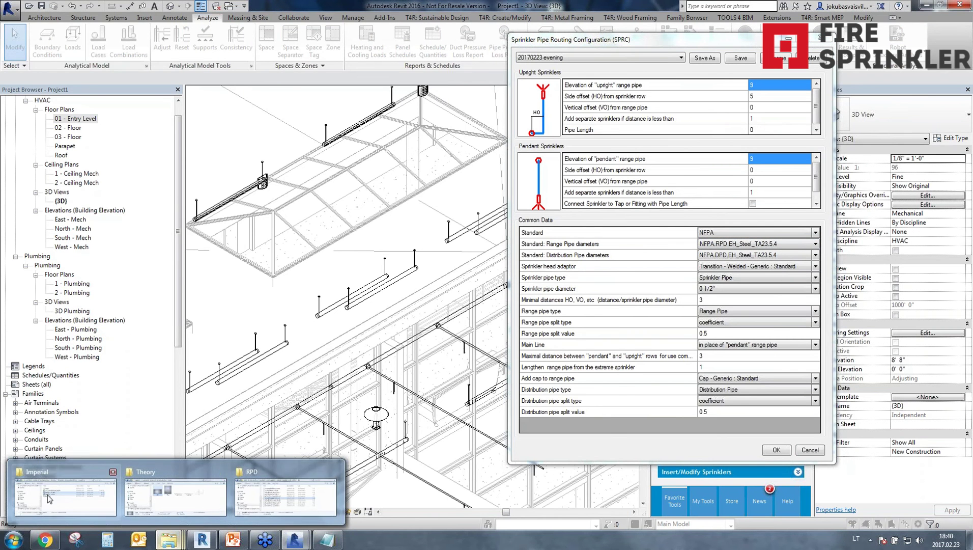
pyautogui.click(63, 496)
pyautogui.moveTo(169, 540)
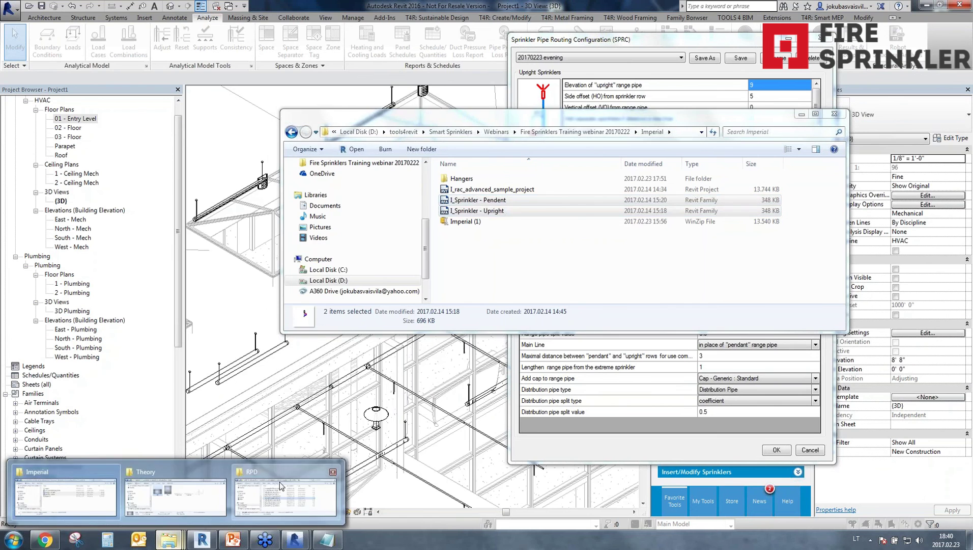
pyautogui.click(280, 482)
pyautogui.click(211, 128)
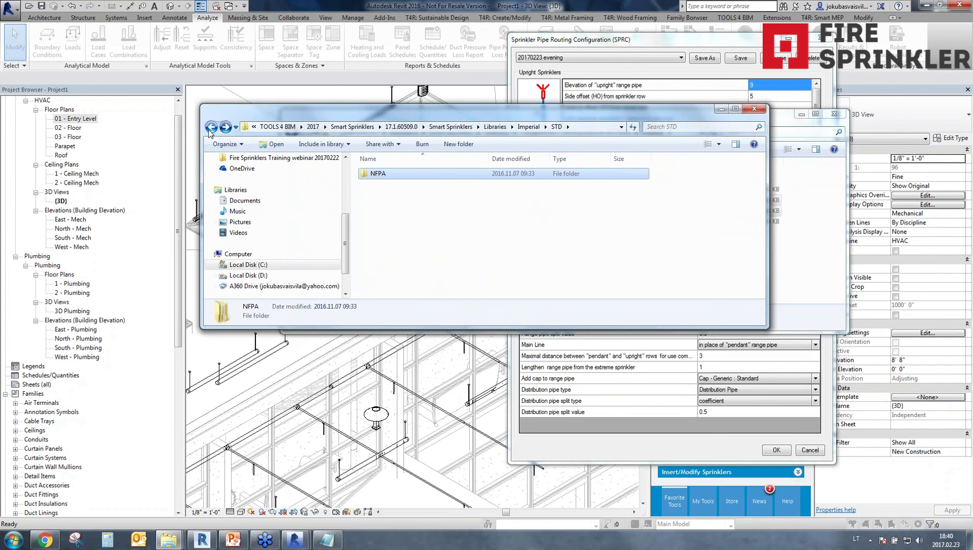
pyautogui.click(211, 128)
pyautogui.click(211, 127)
pyautogui.click(379, 184)
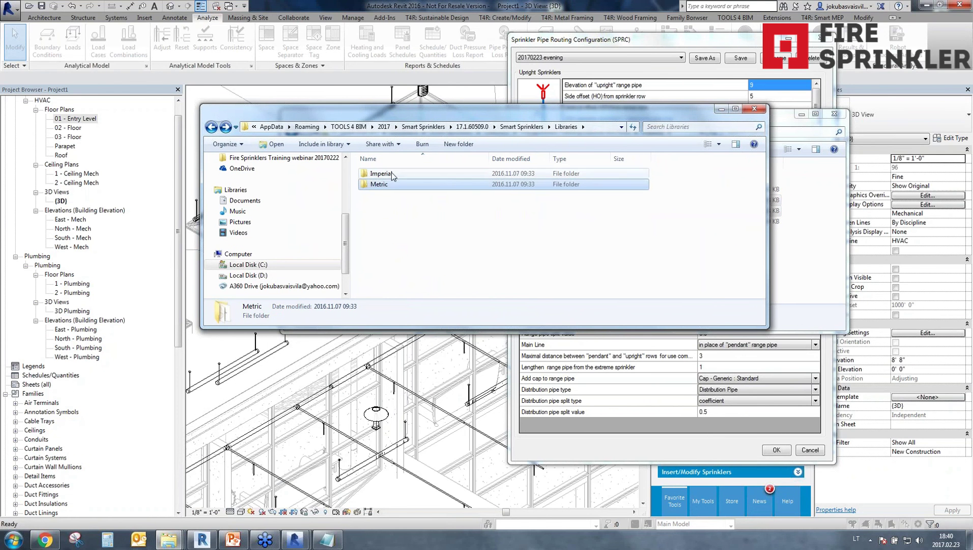
pyautogui.click(391, 173)
pyautogui.doubleClick(386, 175)
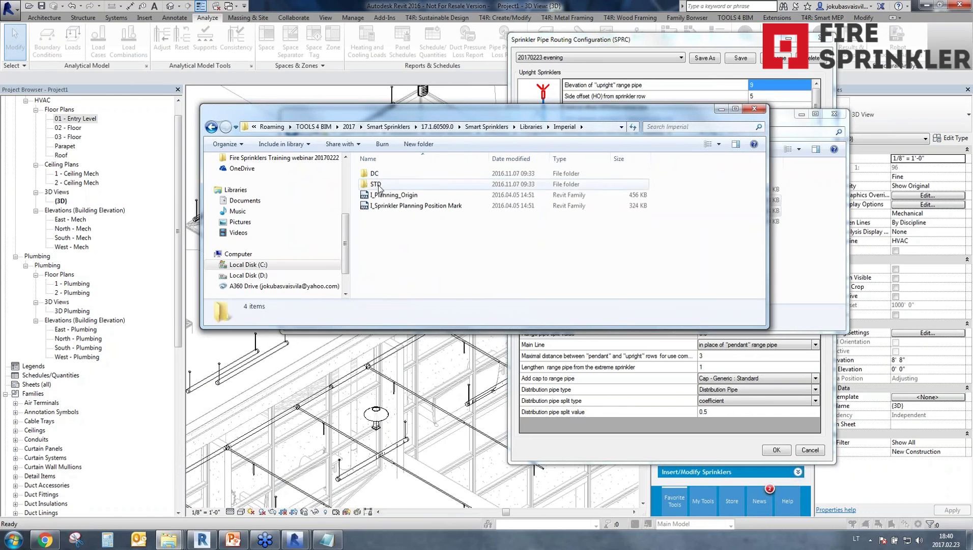
pyautogui.doubleClick(377, 185)
# Step: Browse the Metric STD library, including the ISO standard's RPD files, and return to Revit to accept the pipe routing configuration
pyautogui.click(210, 127)
pyautogui.click(210, 127)
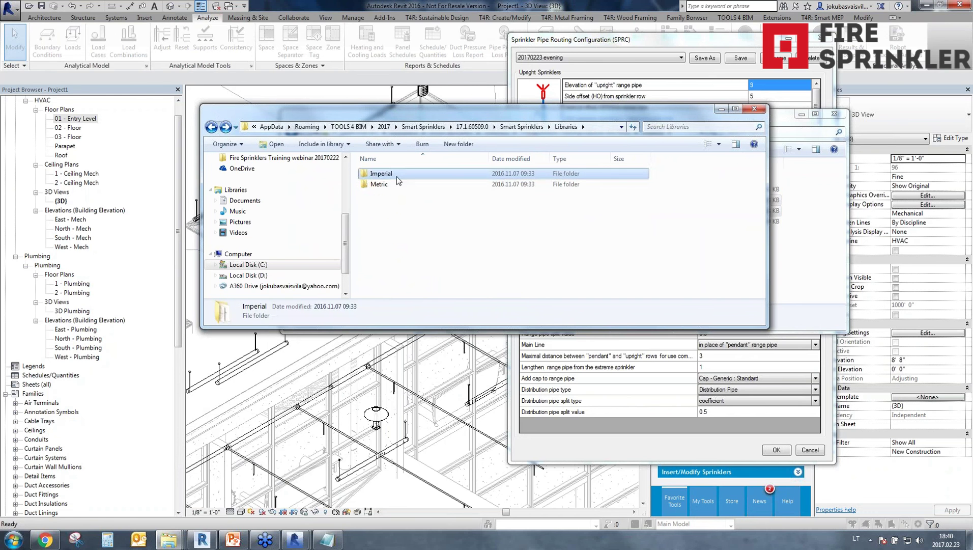
pyautogui.doubleClick(397, 184)
pyautogui.doubleClick(389, 185)
pyautogui.click(390, 185)
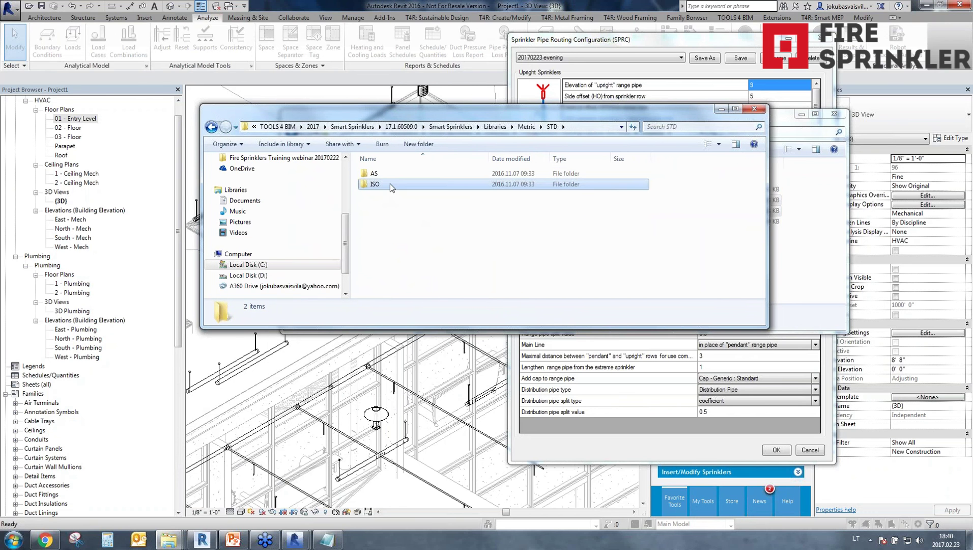
pyautogui.click(391, 175)
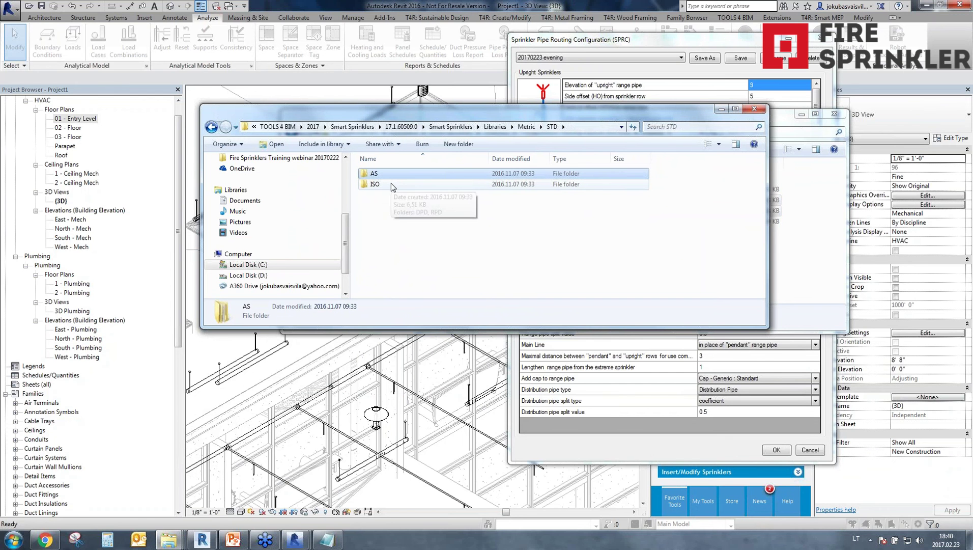
pyautogui.doubleClick(391, 184)
pyautogui.doubleClick(391, 184)
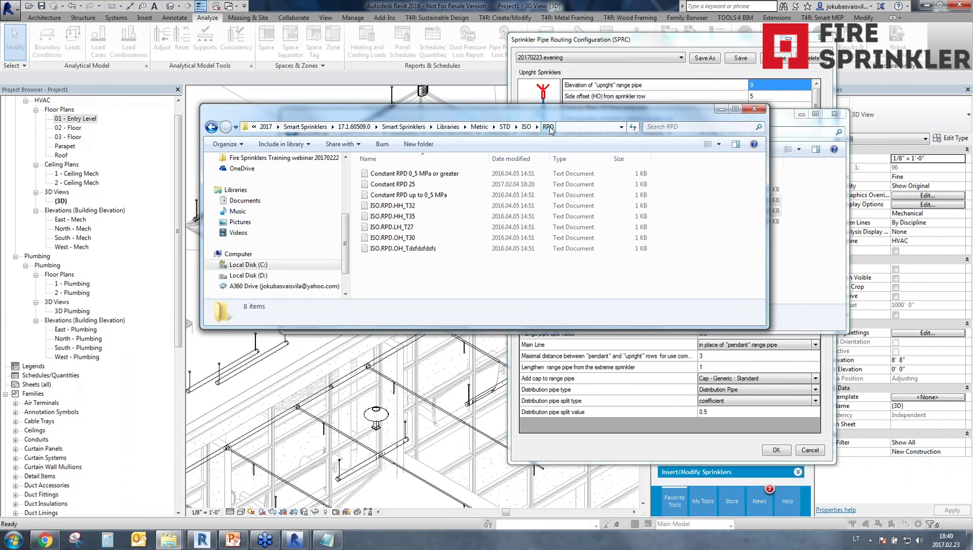
pyautogui.click(526, 127)
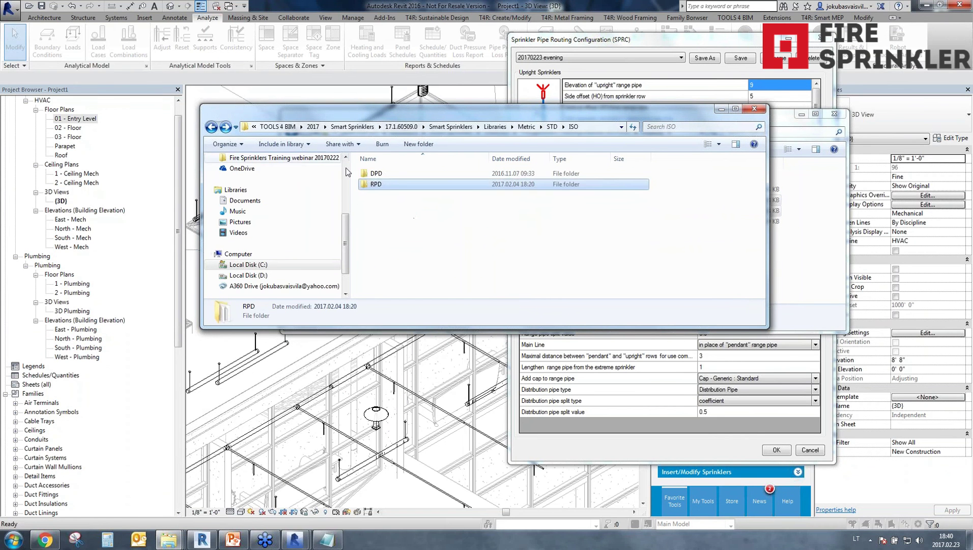
pyautogui.click(375, 173)
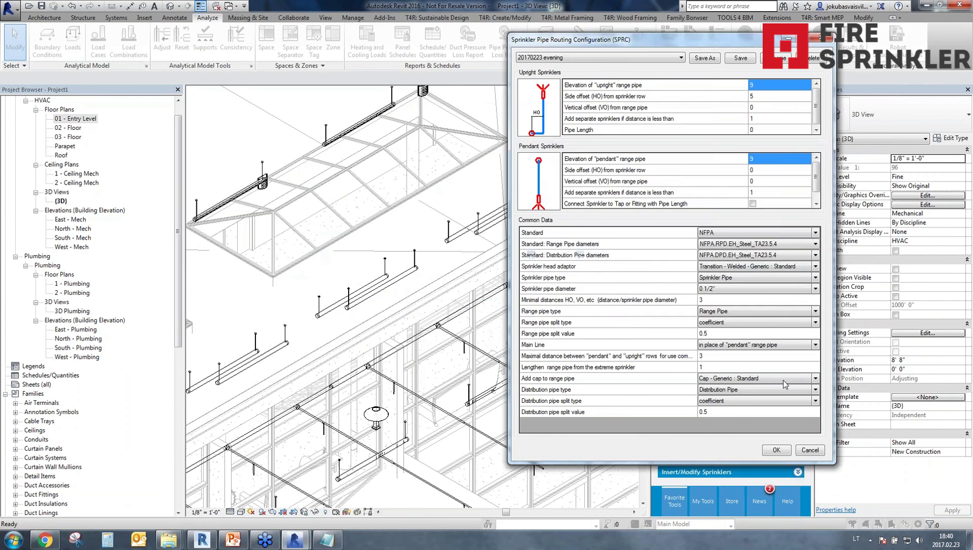
pyautogui.click(773, 450)
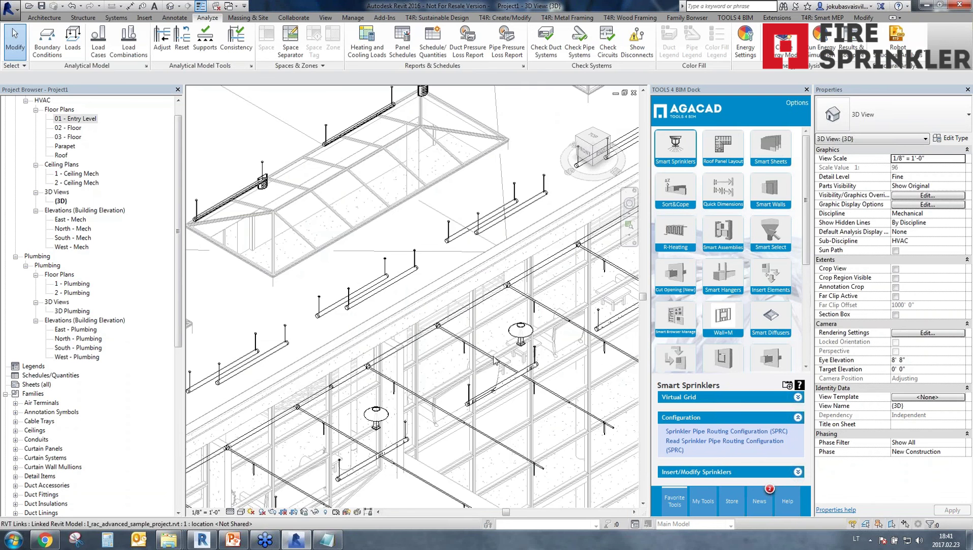
# Step: Open the 02 - Floor plan from the HVAC floor plans
pyautogui.scroll(-5, 494, 359)
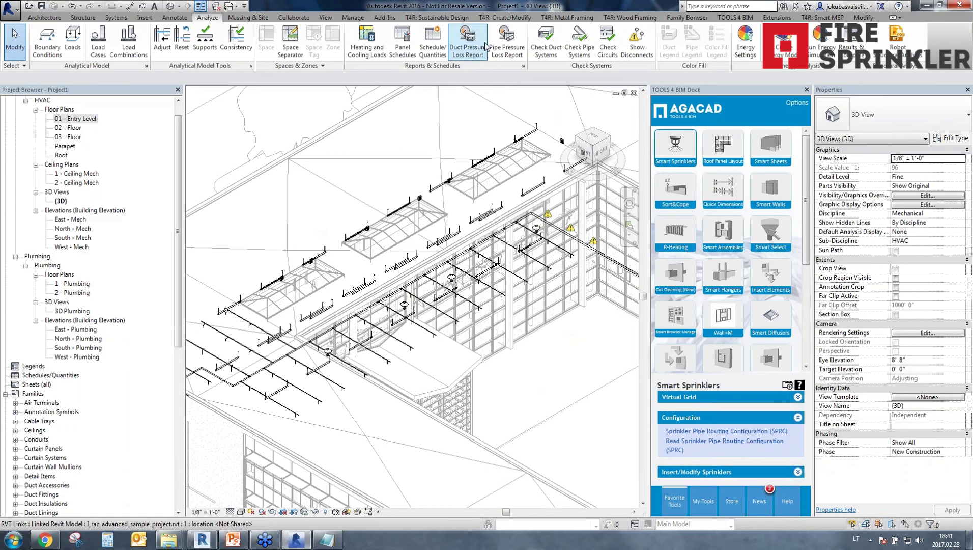
pyautogui.click(74, 128)
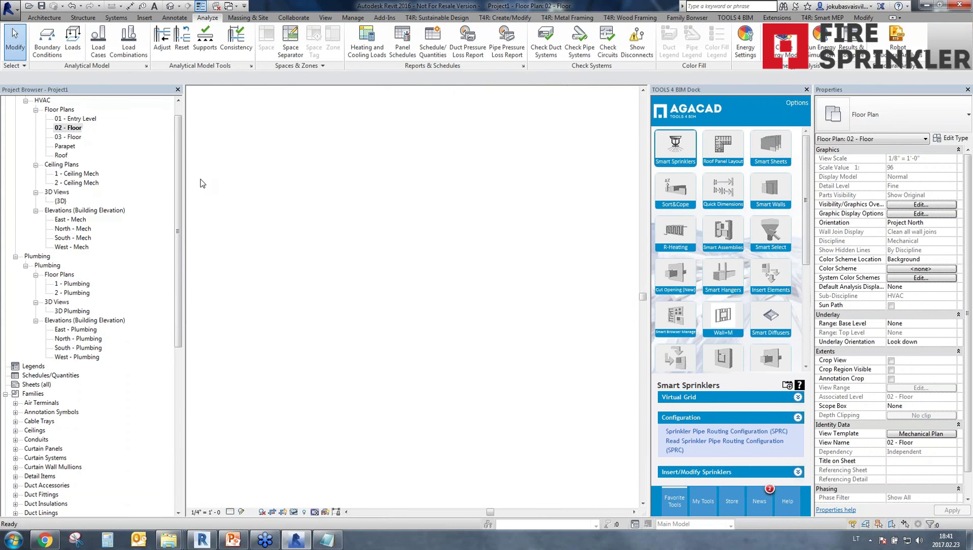
pyautogui.scroll(-5, 501, 352)
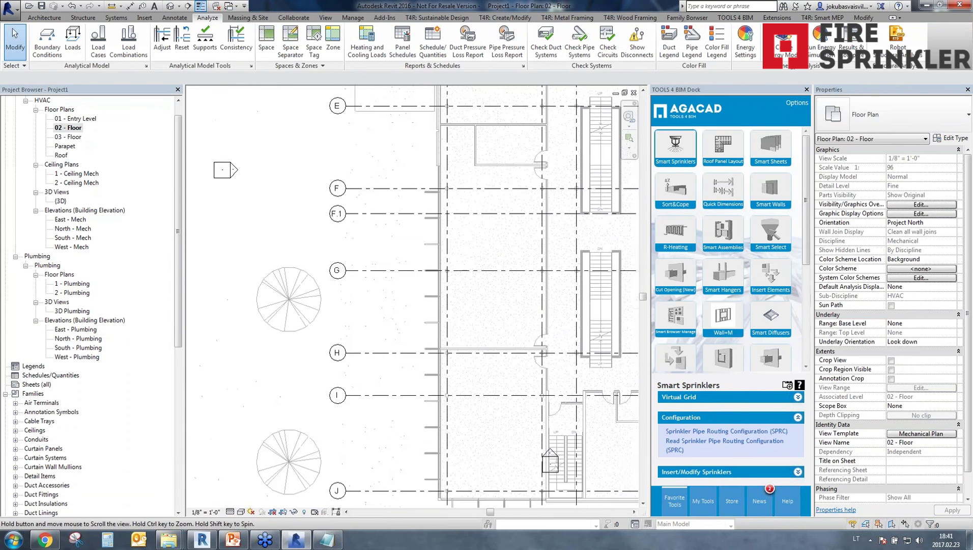
pyautogui.moveTo(397, 332); pyautogui.dragTo(384, 421, button='middle')
pyautogui.scroll(-1, 392, 387)
pyautogui.moveTo(394, 379); pyautogui.dragTo(356, 369, button='middle')
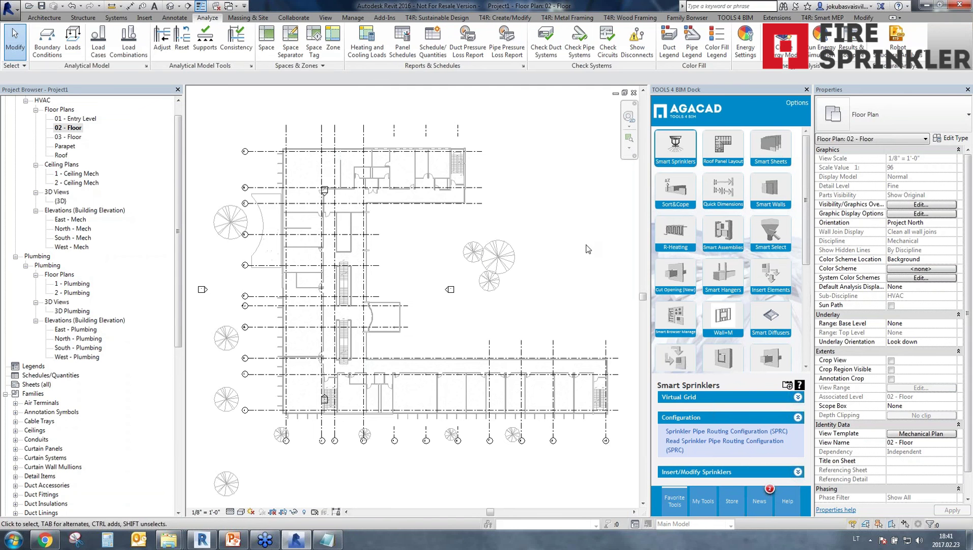
# Step: Turn off Room Bounding in the type properties of the linked model I_rac_advanced_sample_project.rvt and accept the warnings
pyautogui.click(560, 185)
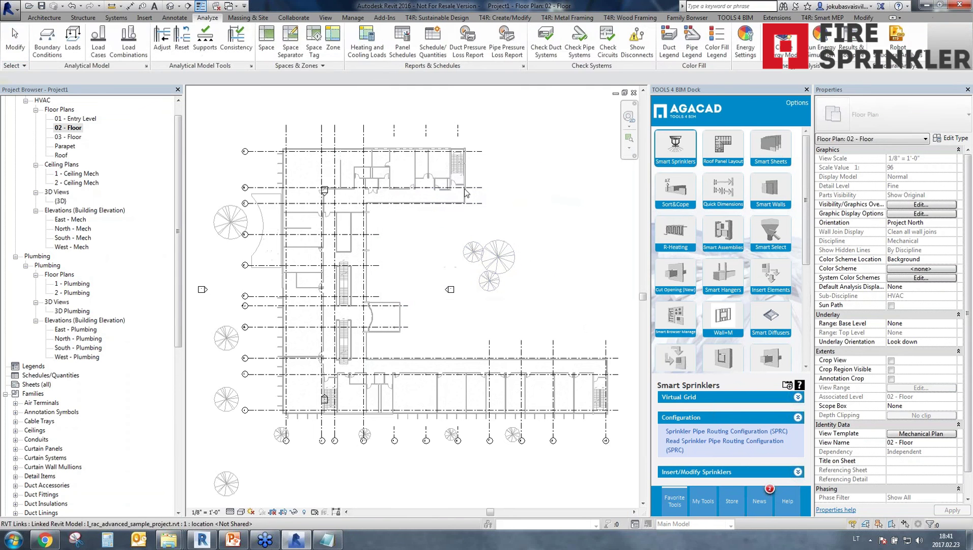
pyautogui.click(465, 188)
pyautogui.click(947, 142)
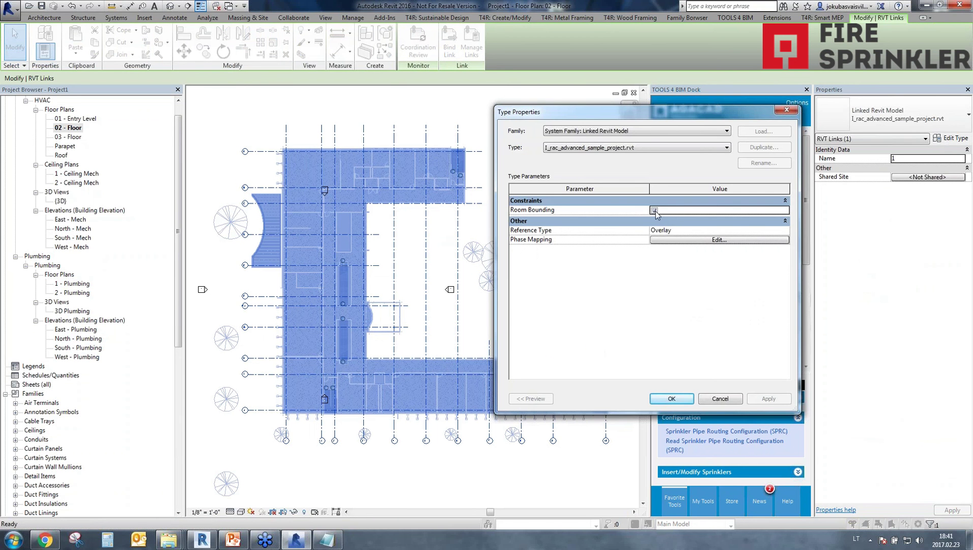
pyautogui.click(655, 210)
pyautogui.click(768, 398)
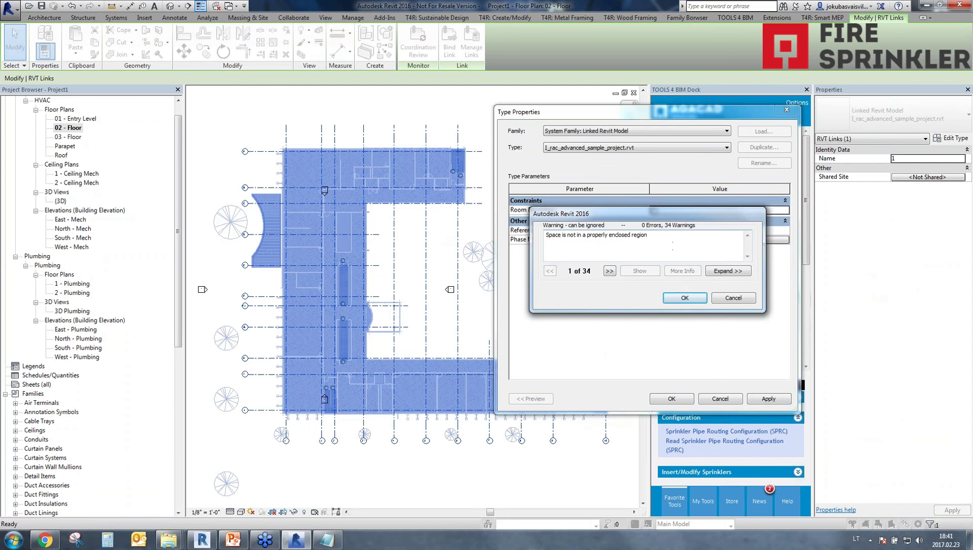
pyautogui.click(684, 298)
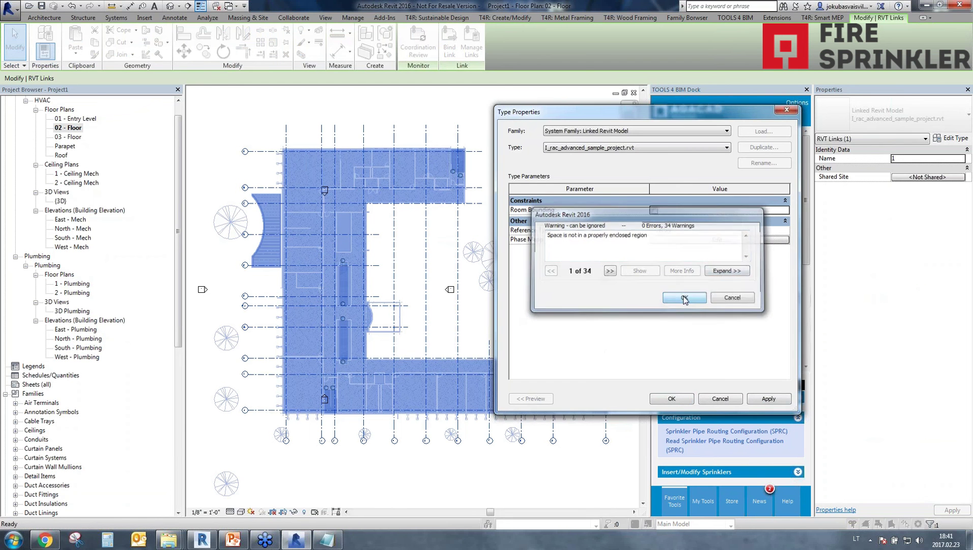
pyautogui.click(672, 398)
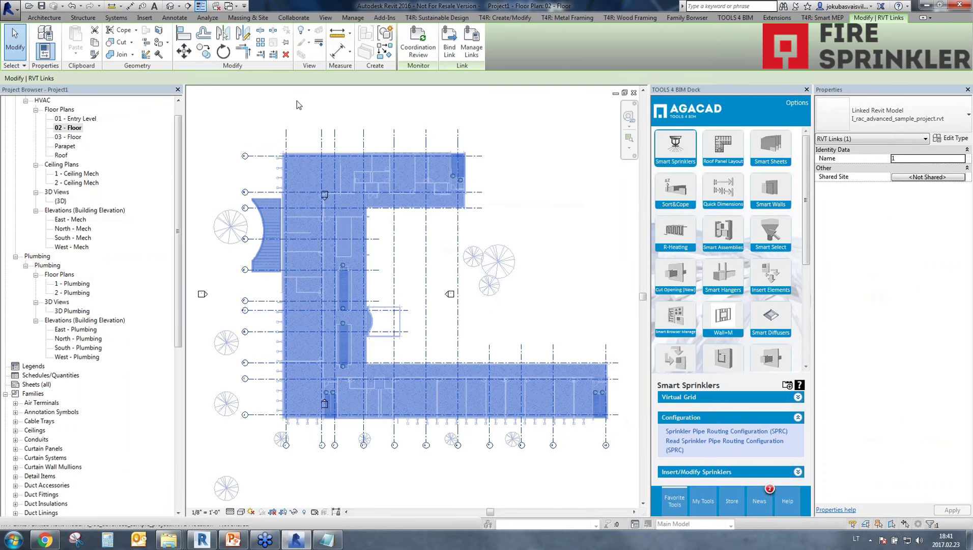
# Step: Draw a rectangle of Generic - 8" walls around the whole building on 02 - Floor, about 285 feet wide
pyautogui.press('w')
pyautogui.press('a')
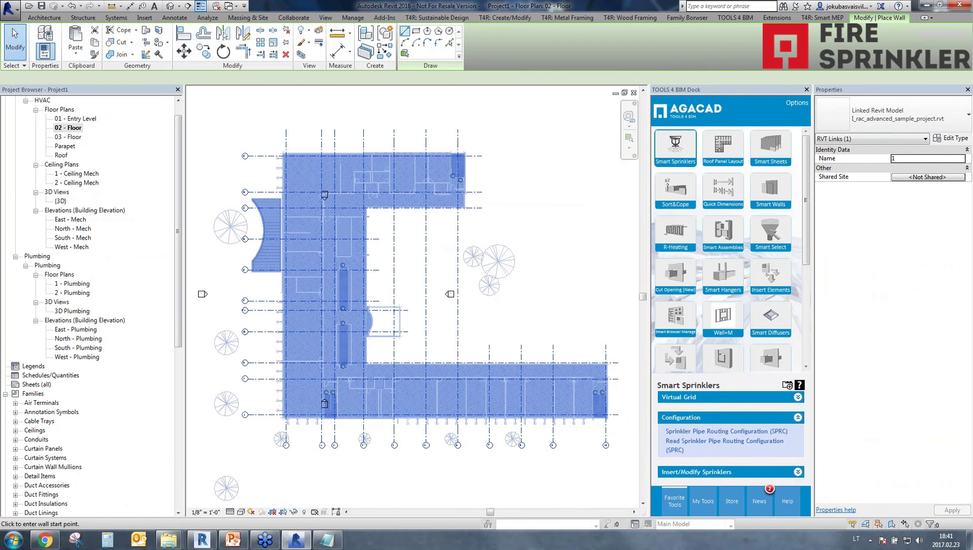
pyautogui.click(416, 31)
pyautogui.click(200, 126)
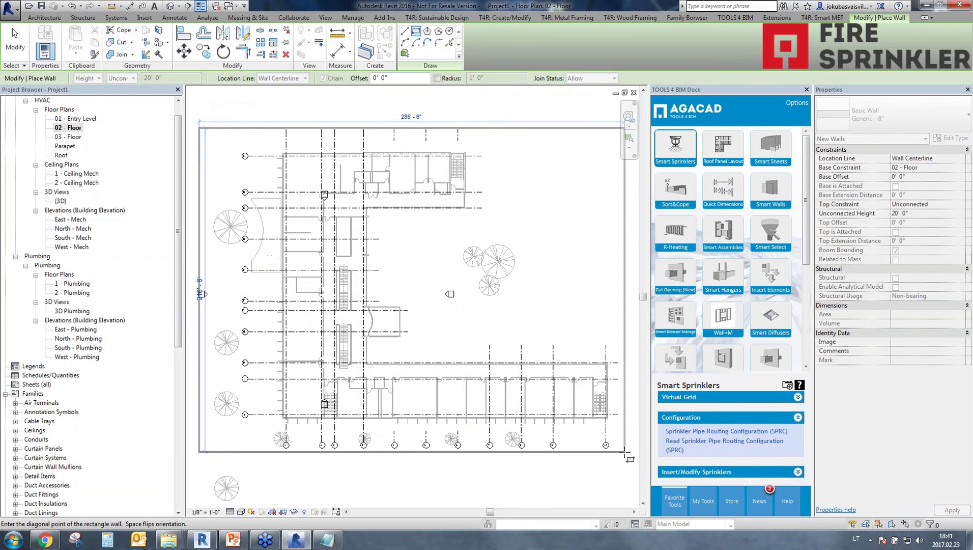
pyautogui.click(626, 452)
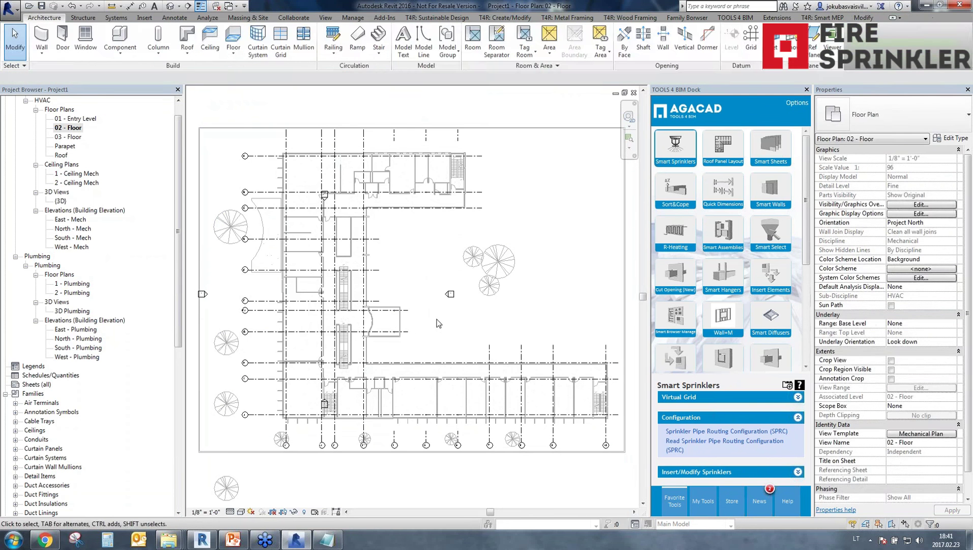
# Step: Place one space filling the entire area enclosed by the rectangular walls around the building
pyautogui.press('Return')
pyautogui.press('Escape')
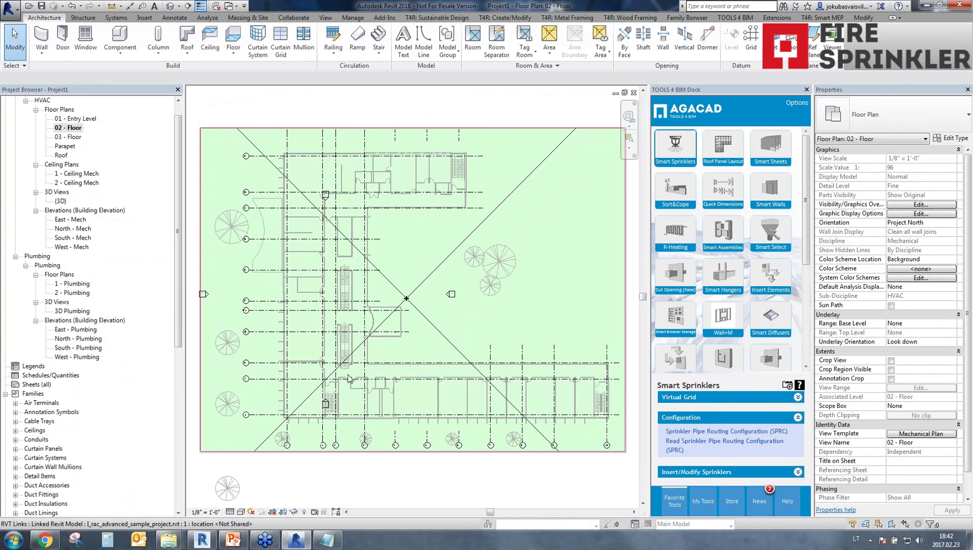
pyautogui.scroll(3, 352, 403)
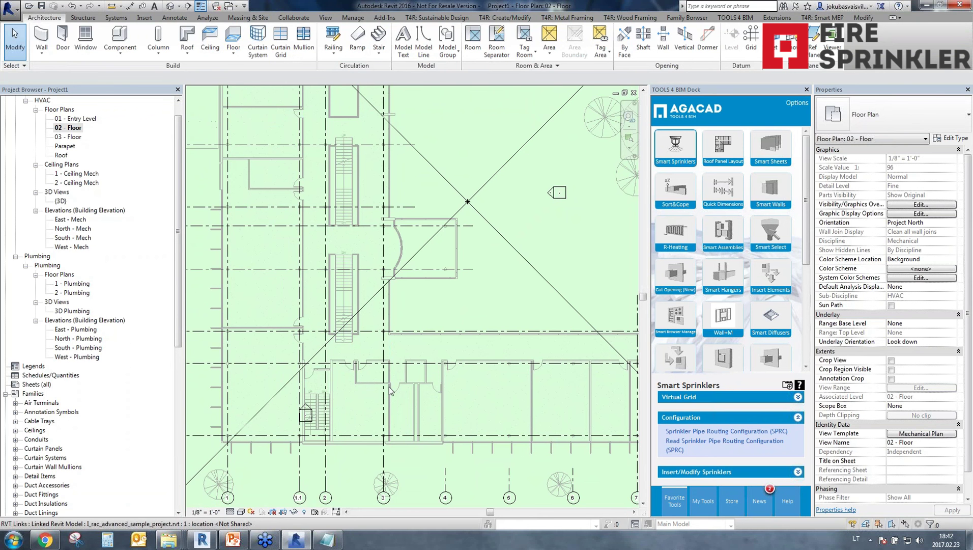
pyautogui.scroll(-3, 389, 391)
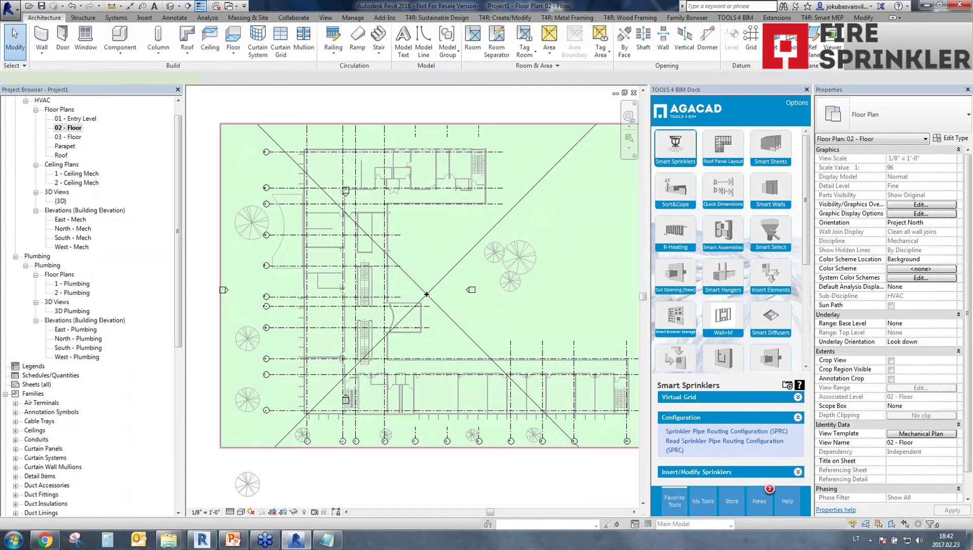
# Step: Draw an L-shaped 6" Distribution Pipe at 9' 0" offset along the long lower wing and up through the adjoining vertical wing
pyautogui.press('p')
pyautogui.press('i')
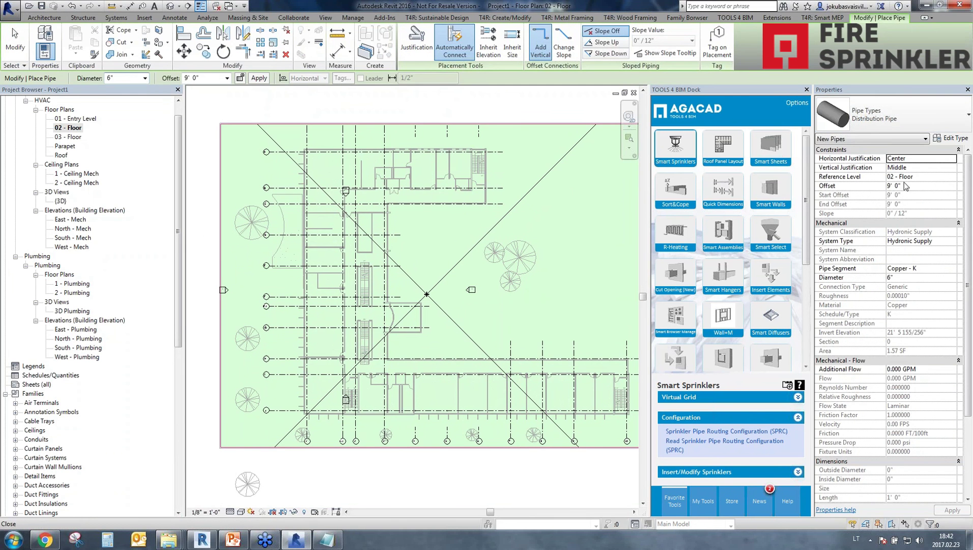
pyautogui.click(621, 370)
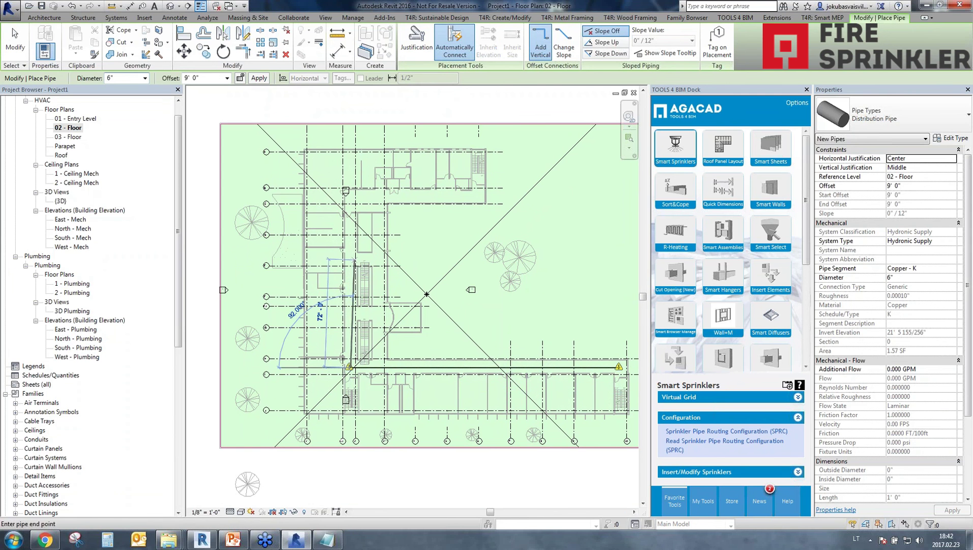
pyautogui.click(351, 240)
pyautogui.press('Escape')
pyautogui.press('Escape')
# Step: Set up sprinkler placement with the I_Sprinkler - Pendent 1/2 type at an 8' 0" offset from 02 - Floor
pyautogui.press('k')
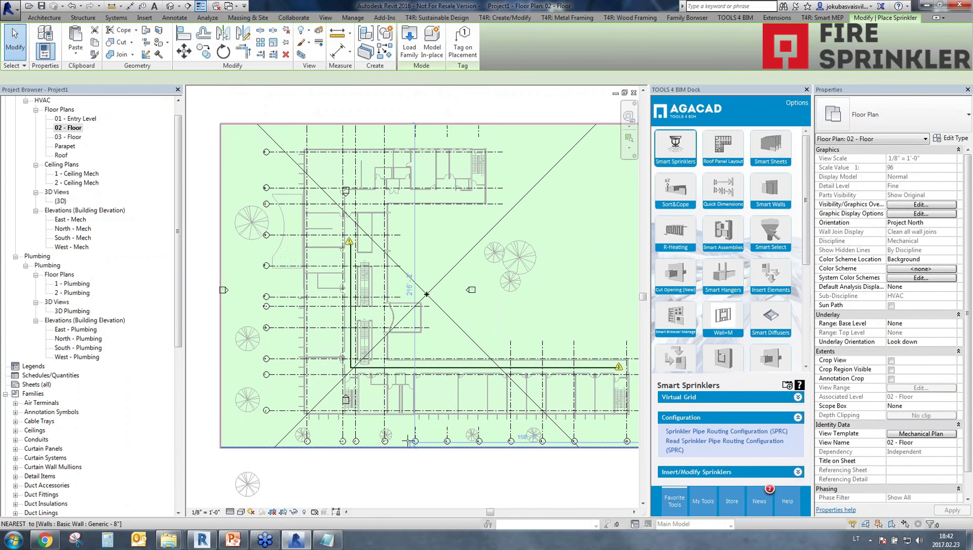
pyautogui.scroll(1, 369, 392)
pyautogui.click(884, 113)
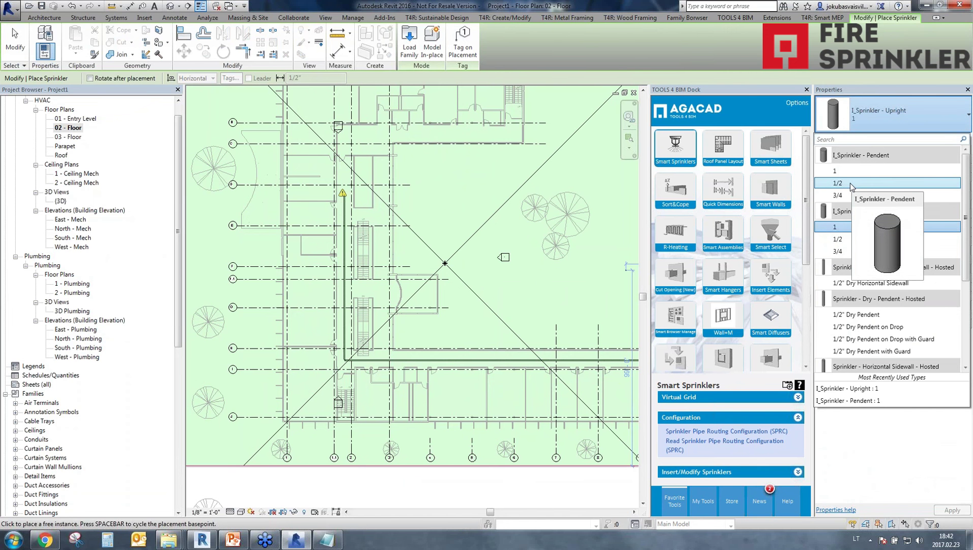
pyautogui.click(852, 183)
pyautogui.scroll(2, 364, 397)
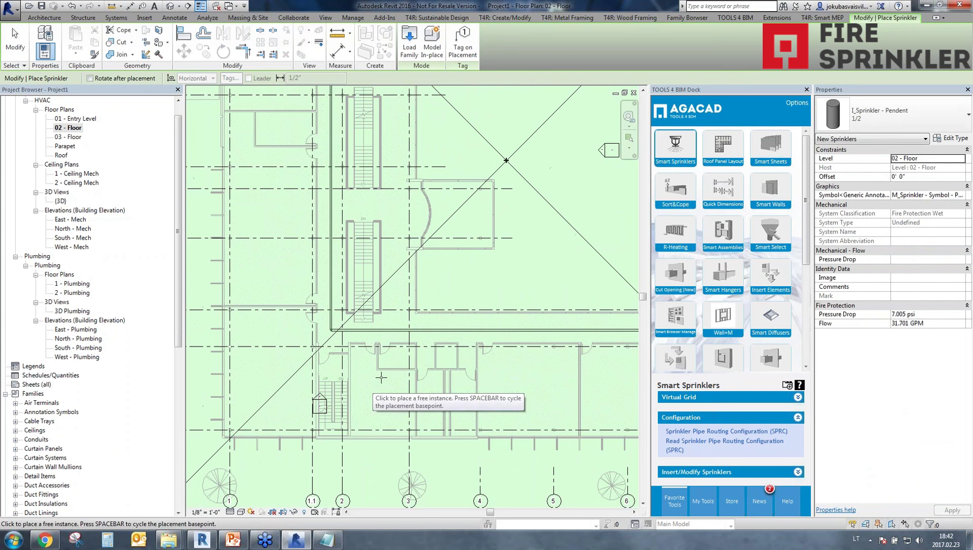
pyautogui.click(915, 177)
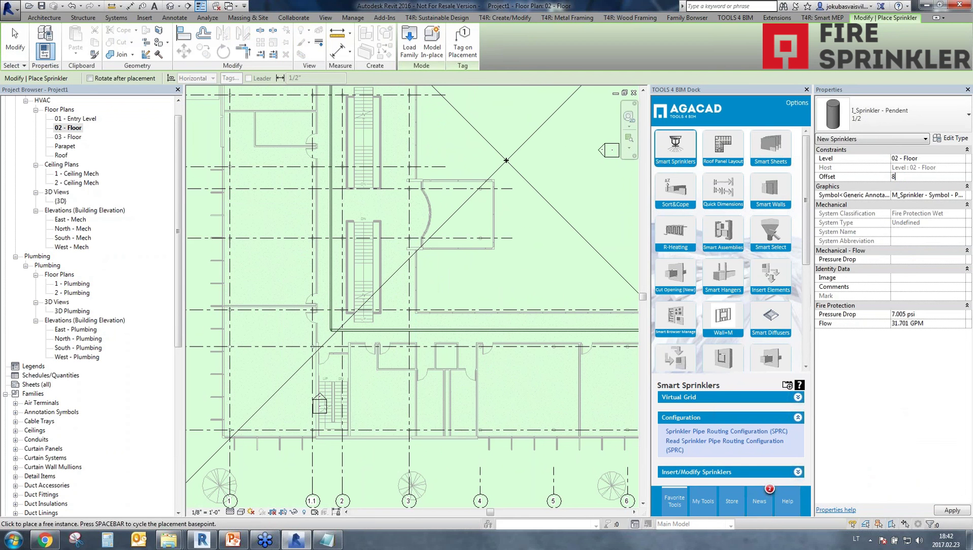
pyautogui.write('8')
pyautogui.press('Return')
# Step: Place three pendent sprinklers in a vertical column in the room just beside the stairs of the lower wing
pyautogui.scroll(2, 357, 420)
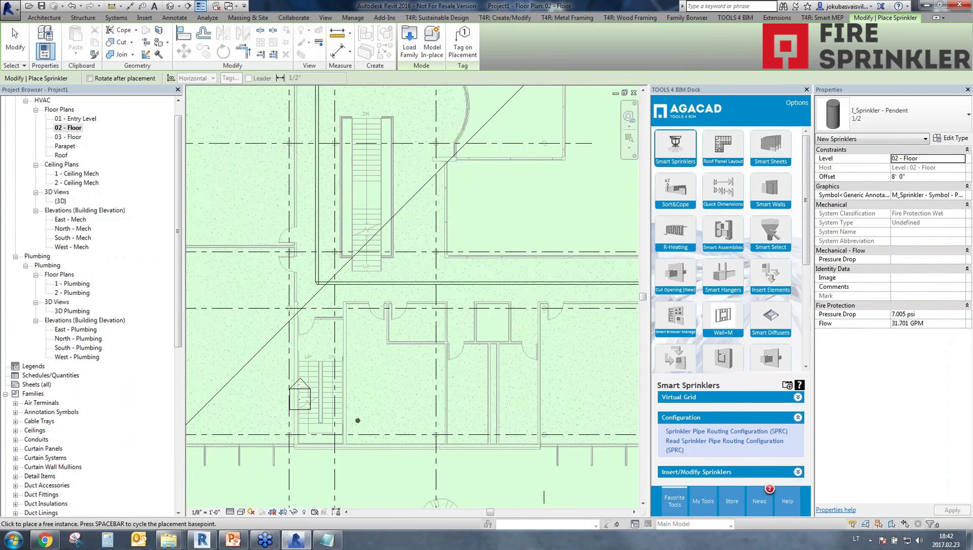
pyautogui.scroll(1, 358, 420)
pyautogui.click(361, 419)
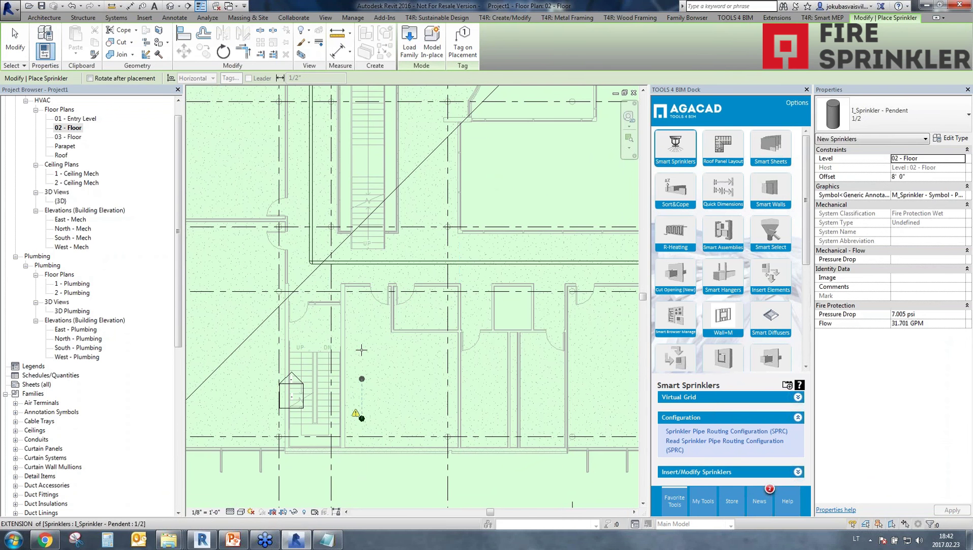
pyautogui.click(362, 378)
pyautogui.click(361, 340)
pyautogui.press('Escape')
pyautogui.press('Escape')
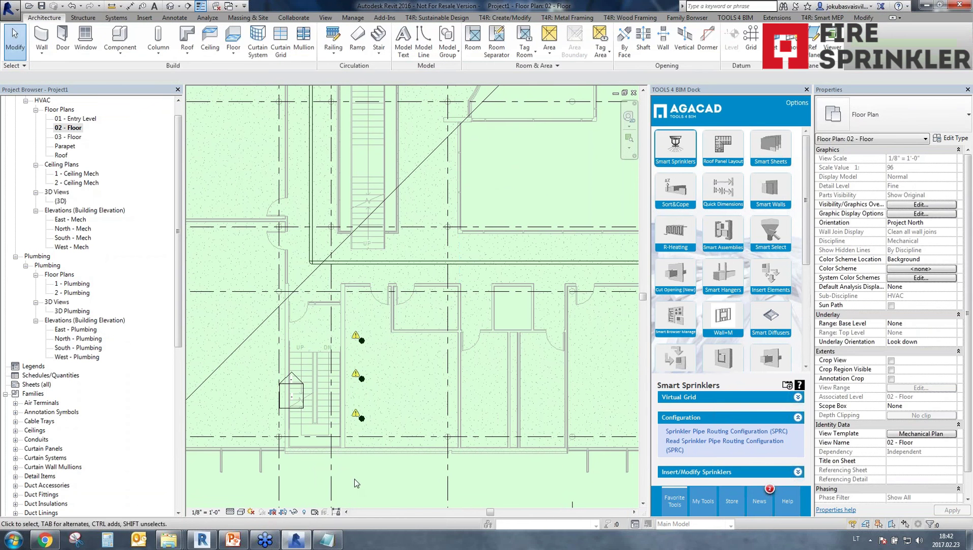
# Step: Array the column of three sprinklers horizontally along the lower wing, with 30 grouped items spaced 5 feet apart
pyautogui.moveTo(354, 479); pyautogui.dragTo(386, 336)
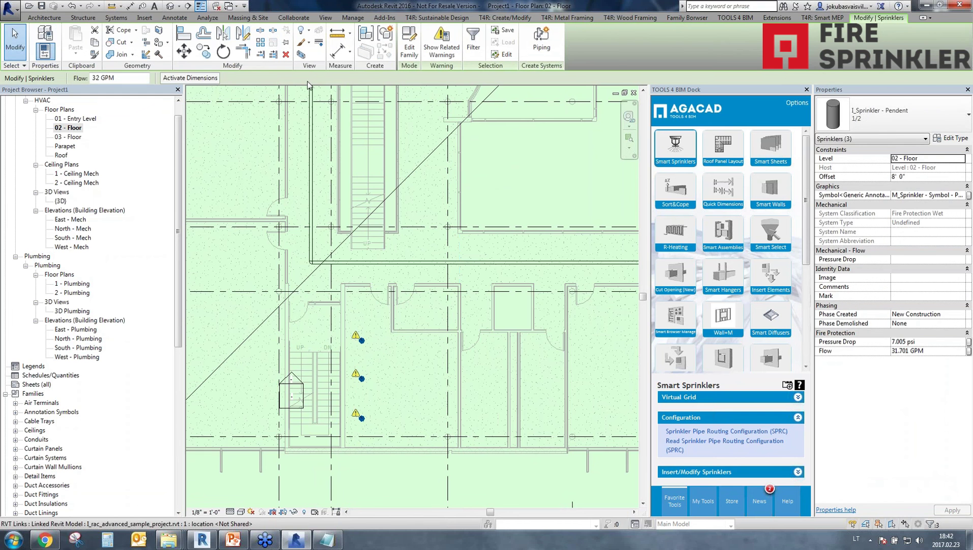
pyautogui.click(260, 42)
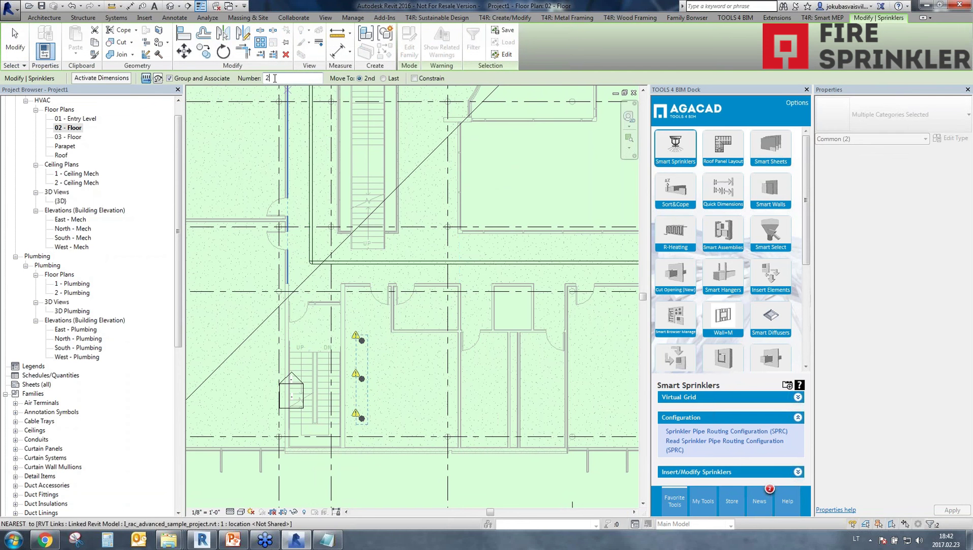
pyautogui.write('30')
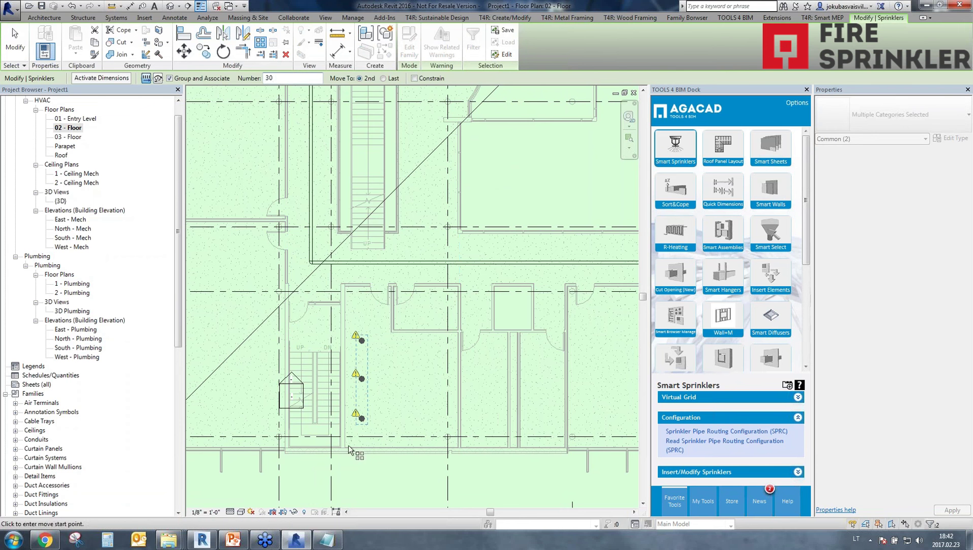
pyautogui.click(361, 378)
pyautogui.write('5')
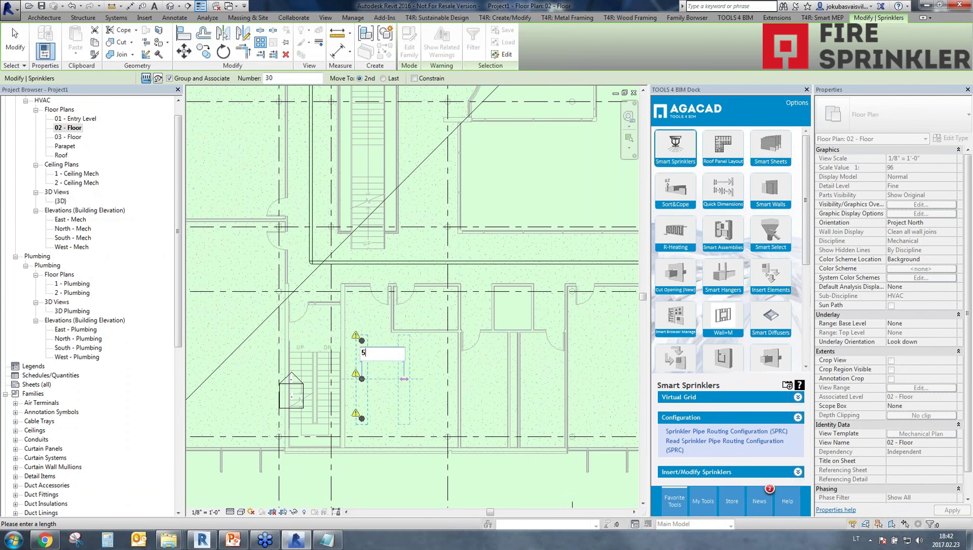
pyautogui.press('Return')
pyautogui.scroll(-3, 458, 405)
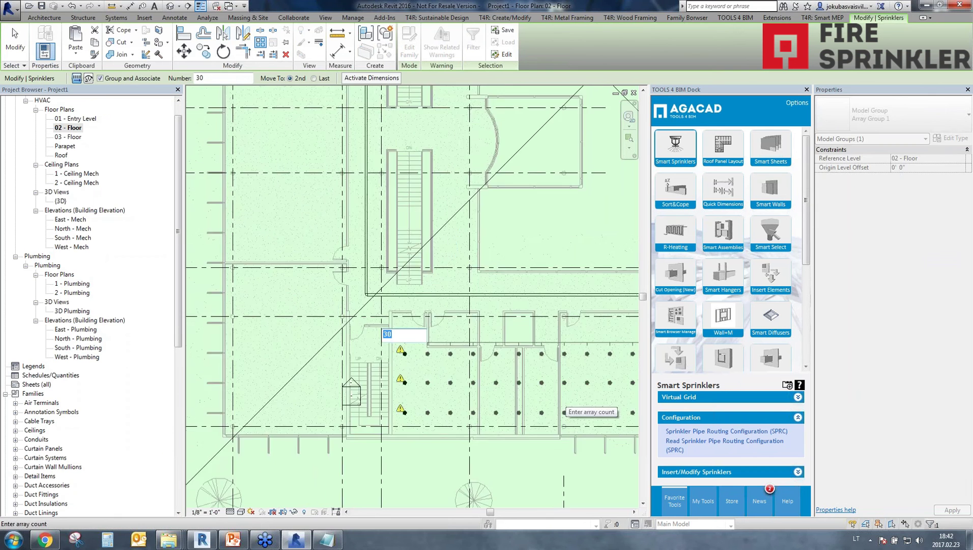
pyautogui.moveTo(524, 402); pyautogui.dragTo(405, 412, button='middle')
pyautogui.scroll(-1, 435, 402)
pyautogui.click(400, 412)
pyautogui.scroll(-1, 400, 412)
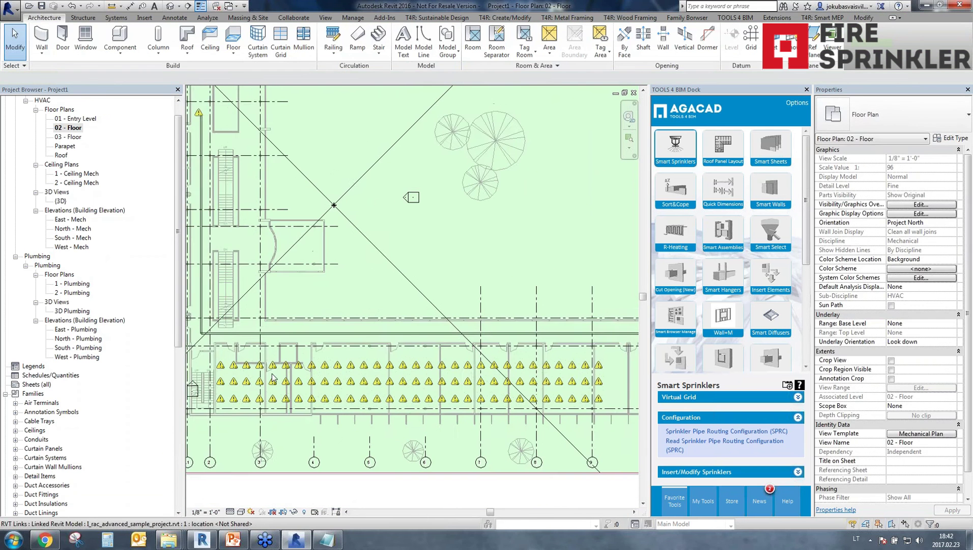
# Step: Examine how the sprinkler array covers the lower wing in relation to the space and the distribution pipe
pyautogui.scroll(3, 240, 386)
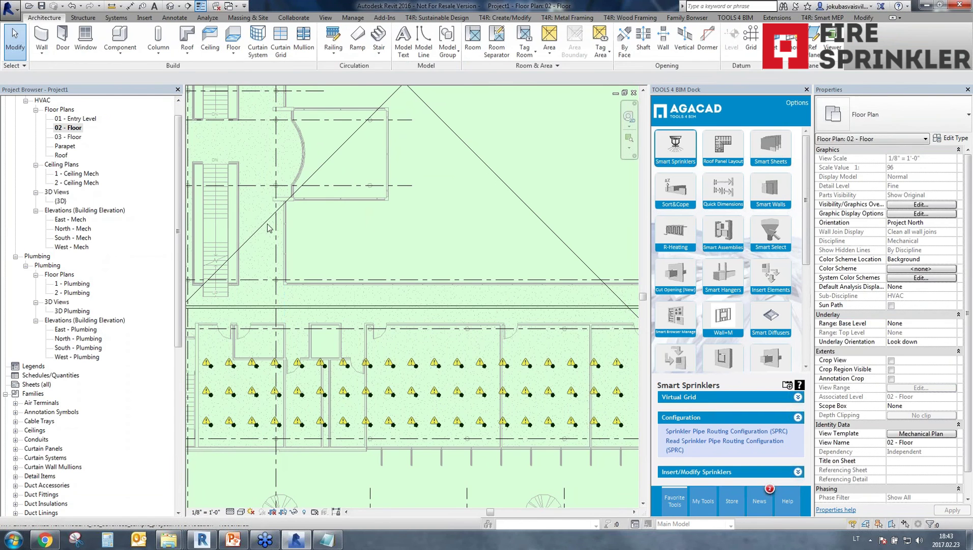
pyautogui.click(559, 291)
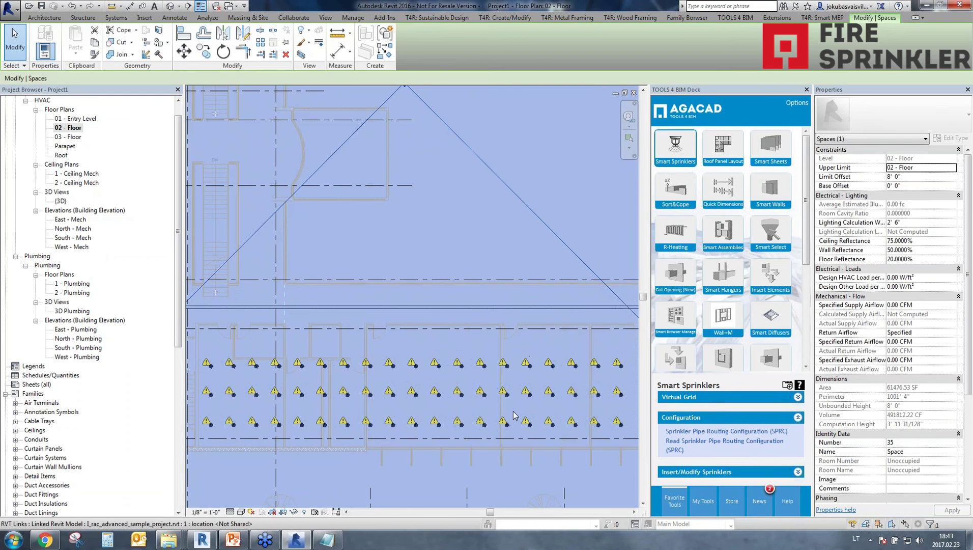
pyautogui.press('Escape')
pyautogui.scroll(-2, 476, 345)
pyautogui.scroll(-3, 476, 346)
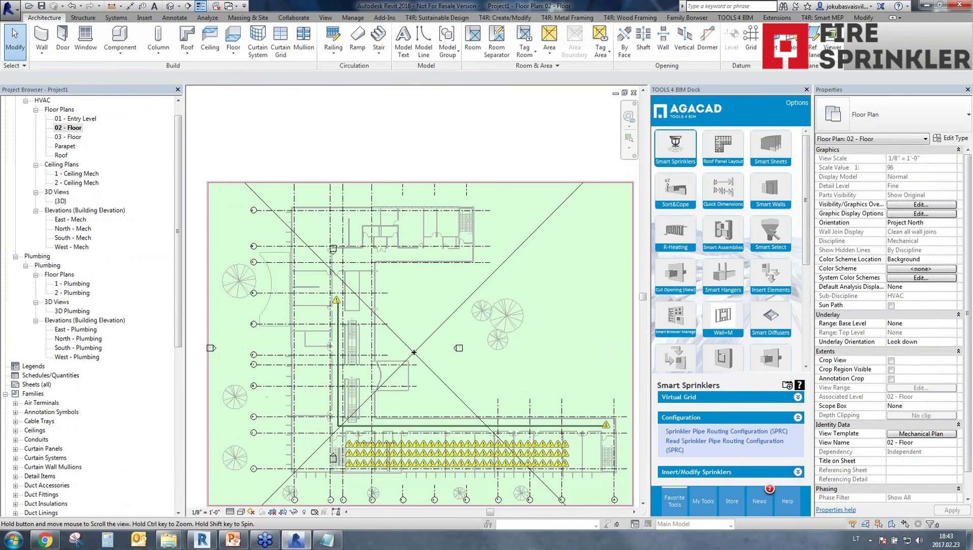
pyautogui.scroll(3, 338, 342)
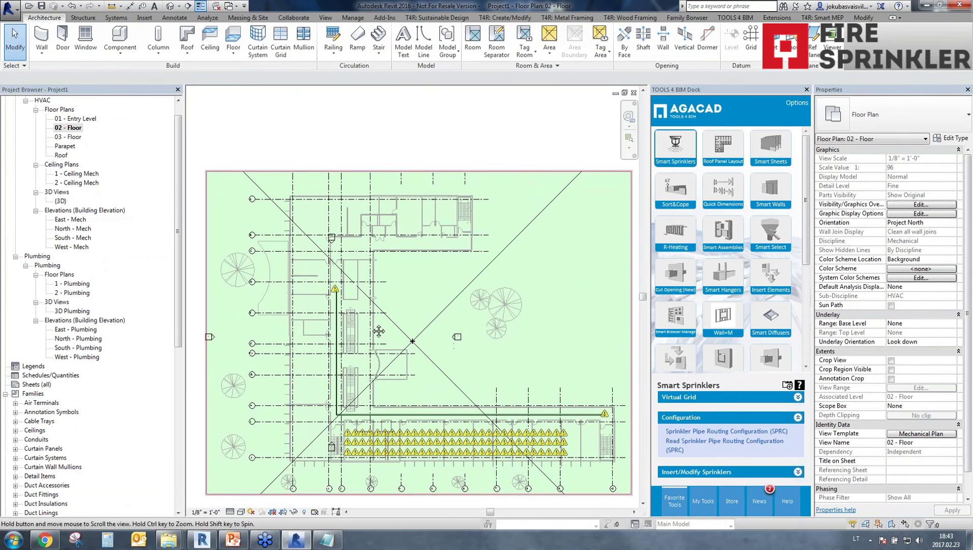
pyautogui.scroll(2, 340, 359)
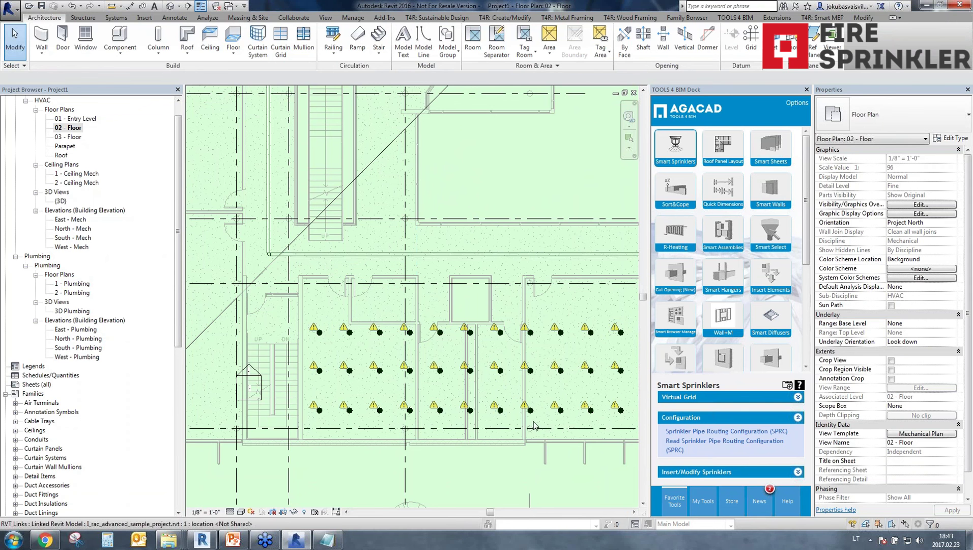
pyautogui.scroll(-3, 534, 425)
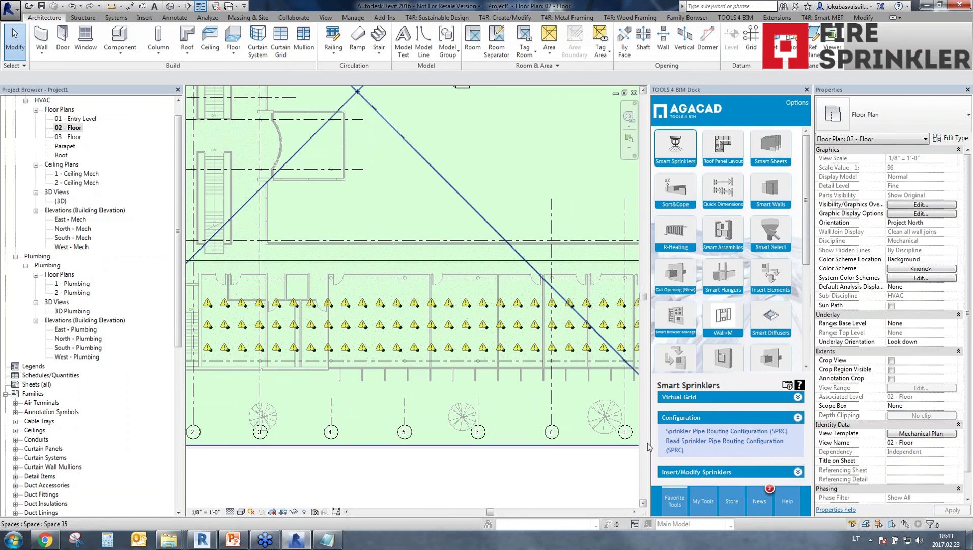
# Step: Connect the arrayed sprinklers to the horizontal distribution pipe of the lower wing with Smart Sprinklers
pyautogui.click(678, 472)
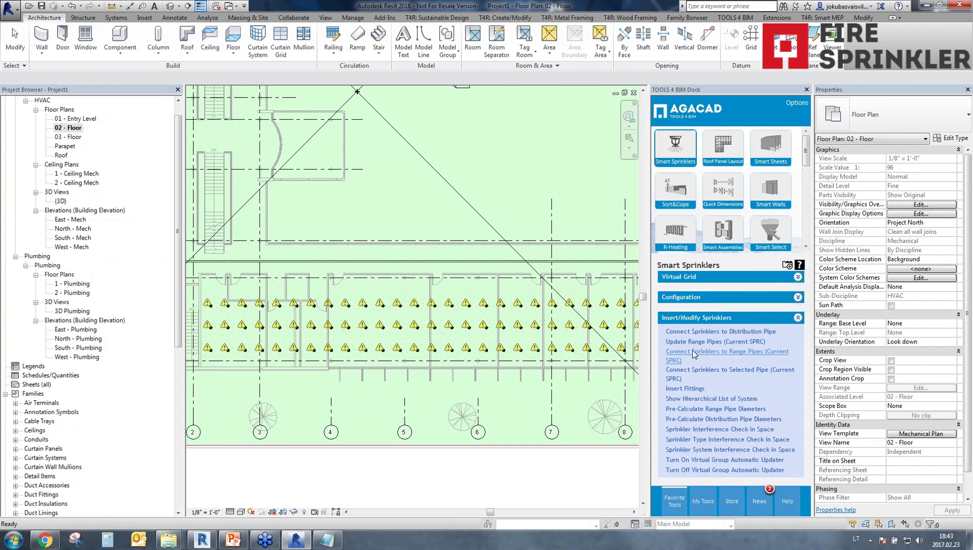
pyautogui.click(211, 307)
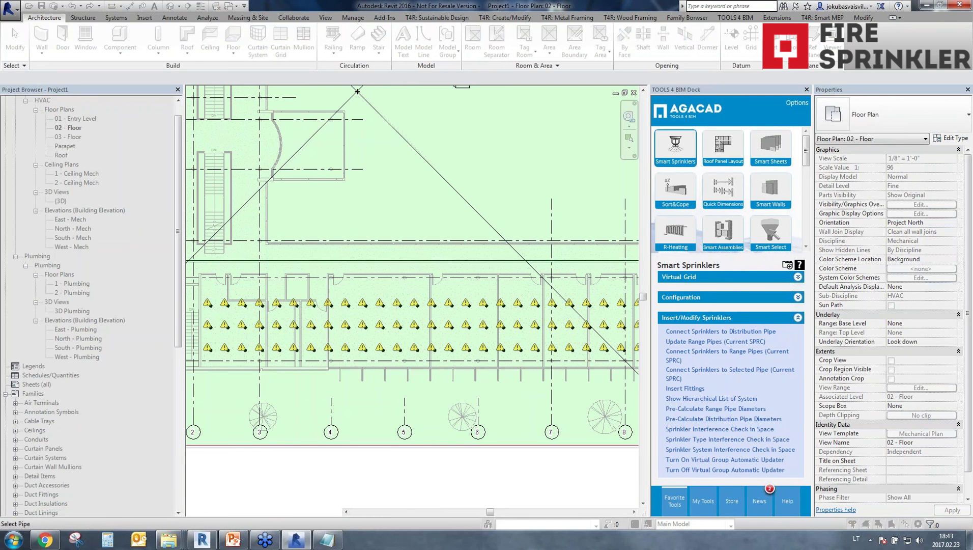
pyautogui.click(219, 261)
pyautogui.click(946, 539)
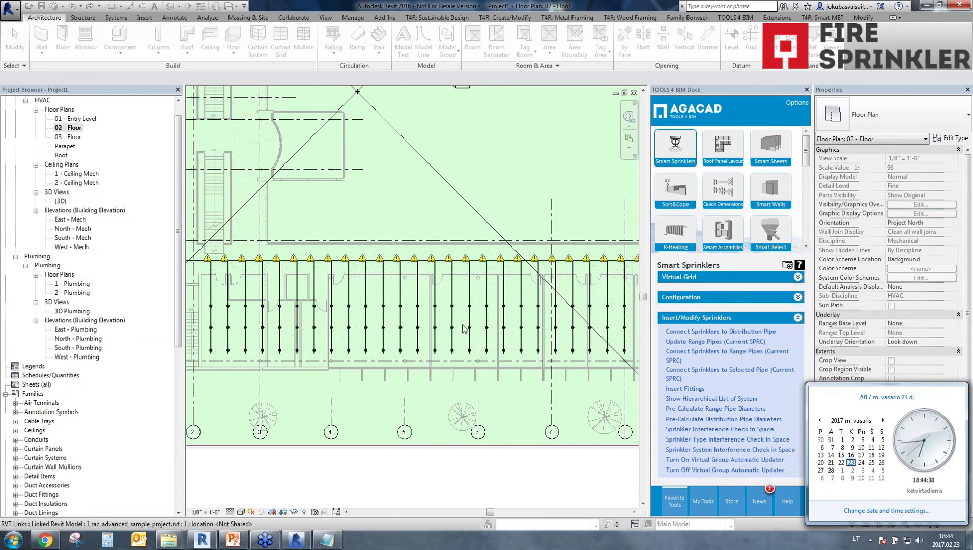
# Step: Show the lower wing's sprinklers and range pipes in a 3D view cropped around them by a selection box
pyautogui.scroll(-3, 503, 371)
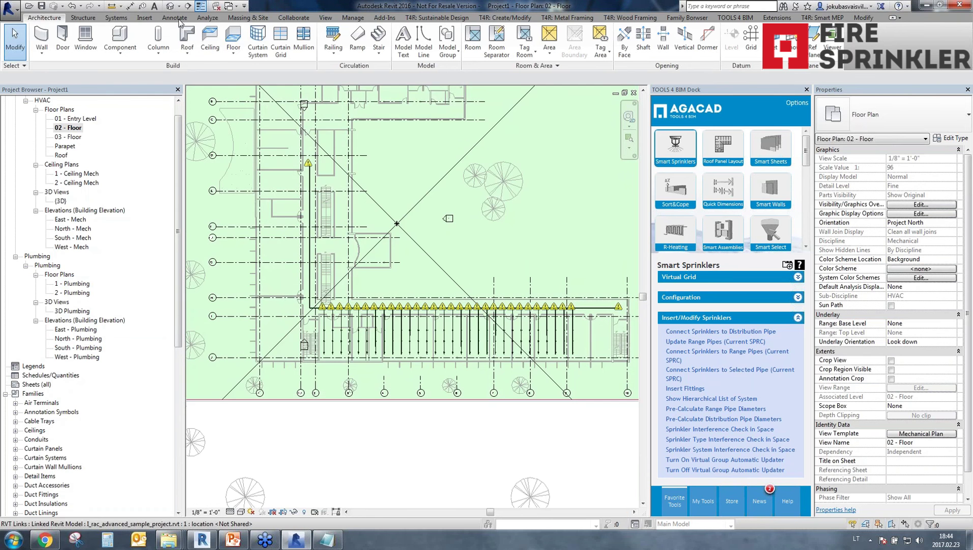
pyautogui.moveTo(226, 278); pyautogui.dragTo(618, 405)
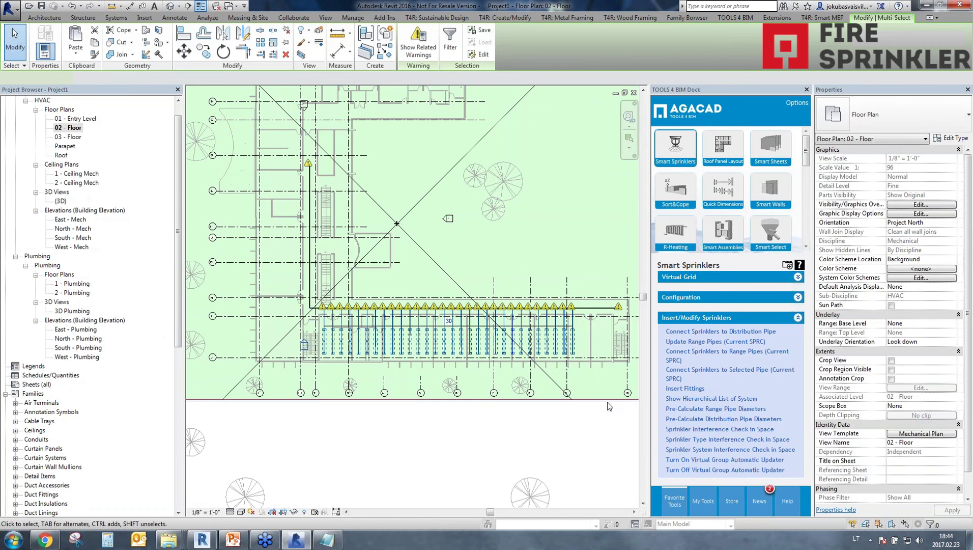
pyautogui.click(301, 55)
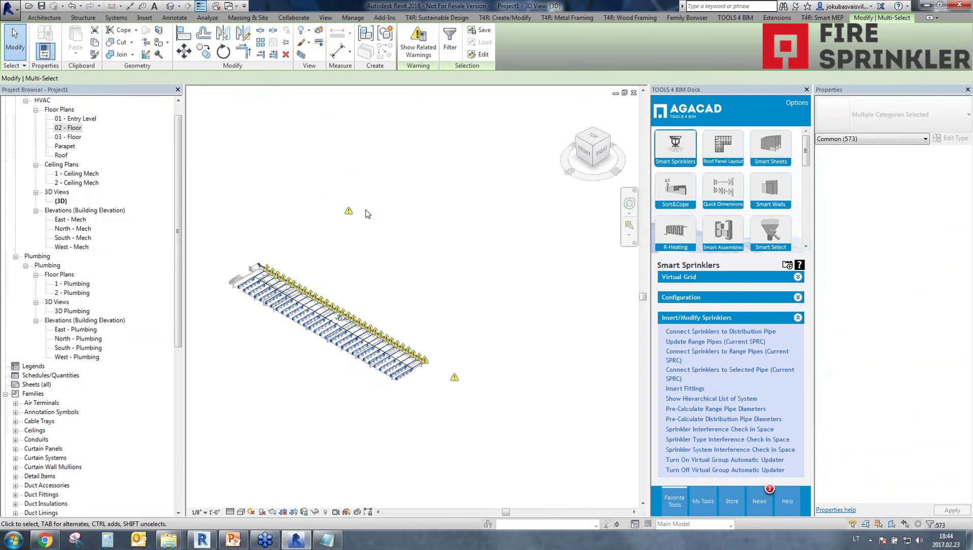
pyautogui.scroll(5, 332, 305)
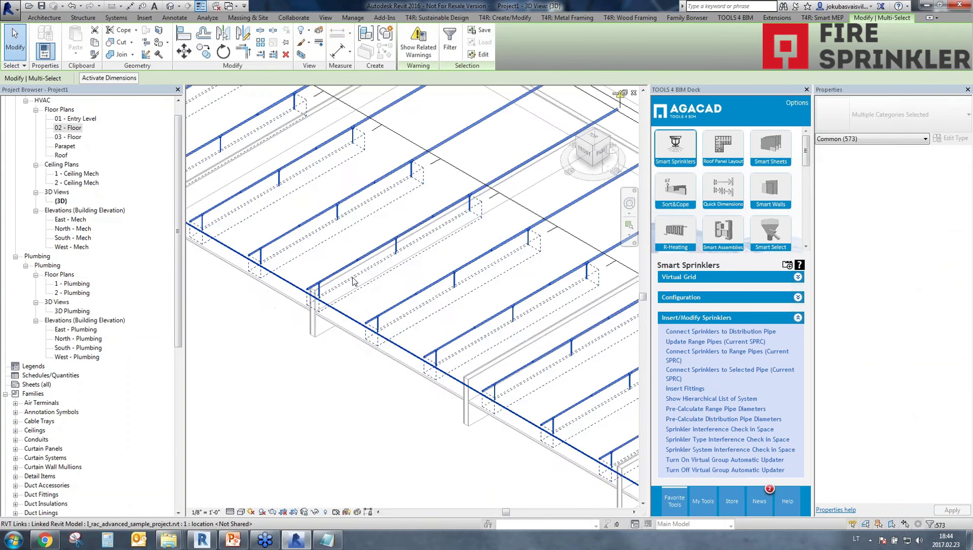
pyautogui.press('Escape')
# Step: Insert fittings on the 6" distribution pipe of the lower wing where the range pipes connect
pyautogui.scroll(5, 352, 282)
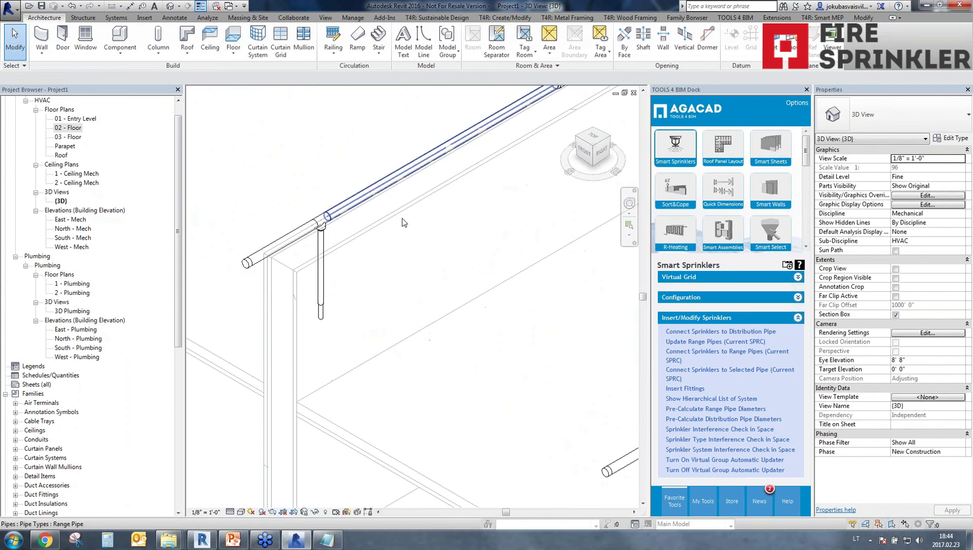
pyautogui.scroll(-5, 402, 223)
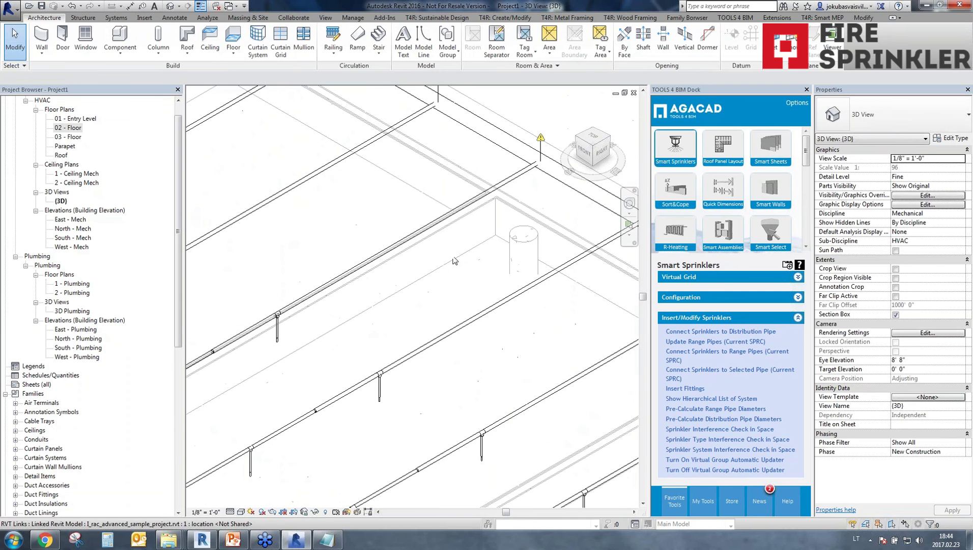
pyautogui.scroll(-3, 489, 245)
pyautogui.click(433, 305)
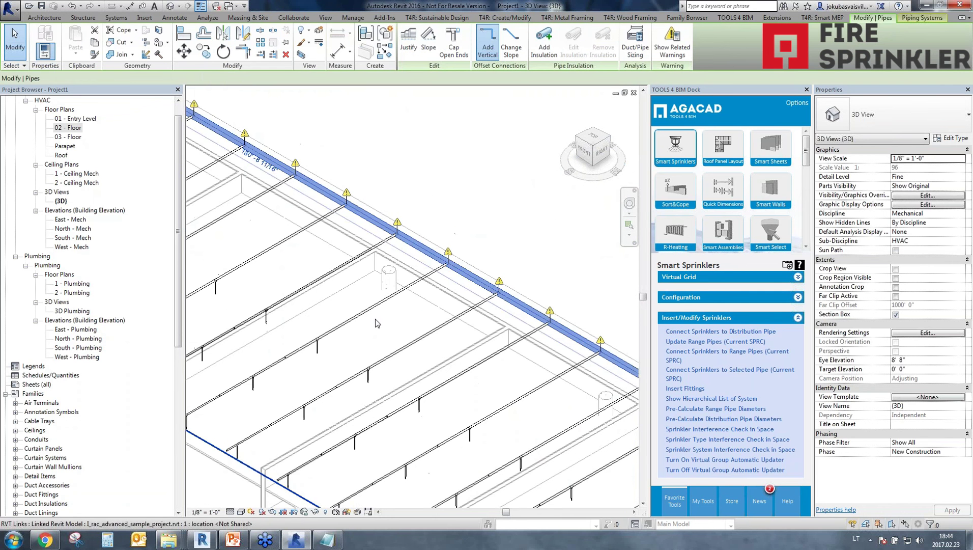
pyautogui.click(694, 386)
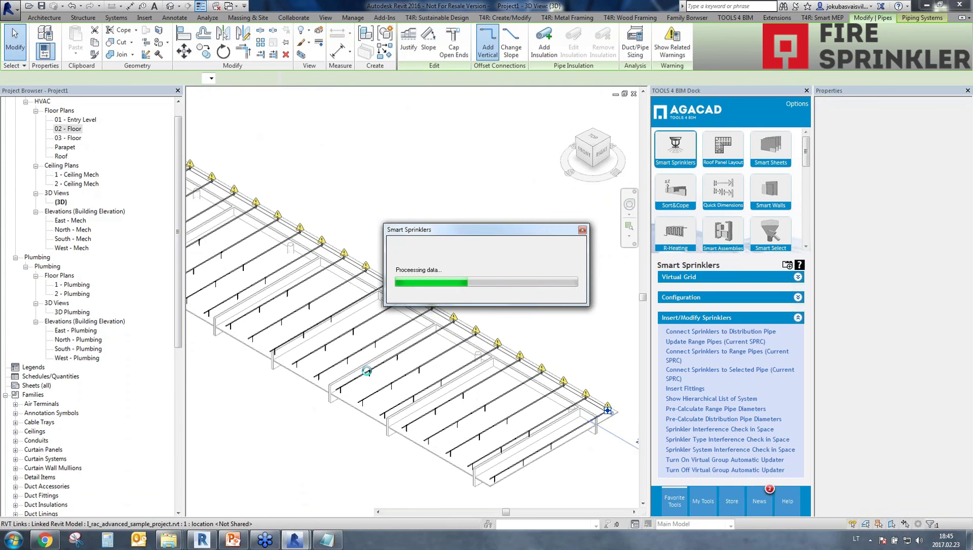
pyautogui.click(520, 293)
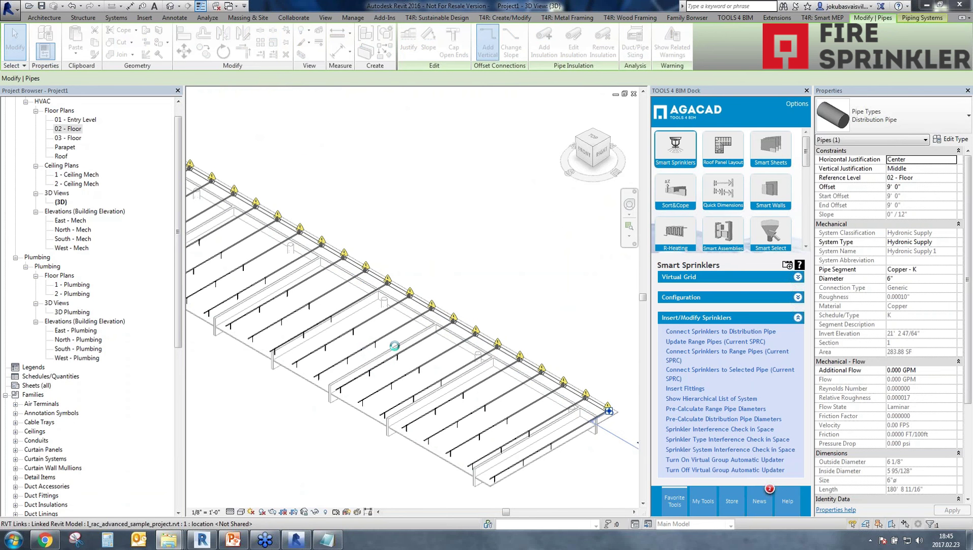
# Step: Nudge one of the lower wing's range pipes sideways in the top 3D view, disconnecting the elements that block the move
pyautogui.click(391, 336)
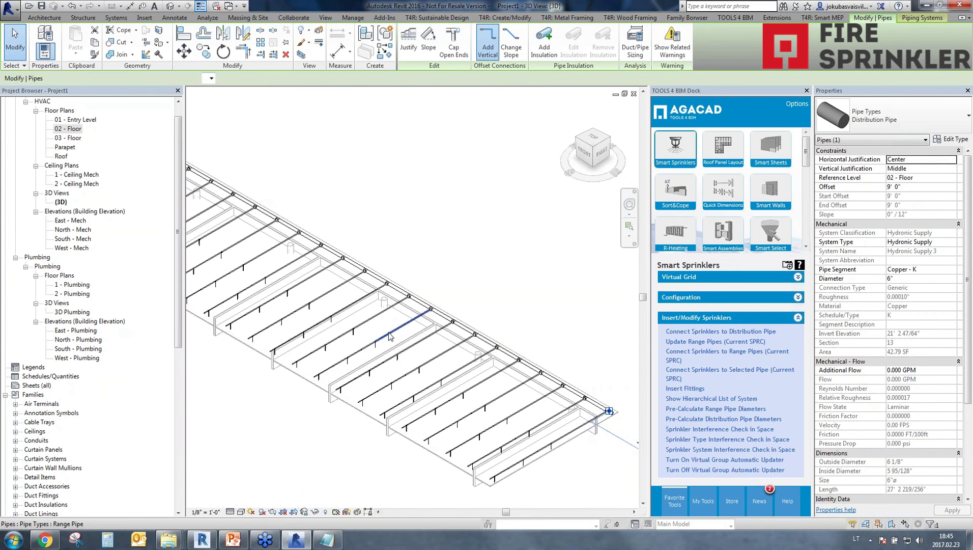
pyautogui.scroll(4, 399, 351)
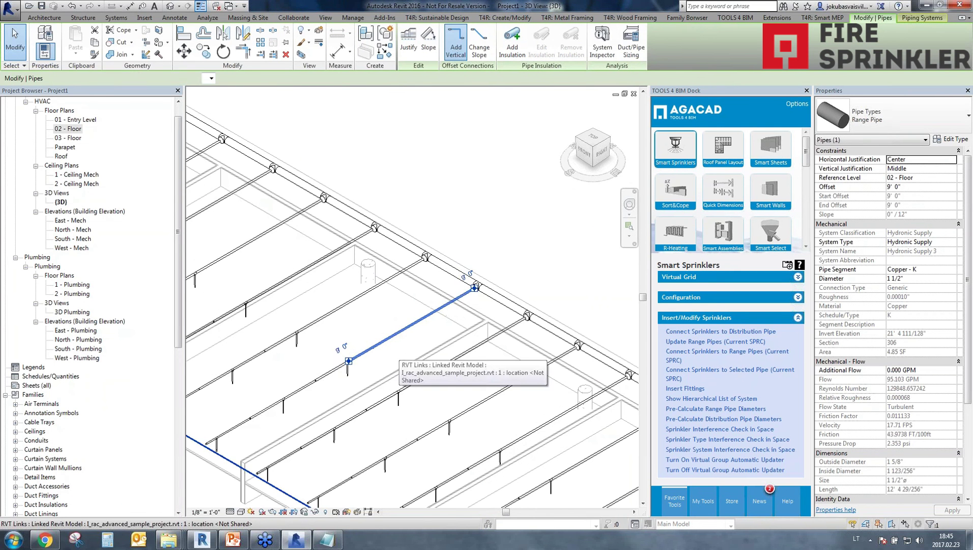
pyautogui.press('Delete')
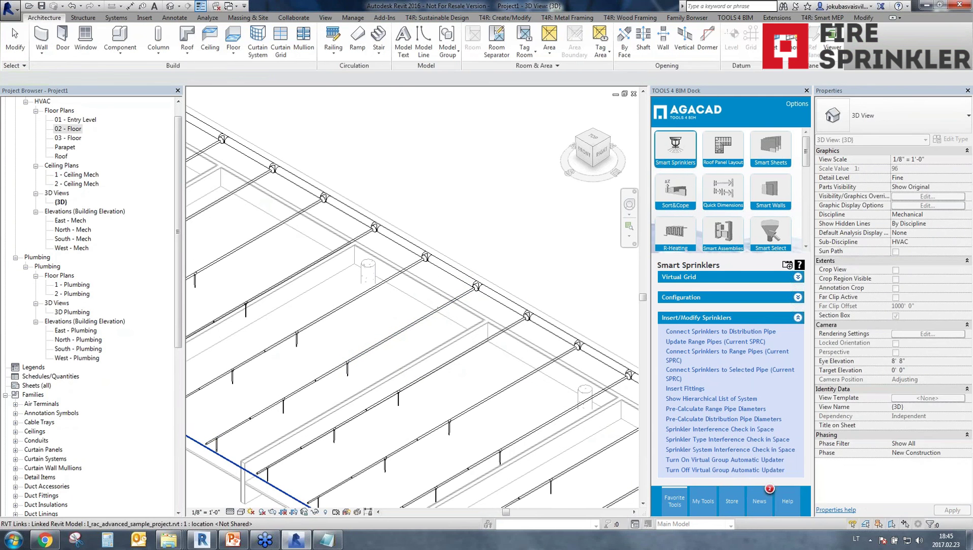
pyautogui.click(380, 343)
pyautogui.keyDown('shift'); pyautogui.moveTo(394, 377); pyautogui.dragTo(501, 488, button='middle'); pyautogui.keyUp('shift')
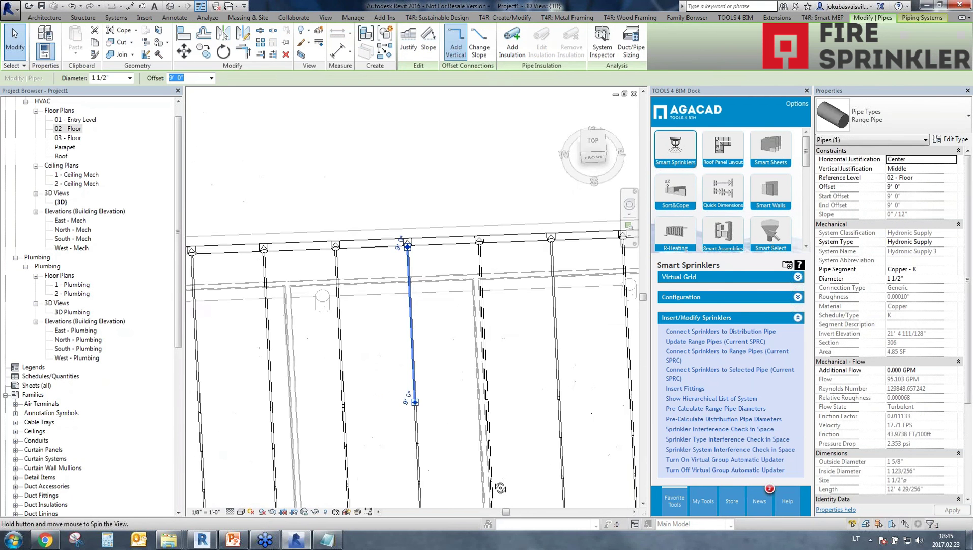
pyautogui.click(593, 141)
pyautogui.moveTo(331, 364); pyautogui.dragTo(405, 310, button='middle')
pyautogui.press('Right')
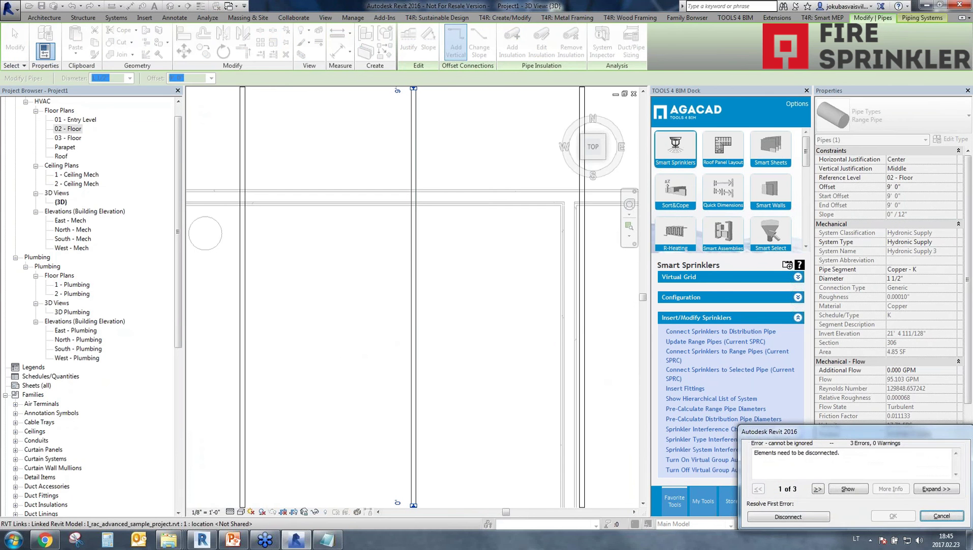
pyautogui.click(789, 516)
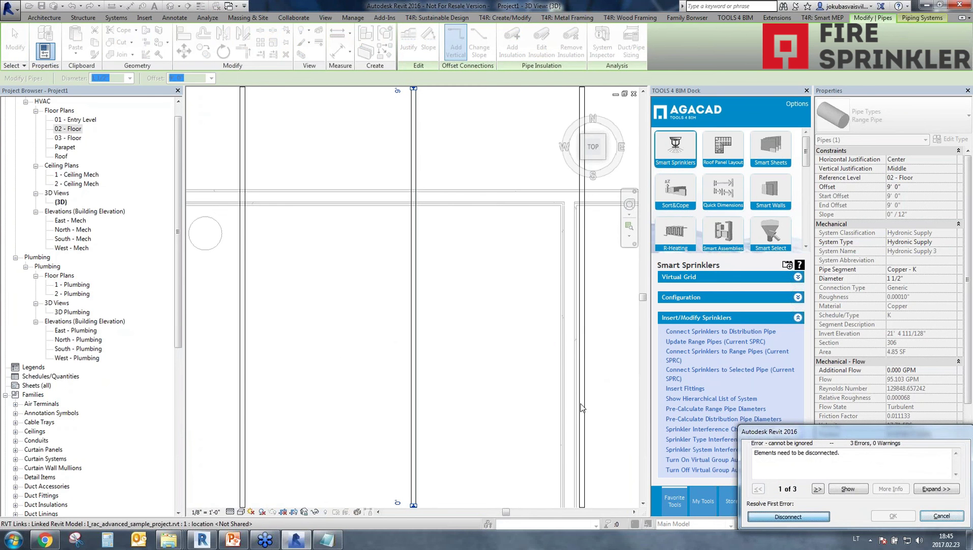
# Step: Nudge the disconnected range pipe further sideways and inspect its connection and the surrounding pipes in 3D
pyautogui.scroll(3, 443, 404)
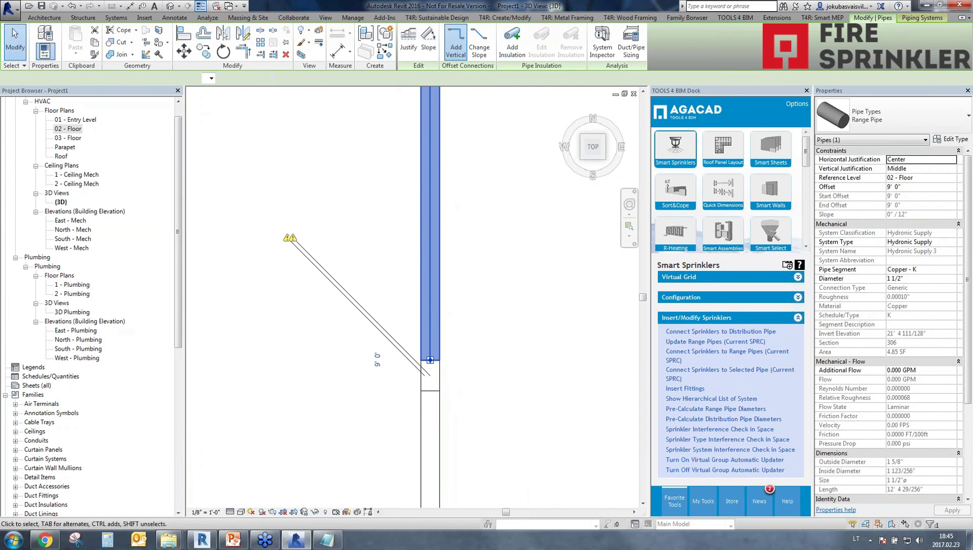
pyautogui.press('Right')
pyautogui.press('Right')
pyautogui.press('Right')
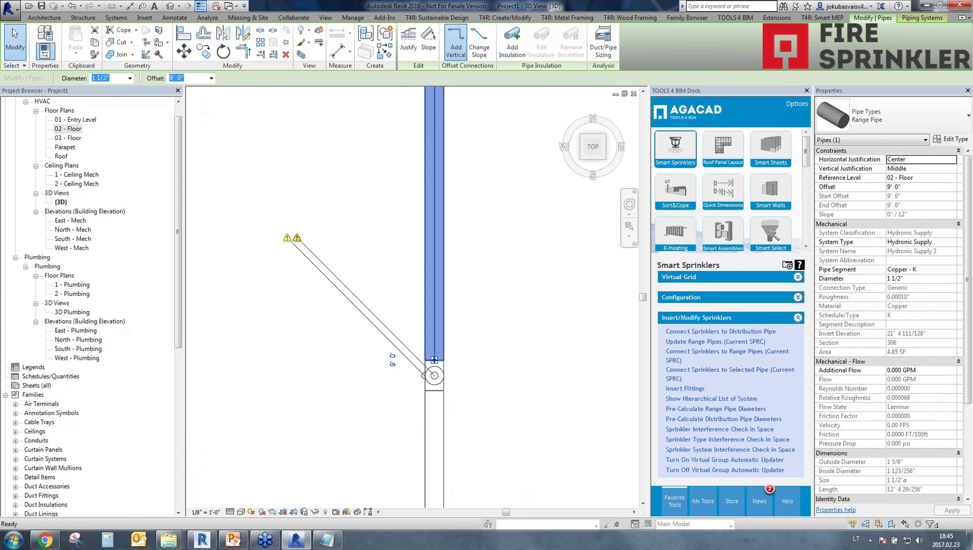
pyautogui.press('Escape')
pyautogui.scroll(5, 435, 390)
pyautogui.scroll(-5, 435, 390)
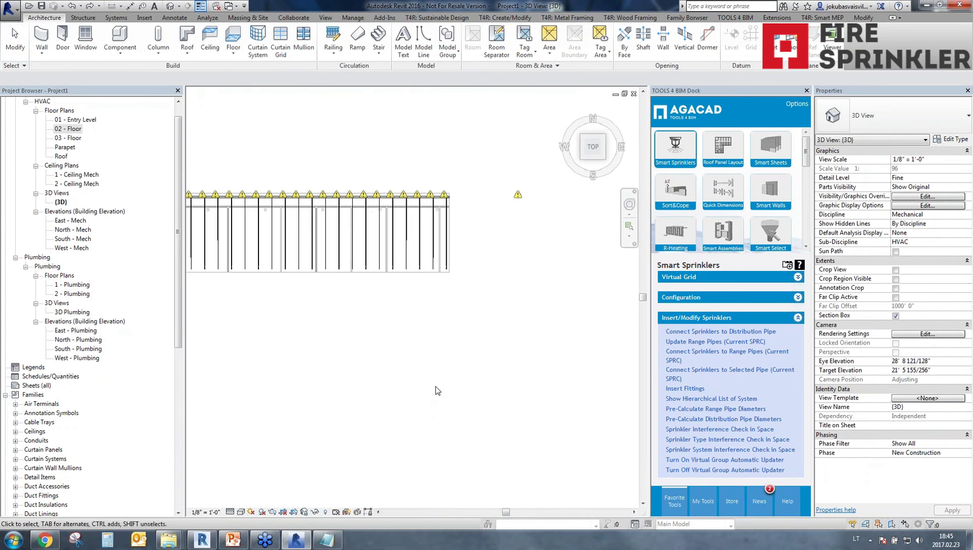
pyautogui.keyDown('shift'); pyautogui.moveTo(435, 391); pyautogui.dragTo(346, 258, button='middle'); pyautogui.keyUp('shift')
pyautogui.scroll(3, 344, 318)
pyautogui.scroll(3, 344, 318)
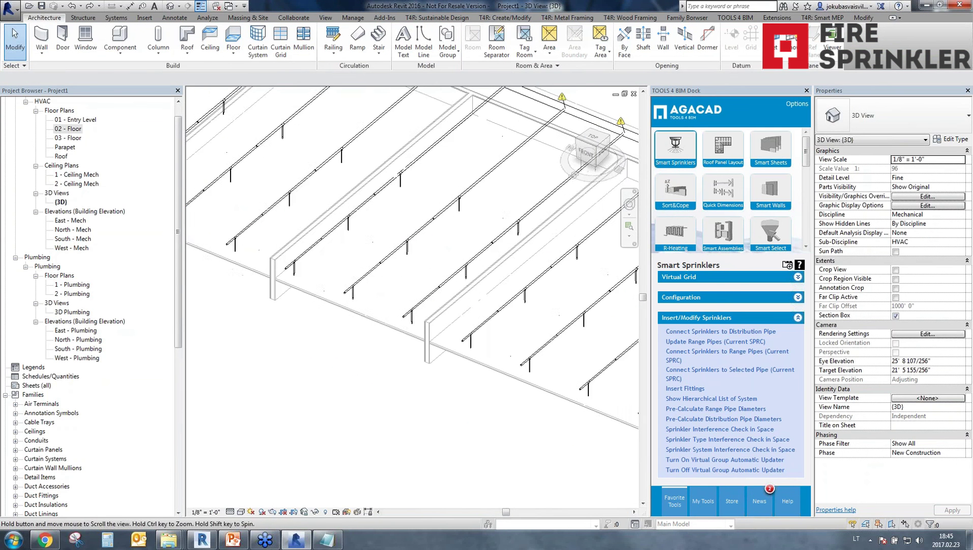
# Step: On the 01 - Entry Level floor plan, nudge the range pipe near grid H downward together with its connected sprinklers
pyautogui.doubleClick(73, 119)
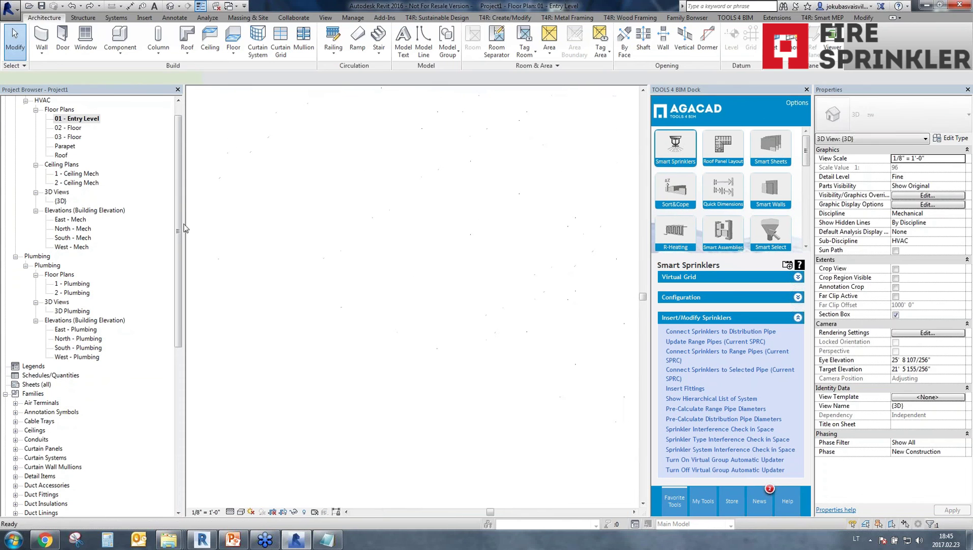
pyautogui.moveTo(465, 401); pyautogui.dragTo(444, 396, button='middle')
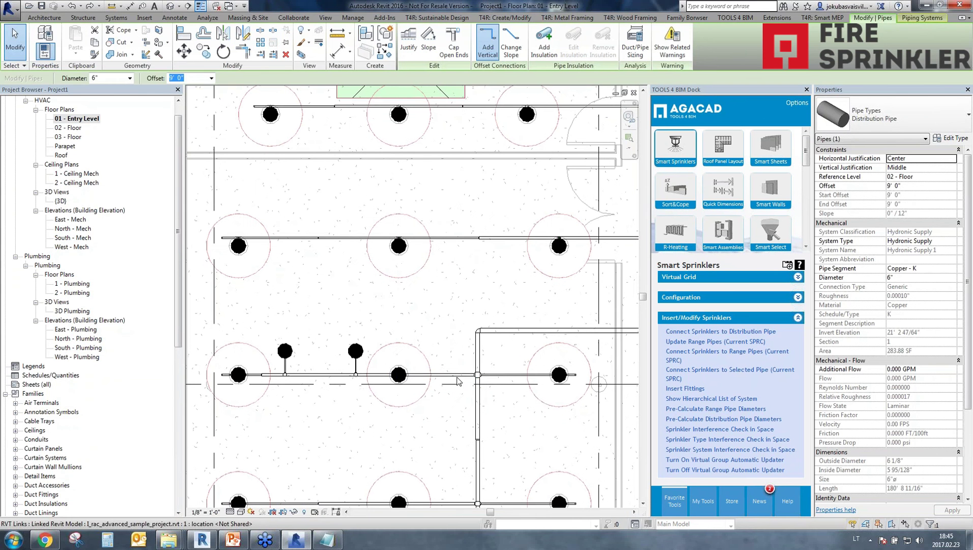
pyautogui.click(437, 374)
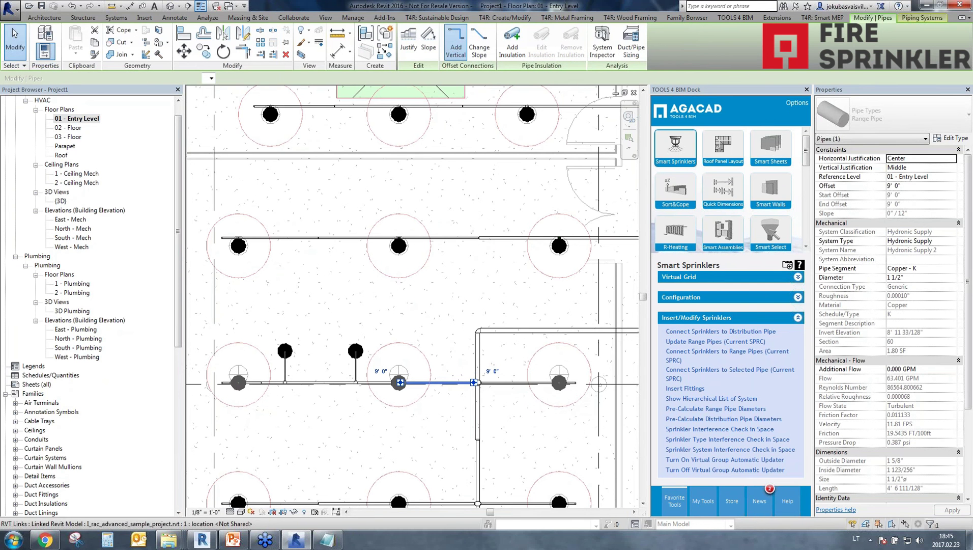
pyautogui.press('Down')
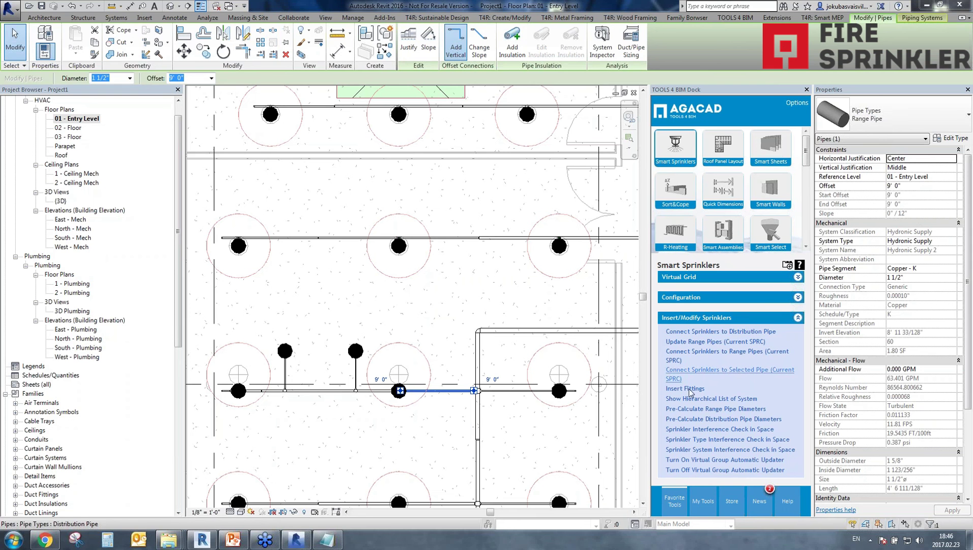
# Step: Open the Sprinkler Pipe Routing Configuration and examine the range pipe split type and split value
pyautogui.click(695, 297)
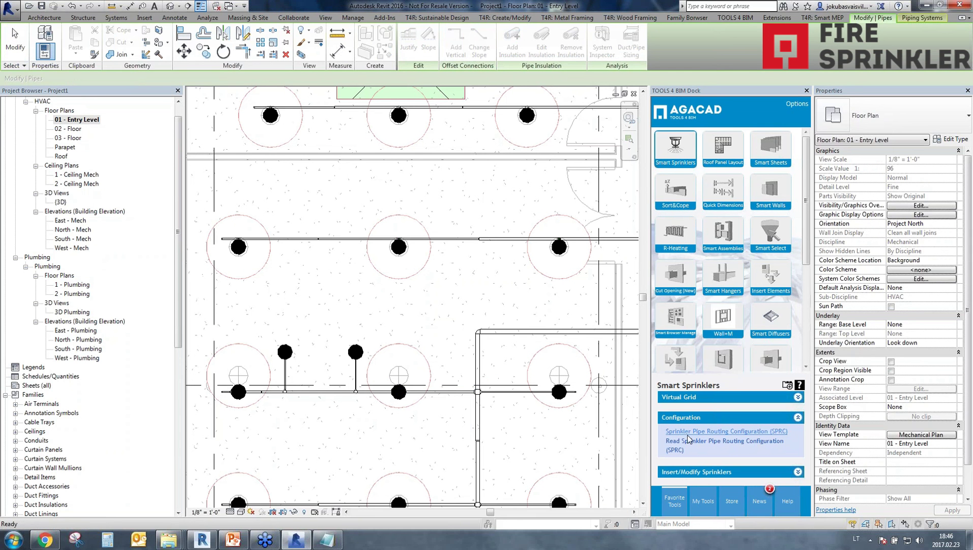
pyautogui.click(686, 433)
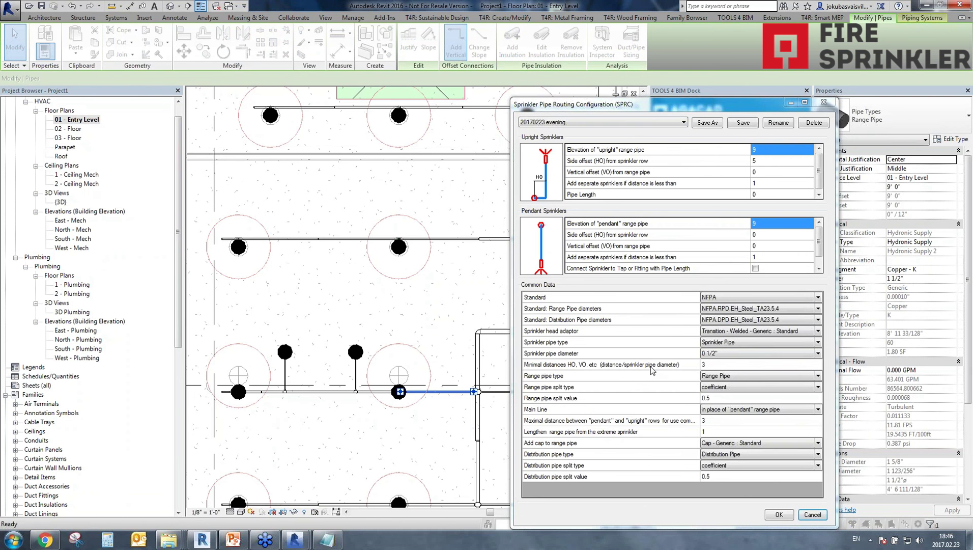
pyautogui.click(567, 390)
pyautogui.click(545, 399)
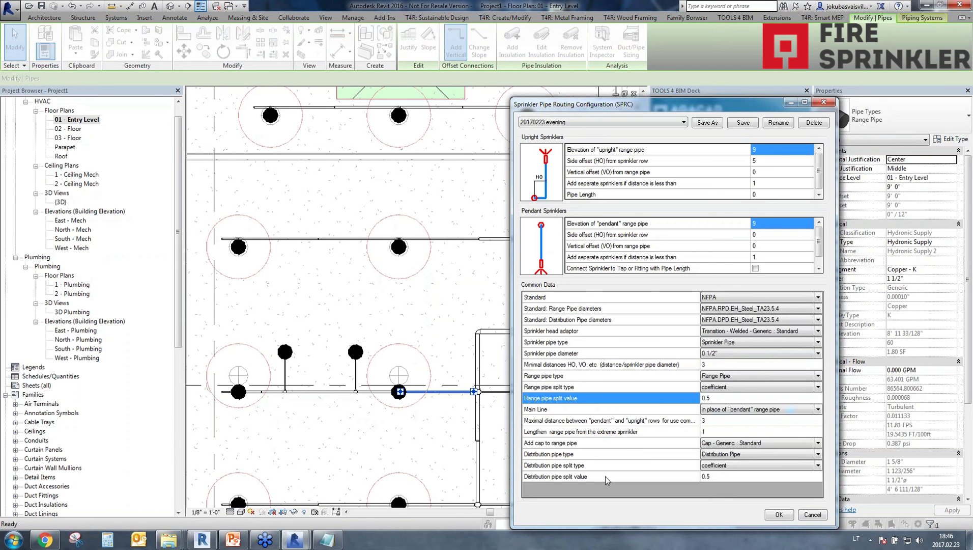
pyautogui.click(731, 390)
pyautogui.click(726, 396)
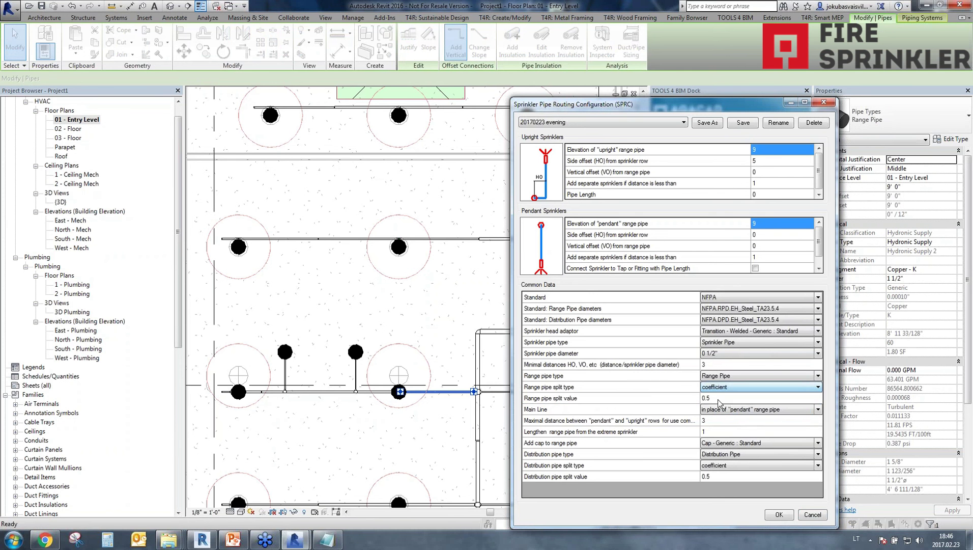
pyautogui.doubleClick(715, 399)
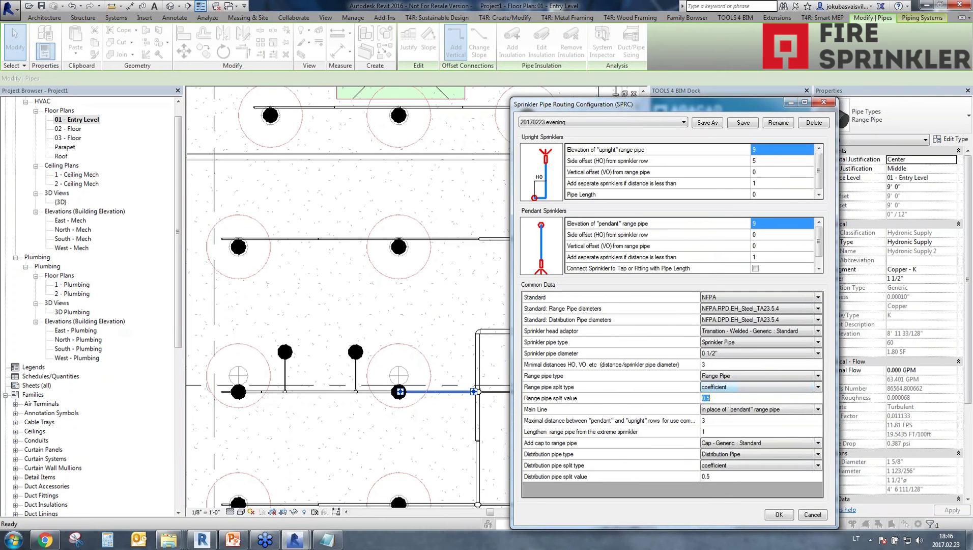
# Step: Set the range pipe split type to distance and accept the routing configuration
pyautogui.click(732, 388)
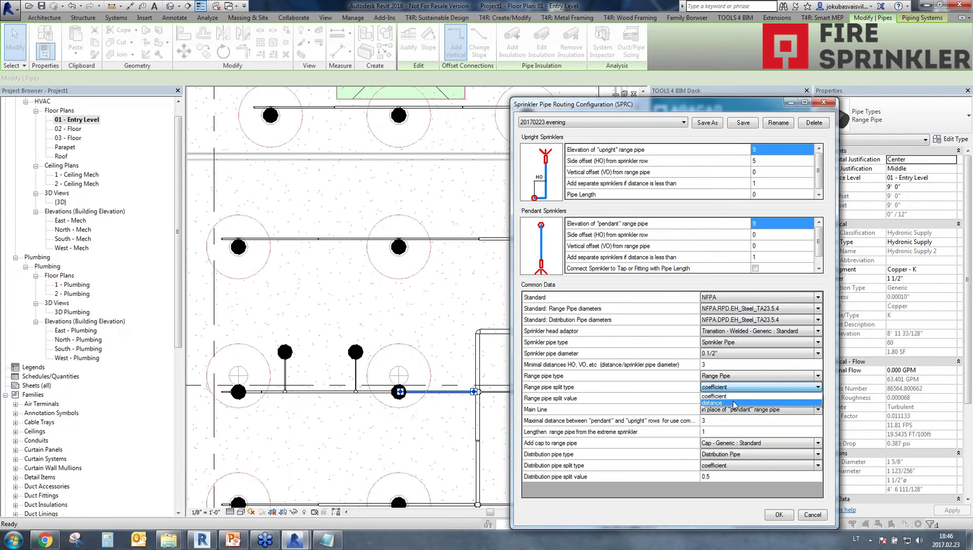
pyautogui.click(729, 401)
pyautogui.click(726, 399)
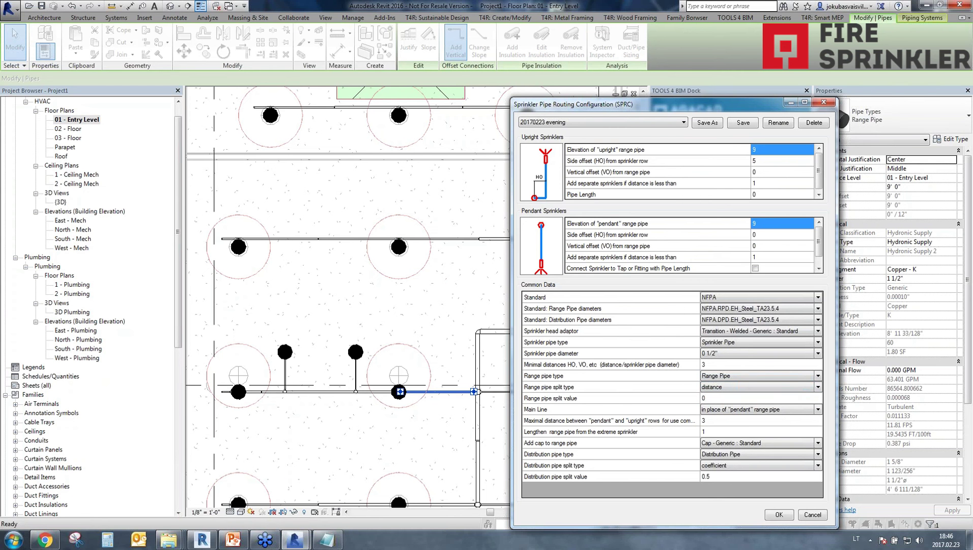
pyautogui.click(692, 399)
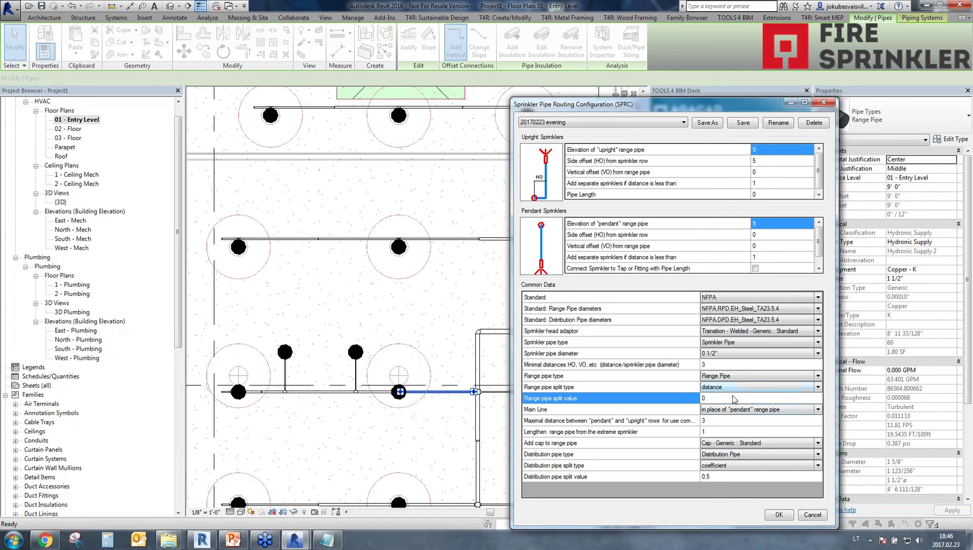
pyautogui.click(783, 515)
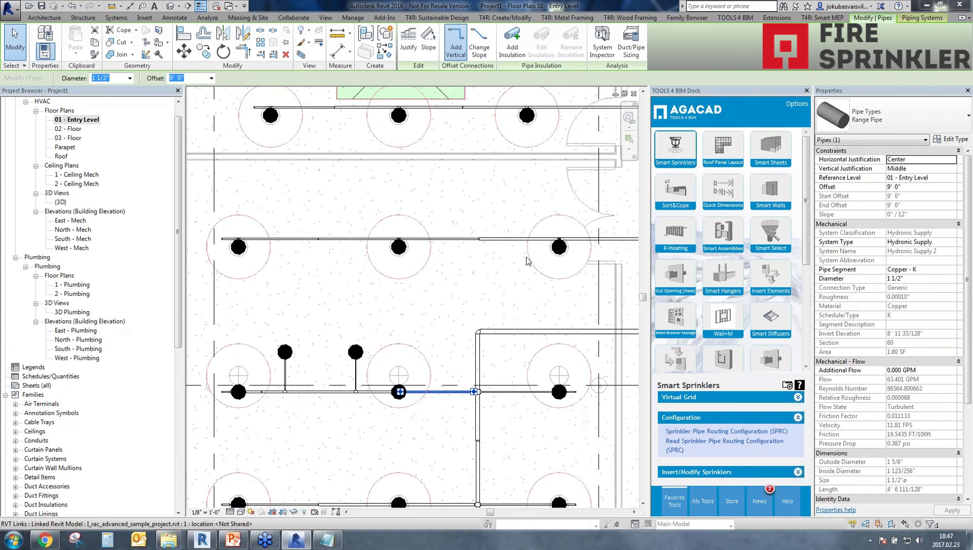
# Step: Deselect the range pipe and examine the sprinkler piping across the 01 - Entry Level floor plan
pyautogui.scroll(-4, 508, 258)
pyautogui.scroll(-1, 508, 257)
pyautogui.press('Escape')
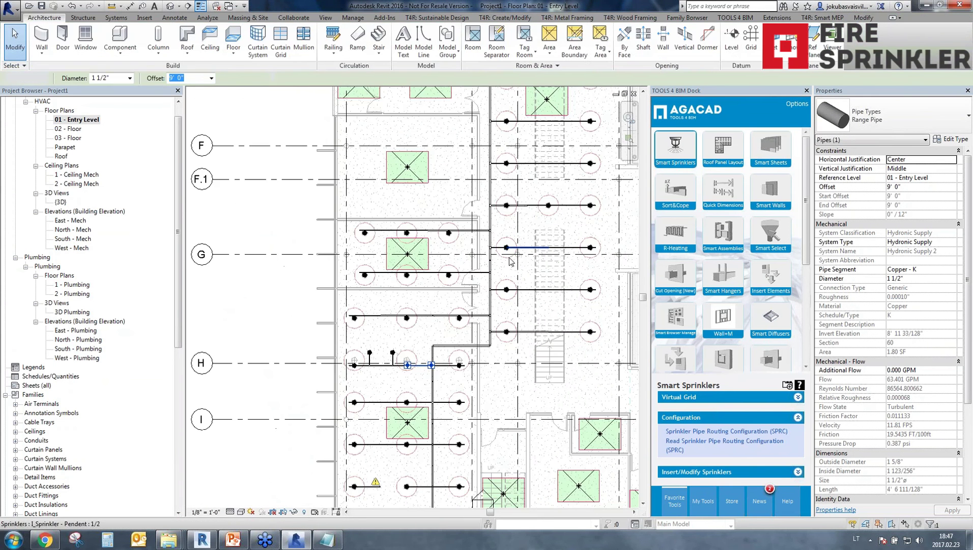
pyautogui.moveTo(513, 258); pyautogui.dragTo(458, 429, button='middle')
pyautogui.moveTo(484, 224); pyautogui.dragTo(465, 397, button='middle')
pyautogui.scroll(-1, 478, 302)
pyautogui.moveTo(478, 302); pyautogui.dragTo(460, 245, button='middle')
pyautogui.scroll(-2, 487, 382)
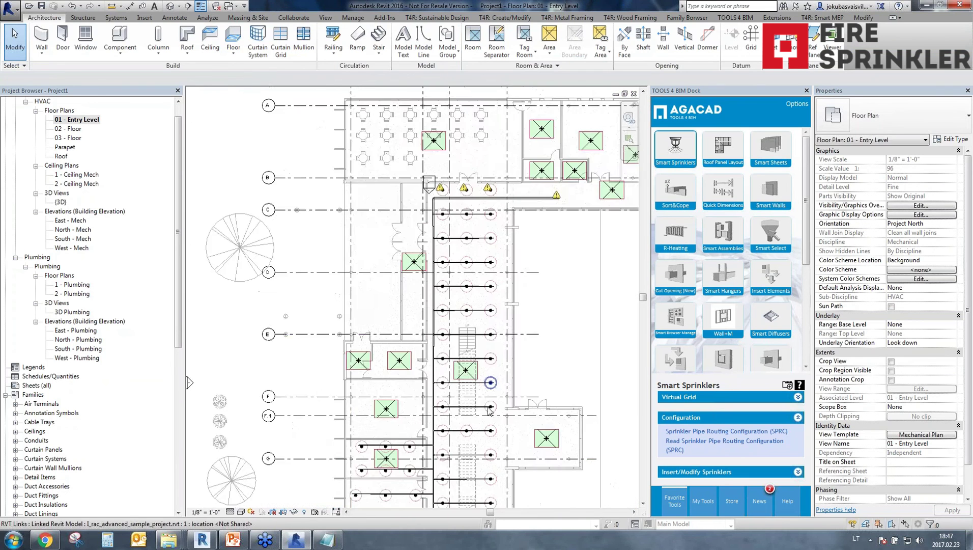
pyautogui.moveTo(489, 382); pyautogui.dragTo(503, 239, button='middle')
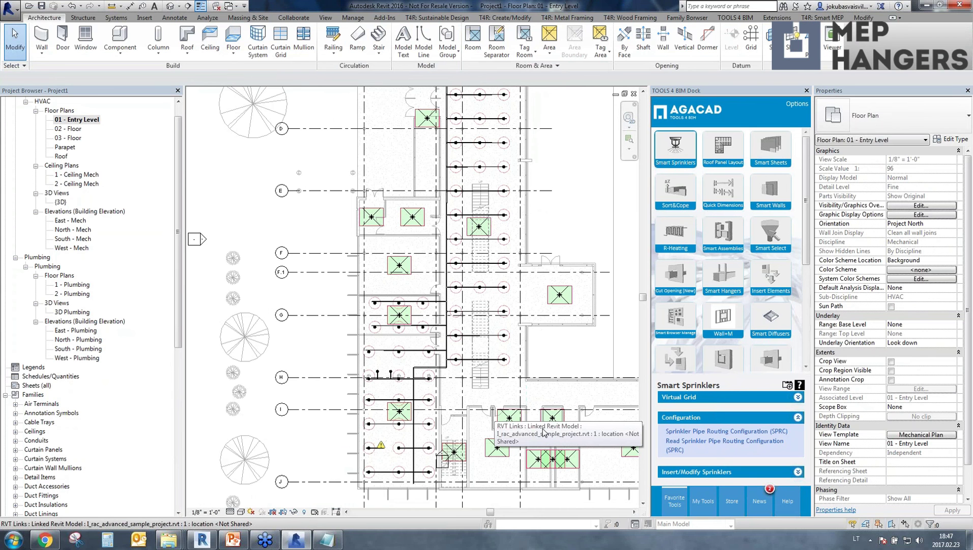
# Step: Display the Smart Hangers commands and look through the available tools
pyautogui.click(723, 277)
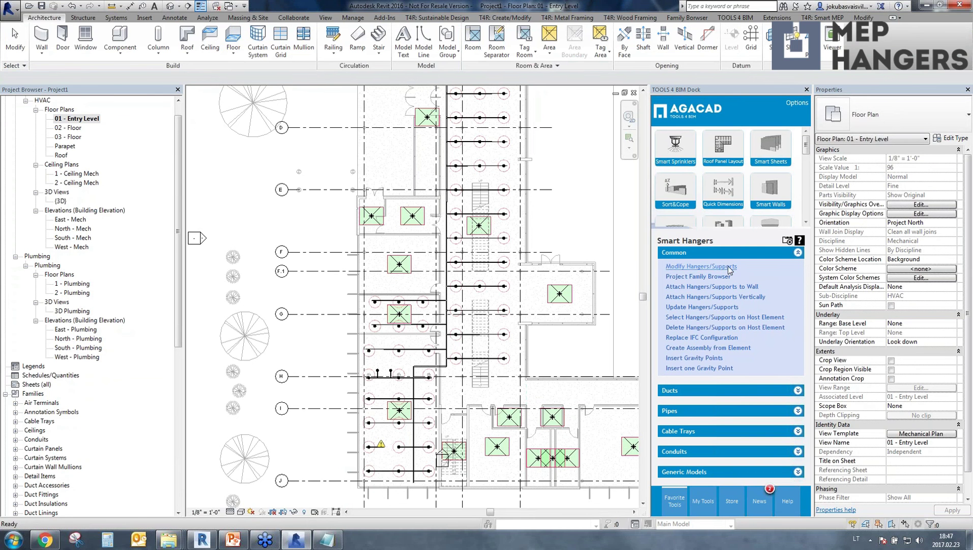
pyautogui.scroll(-5, 733, 173)
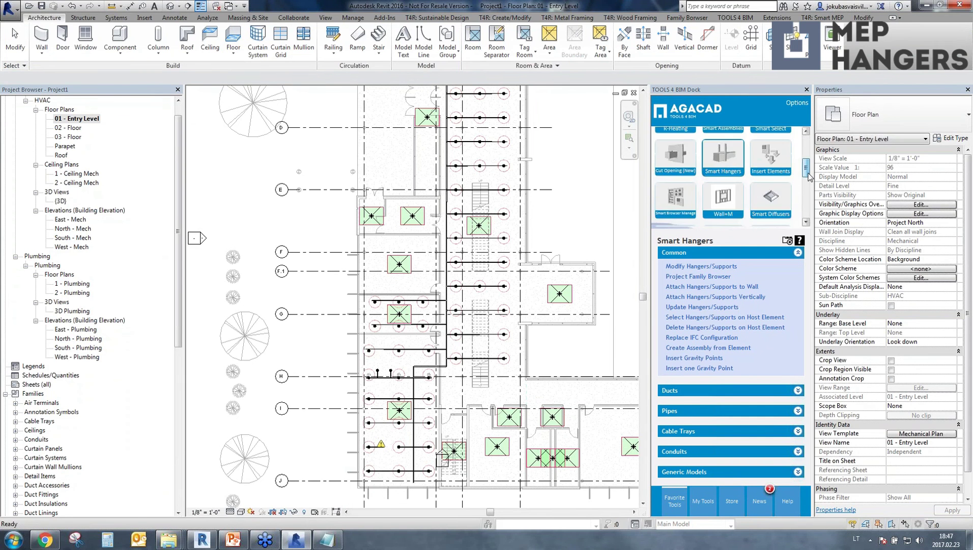
pyautogui.scroll(5, 724, 162)
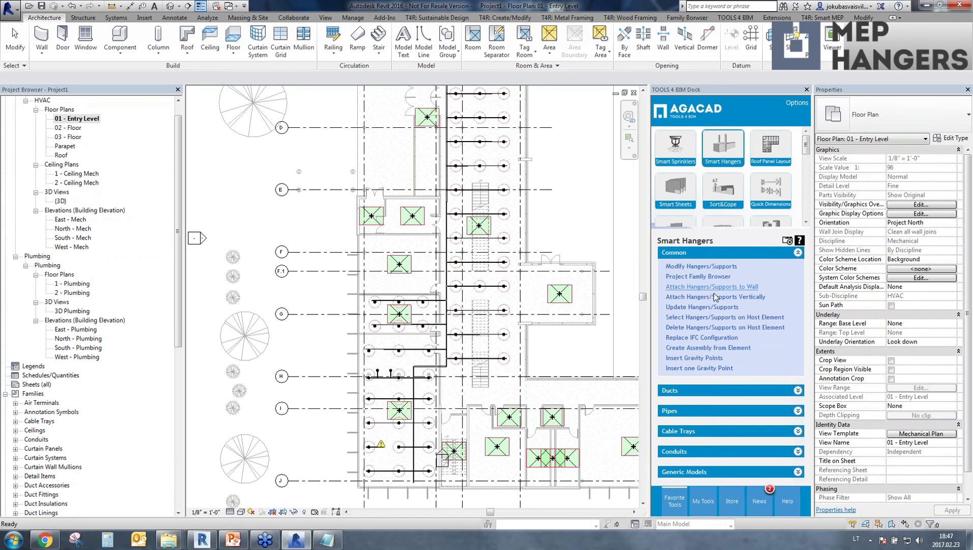
# Step: Open the Smart Hangers eHelp web page and download the Imperial Smart Hangers Sample Project 2016 (Limited version)
pyautogui.click(800, 243)
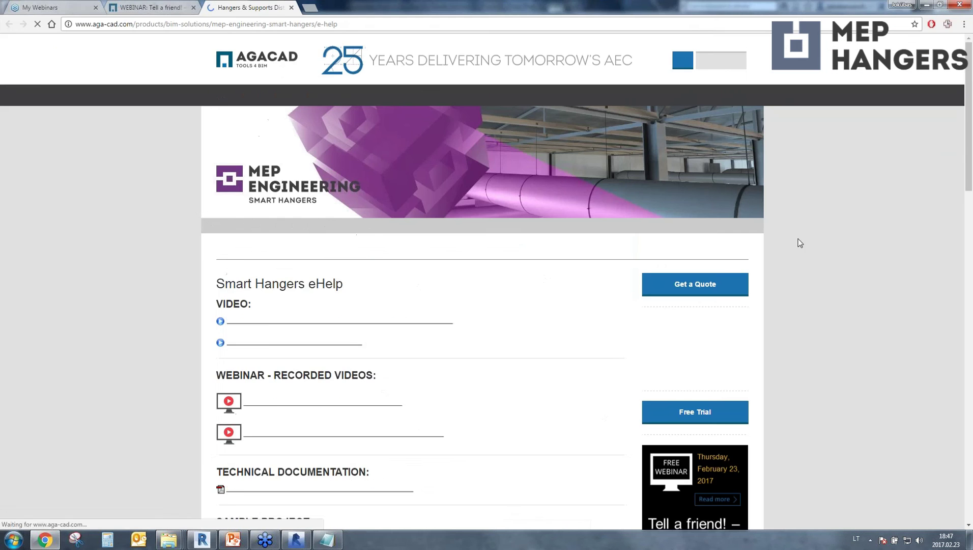
pyautogui.scroll(-5, 206, 310)
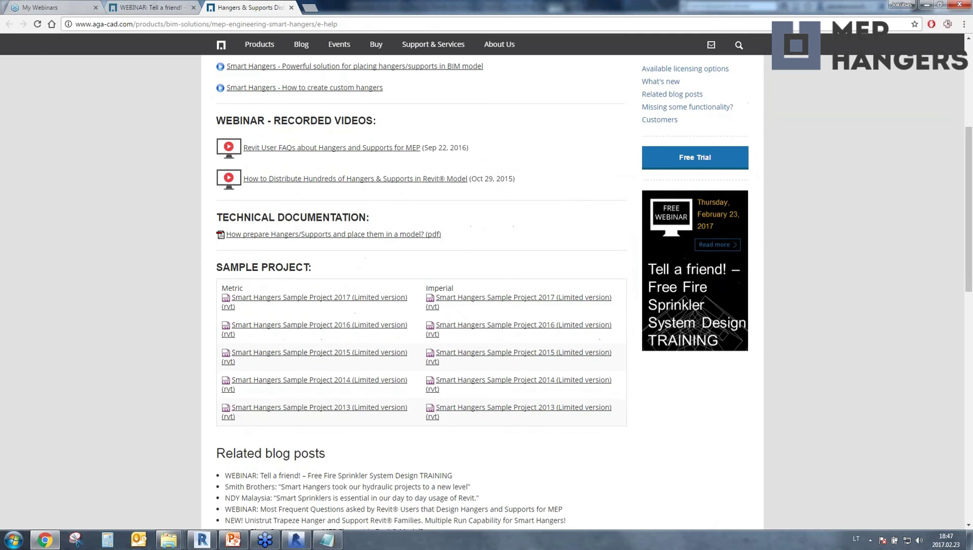
pyautogui.moveTo(308, 267); pyautogui.dragTo(210, 268)
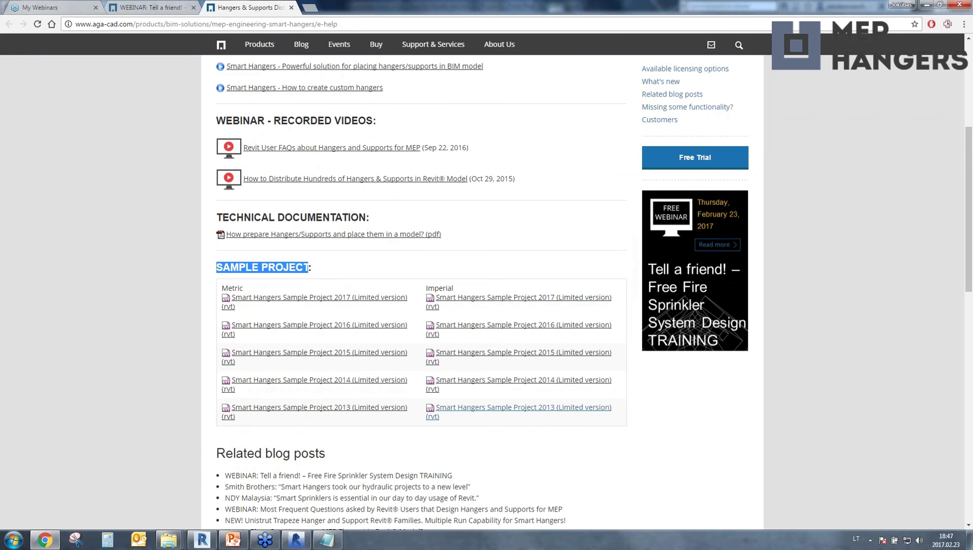
pyautogui.click(492, 325)
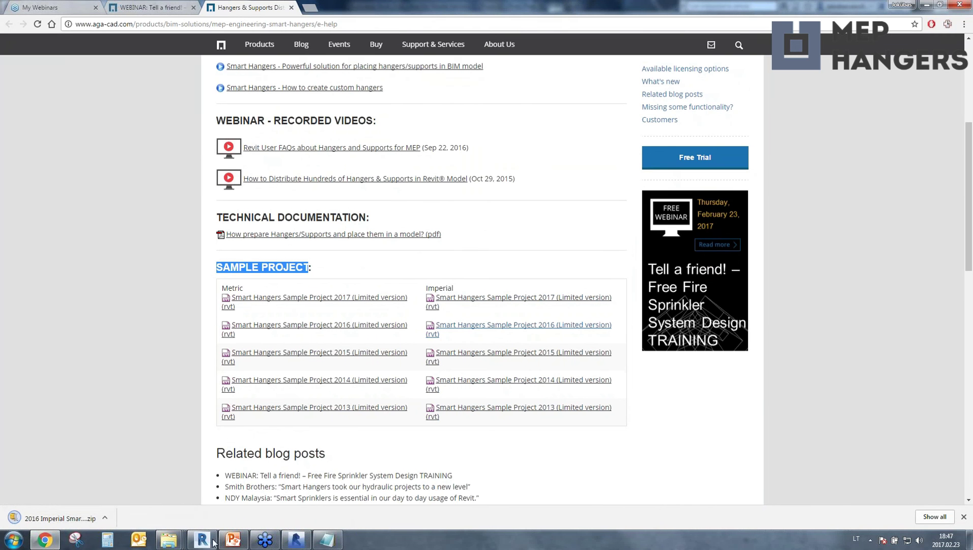
# Step: Open the Hangers folder inside the webinar's Imperial folder and look through the template project, structural model and shared parameters files
pyautogui.click(296, 540)
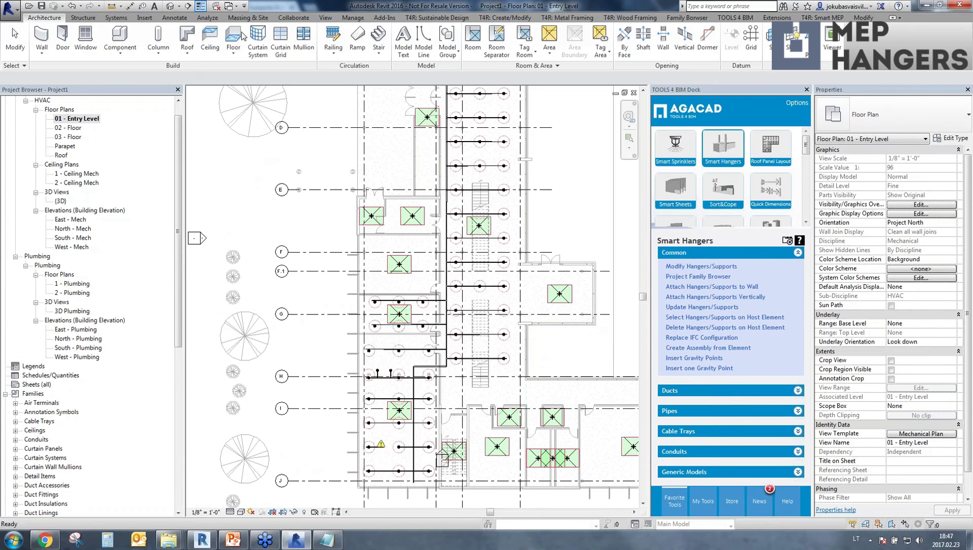
pyautogui.moveTo(168, 540)
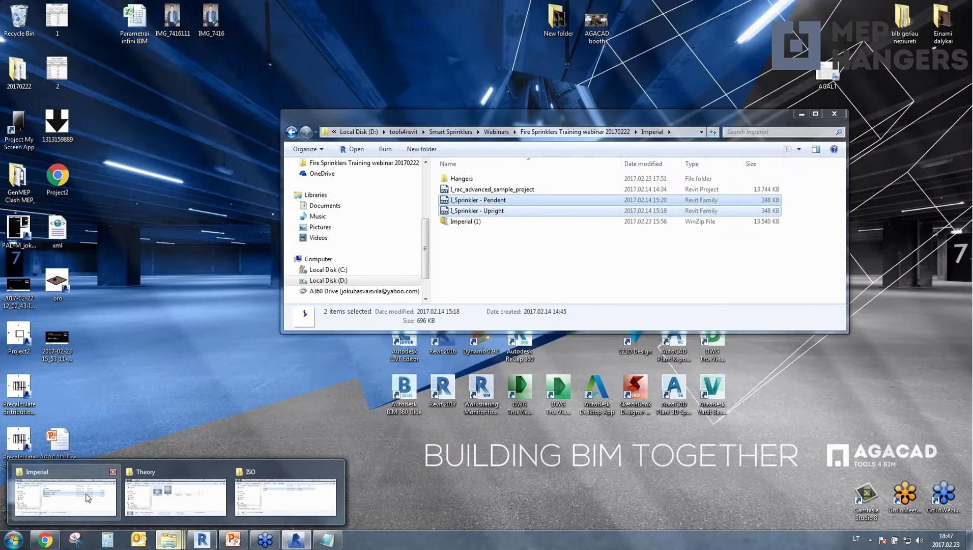
pyautogui.click(89, 497)
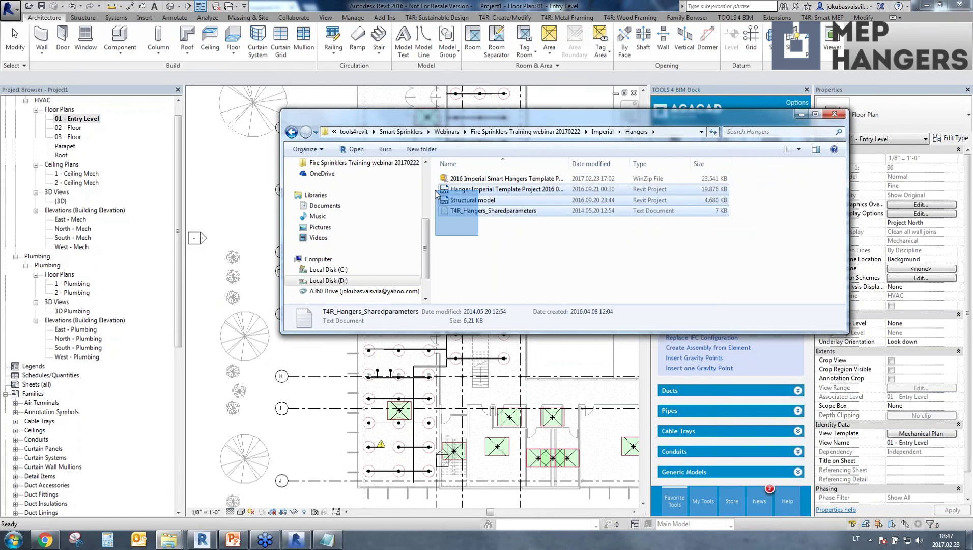
pyautogui.click(460, 190)
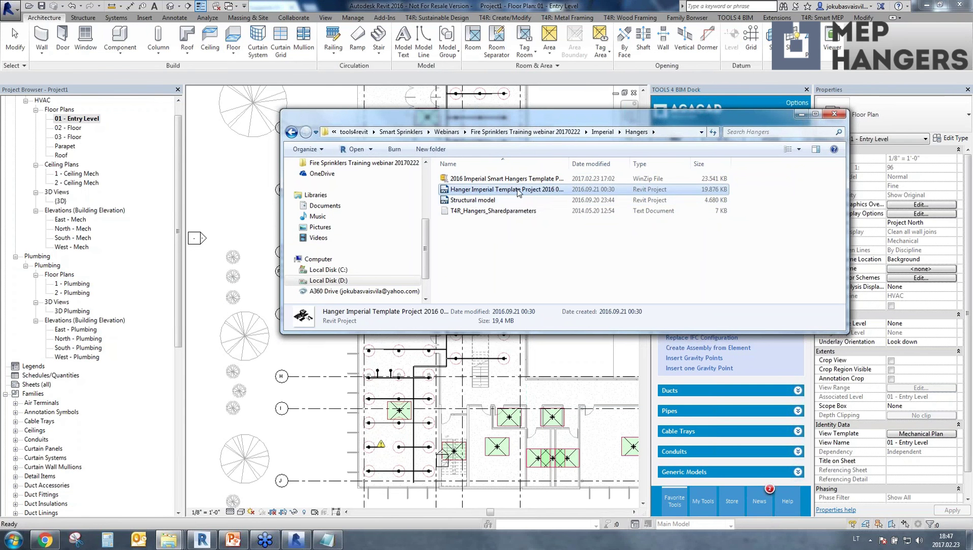
pyautogui.click(466, 200)
pyautogui.click(470, 211)
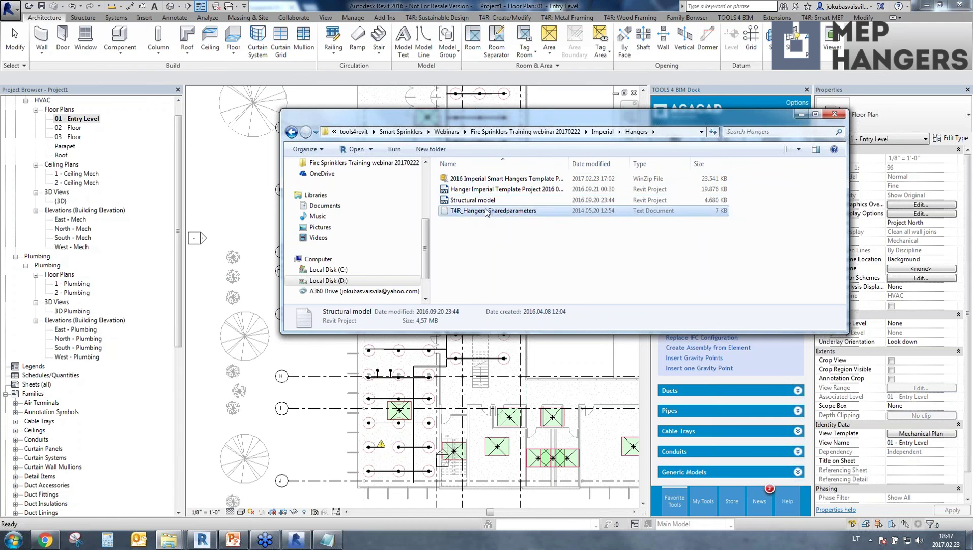
# Step: Open Hanger Imperial Template Project 2016 in Revit, declining the InfiniCloud connection and ignoring the unresolved reference
pyautogui.click(475, 192)
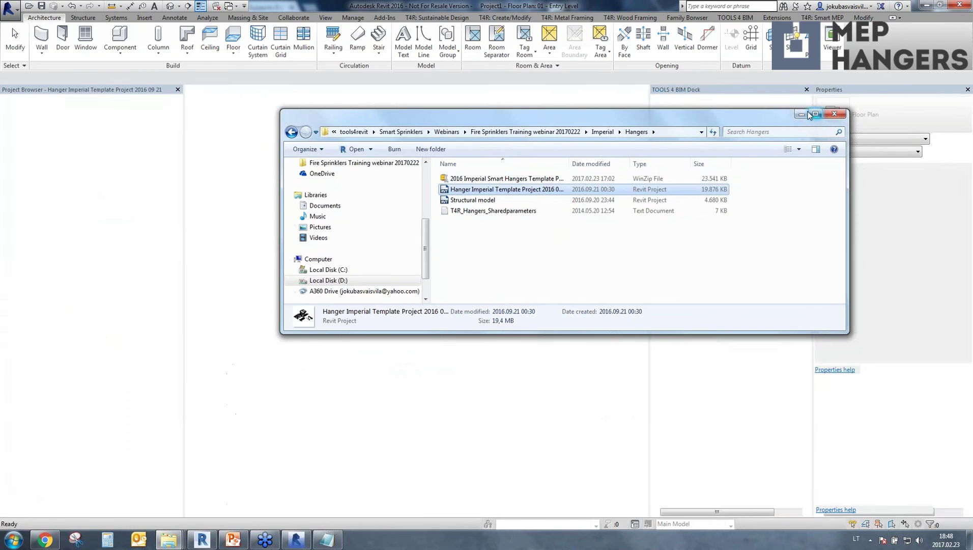
pyautogui.click(806, 114)
pyautogui.click(926, 7)
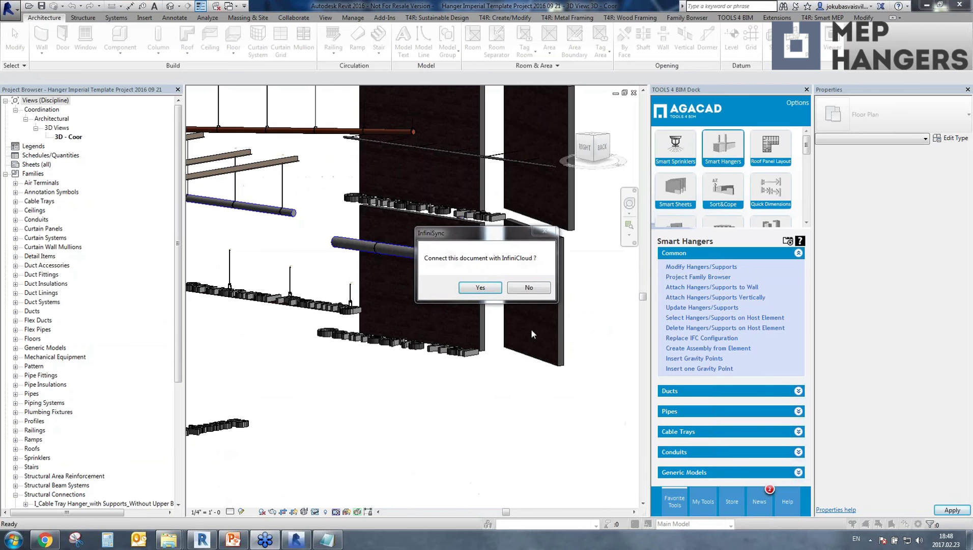
pyautogui.click(530, 306)
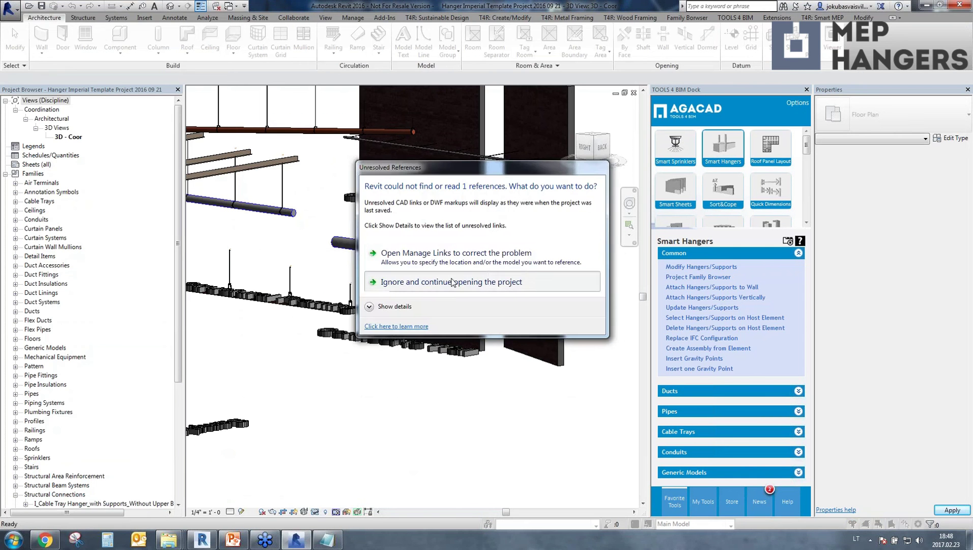
pyautogui.click(453, 282)
# Step: Examine the Sample Hangers and Supports area in the 3D - Coor view of the hanger template project
pyautogui.scroll(-5, 406, 388)
pyautogui.keyDown('shift'); pyautogui.moveTo(406, 388); pyautogui.dragTo(465, 331, button='middle'); pyautogui.keyUp('shift')
pyautogui.scroll(5, 470, 428)
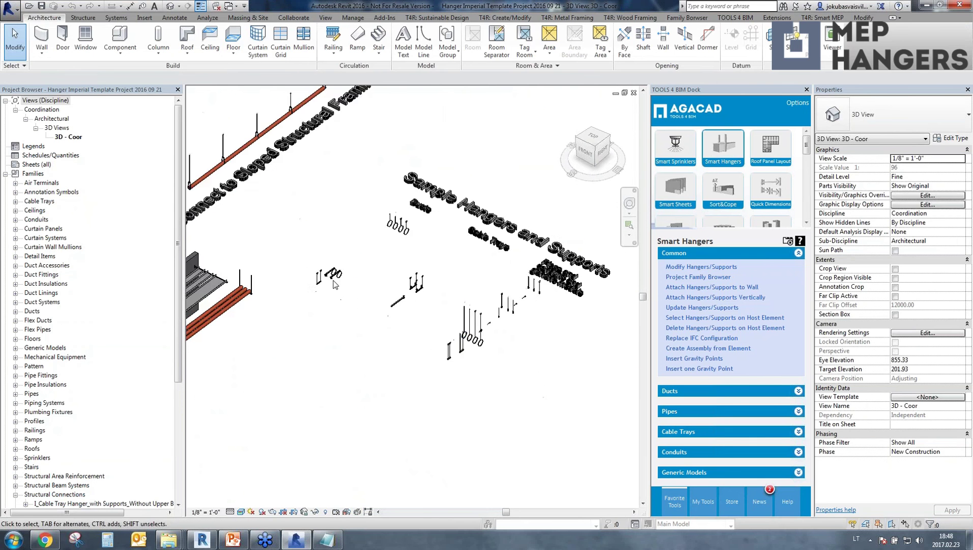
pyautogui.scroll(4, 303, 274)
pyautogui.scroll(-2, 508, 212)
pyautogui.moveTo(509, 212); pyautogui.dragTo(434, 241, button='middle')
pyautogui.scroll(-1, 444, 305)
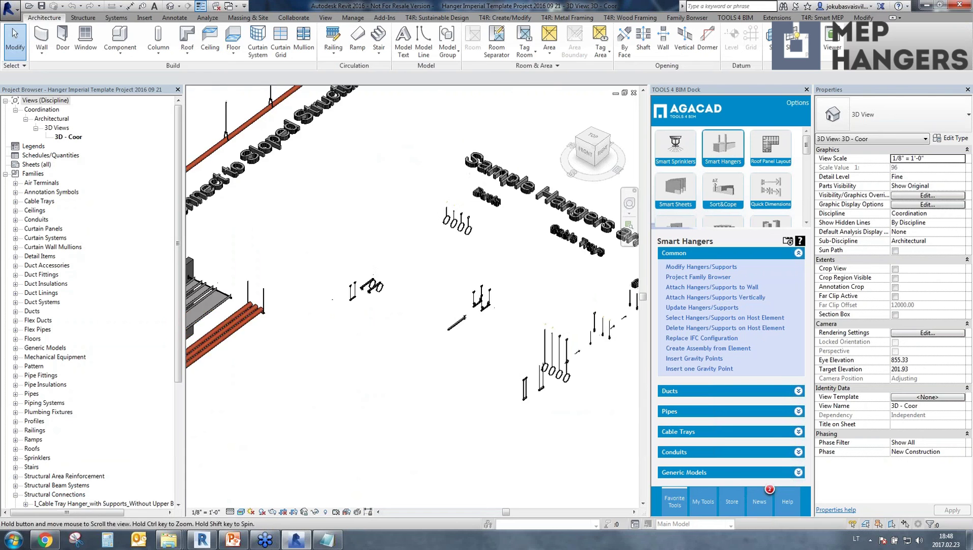
pyautogui.moveTo(444, 305); pyautogui.dragTo(361, 306, button='middle')
pyautogui.moveTo(479, 344); pyautogui.dragTo(504, 340, button='middle')
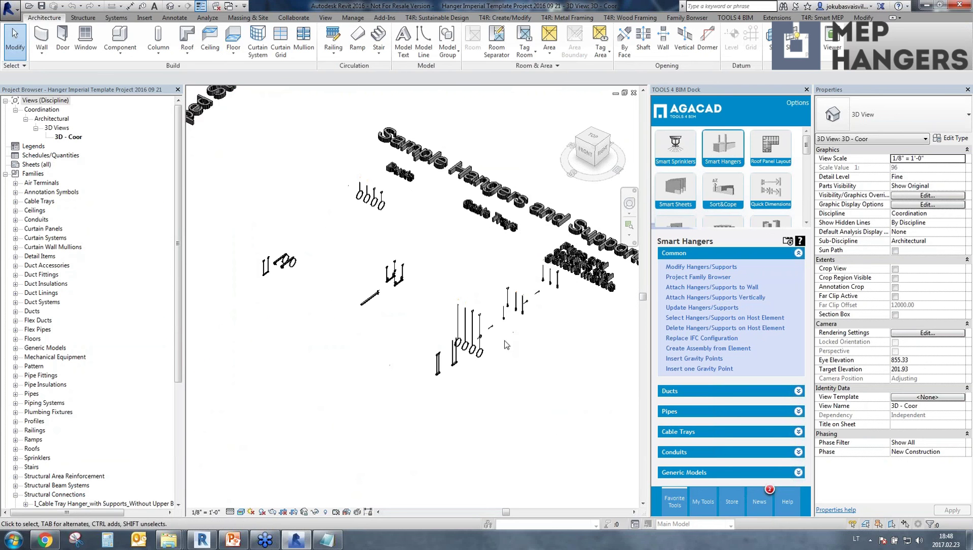
# Step: Return to Project1's 01 - Entry Level plan and set Hanger Imperial Template Project 2016 as the Project Family Browser source
pyautogui.click(229, 6)
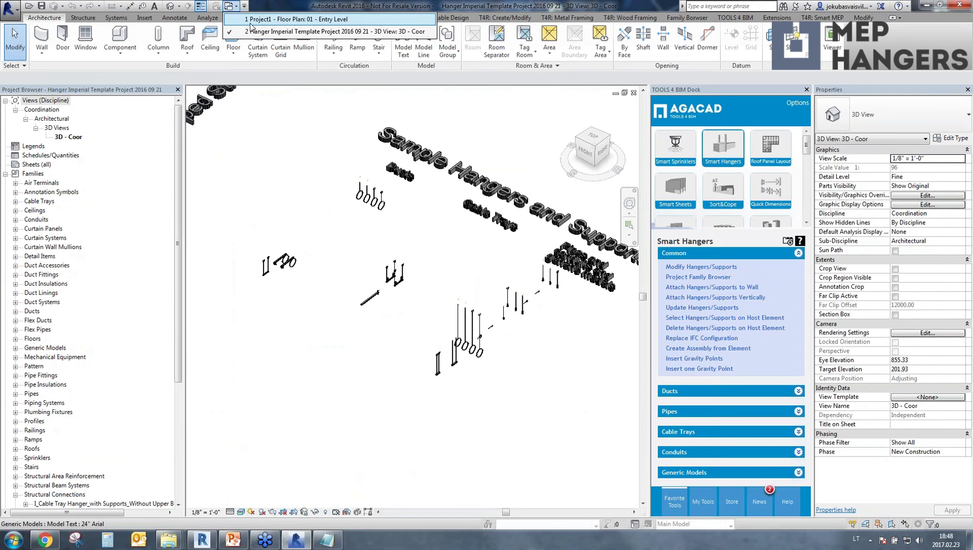
pyautogui.click(260, 21)
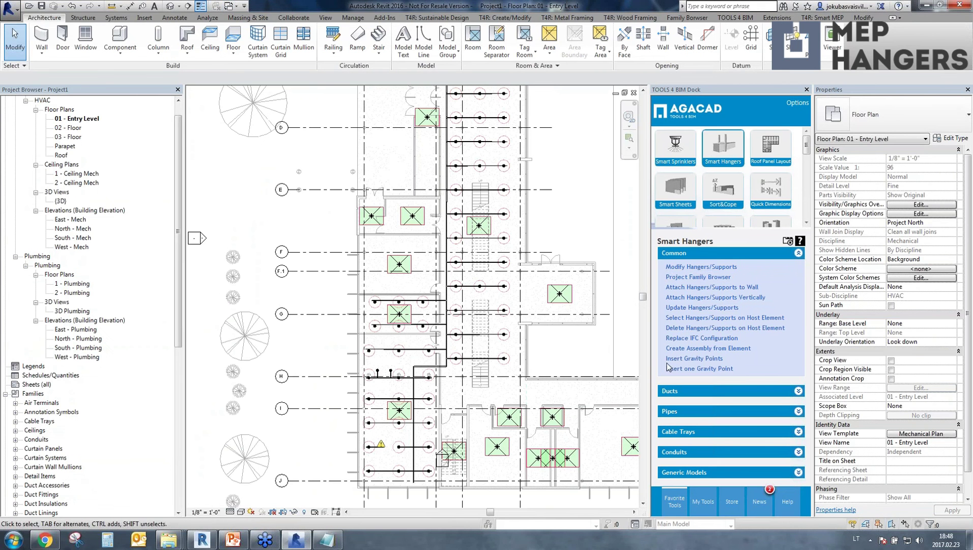
pyautogui.click(706, 281)
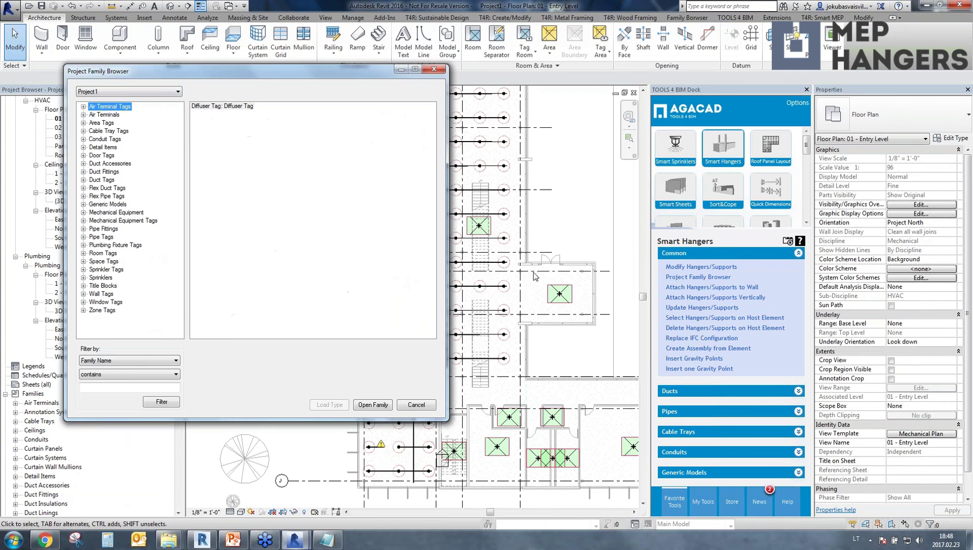
pyautogui.click(160, 93)
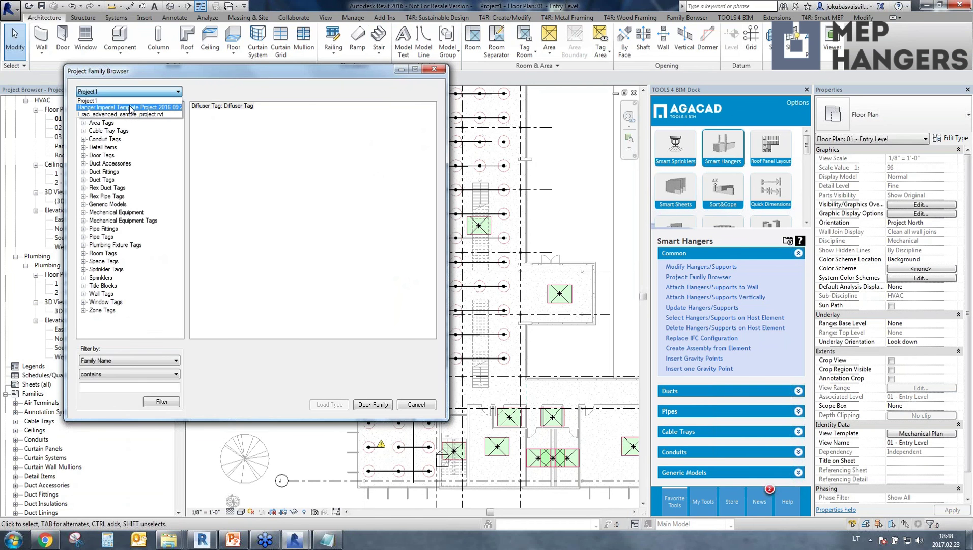
pyautogui.click(131, 108)
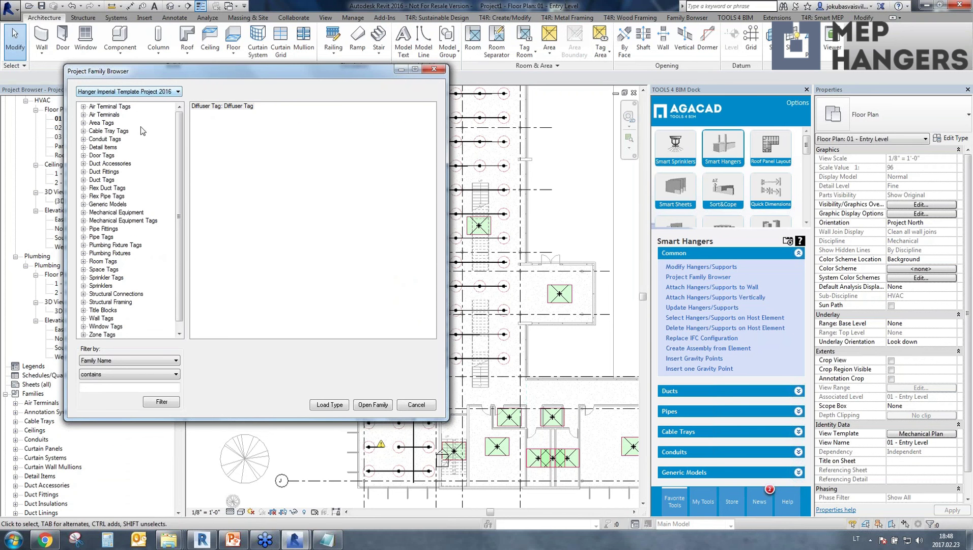
# Step: Select the hanger and support types in the Structural Connections category, load them into Project1 and close the Project Family Browser
pyautogui.scroll(-1, 140, 291)
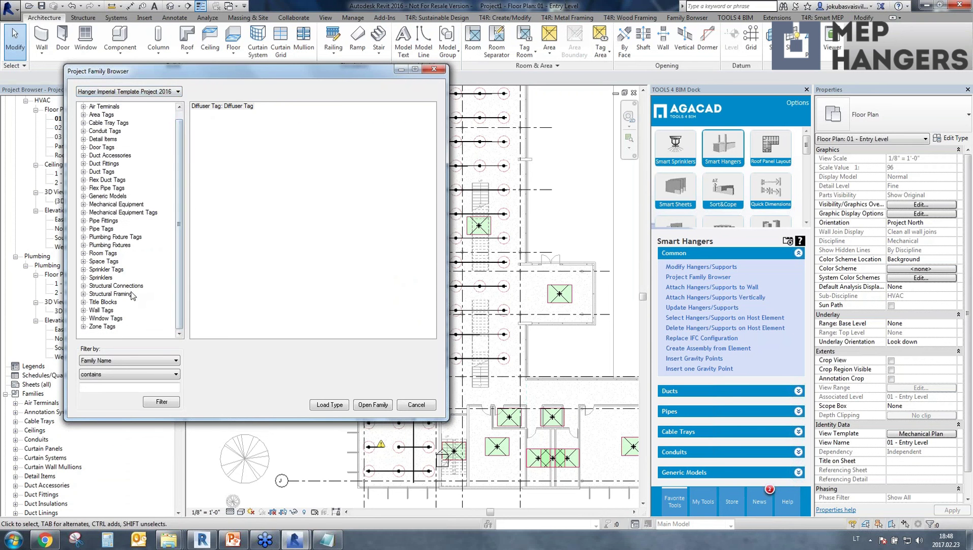
pyautogui.click(123, 286)
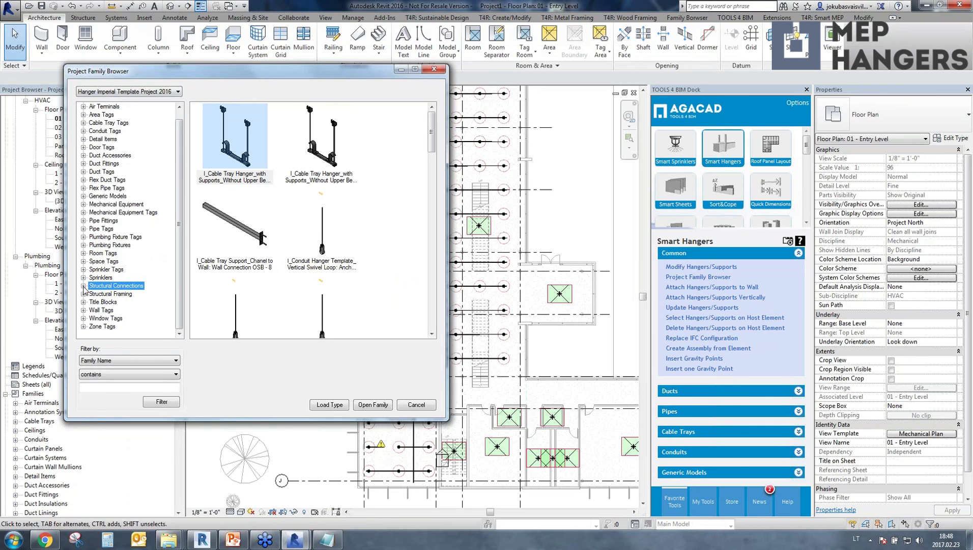
pyautogui.click(84, 285)
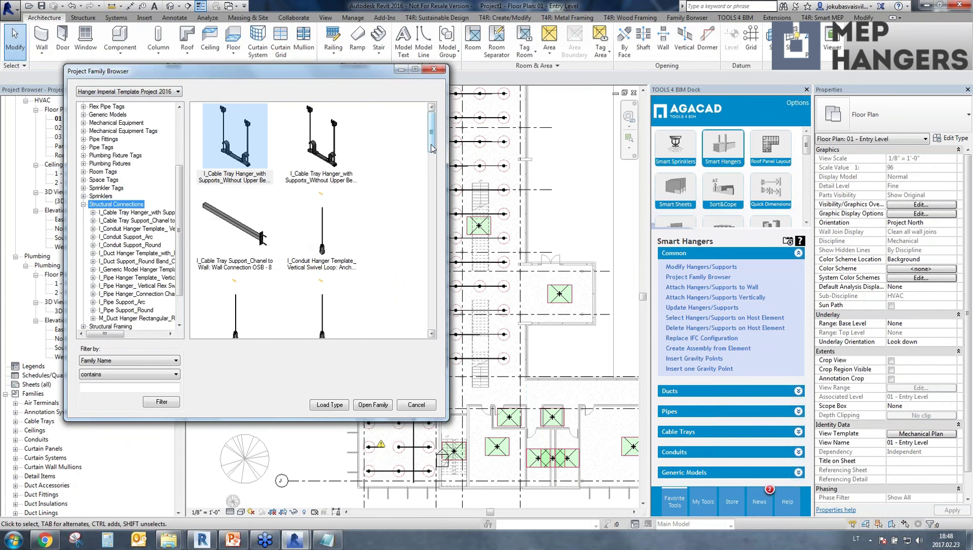
pyautogui.moveTo(432, 149); pyautogui.dragTo(450, 320)
pyautogui.moveTo(395, 245); pyautogui.dragTo(359, 217)
pyautogui.scroll(3, 359, 218)
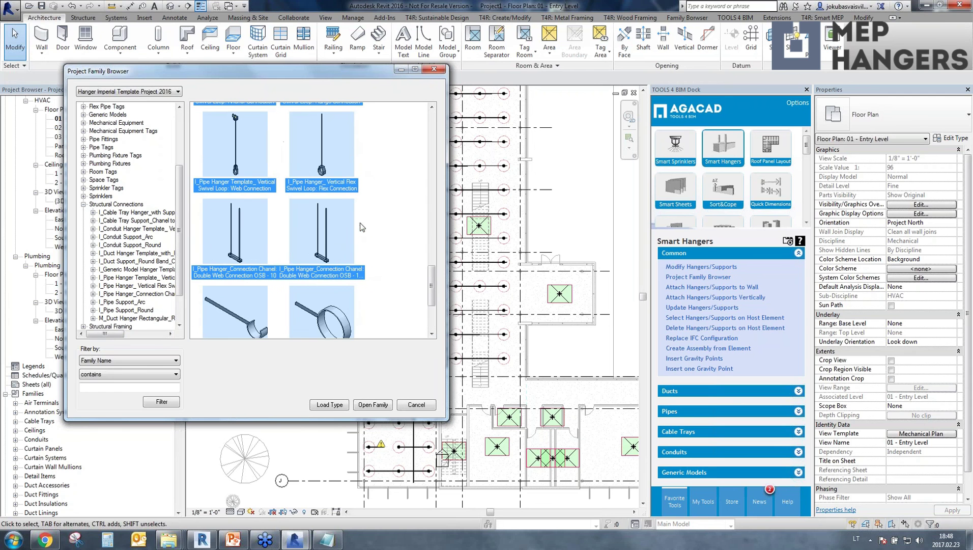
pyautogui.click(330, 405)
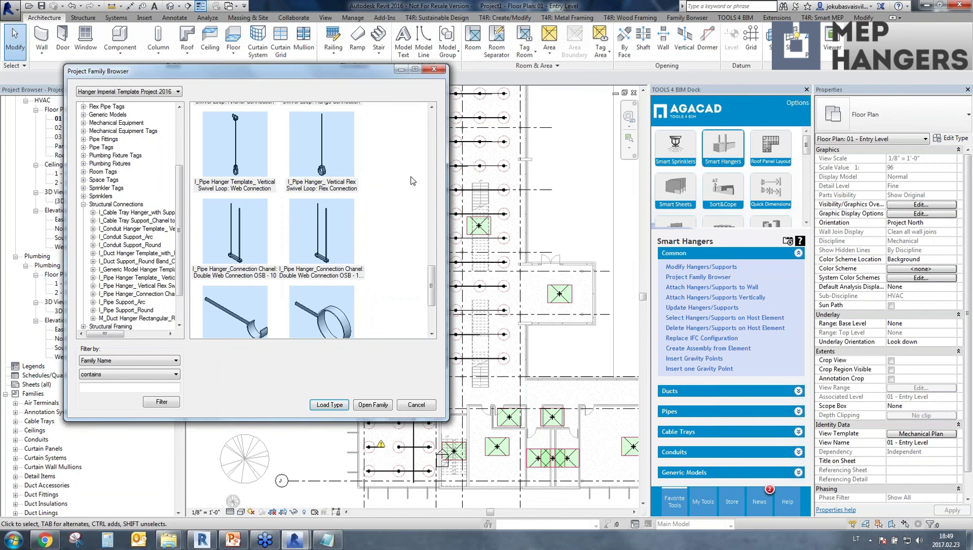
pyautogui.click(434, 69)
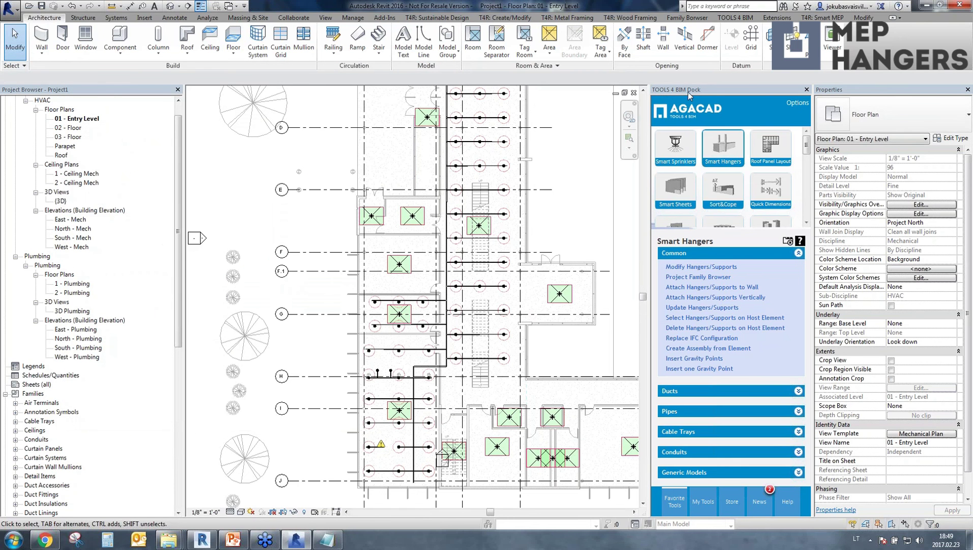
# Step: Open Smart Browser Free from the TOOLS 4 BIM store and display its Family Browsers commands
pyautogui.click(731, 504)
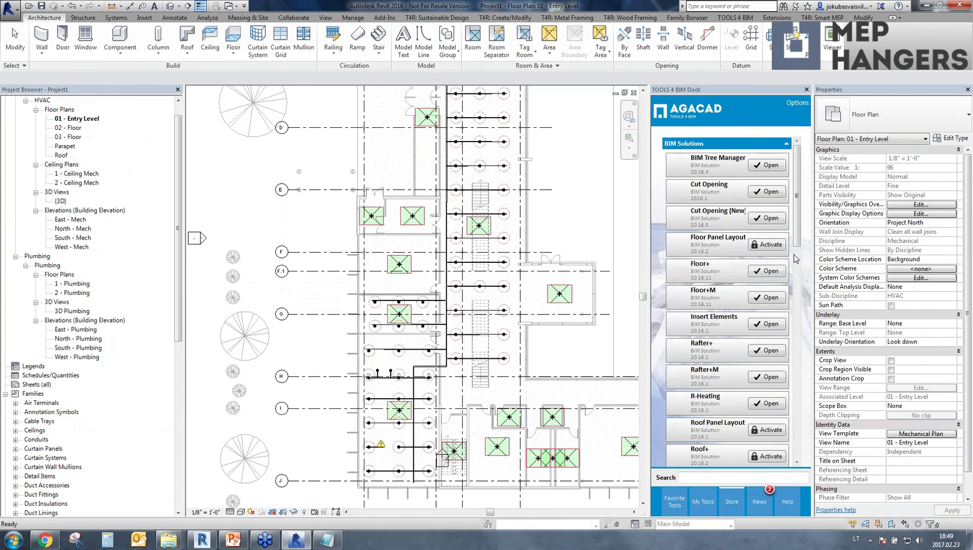
pyautogui.scroll(-10, 723, 305)
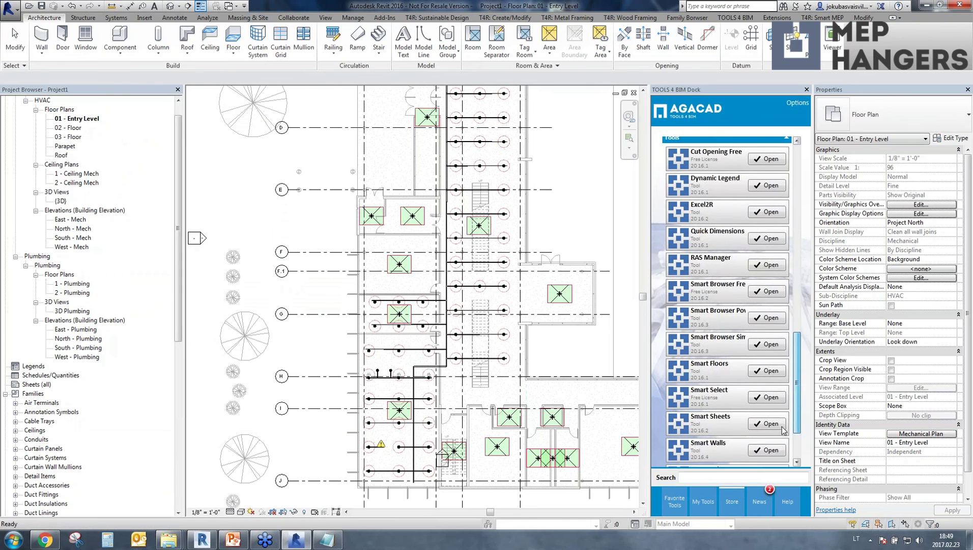
pyautogui.click(692, 277)
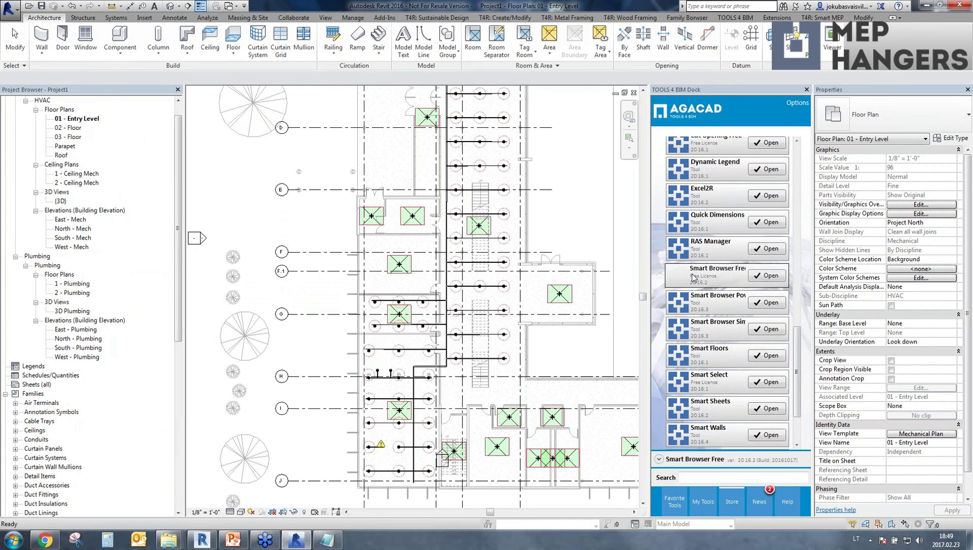
pyautogui.click(765, 276)
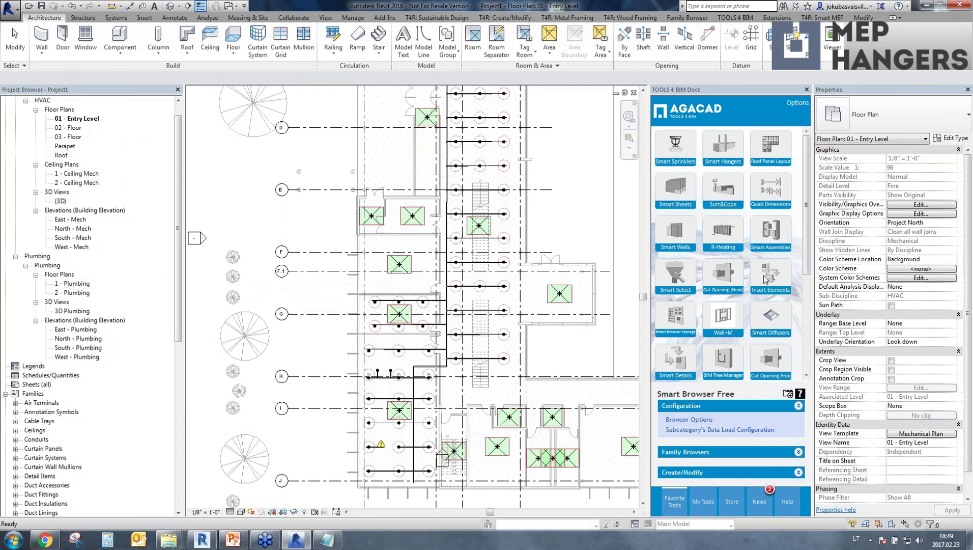
pyautogui.click(679, 451)
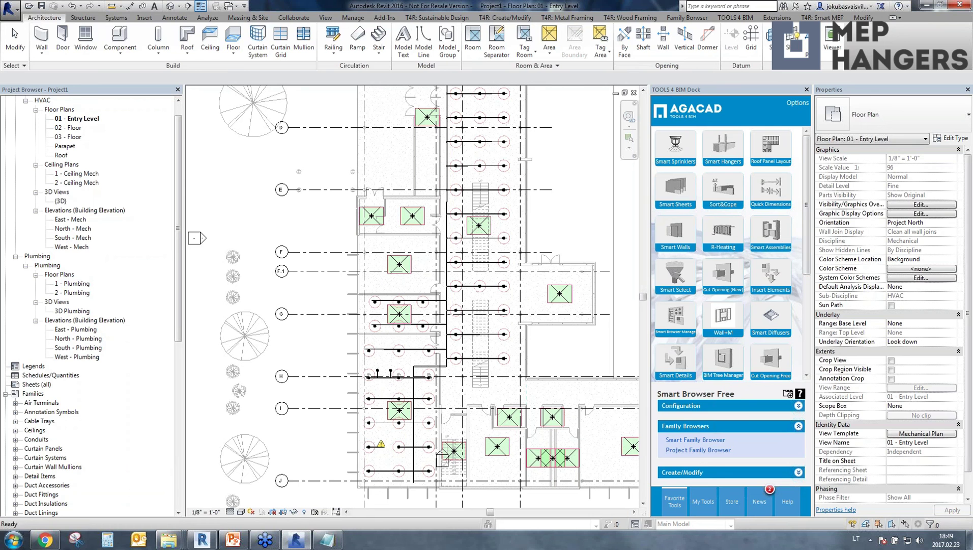
# Step: Return to Smart Hangers and start Insert Horizontal Pipe Hangers for the selected range pipe near grid H
pyautogui.click(723, 147)
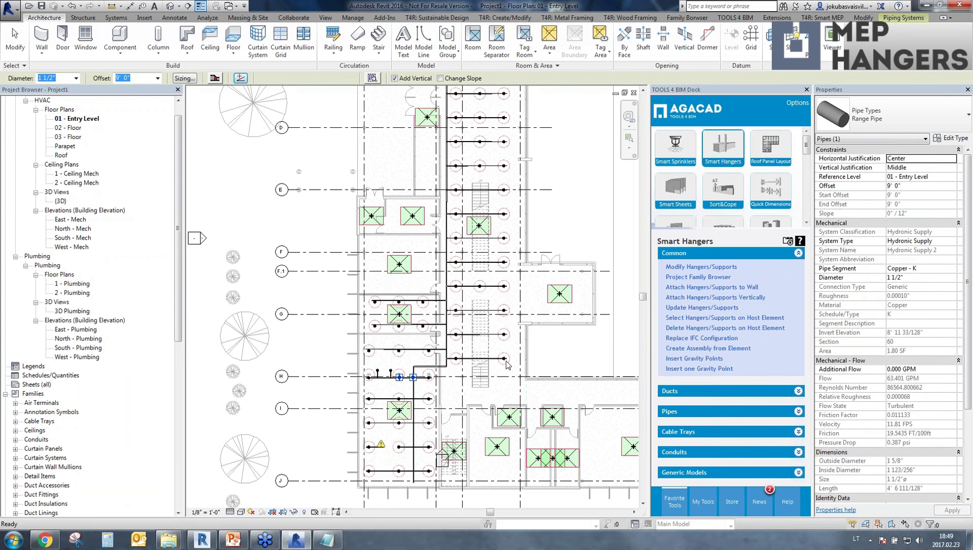
pyautogui.click(679, 411)
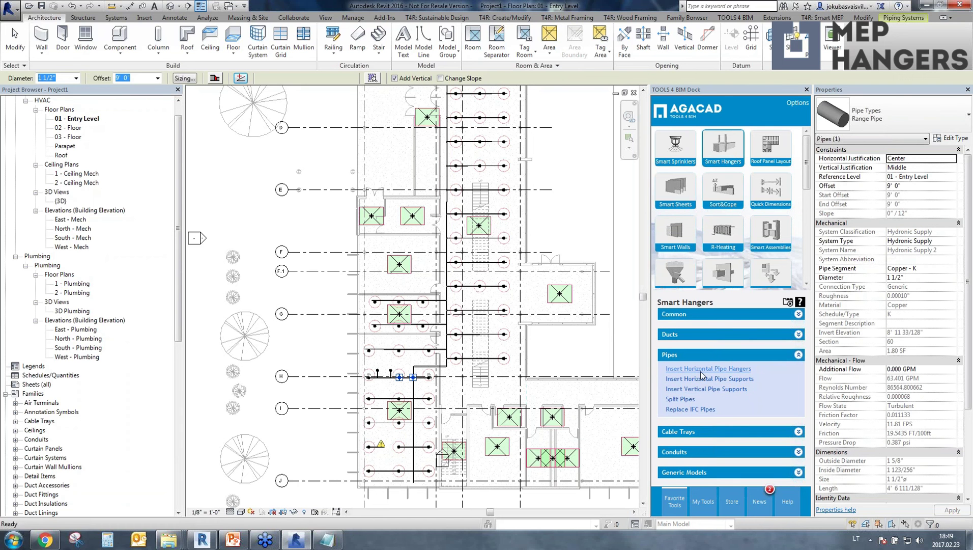
pyautogui.click(698, 371)
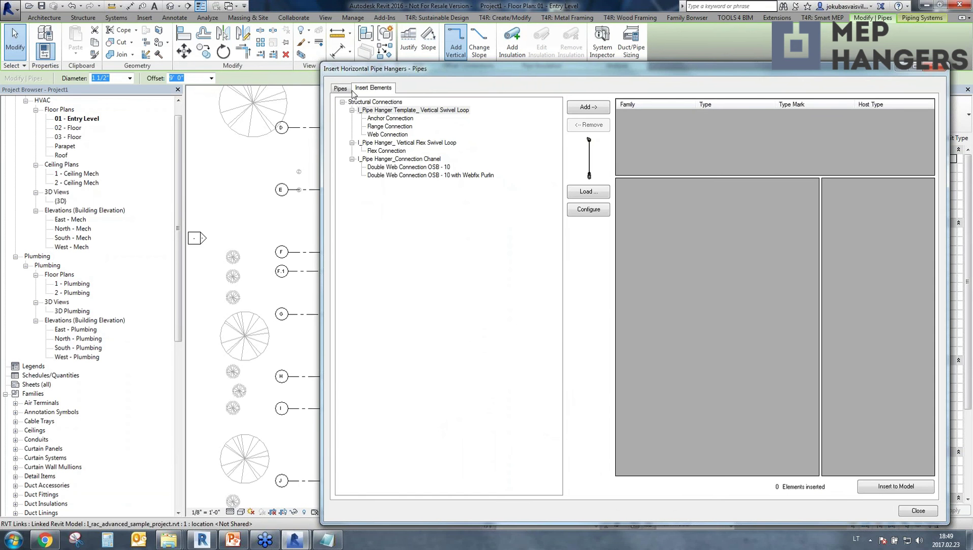
# Step: List the Distribution Pipe elements on 01 - Entry Level and select all of them for hanger insertion
pyautogui.click(341, 89)
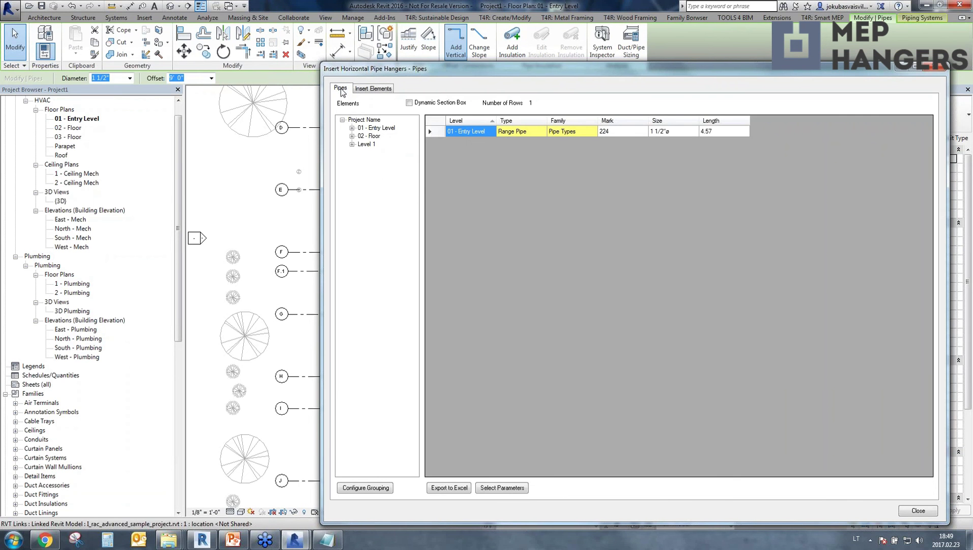
pyautogui.click(378, 128)
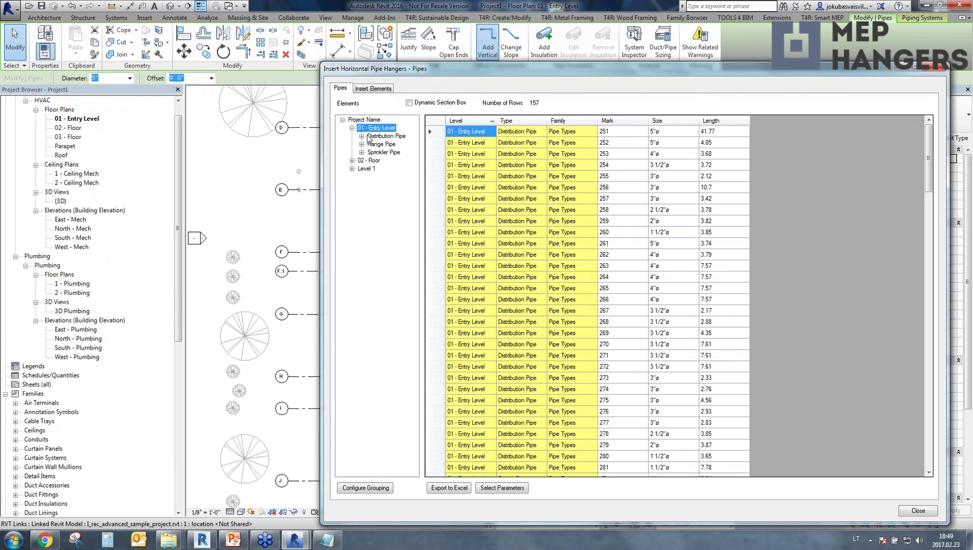
pyautogui.click(386, 136)
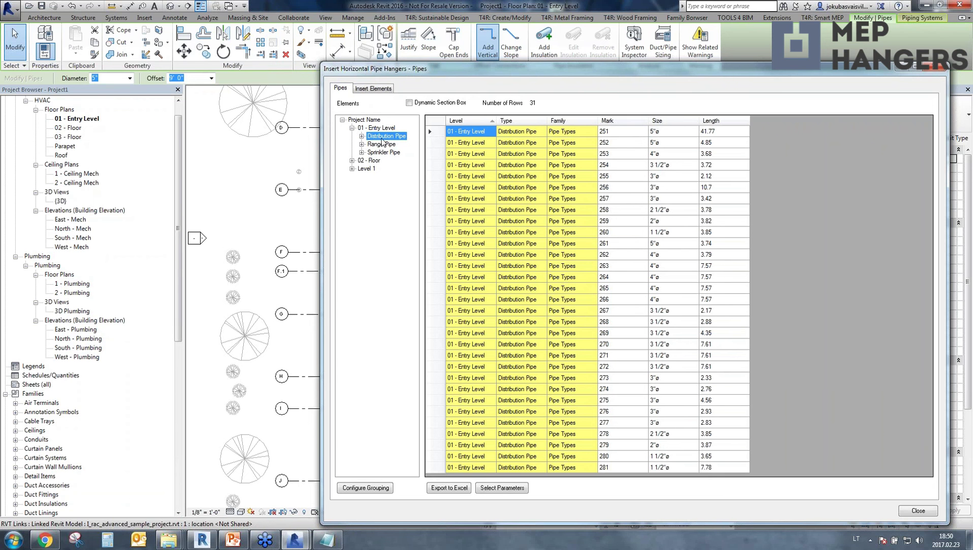
pyautogui.click(437, 124)
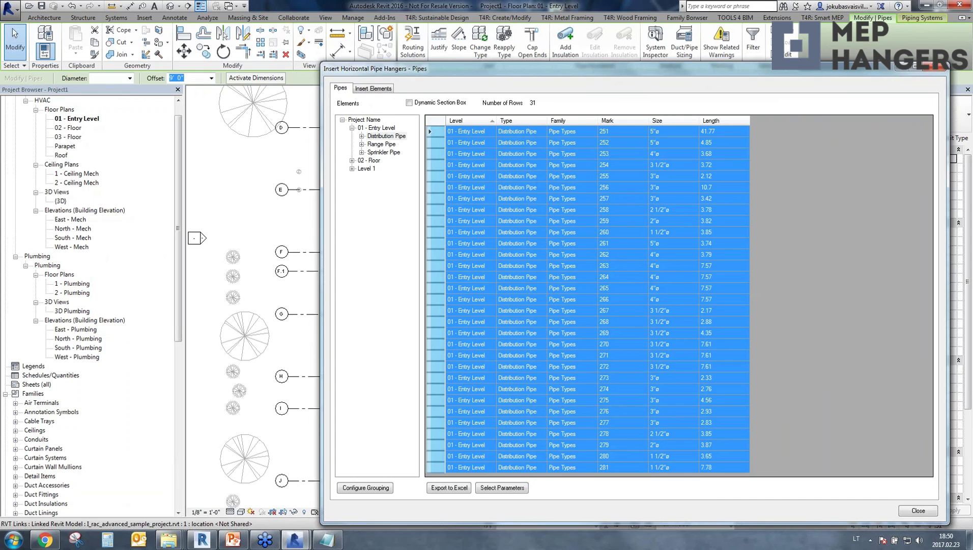
# Step: Move the Insert Horizontal Pipe Hangers dialog aside and examine the selected distribution pipes in the floor plan
pyautogui.moveTo(250, 290); pyautogui.dragTo(194, 289, button='middle')
pyautogui.moveTo(320, 312); pyautogui.dragTo(577, 316)
pyautogui.scroll(3, 301, 371)
pyautogui.scroll(2, 300, 370)
pyautogui.moveTo(339, 290); pyautogui.dragTo(337, 443, button='middle')
pyautogui.moveTo(429, 259); pyautogui.dragTo(352, 478, button='middle')
pyautogui.moveTo(344, 292); pyautogui.dragTo(339, 461, button='middle')
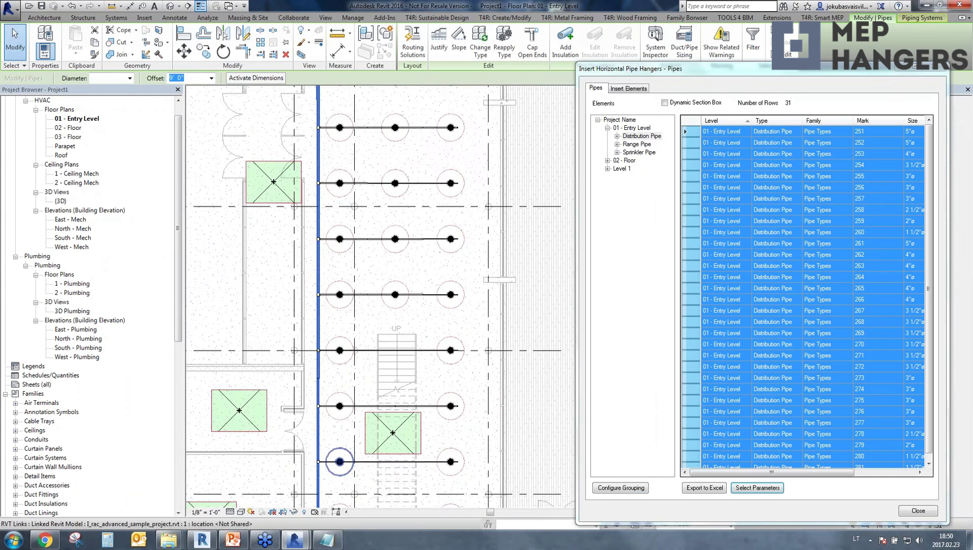
# Step: Add the Flex Connection type of I_Pipe Hanger_ Vertical Flex Swivel Loop to the elements being inserted and widen the dialog
pyautogui.moveTo(334, 254); pyautogui.dragTo(325, 460, button='middle')
pyautogui.moveTo(441, 332); pyautogui.dragTo(473, 230, button='middle')
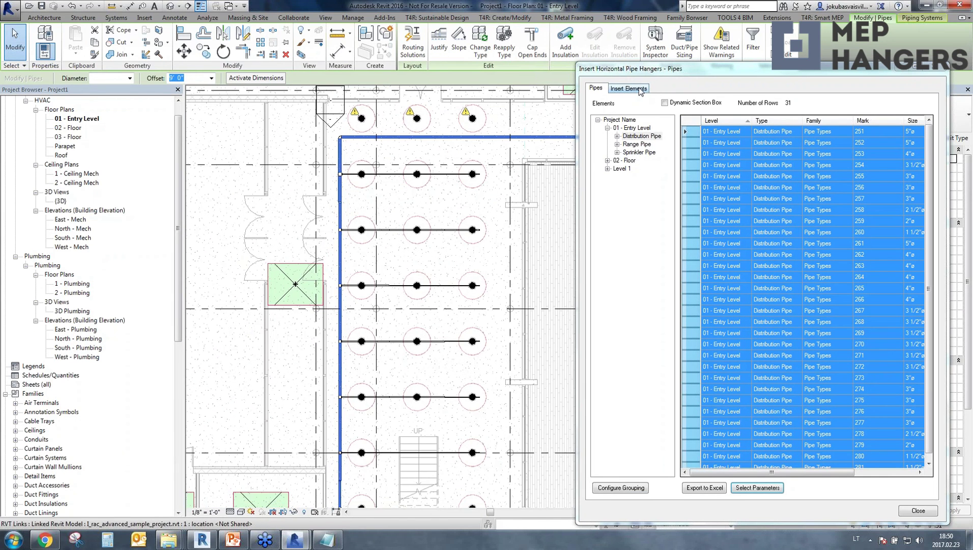
pyautogui.click(628, 89)
pyautogui.click(641, 151)
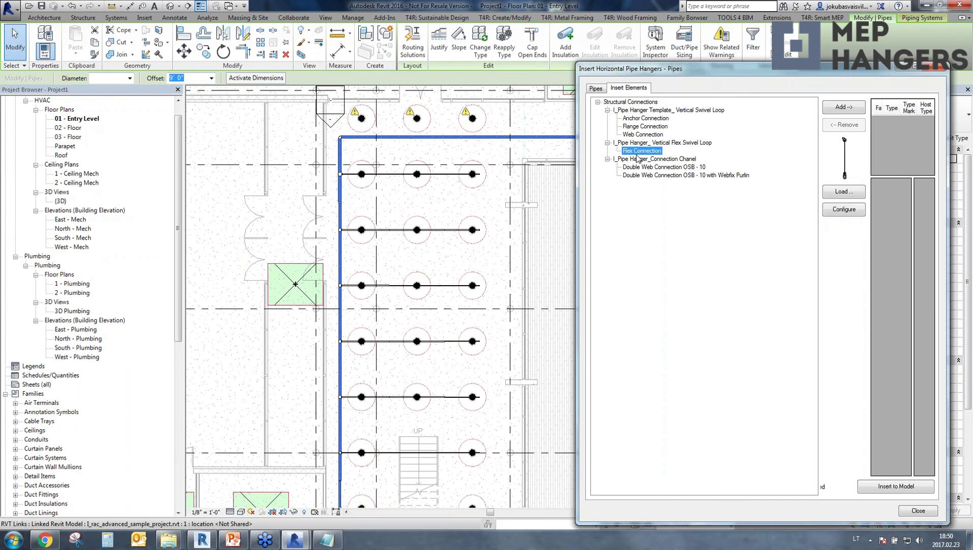
pyautogui.click(845, 108)
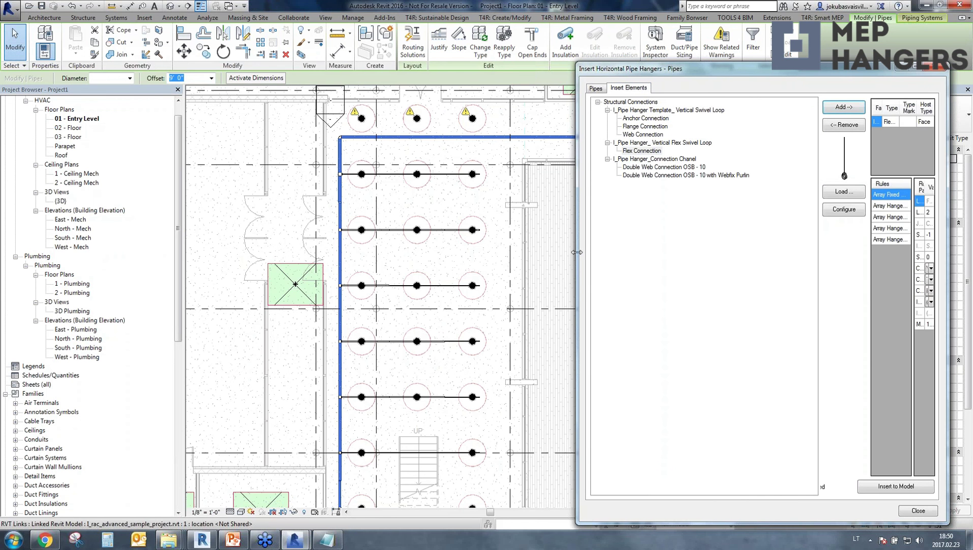
pyautogui.moveTo(577, 252); pyautogui.dragTo(261, 258)
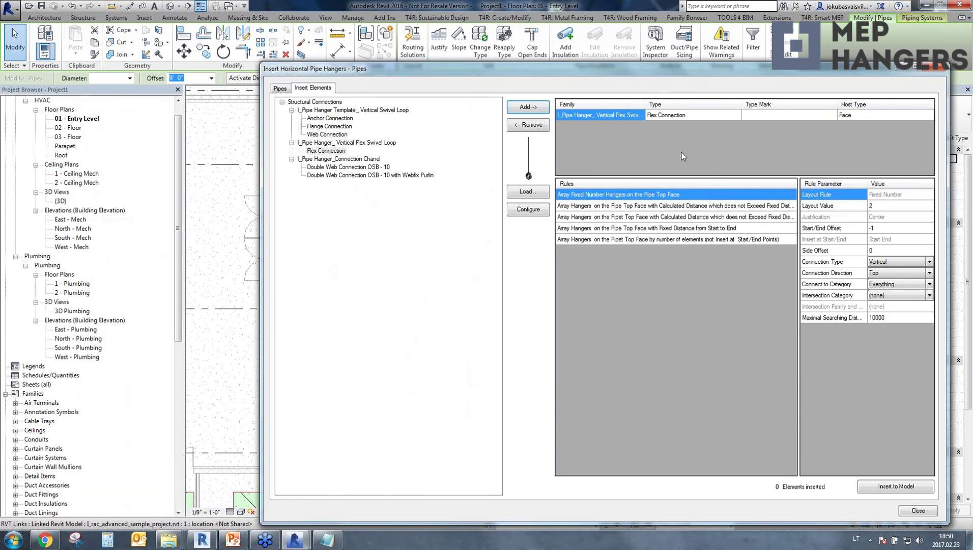
# Step: Choose the rule Array Fixed Number Hangers on the Pipe Top Face and review its layout value and start/end offset
pyautogui.click(607, 195)
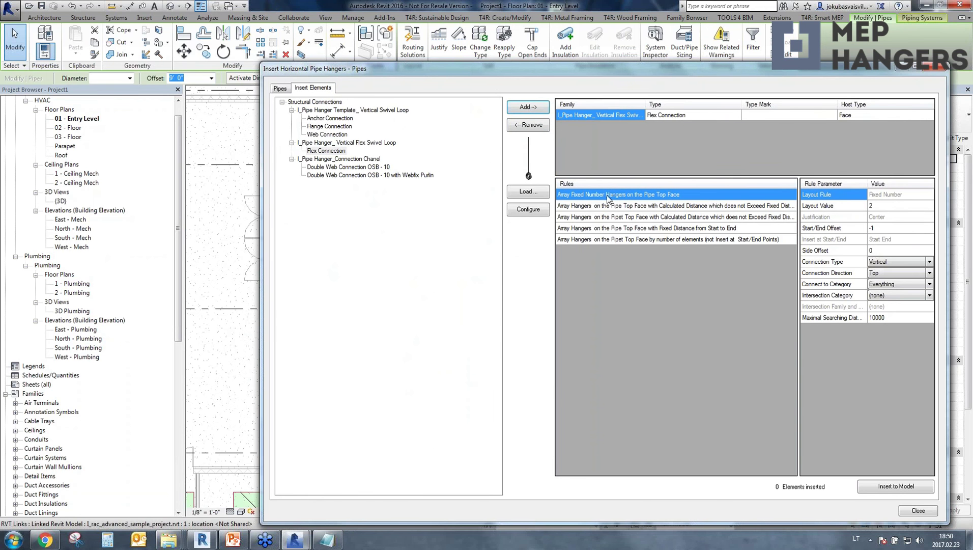
pyautogui.click(575, 210)
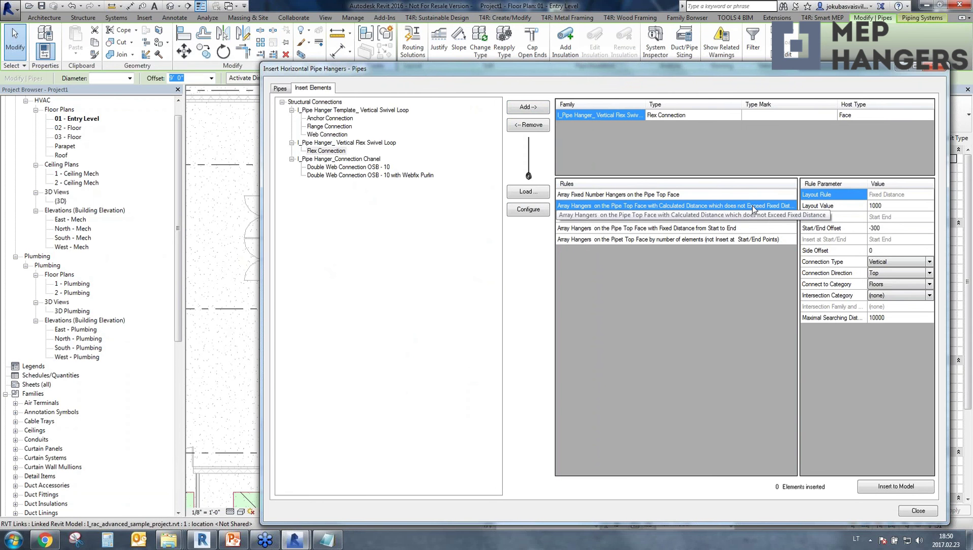
pyautogui.click(713, 197)
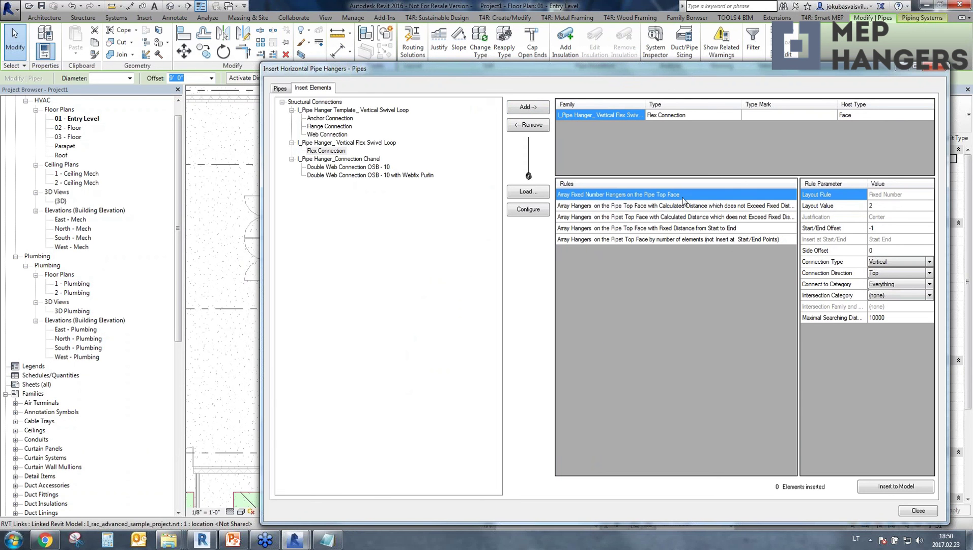
pyautogui.click(886, 206)
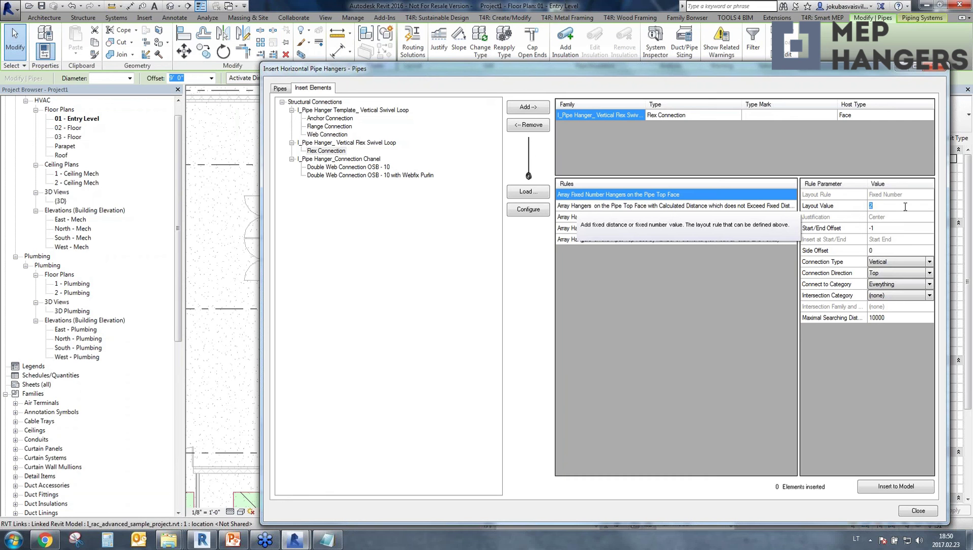
pyautogui.click(901, 228)
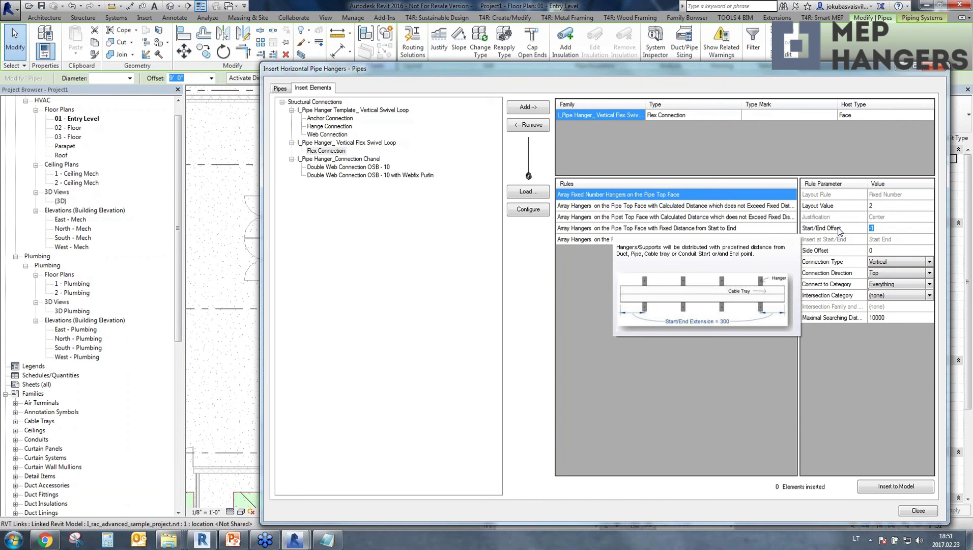
pyautogui.click(838, 228)
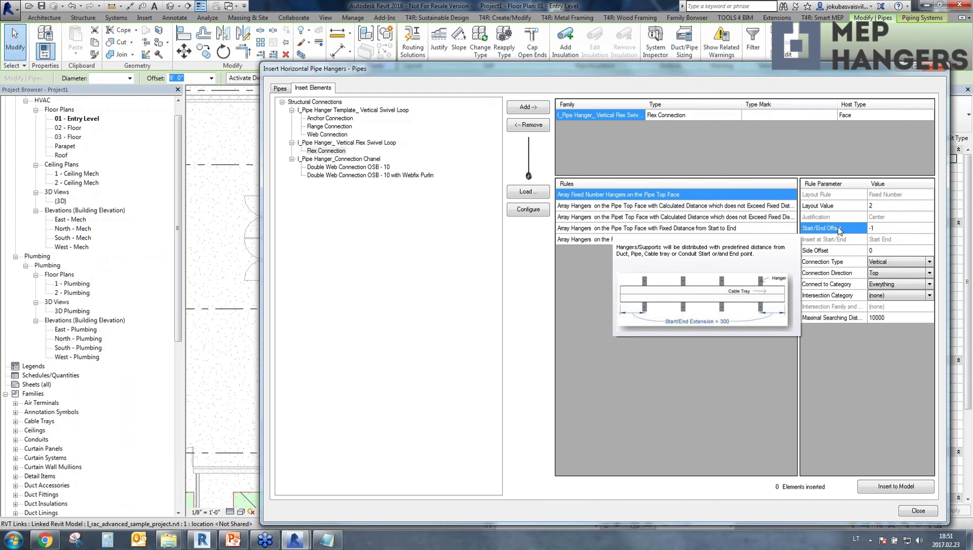
# Step: Keep Vertical connection, direction Top and connection category Everything, and insert the hangers into the model on the selected distribution pipes
pyautogui.click(929, 262)
pyautogui.click(929, 262)
pyautogui.click(930, 273)
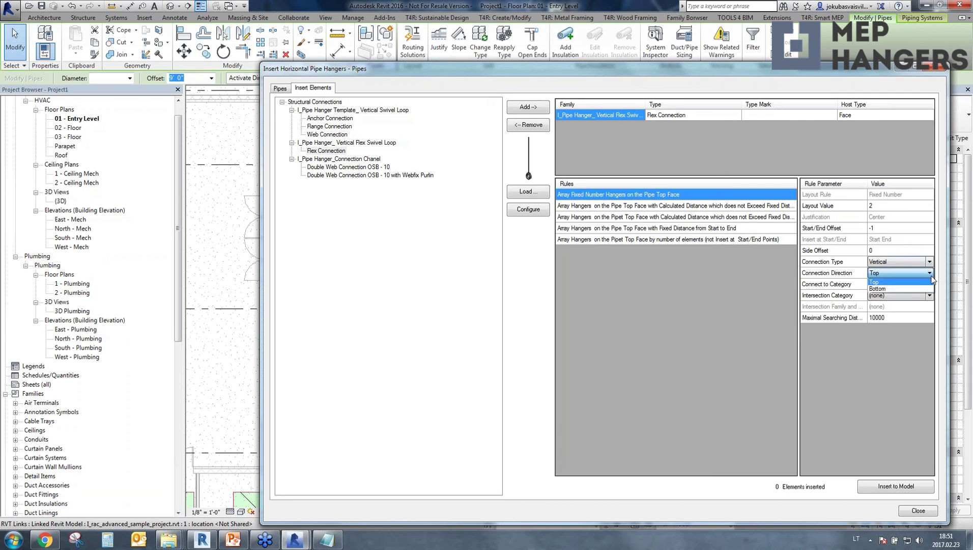
pyautogui.click(886, 281)
pyautogui.click(898, 284)
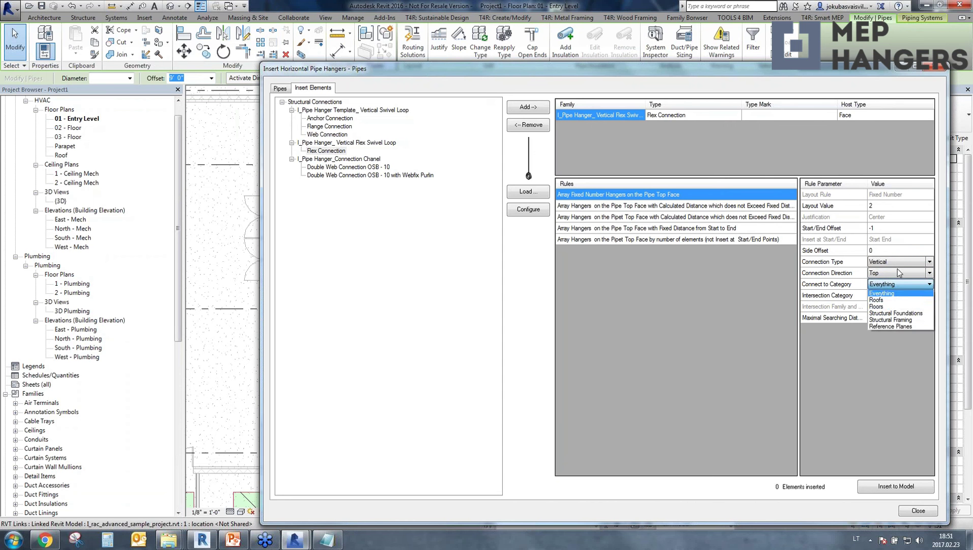
pyautogui.click(882, 294)
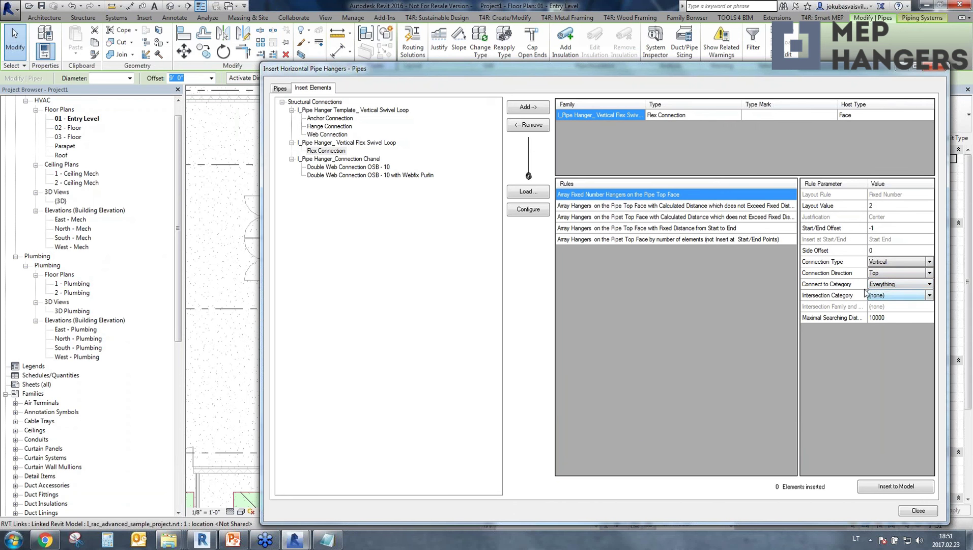
pyautogui.moveTo(870, 290)
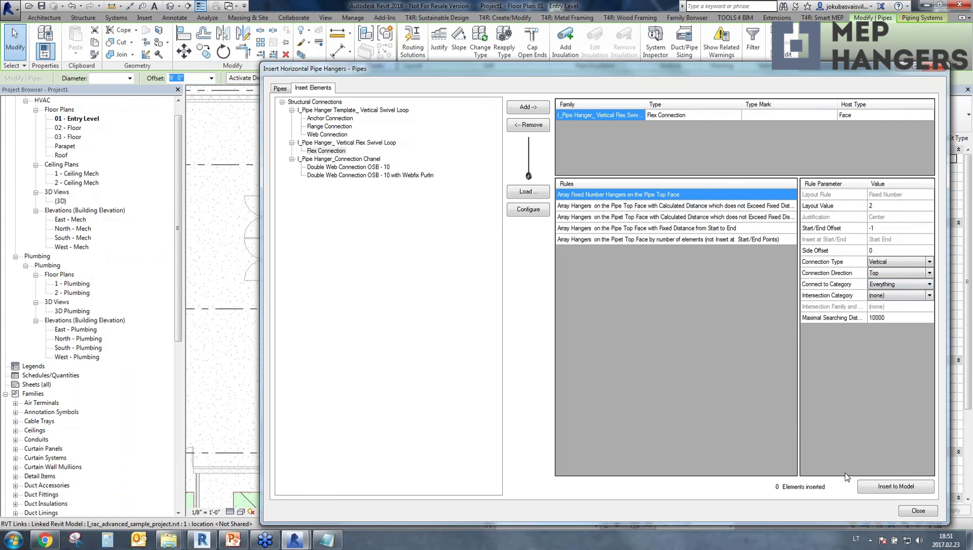
pyautogui.click(888, 488)
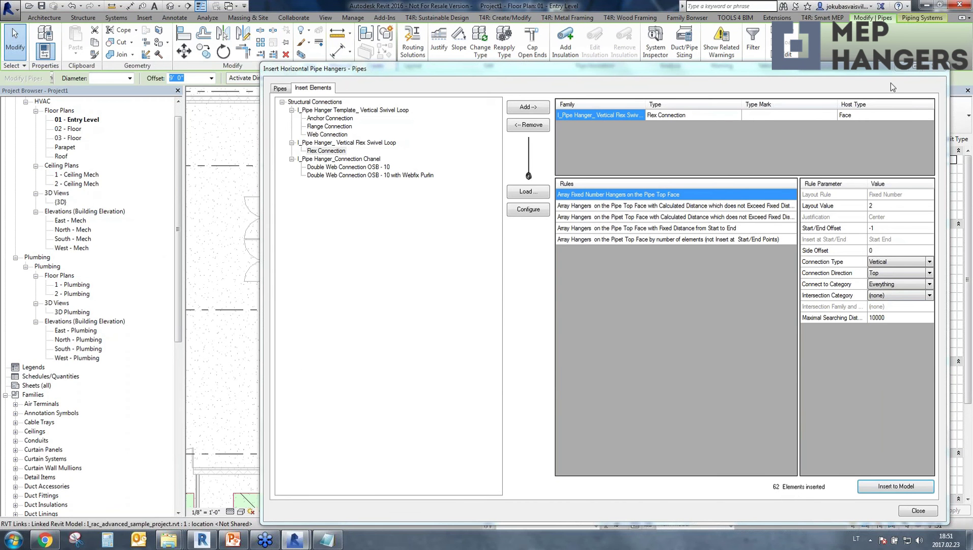
# Step: Open the 3D view and examine the inserted hangers along the whole distribution pipe run
pyautogui.click(902, 68)
pyautogui.scroll(6, 265, 157)
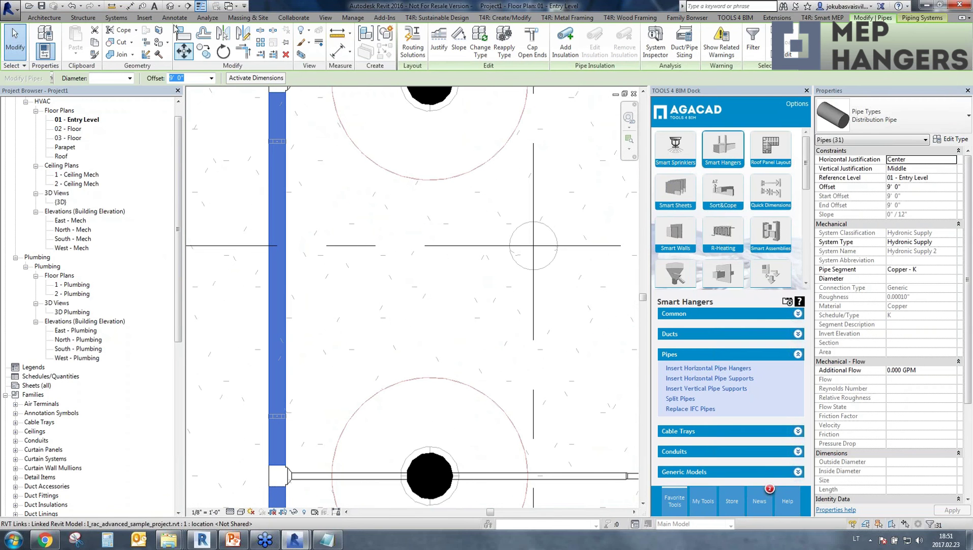
pyautogui.click(301, 55)
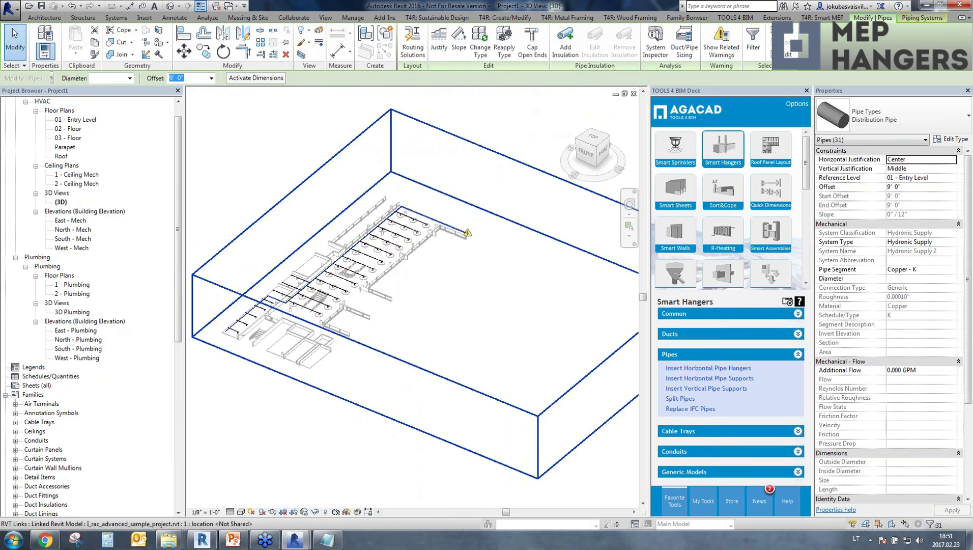
pyautogui.keyDown('shift'); pyautogui.moveTo(441, 297); pyautogui.dragTo(446, 273, button='middle'); pyautogui.keyUp('shift')
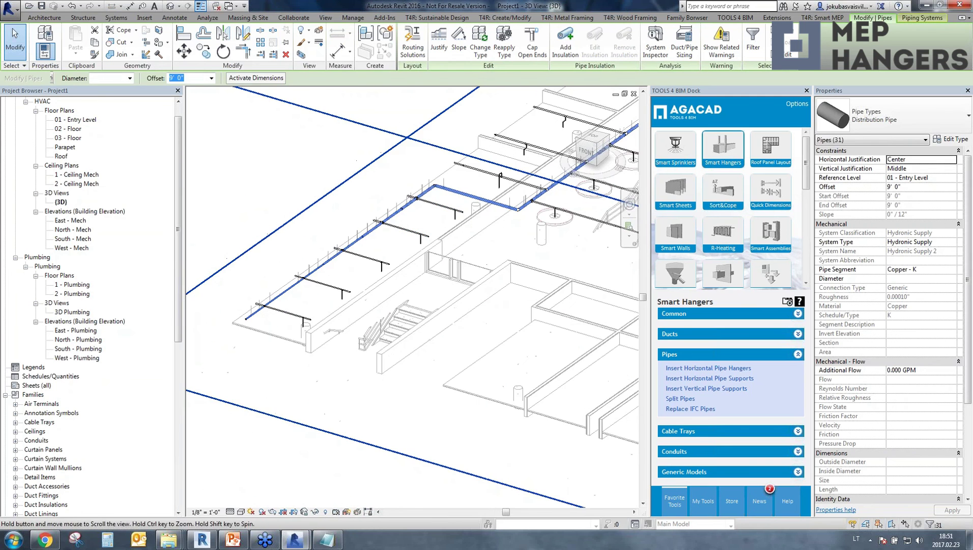
pyautogui.moveTo(502, 201); pyautogui.dragTo(406, 316, button='middle')
pyautogui.scroll(4, 406, 313)
pyautogui.scroll(3, 387, 342)
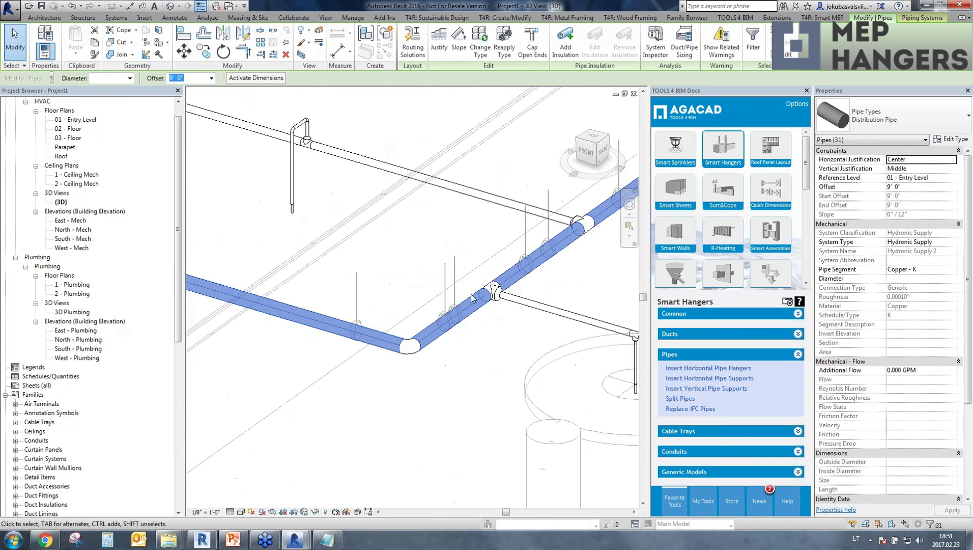
pyautogui.scroll(-1, 474, 294)
pyautogui.moveTo(473, 294); pyautogui.dragTo(297, 391, button='middle')
pyautogui.moveTo(483, 318); pyautogui.dragTo(345, 444, button='middle')
pyautogui.moveTo(529, 273)
pyautogui.mouseDown(button='middle')
pyautogui.moveTo(408, 365)
pyautogui.moveTo(304, 492)
pyautogui.moveTo(234, 539)
pyautogui.mouseUp(button='middle')
pyautogui.moveTo(458, 325); pyautogui.dragTo(363, 413, button='middle')
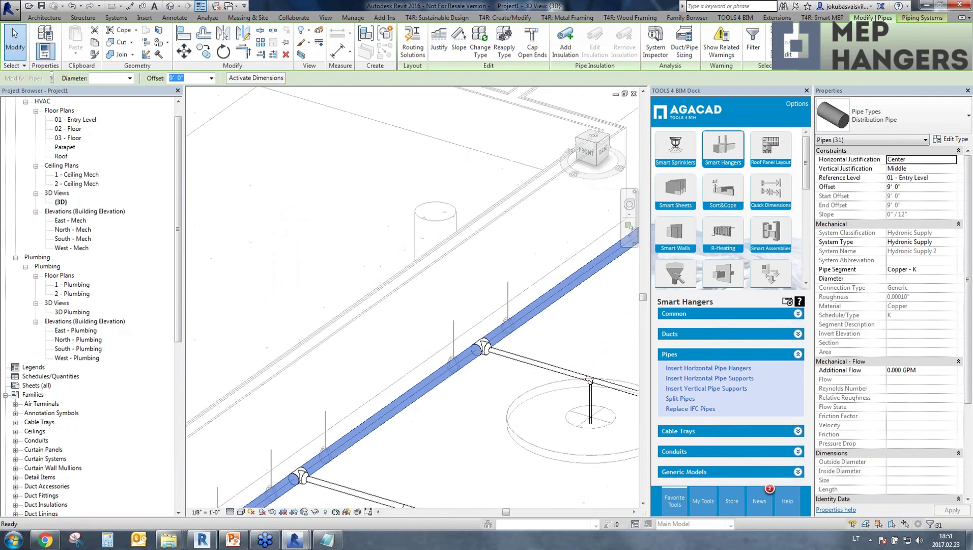
pyautogui.moveTo(509, 305); pyautogui.dragTo(357, 413, button='middle')
pyautogui.moveTo(538, 324); pyautogui.dragTo(389, 432, button='middle')
pyautogui.moveTo(519, 351); pyautogui.dragTo(389, 453, button='middle')
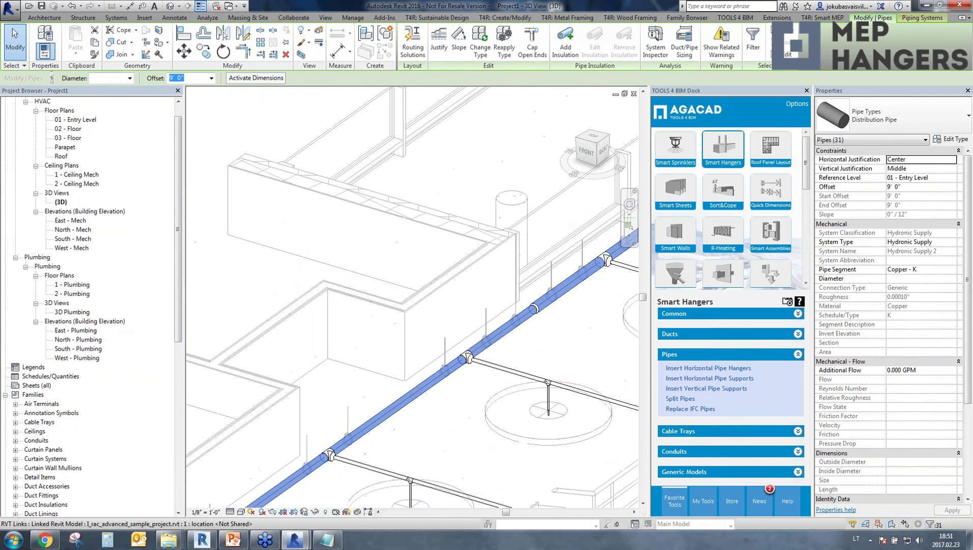
pyautogui.moveTo(539, 339)
pyautogui.mouseDown(button='middle')
pyautogui.moveTo(483, 402)
pyautogui.moveTo(389, 473)
pyautogui.mouseUp(button='middle')
pyautogui.moveTo(510, 378); pyautogui.dragTo(463, 431, button='middle')
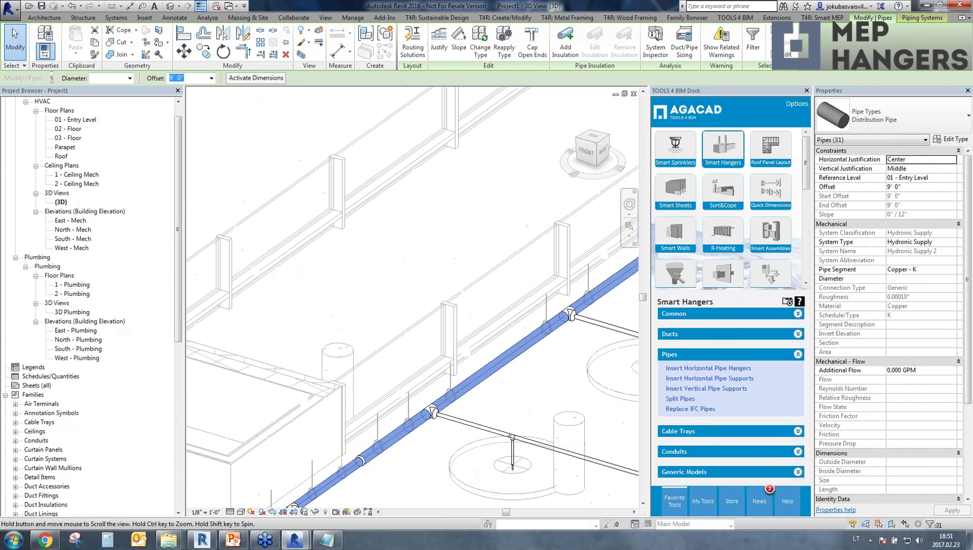
# Step: Move the flex hanger beside the railing post a short way along the distribution pipe, away from the nearest tee
pyautogui.click(450, 381)
pyautogui.press('m')
pyautogui.press('v')
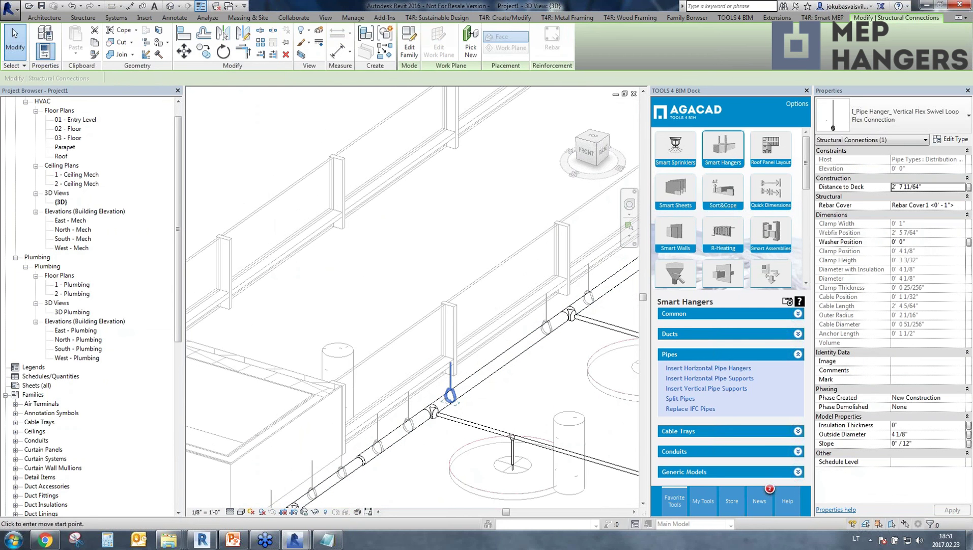
pyautogui.click(451, 395)
pyautogui.click(479, 375)
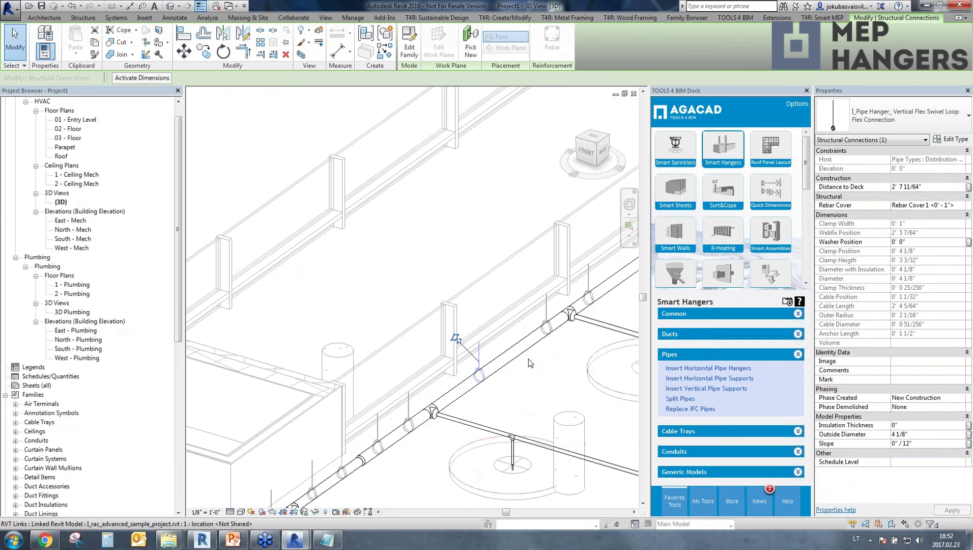
pyautogui.press('Escape')
# Step: Review the type properties of the flex hanger near the pipe coupling, including Over Insulation, Galvanized and Webfix
pyautogui.moveTo(372, 447); pyautogui.dragTo(401, 422, button='middle')
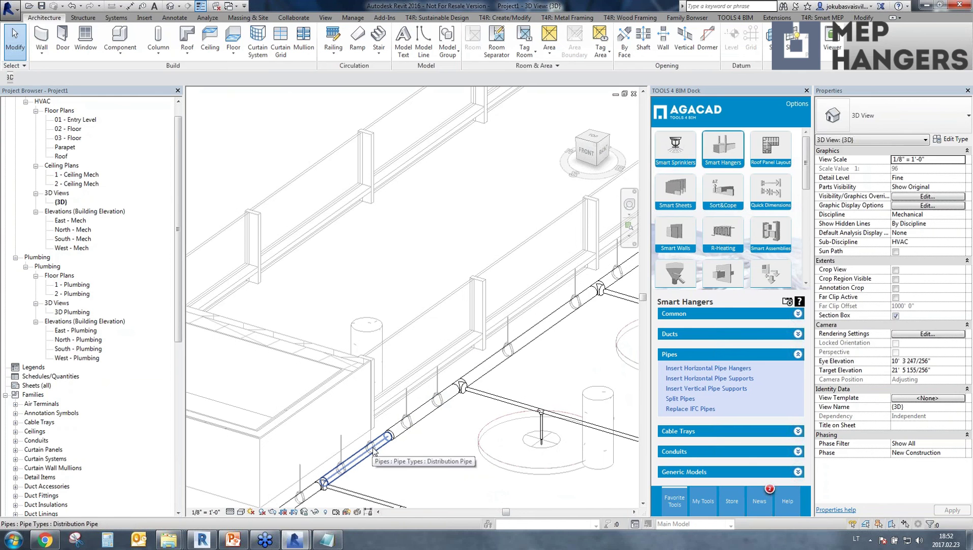
pyautogui.click(371, 447)
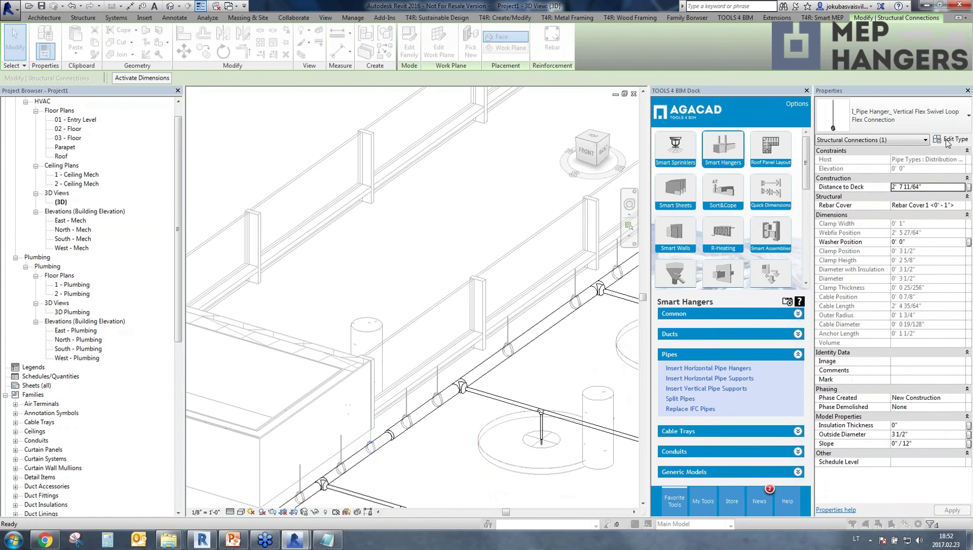
pyautogui.click(948, 143)
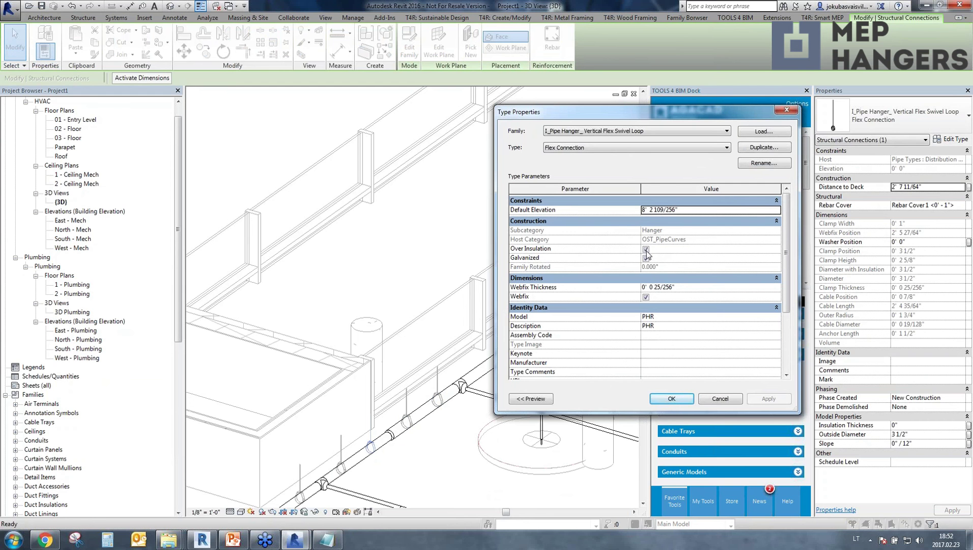
pyautogui.click(682, 398)
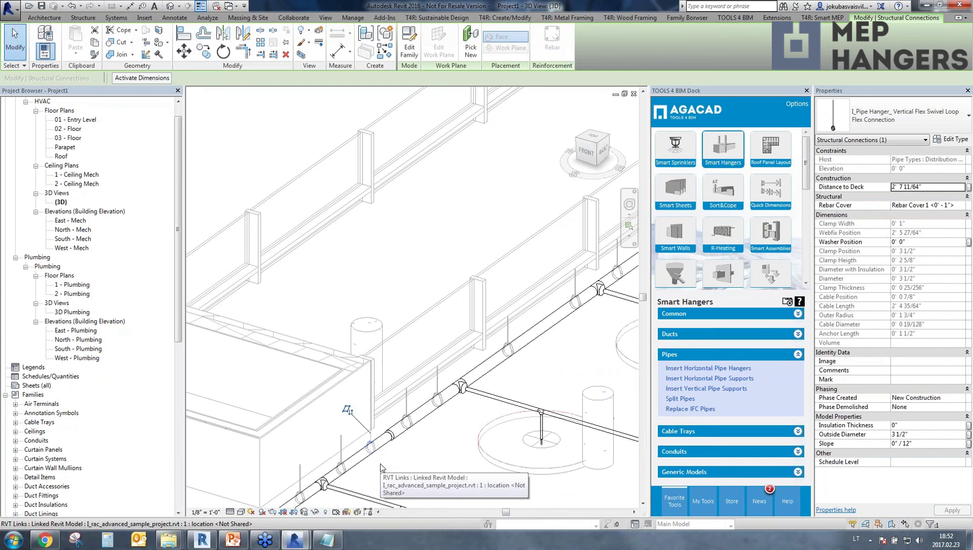
pyautogui.press('Escape')
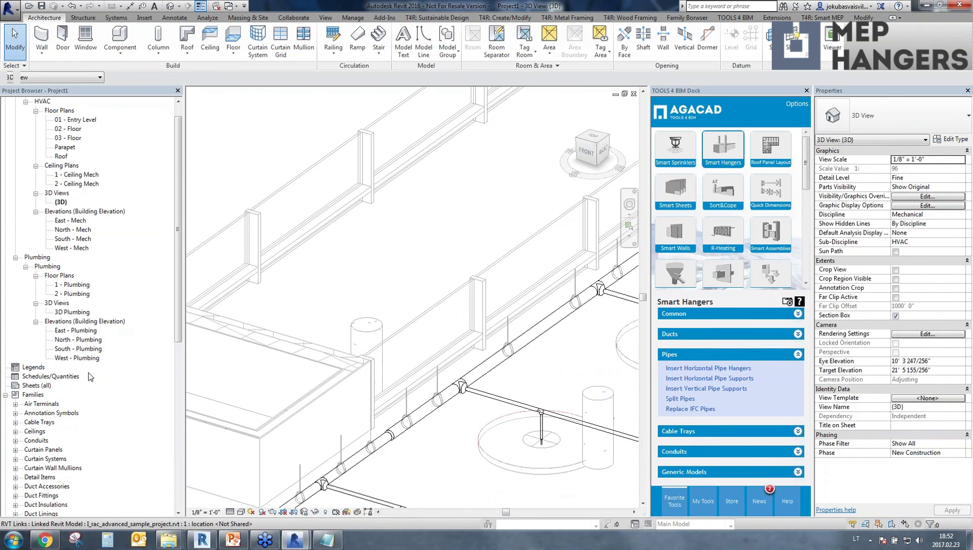
# Step: Draw a vertical building section beside the distribution pipe on the 01 - Entry Level floor plan, spanning two sprinkler branches
pyautogui.doubleClick(77, 119)
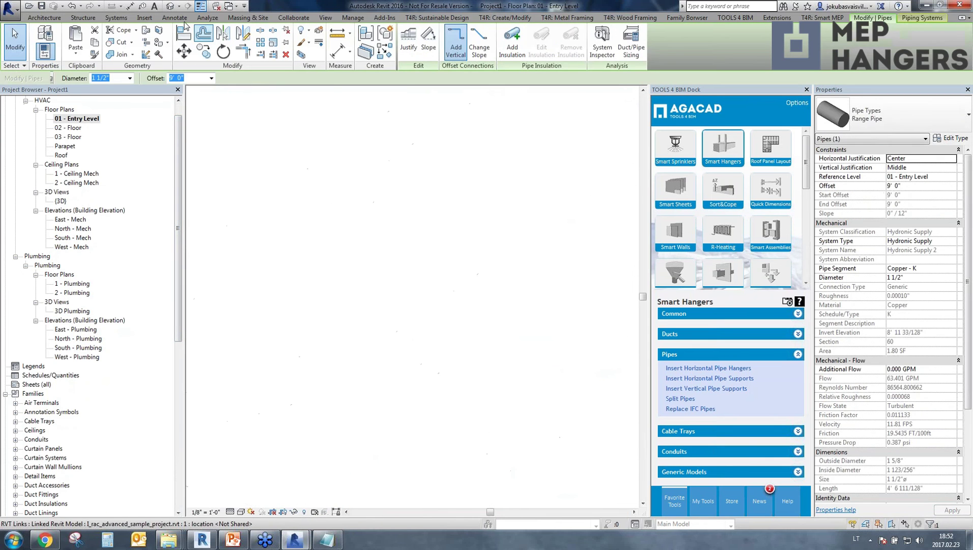
pyautogui.click(188, 6)
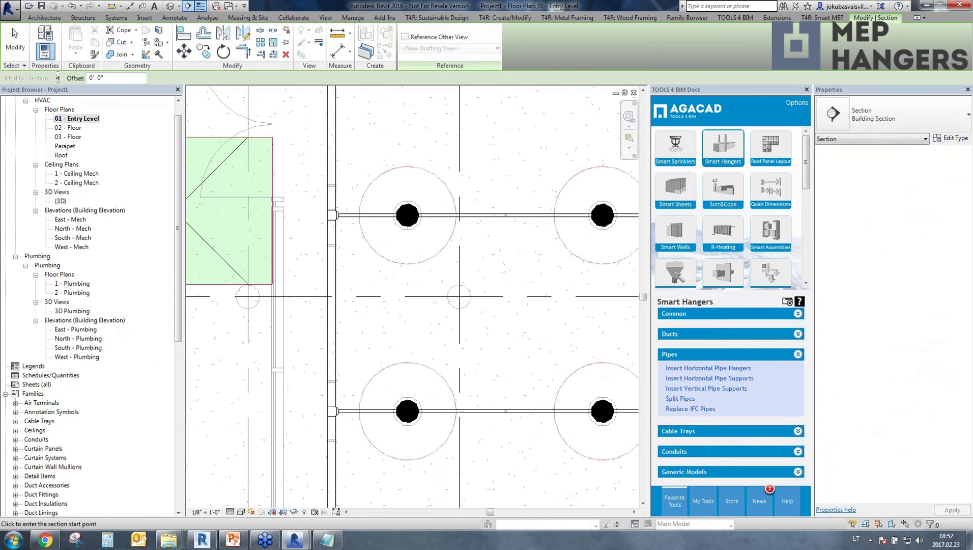
pyautogui.click(316, 175)
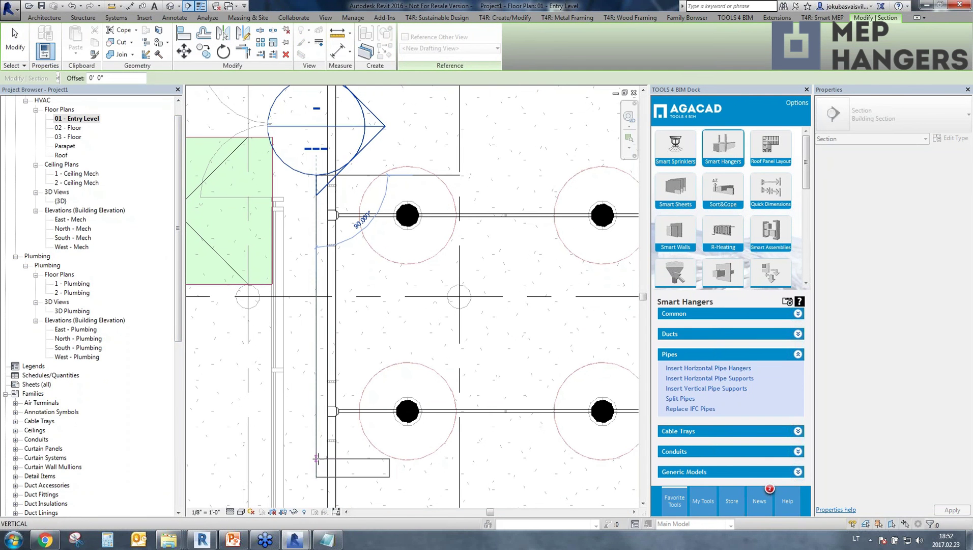
pyautogui.click(316, 458)
pyautogui.press('Escape')
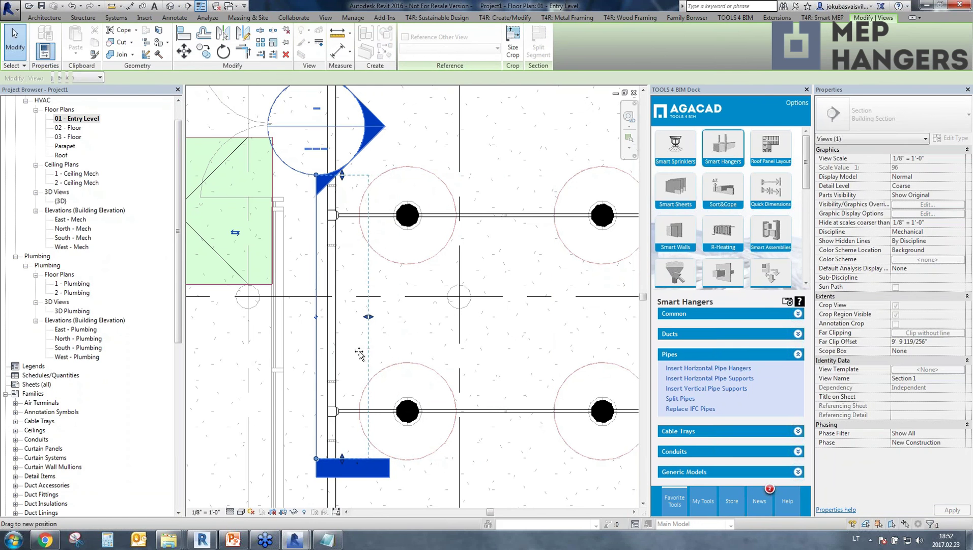
# Step: Reduce the new section's far clip offset to about 1' 9 3/16" and open its section view
pyautogui.moveTo(360, 353); pyautogui.dragTo(359, 353)
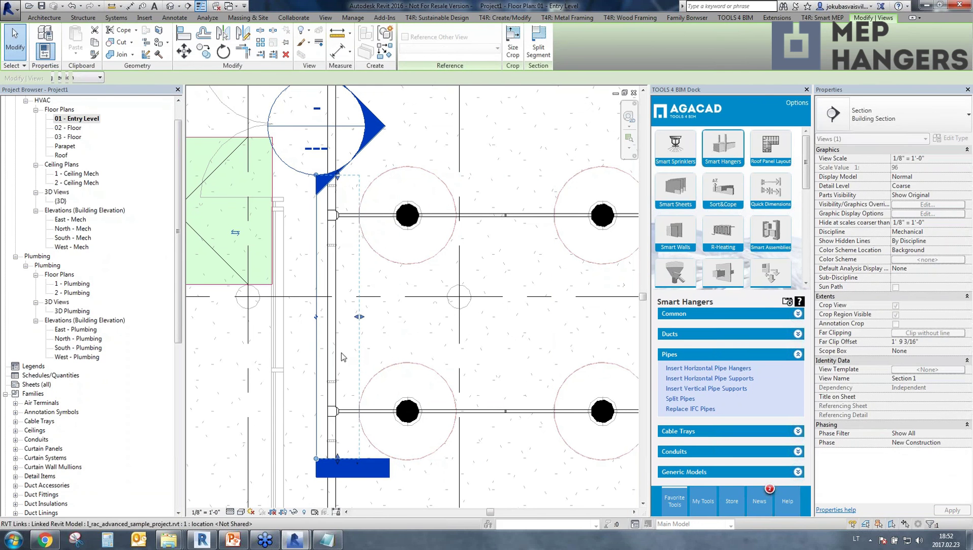
pyautogui.rightClick(315, 380)
pyautogui.click(342, 168)
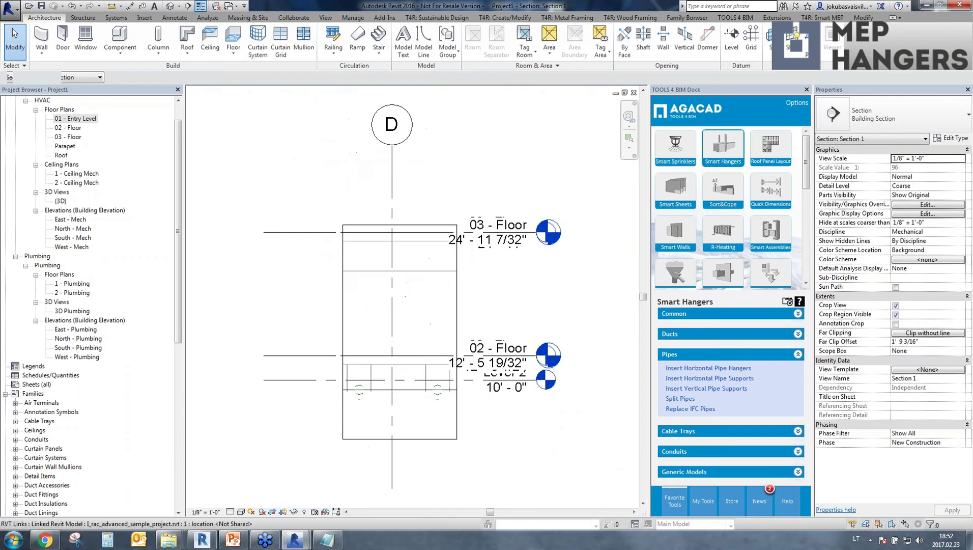
# Step: Set the section view's detail level to Fine and check the flex hanger's rod where it meets the floor slab
pyautogui.scroll(3, 323, 421)
pyautogui.click(230, 512)
pyautogui.click(244, 504)
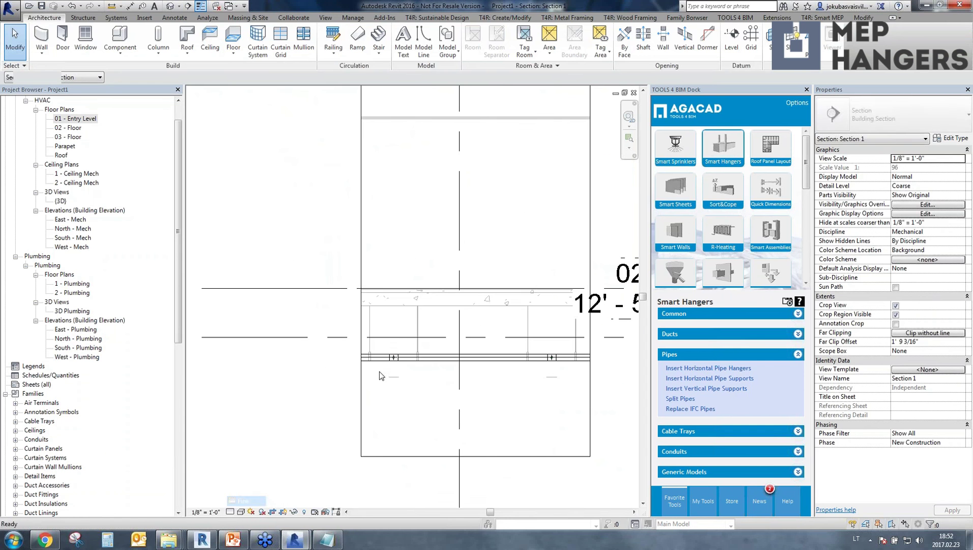
pyautogui.scroll(5, 397, 337)
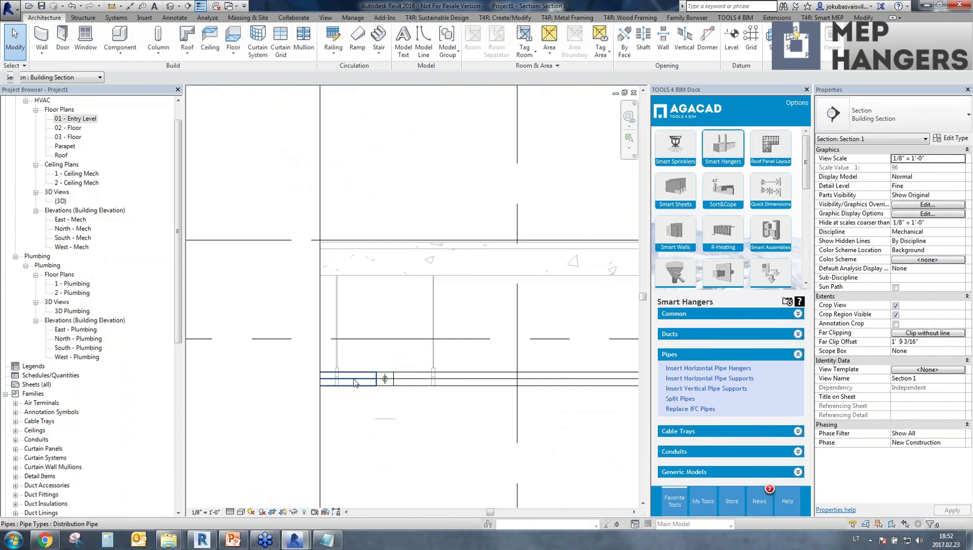
pyautogui.click(336, 349)
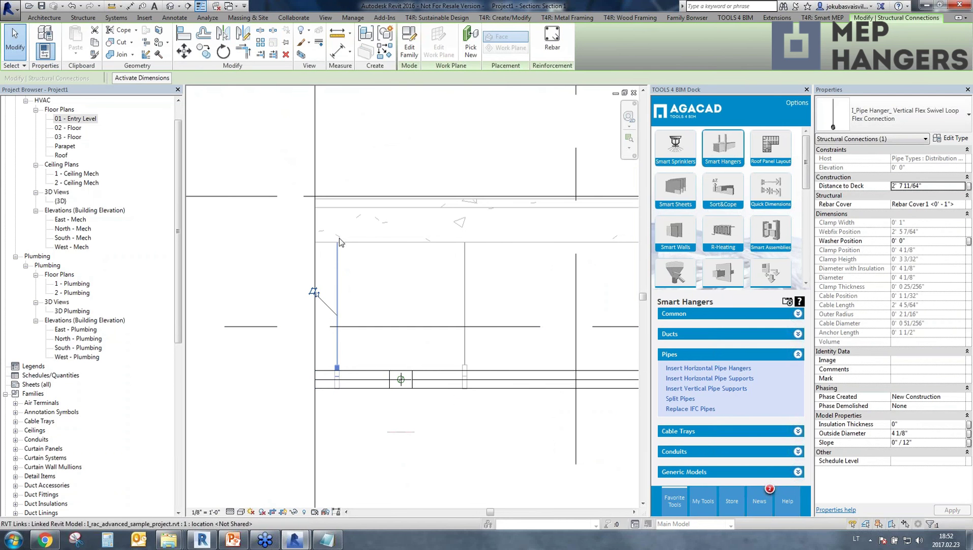
pyautogui.scroll(4, 339, 239)
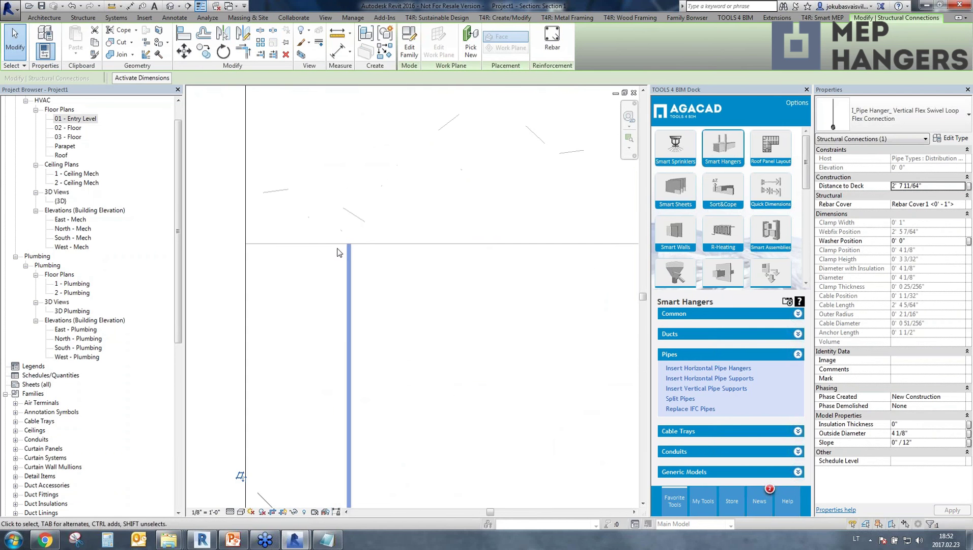
pyautogui.scroll(-4, 362, 252)
pyautogui.scroll(3, 476, 341)
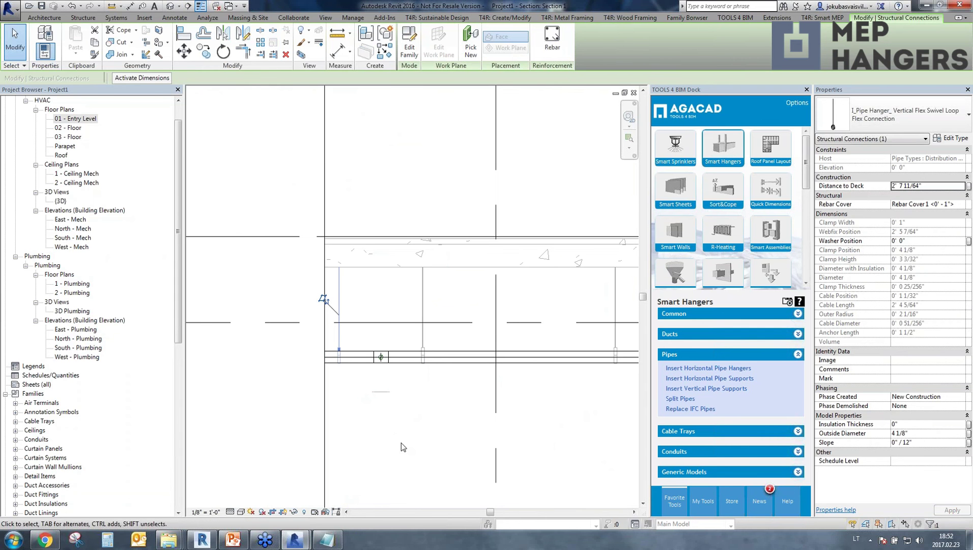
# Step: Return to Insert Horizontal Pipe Hangers and list the 01 - Entry Level range pipes sorted by ascending length
pyautogui.moveTo(300, 540)
pyautogui.click(249, 497)
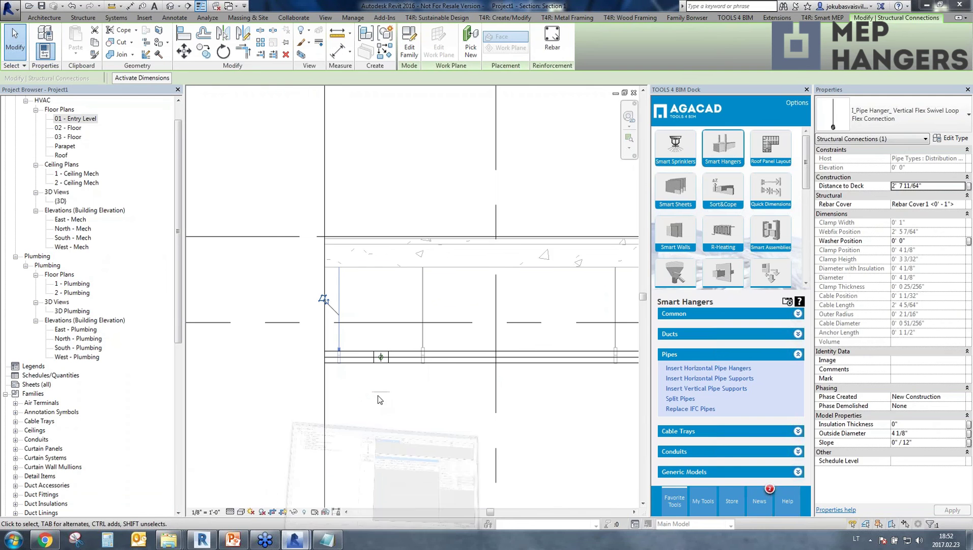
pyautogui.click(280, 88)
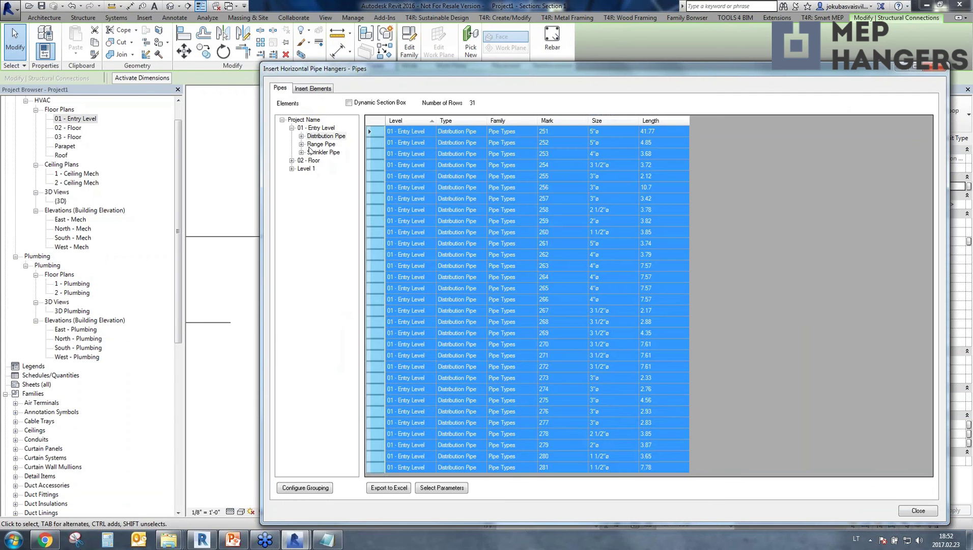
pyautogui.click(321, 144)
pyautogui.click(657, 121)
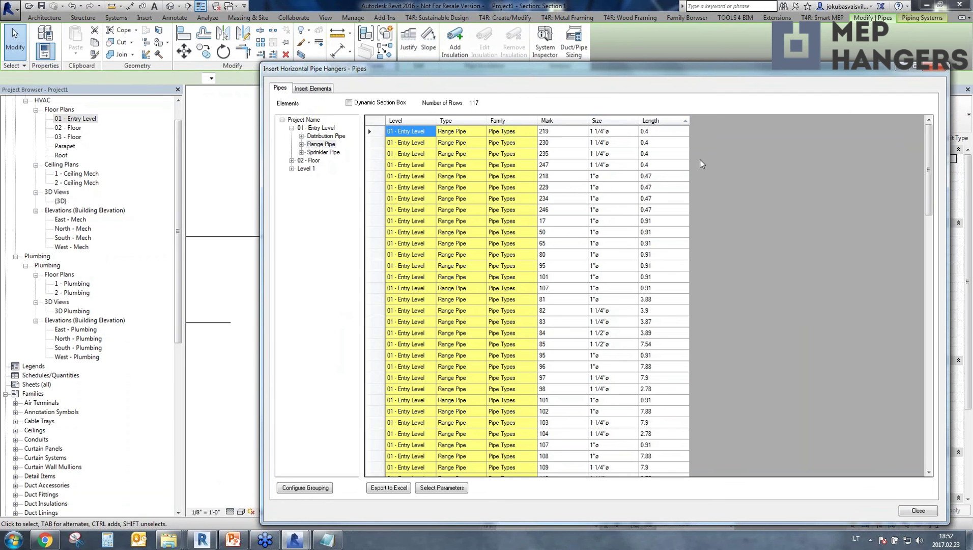
# Step: Select the longer range pipes in the sorted list, from mark 220 through mark 142 at the end
pyautogui.scroll(-2, 779, 304)
pyautogui.scroll(-1, 747, 356)
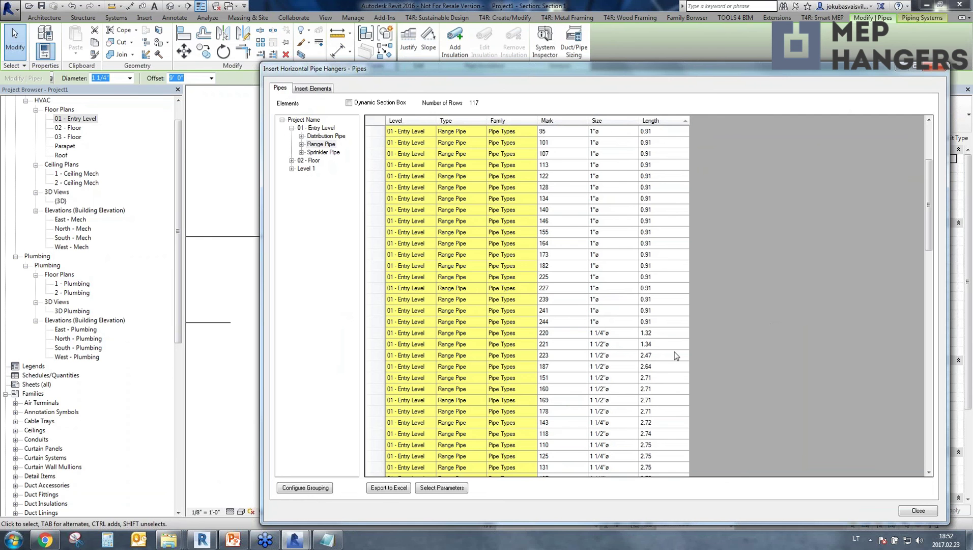
pyautogui.moveTo(667, 333); pyautogui.dragTo(672, 389)
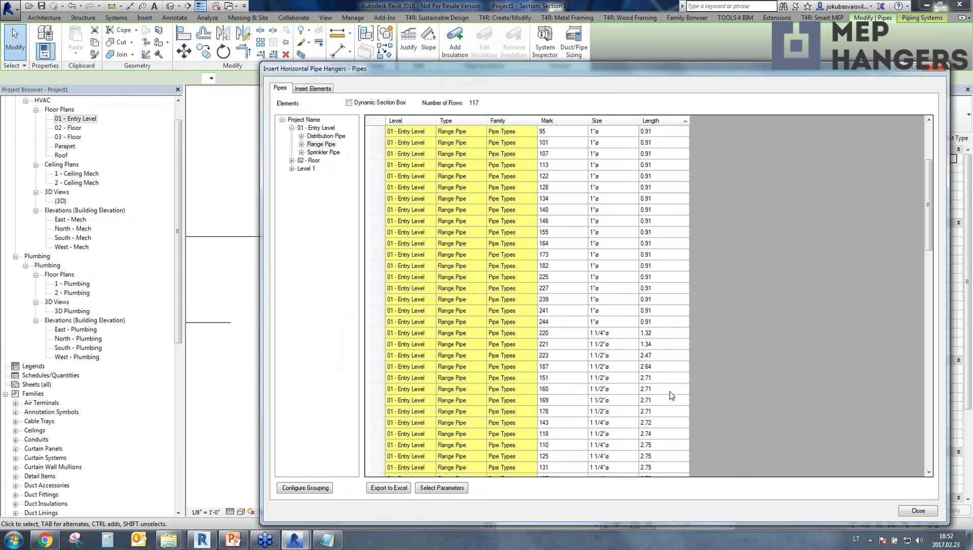
pyautogui.click(373, 333)
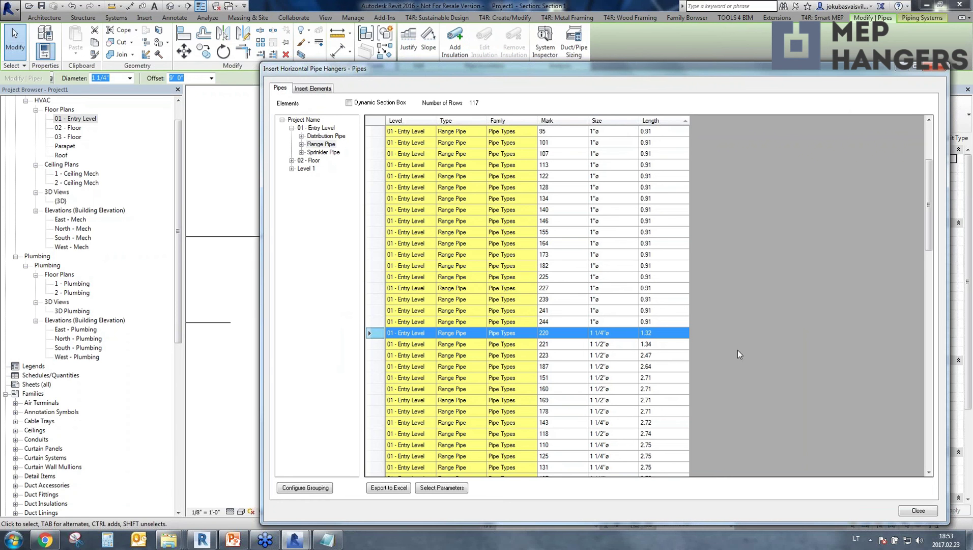
pyautogui.scroll(-20, 725, 379)
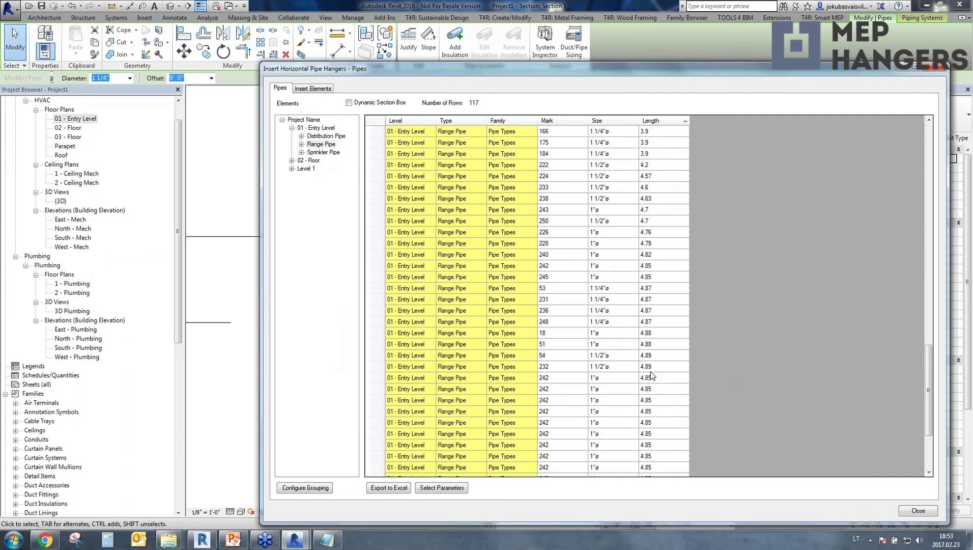
pyautogui.keyDown('shift'); pyautogui.click(375, 467); pyautogui.keyUp('shift')
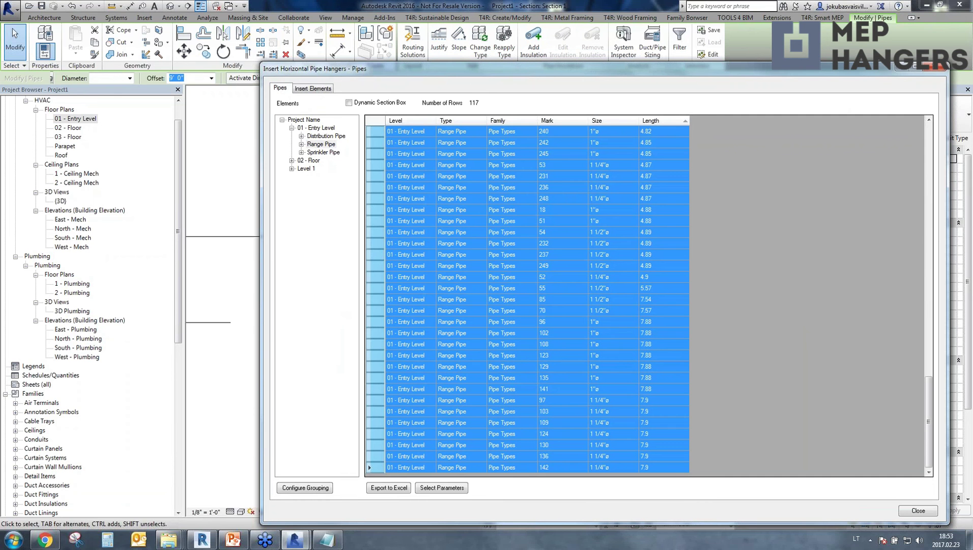
# Step: Choose the first calculated-distance rule for arraying Flex Connection hangers on the pipe top face
pyautogui.click(316, 89)
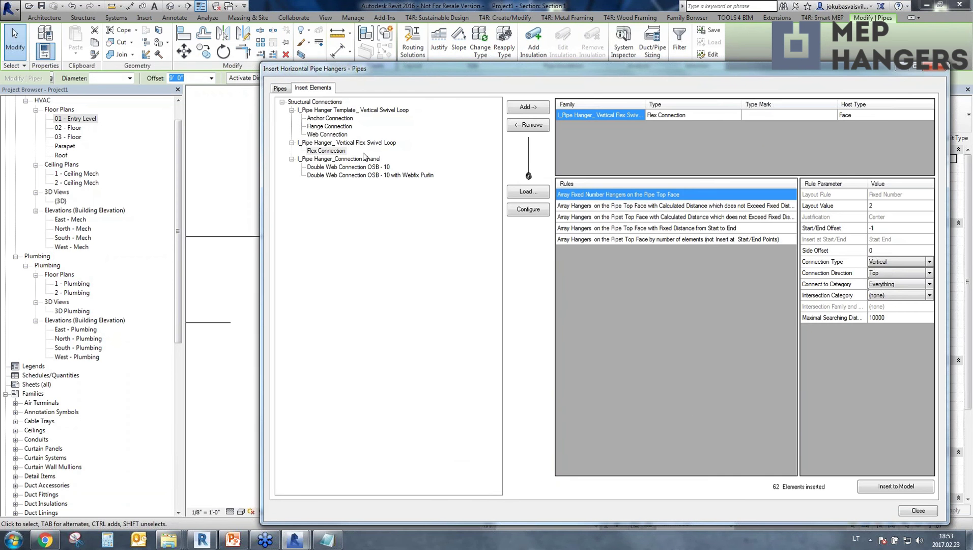
pyautogui.click(337, 151)
pyautogui.click(604, 116)
pyautogui.click(620, 206)
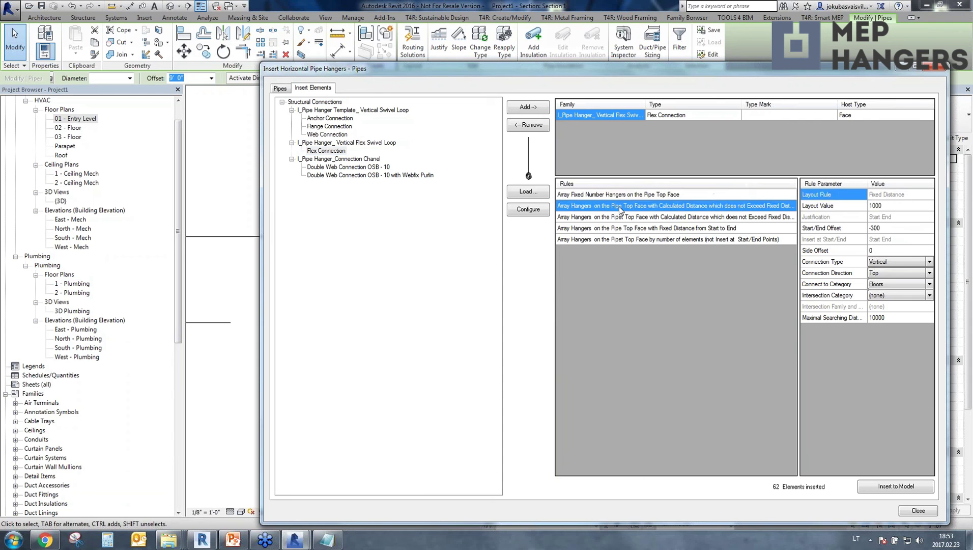
# Step: Set the rule's Start/End Offset to -1 and Layout Value to 8, and insert the hangers on the selected range pipes
pyautogui.click(890, 228)
pyautogui.moveTo(866, 232)
pyautogui.write('-')
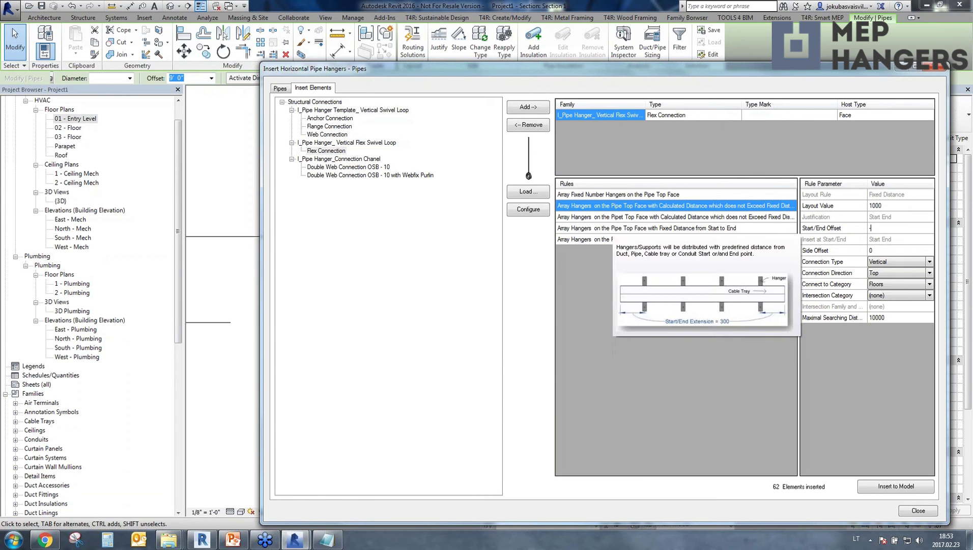
pyautogui.write('1')
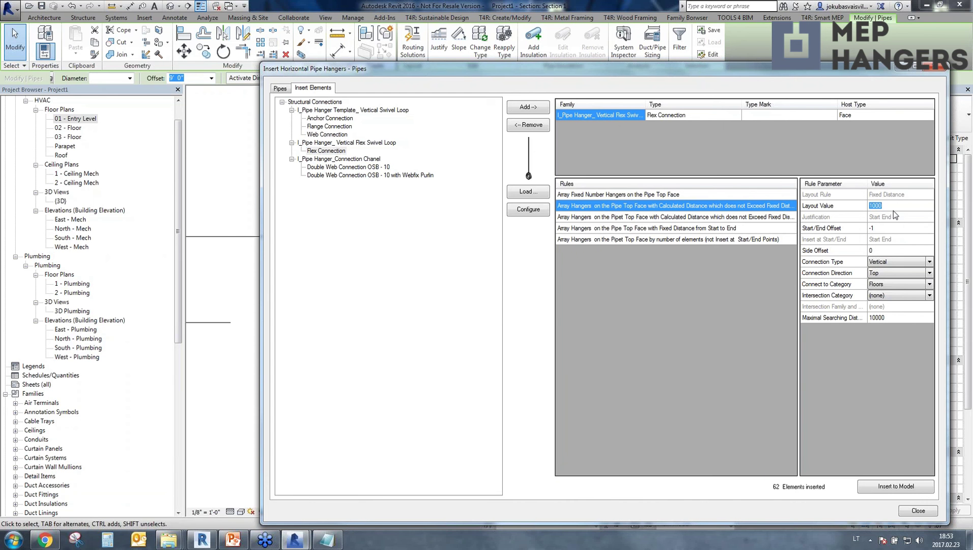
pyautogui.write('8')
pyautogui.click(900, 488)
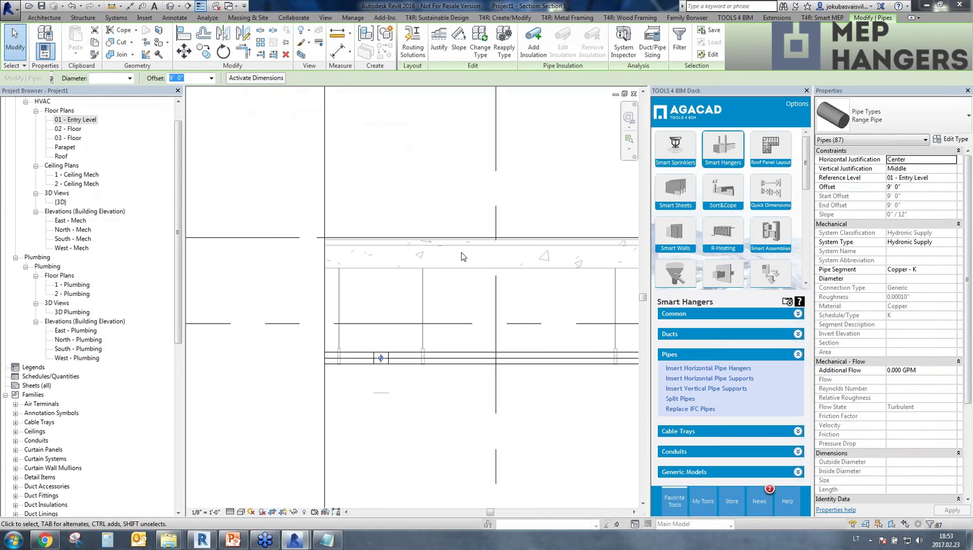
pyautogui.click(936, 66)
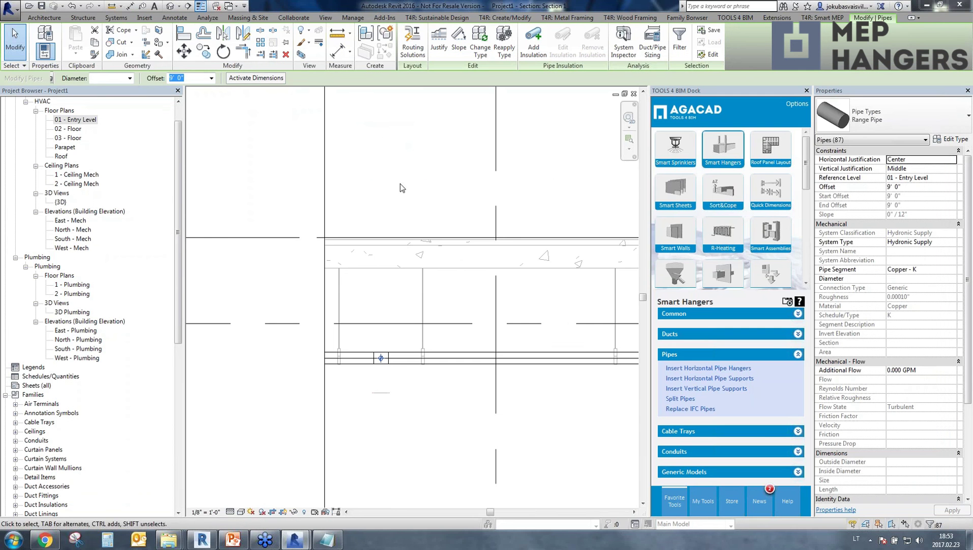
# Step: Inspect the flex hangers along the range pipe branches throughout the entry level in the 3D view
pyautogui.click(171, 6)
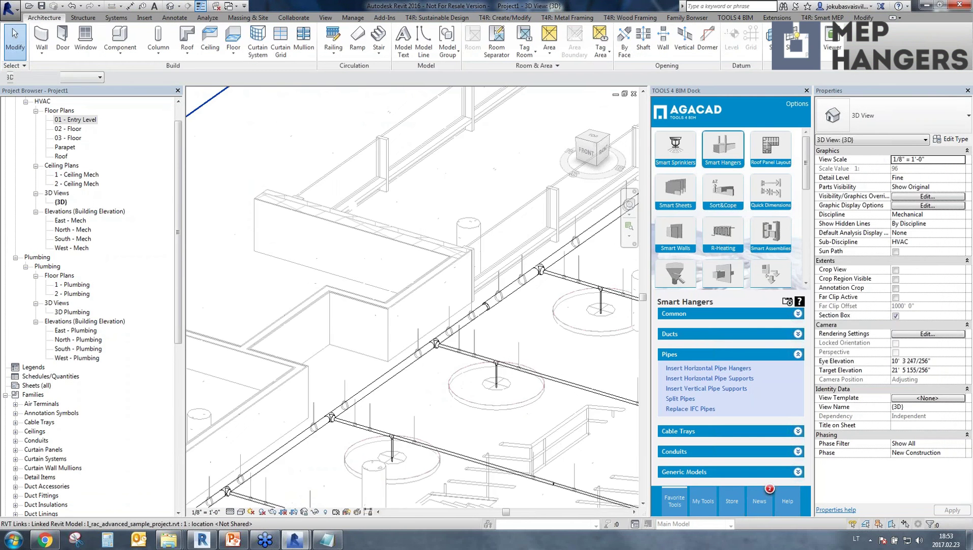
pyautogui.scroll(2, 470, 352)
pyautogui.moveTo(470, 351); pyautogui.dragTo(374, 288, button='middle')
pyautogui.moveTo(550, 326); pyautogui.dragTo(312, 240, button='middle')
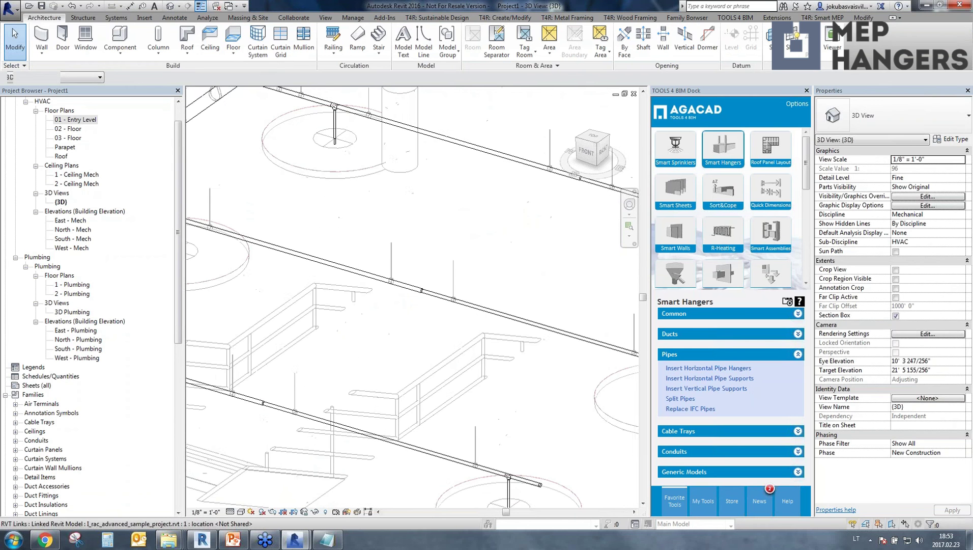
pyautogui.scroll(-5, 499, 311)
pyautogui.scroll(4, 499, 310)
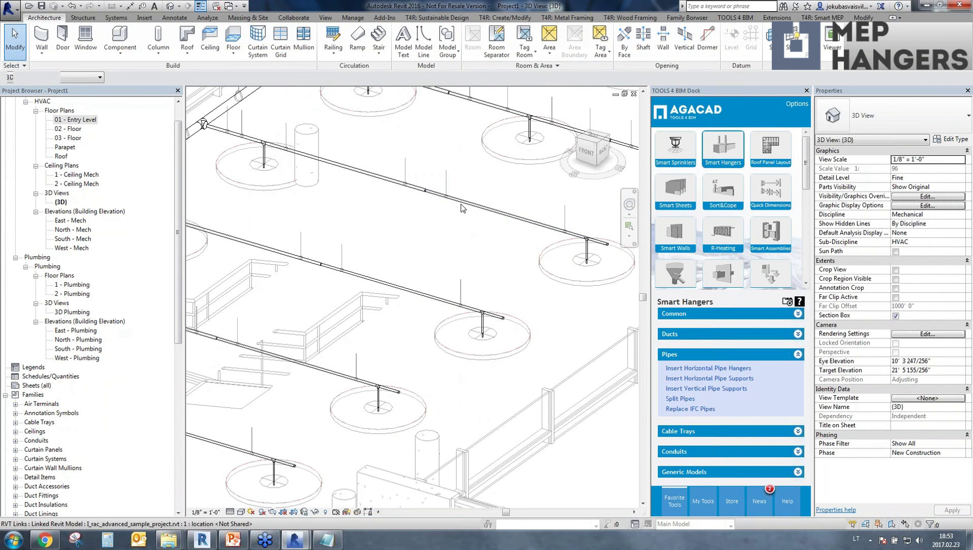
pyautogui.moveTo(430, 255); pyautogui.dragTo(432, 353, button='middle')
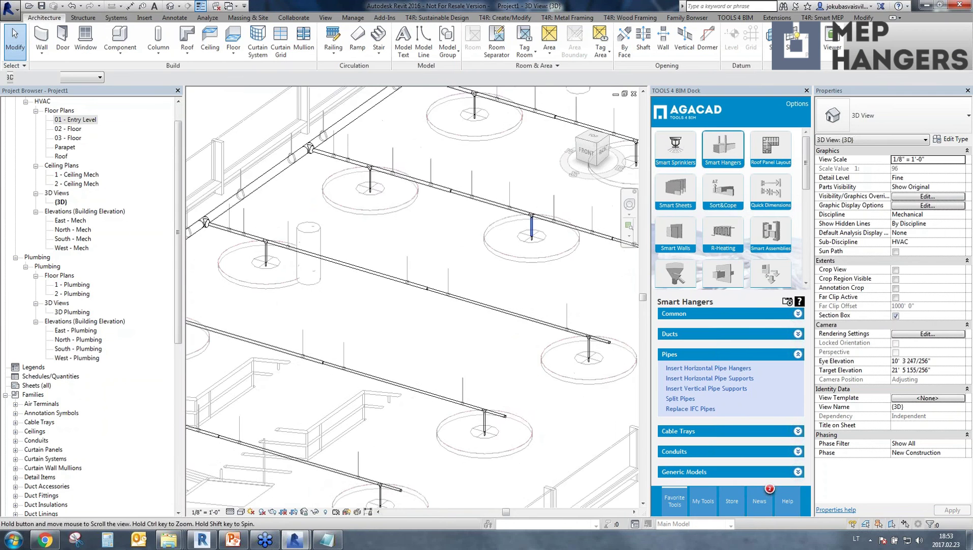
pyautogui.moveTo(525, 207); pyautogui.dragTo(388, 344, button='middle')
pyautogui.moveTo(529, 283); pyautogui.dragTo(351, 352, button='middle')
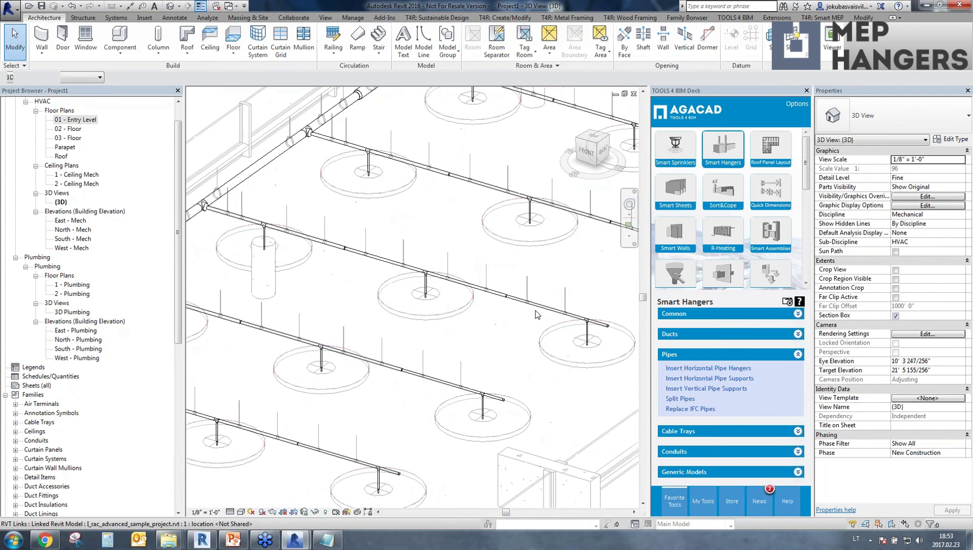
pyautogui.moveTo(384, 262); pyautogui.dragTo(400, 298, button='middle')
pyautogui.scroll(-3, 491, 324)
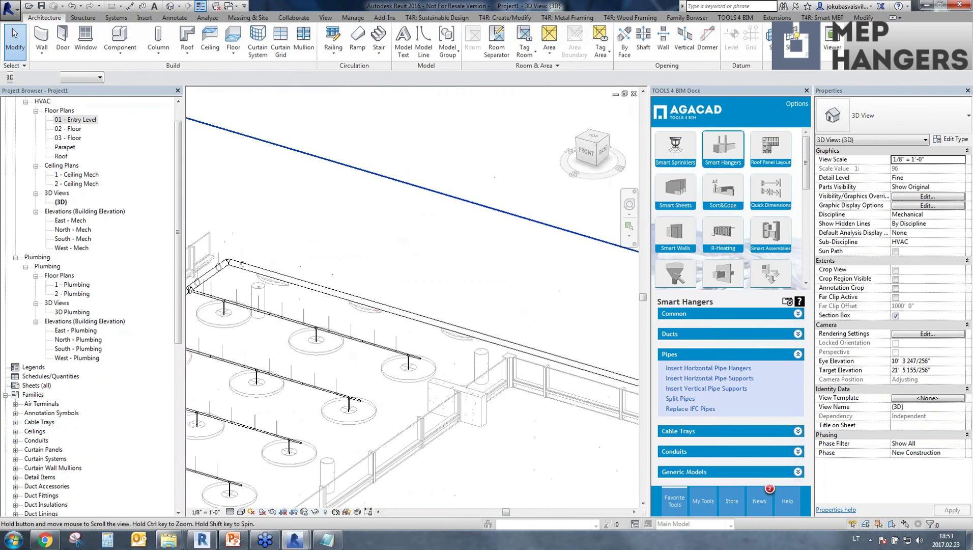
pyautogui.moveTo(490, 323); pyautogui.dragTo(644, 205, button='middle')
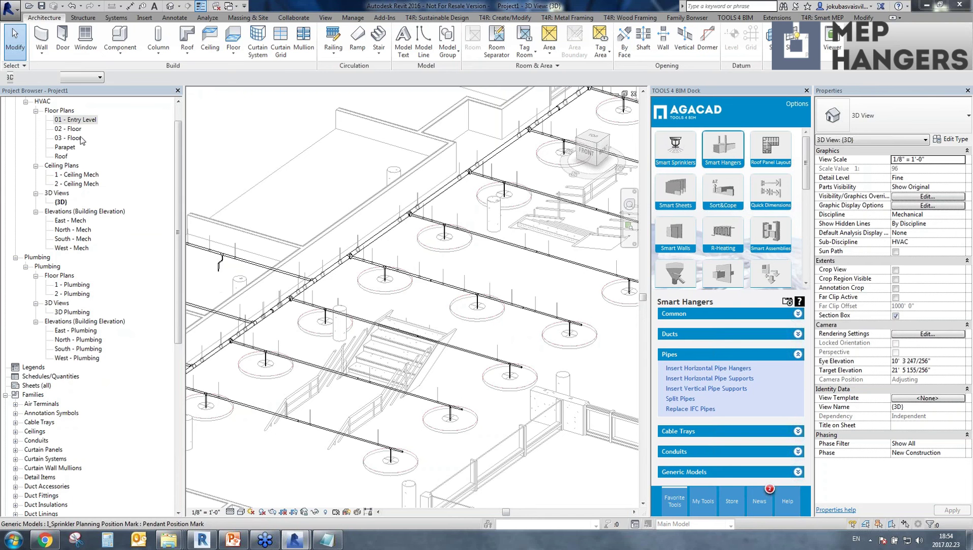
# Step: Open the 01 - Entry Level floor plan and examine the hanger on the distribution pipe near a tee
pyautogui.doubleClick(75, 120)
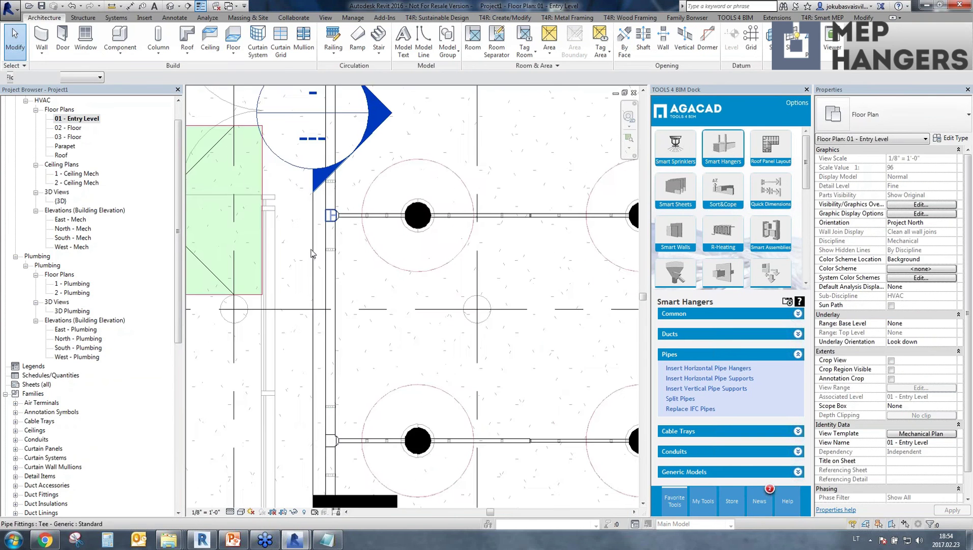
pyautogui.scroll(5, 325, 259)
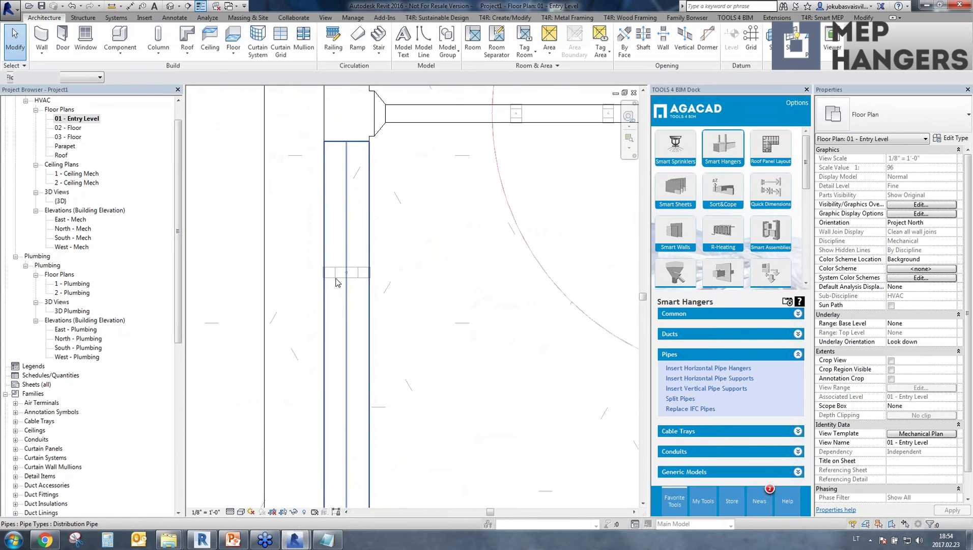
pyautogui.press('Tab')
pyautogui.click(297, 250)
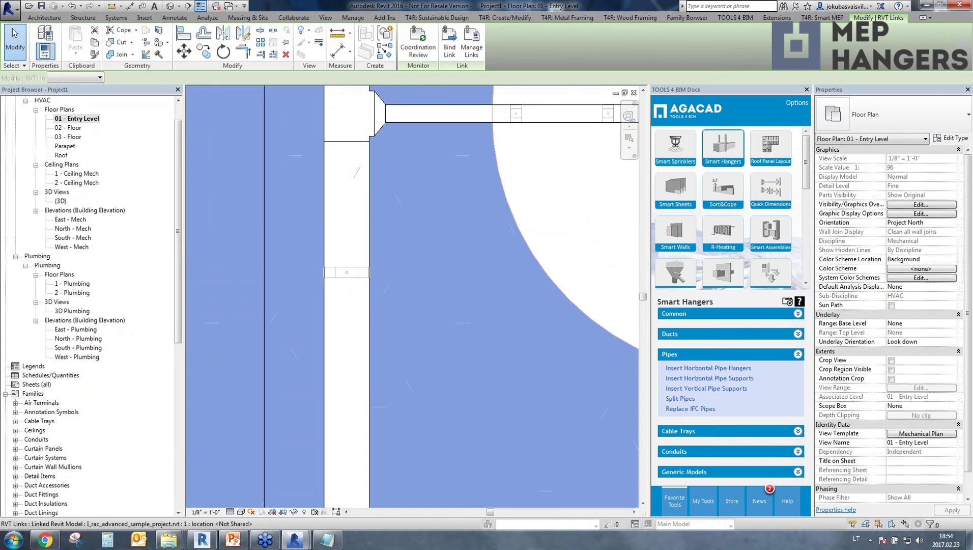
pyautogui.press('Escape')
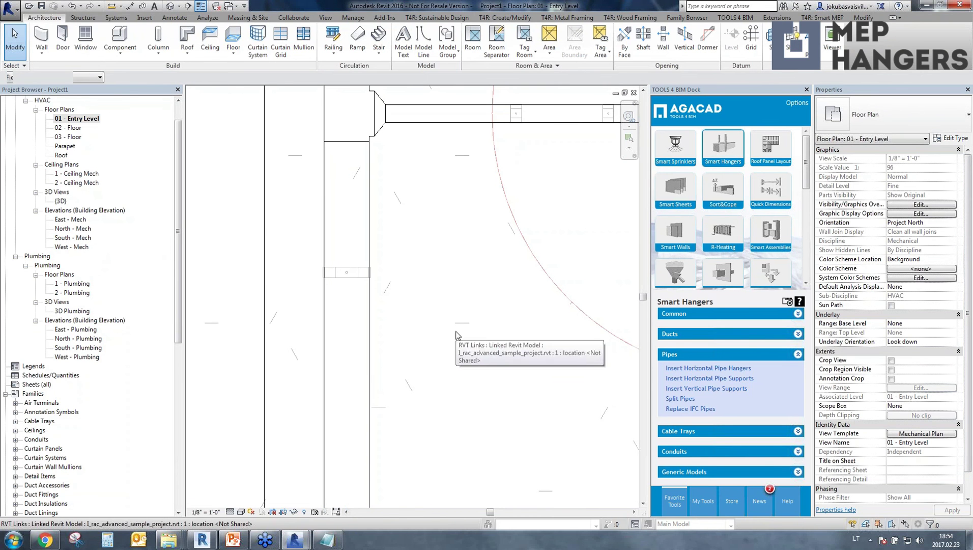
# Step: Open the structural connection family I_Pipe Hanger Template_ Vertical Swivel Loop for editing
pyautogui.scroll(-11, 71, 461)
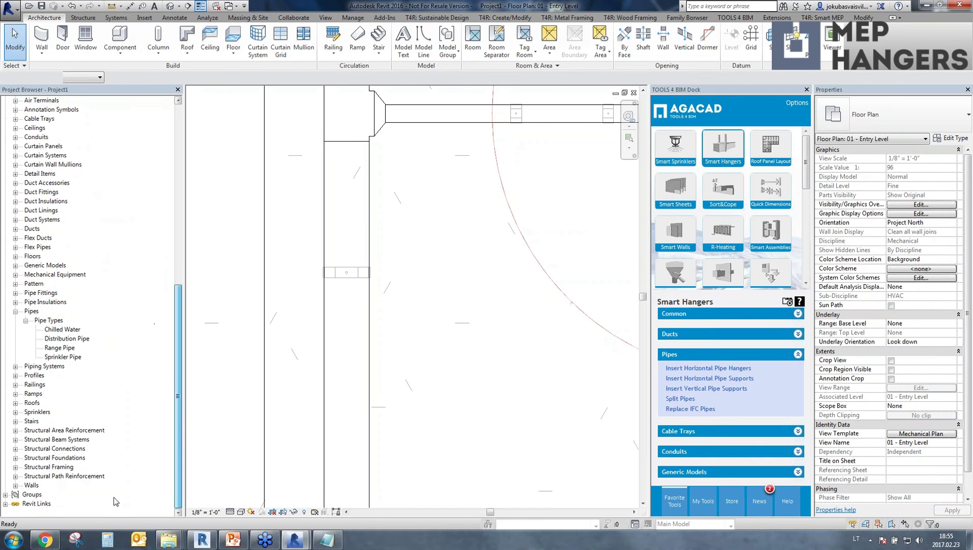
pyautogui.click(73, 449)
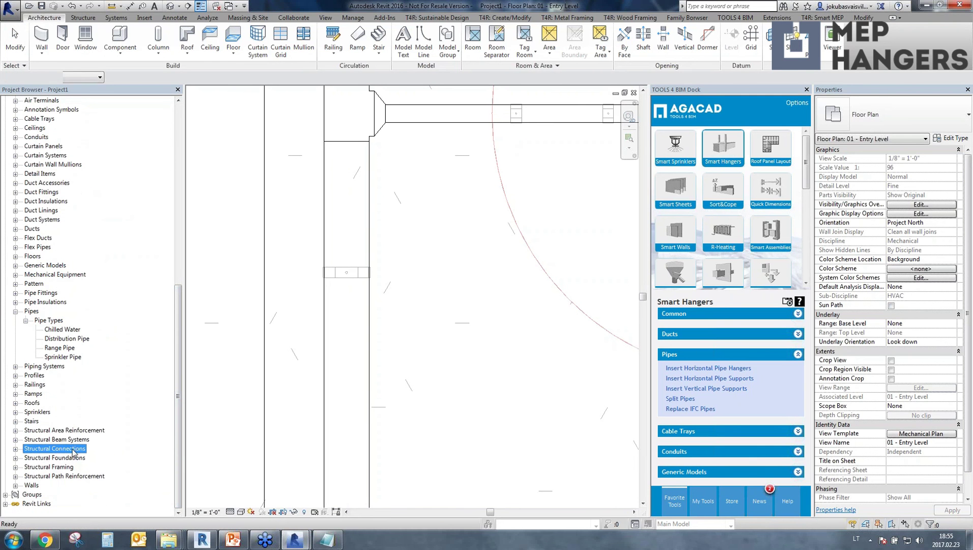
pyautogui.click(15, 449)
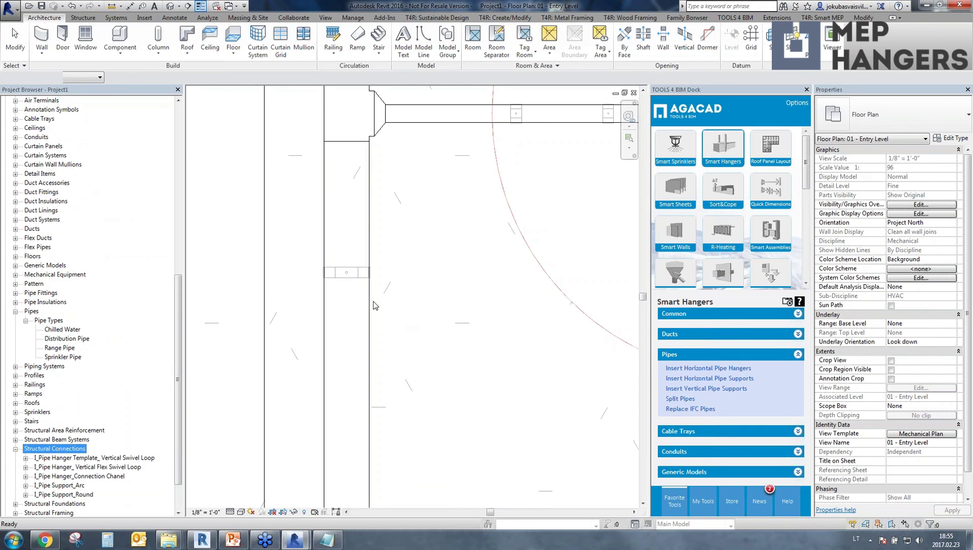
pyautogui.rightClick(111, 458)
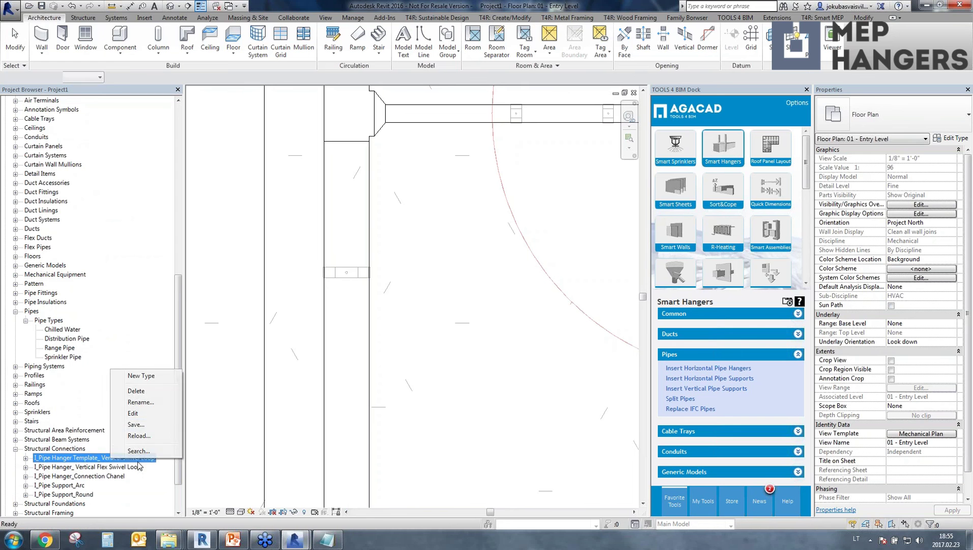
pyautogui.click(148, 416)
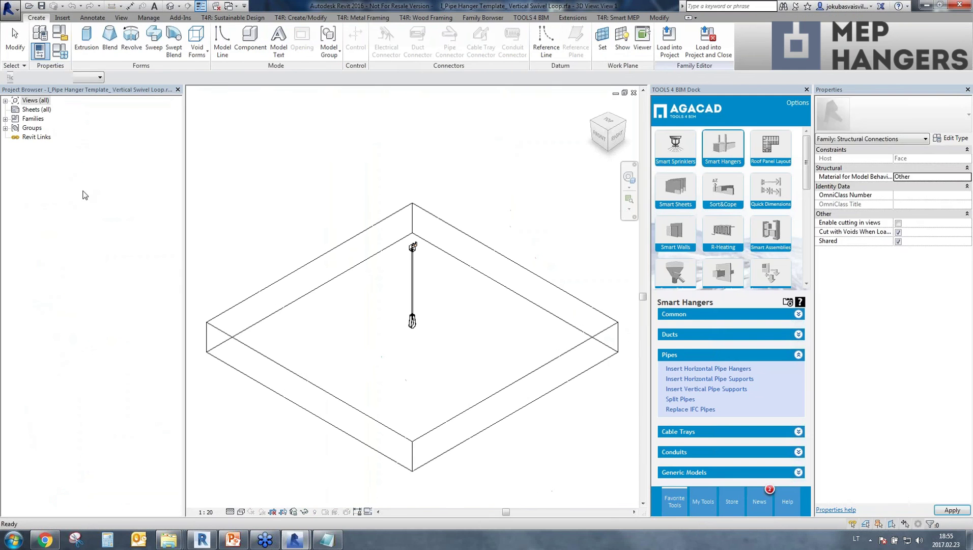
# Step: Open the hanger family's Ref. Level floor plan and examine its web offset dimensions and reference planes
pyautogui.click(38, 111)
pyautogui.doubleClick(38, 103)
pyautogui.click(39, 110)
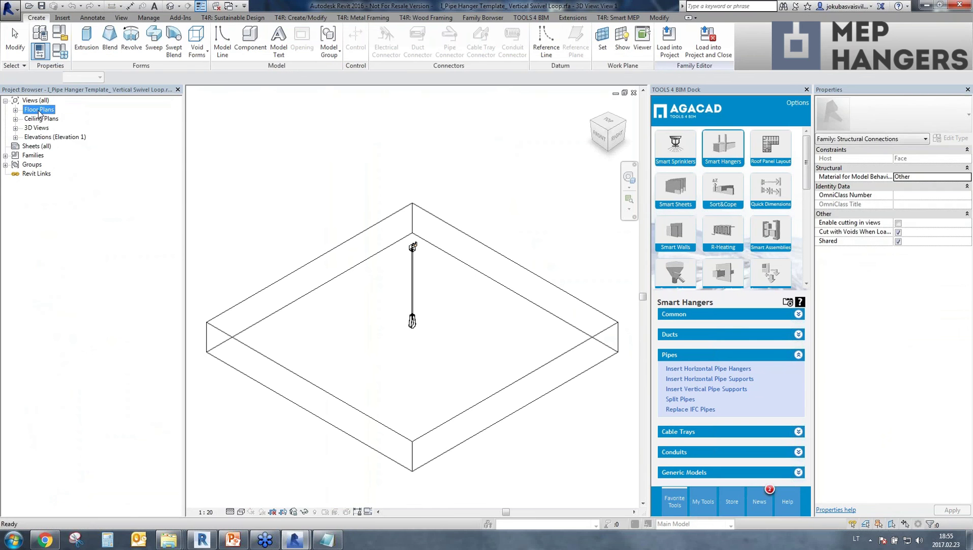
pyautogui.doubleClick(38, 111)
pyautogui.doubleClick(49, 118)
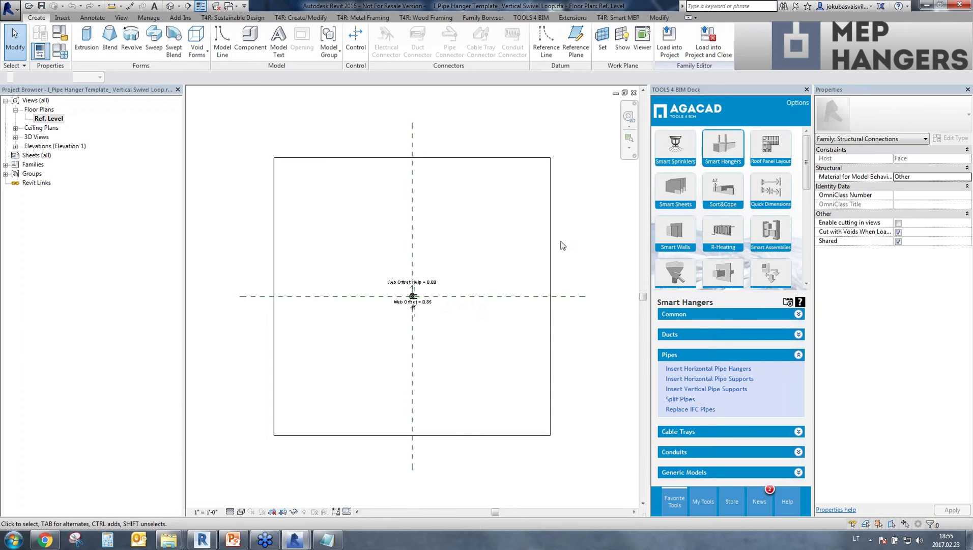
# Step: Close the hanger family's views and return to the project without saving changes to the family
pyautogui.click(633, 93)
pyautogui.click(634, 93)
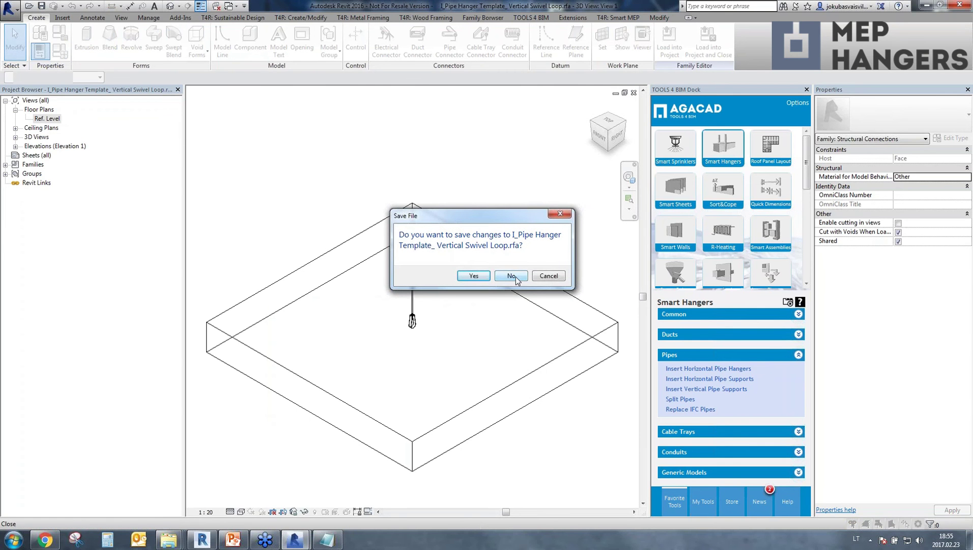
pyautogui.click(515, 278)
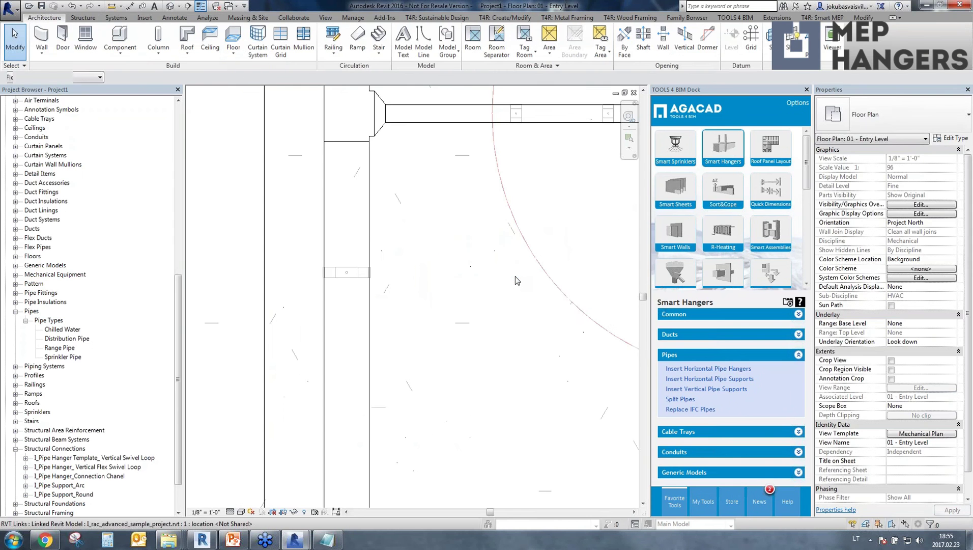
# Step: Look over the whole sprinkler piping layout on the entry level floor plan, and switch to the PowerPoint presentation
pyautogui.scroll(-10, 515, 277)
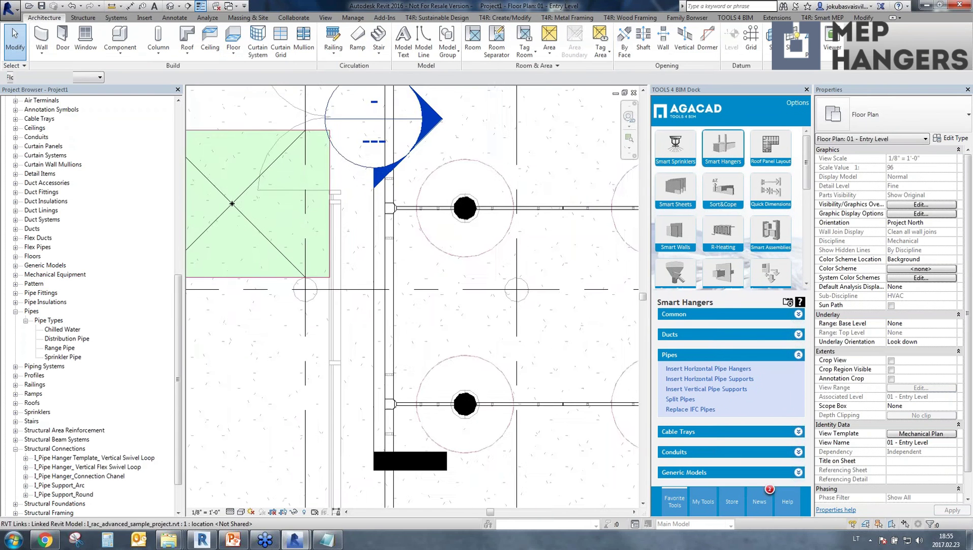
pyautogui.scroll(-1, 520, 348)
pyautogui.moveTo(520, 349); pyautogui.dragTo(501, 234, button='middle')
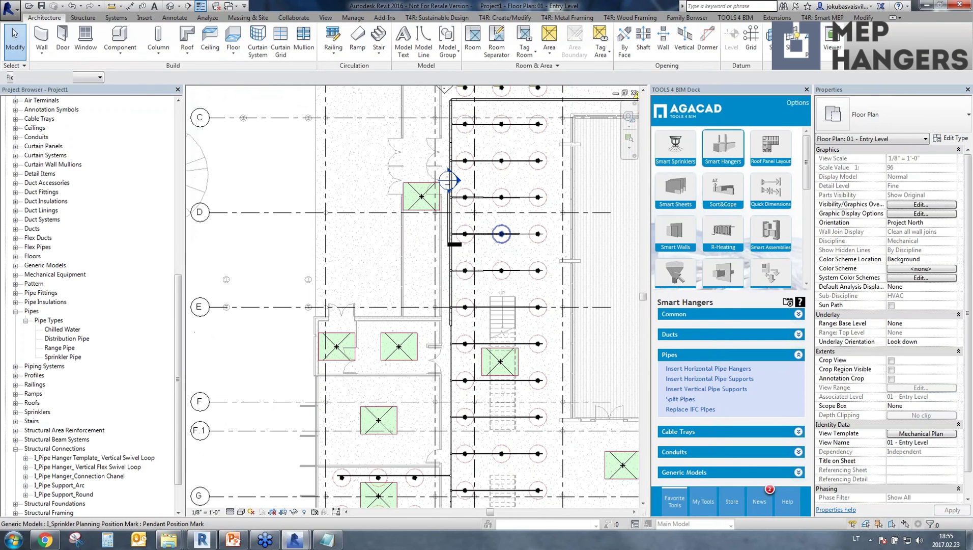
pyautogui.scroll(-3, 514, 286)
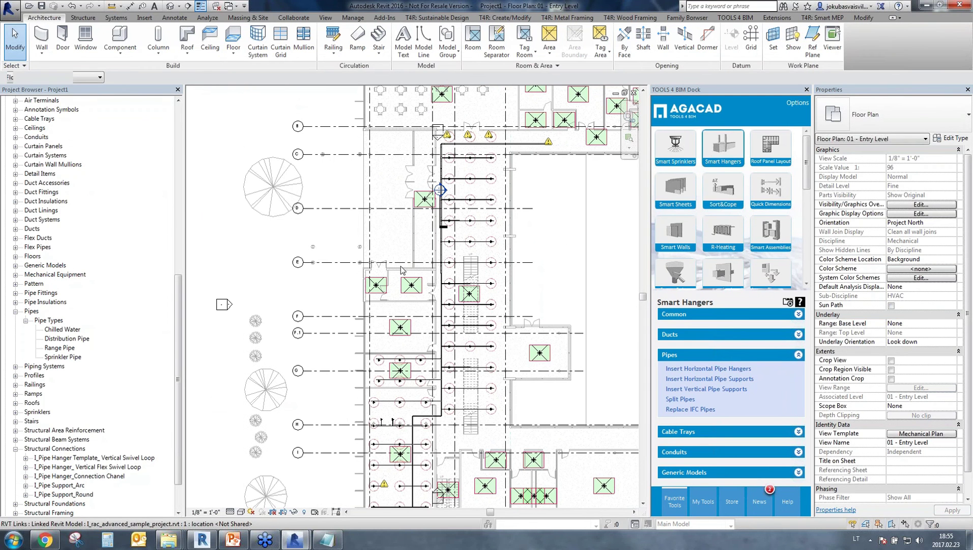
pyautogui.click(232, 541)
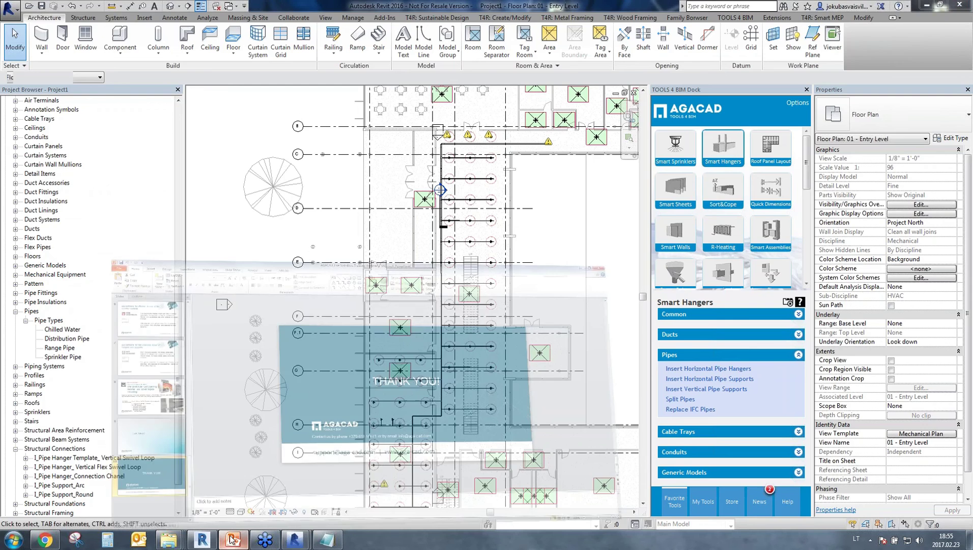